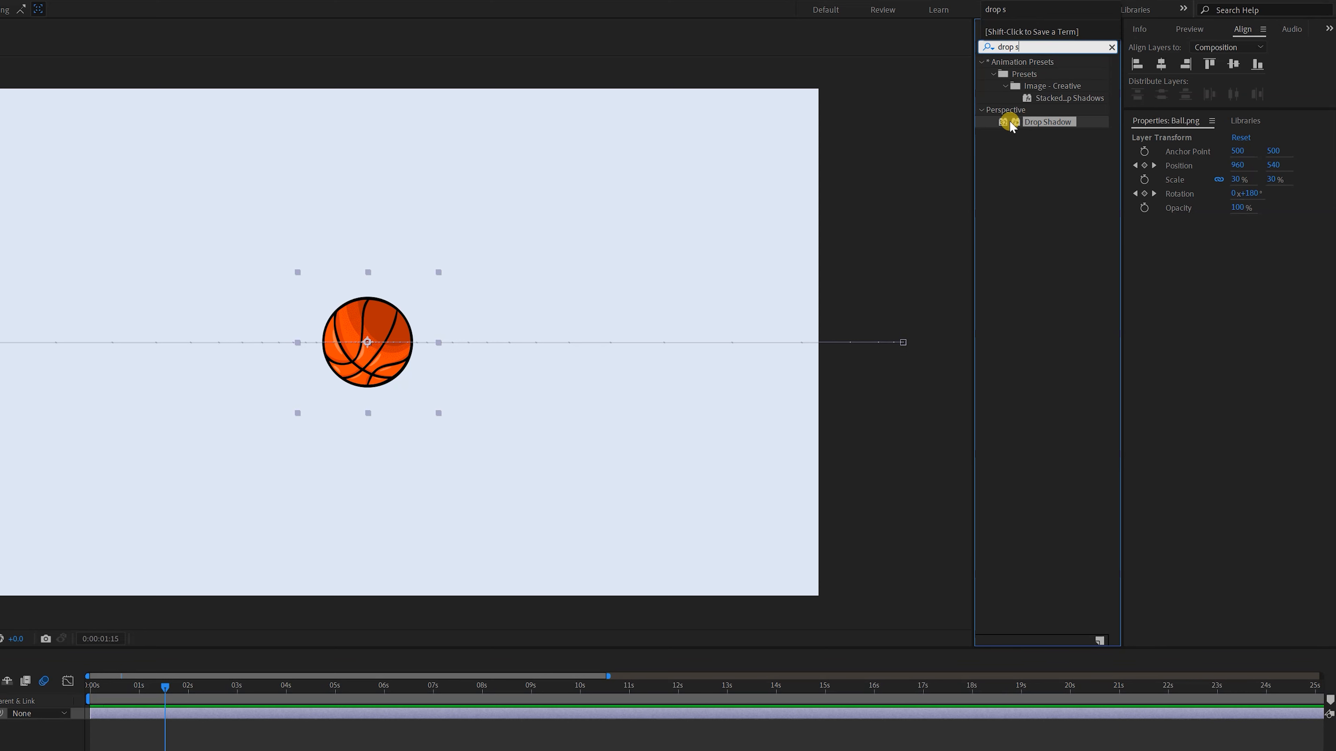
Apply a Drop Shadow to Ball.png with direction 315°, distance 84 and softness 100, and preview the ball animation from the start
{"action": "double_click", "coordinate": [1013, 122]}
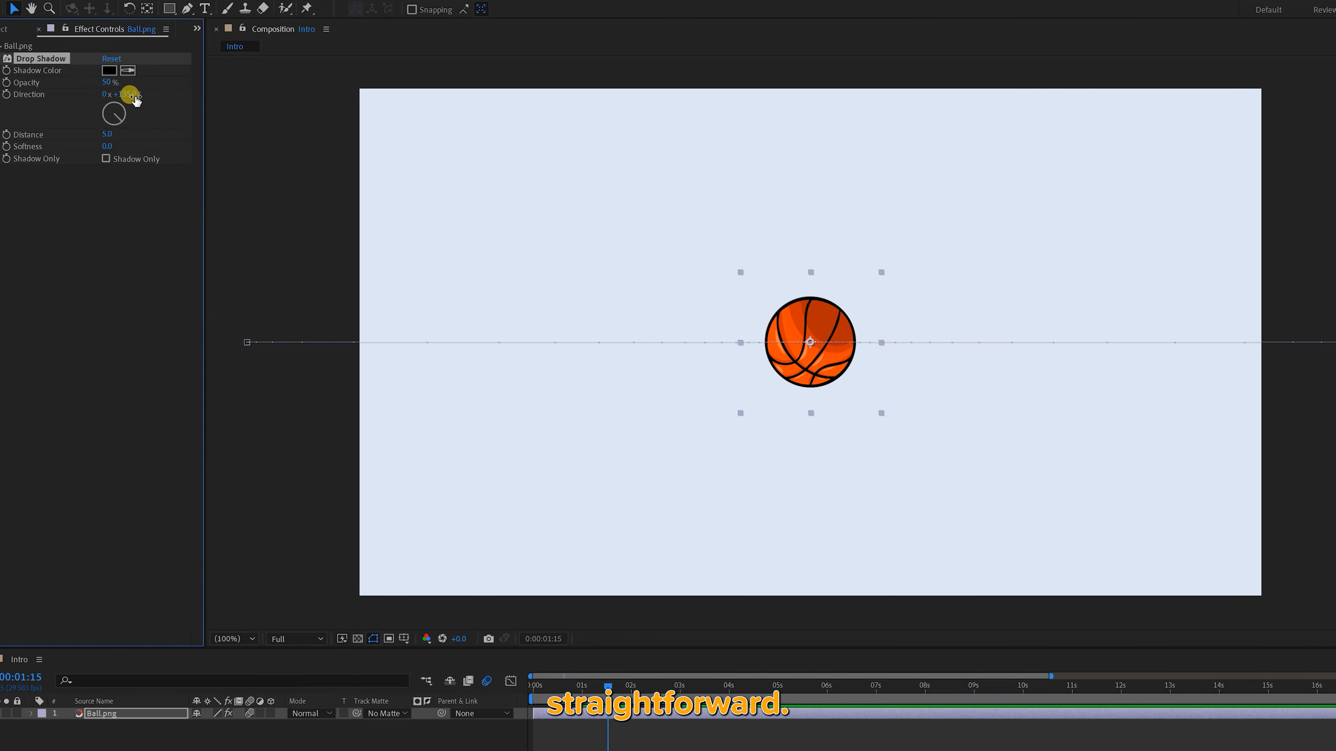
{"action": "left_click_drag", "start_coordinate": [139, 132], "coordinate": [185, 137]}
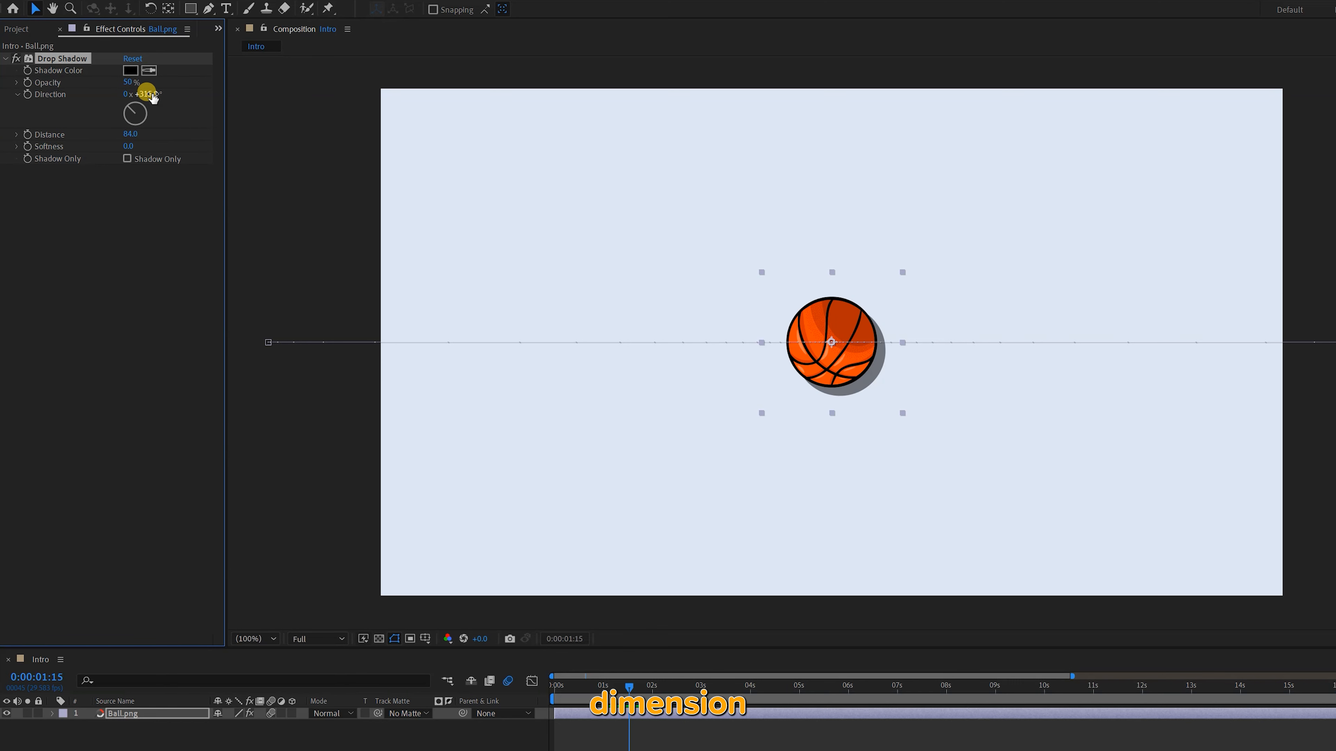
{"action": "left_click", "coordinate": [128, 147]}
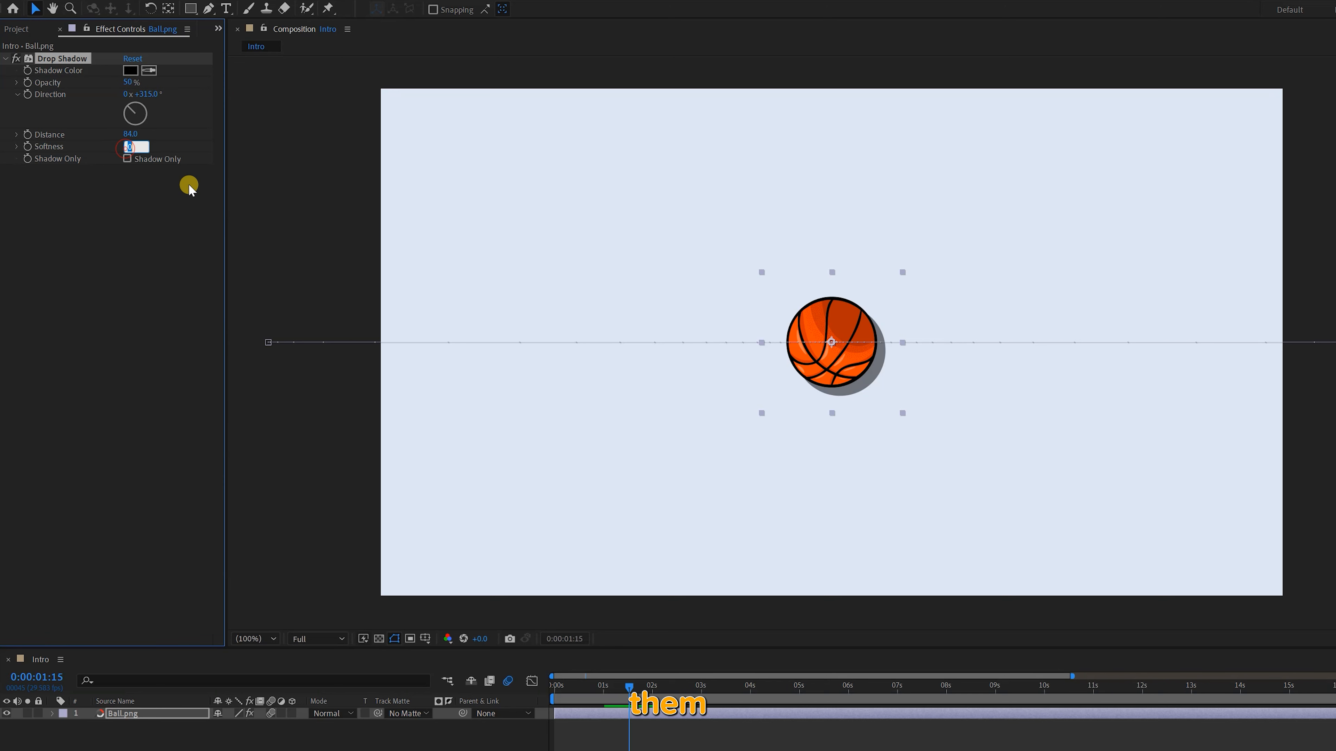
{"action": "type", "text": "100"}
{"action": "left_click", "coordinate": [189, 185]}
{"action": "left_click_drag", "start_coordinate": [630, 688], "coordinate": [547, 693]}
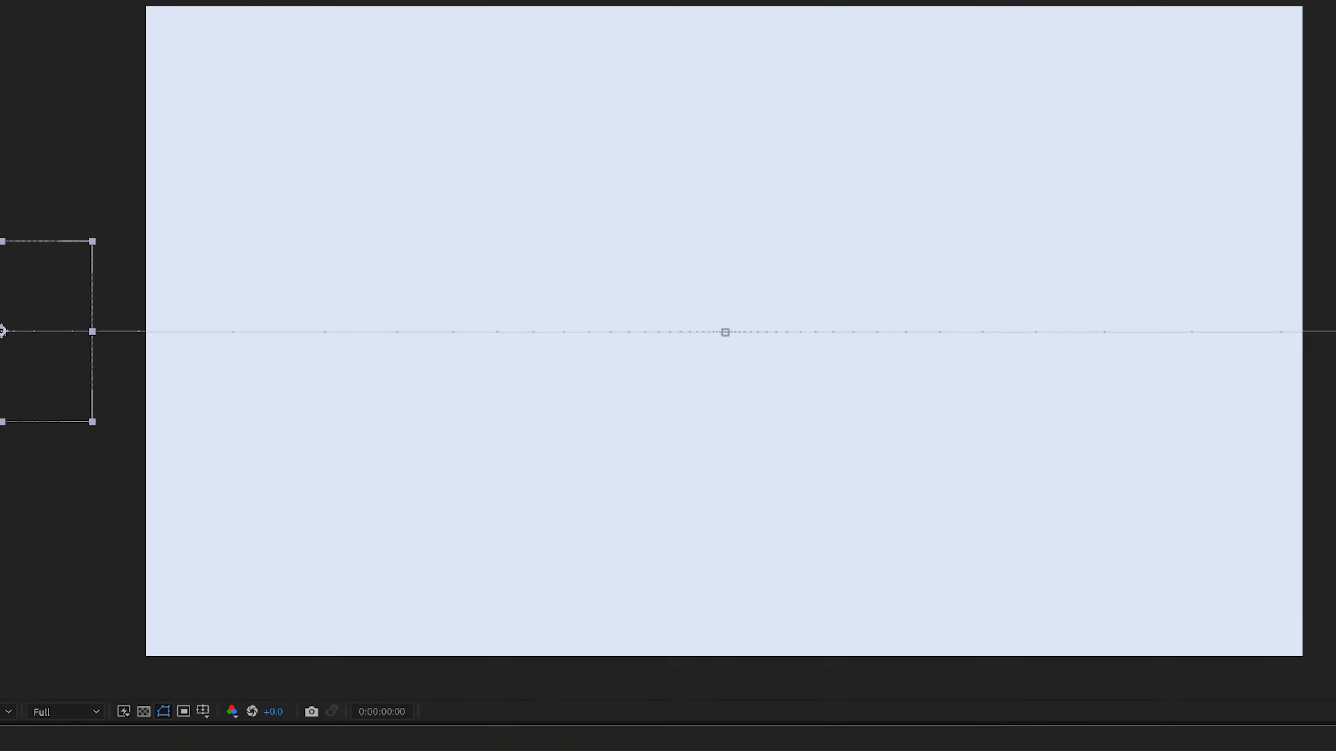
{"action": "key", "text": "space"}
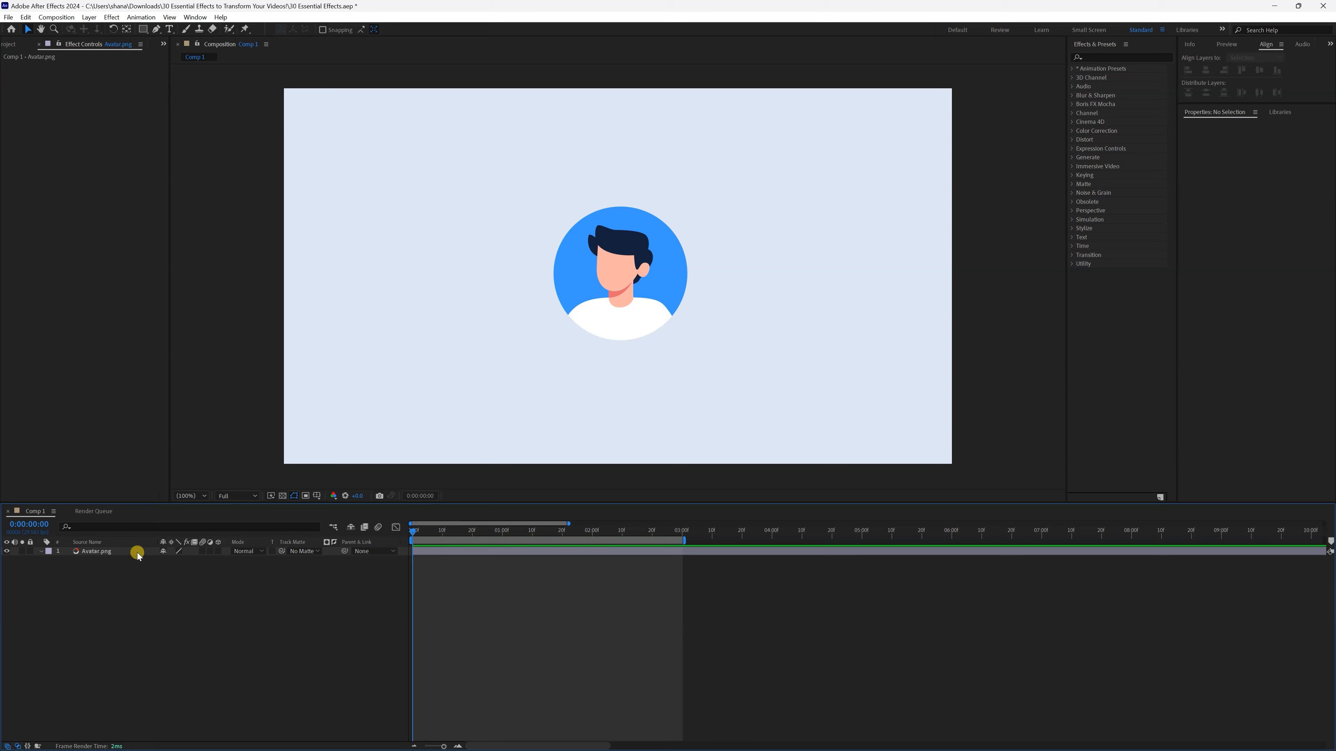
Apply the Gaussian Blur effect to Avatar.png and set its blurriness to 100
{"action": "left_click", "coordinate": [138, 553]}
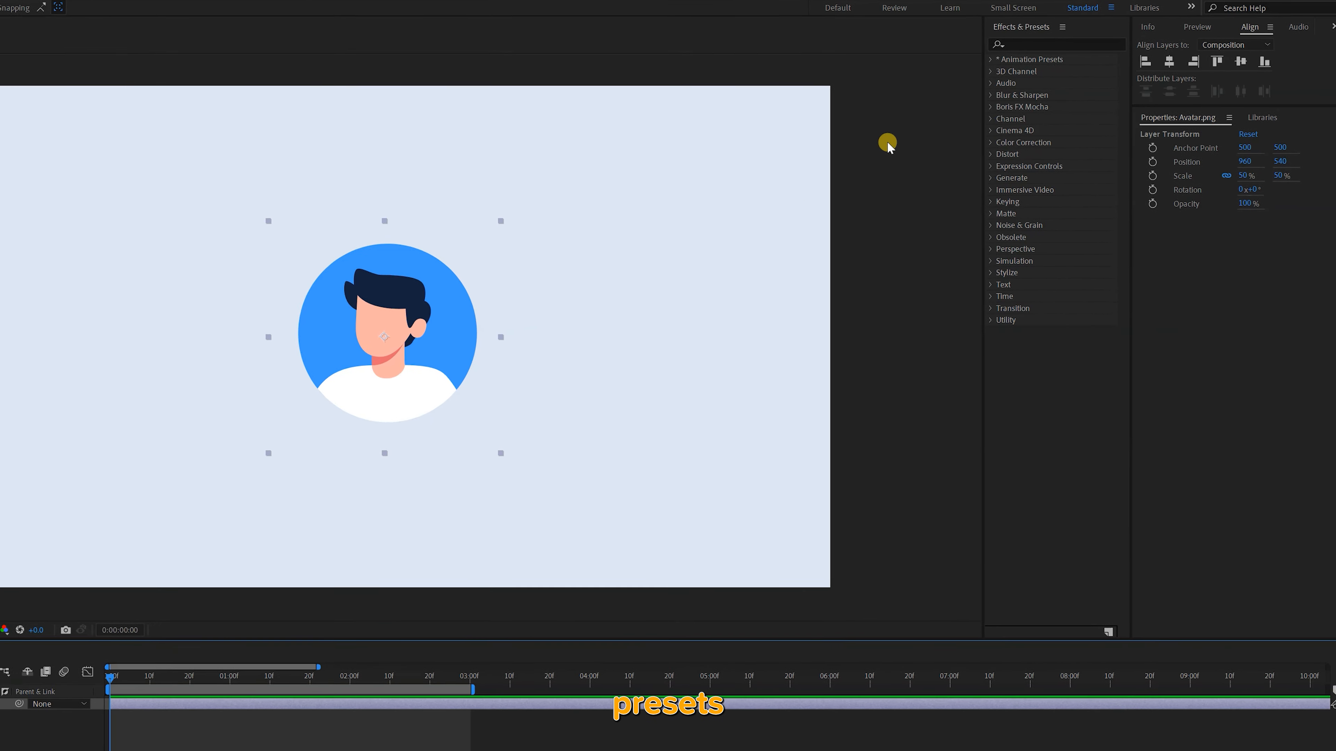
{"action": "left_click", "coordinate": [1057, 41]}
{"action": "type", "text": "gaussian"}
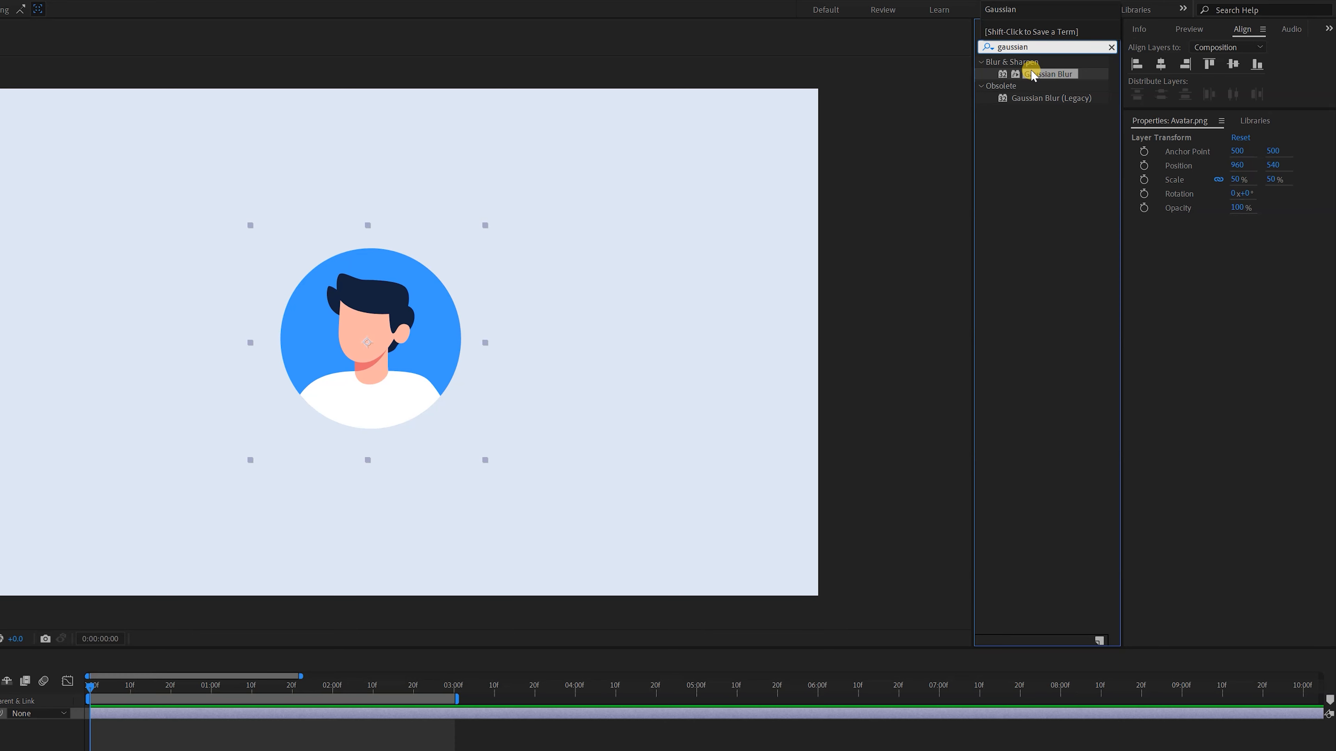
{"action": "double_click", "coordinate": [1031, 74]}
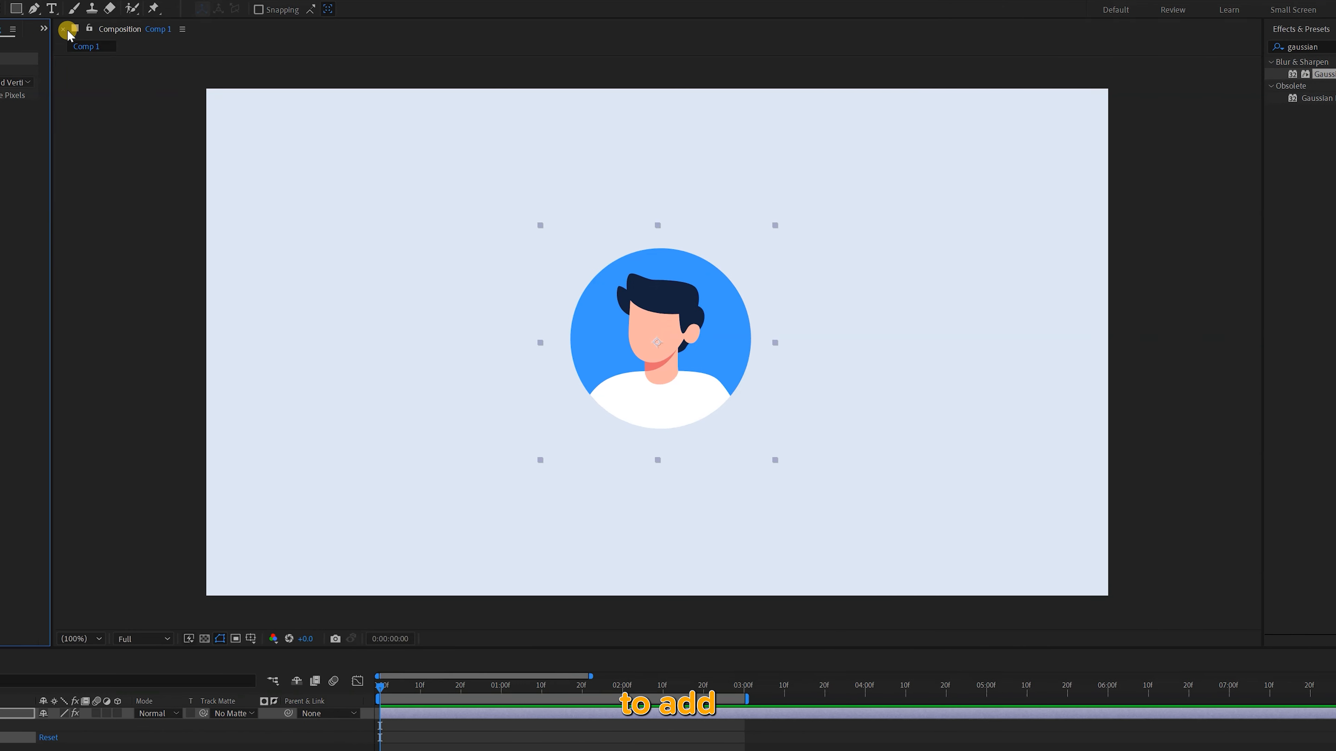
{"action": "left_click", "coordinate": [134, 70]}
{"action": "type", "text": "100"}
{"action": "key", "text": "Return"}
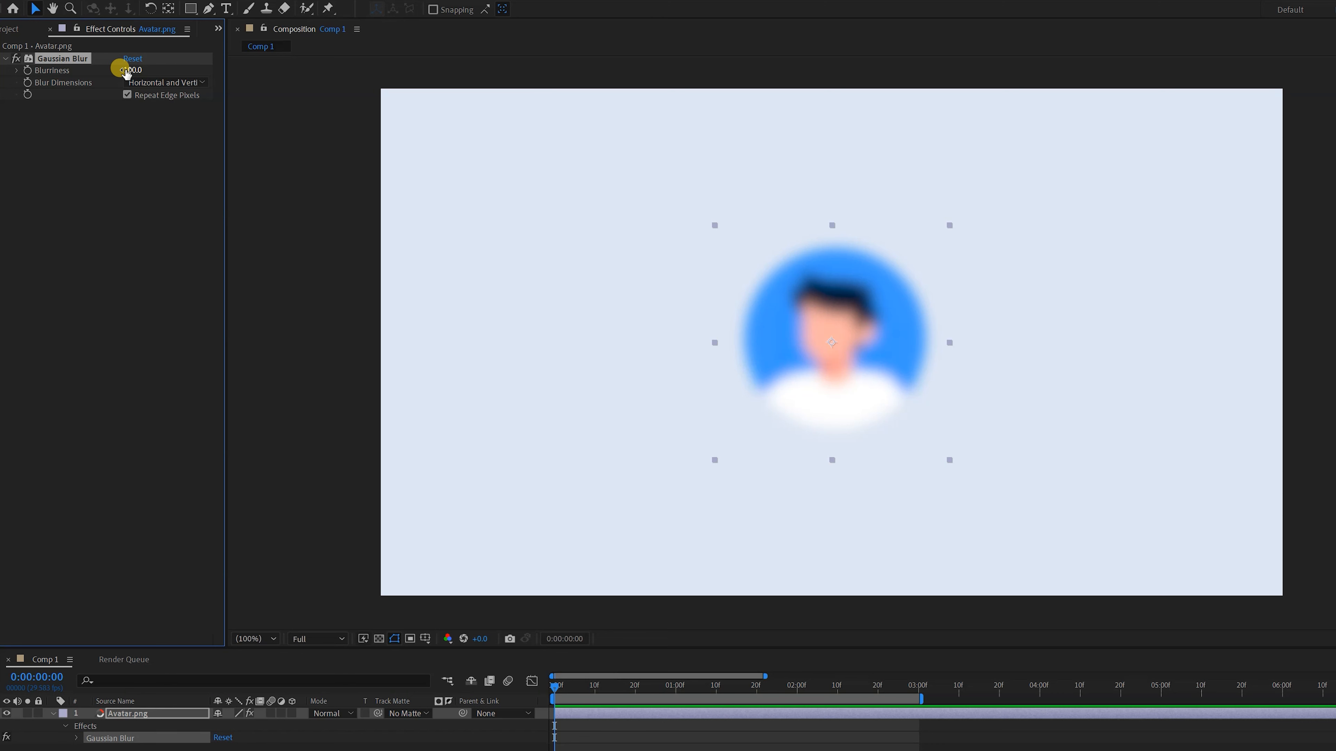
Keyframe the avatar's Blurriness at 100 at the start and 0 at 0:00:02:00
{"action": "left_click", "coordinate": [27, 70]}
{"action": "key", "text": "shift+Page_Down"}
{"action": "key", "text": "shift+Page_Down"}
{"action": "key", "text": "shift+Page_Down"}
{"action": "key", "text": "shift+Page_Down"}
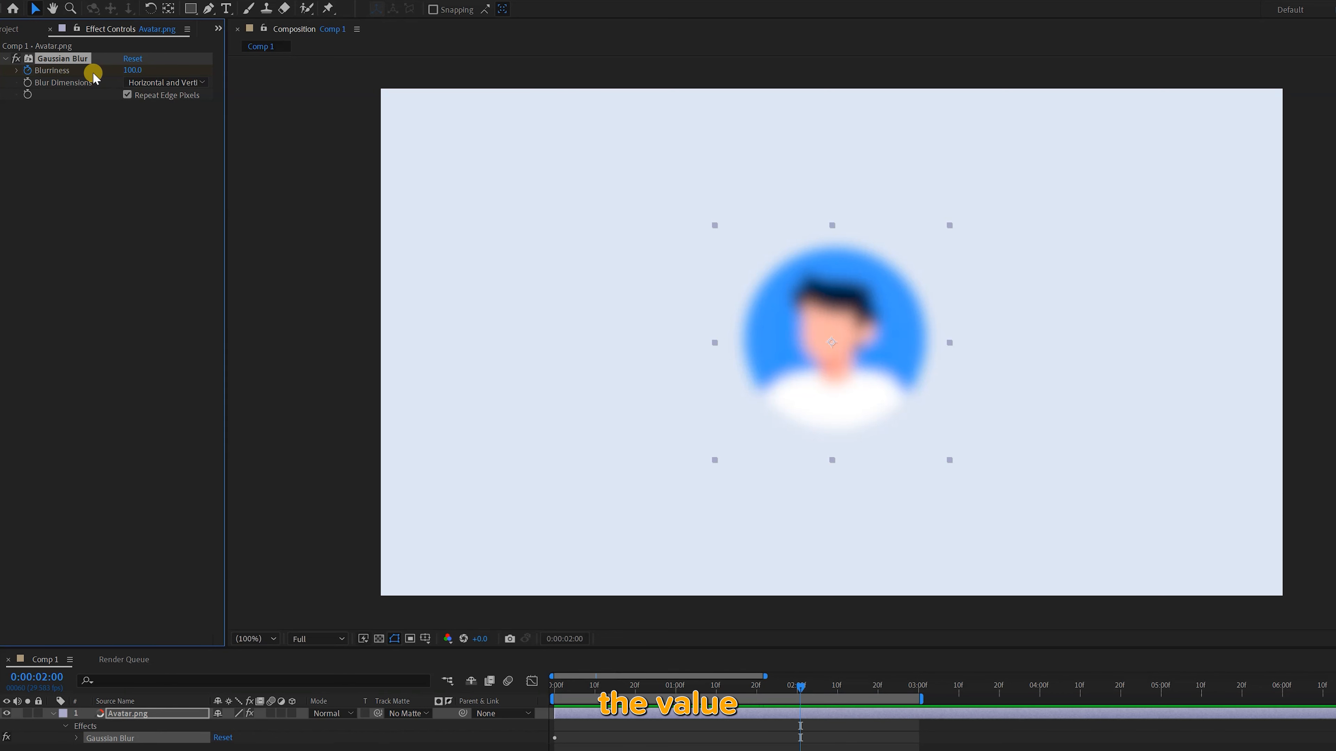
{"action": "key", "text": "Return"}
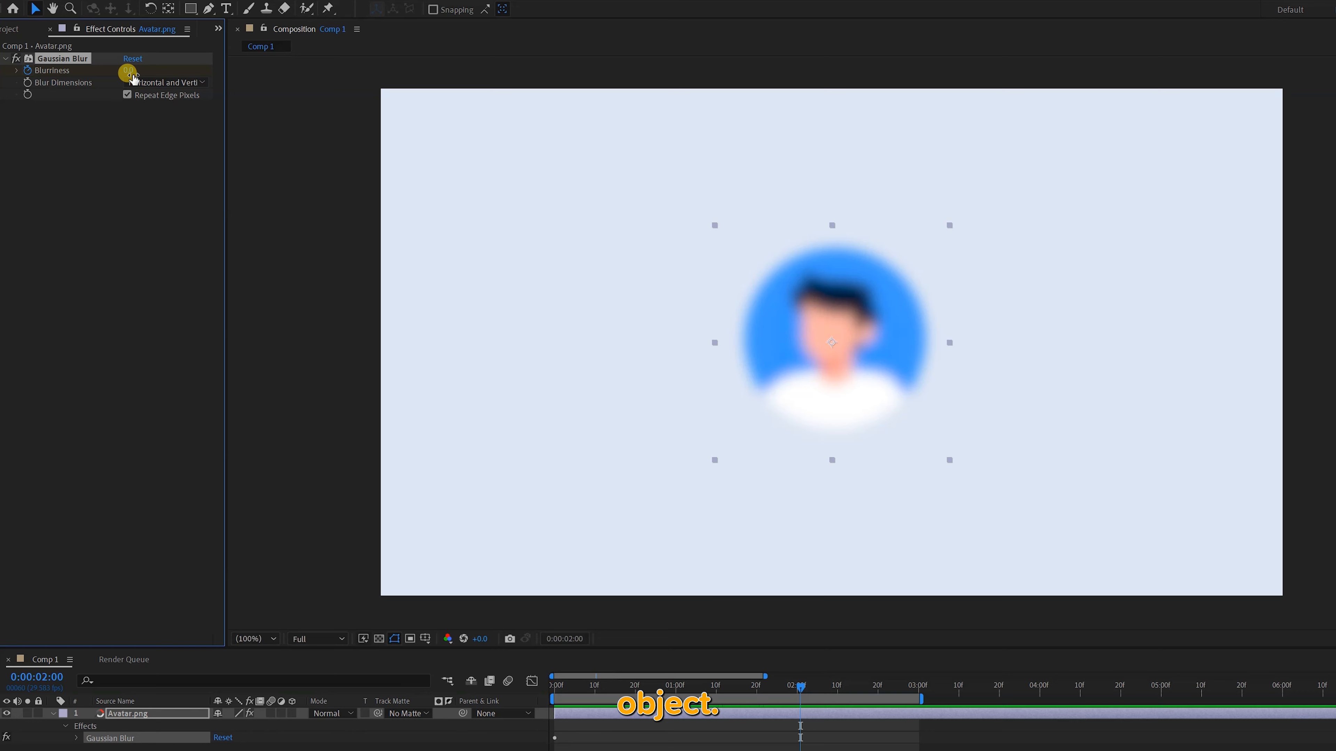
Apply Easy Ease to both Blurriness keyframes of Avatar.png
{"action": "left_click_drag", "start_coordinate": [859, 738], "coordinate": [497, 649]}
{"action": "key", "text": "u"}
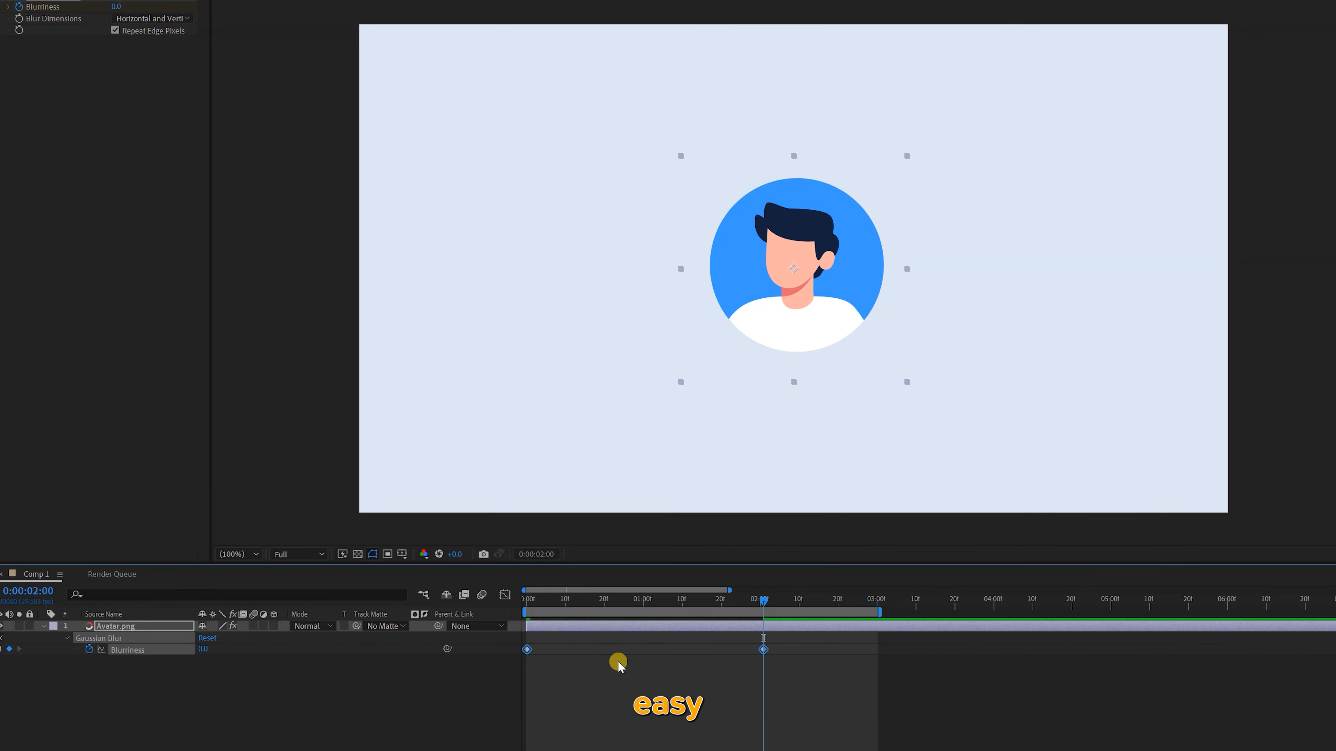
{"action": "right_click", "coordinate": [763, 649]}
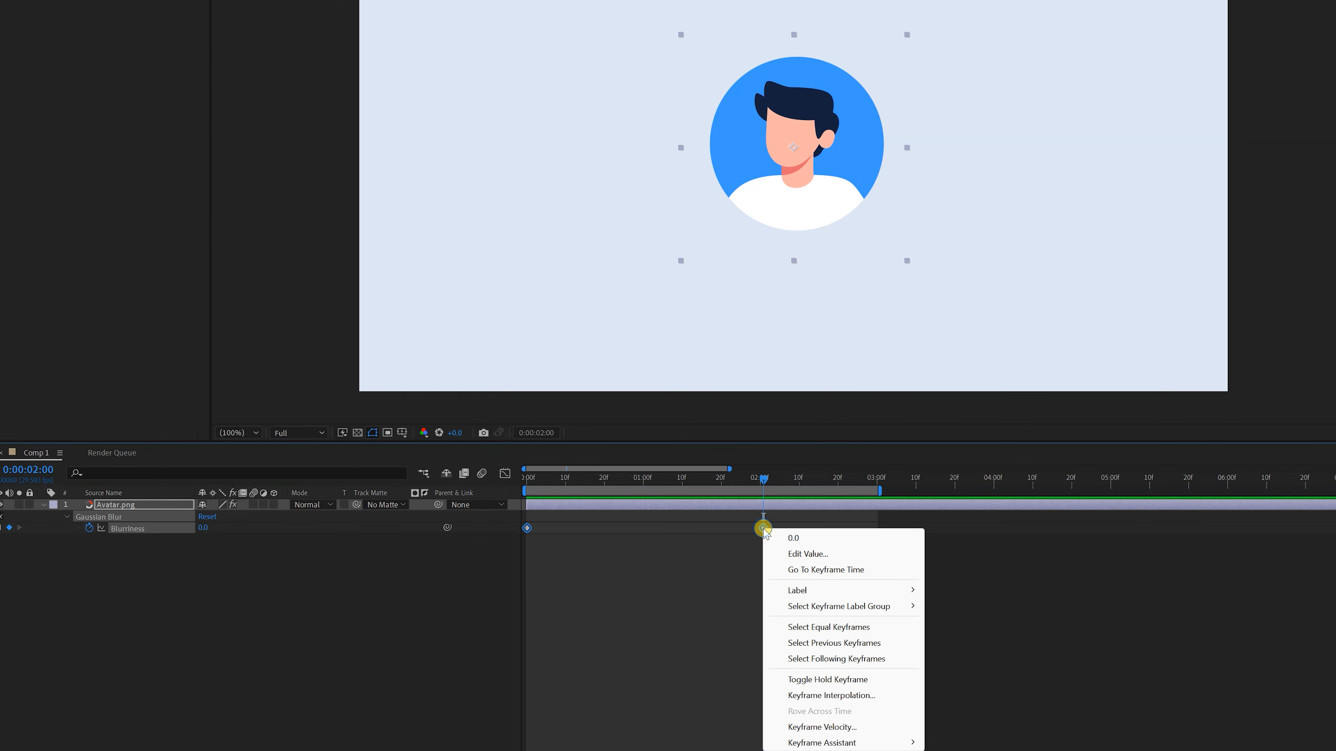
{"action": "mouse_move", "coordinate": [877, 739]}
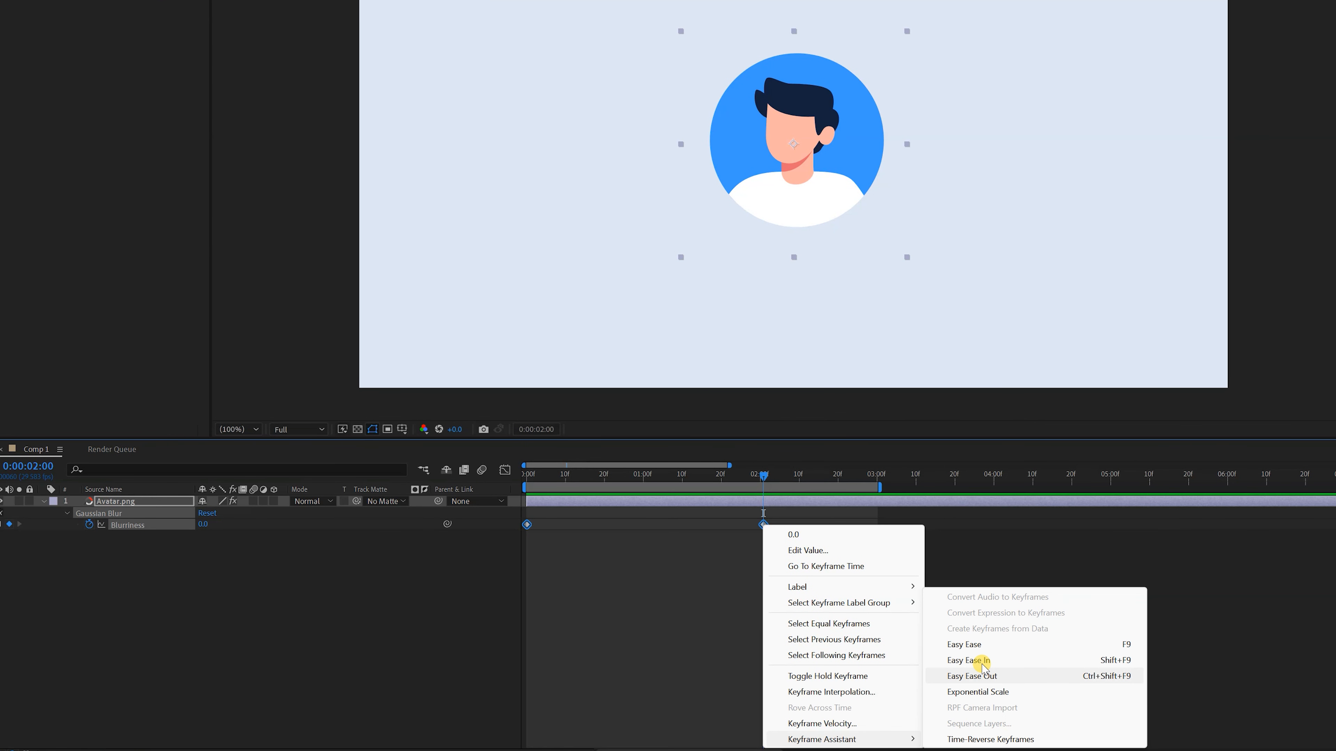
{"action": "left_click", "coordinate": [954, 641]}
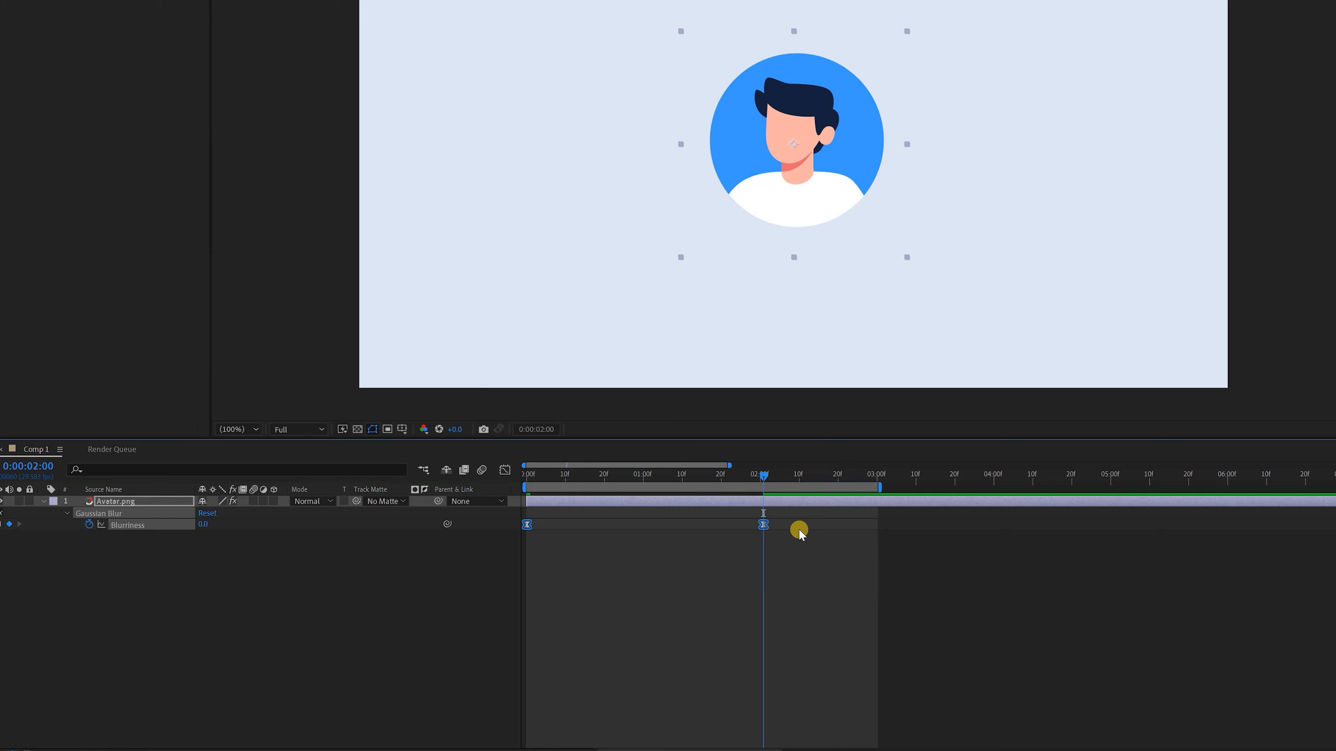
Reshape the easing curve between the two Blurriness keyframes and return to the composition start
{"action": "left_click", "coordinate": [505, 470]}
{"action": "left_click_drag", "start_coordinate": [746, 507], "coordinate": [802, 533]}
{"action": "left_click_drag", "start_coordinate": [565, 513], "coordinate": [644, 511]}
{"action": "key", "text": "Home"}
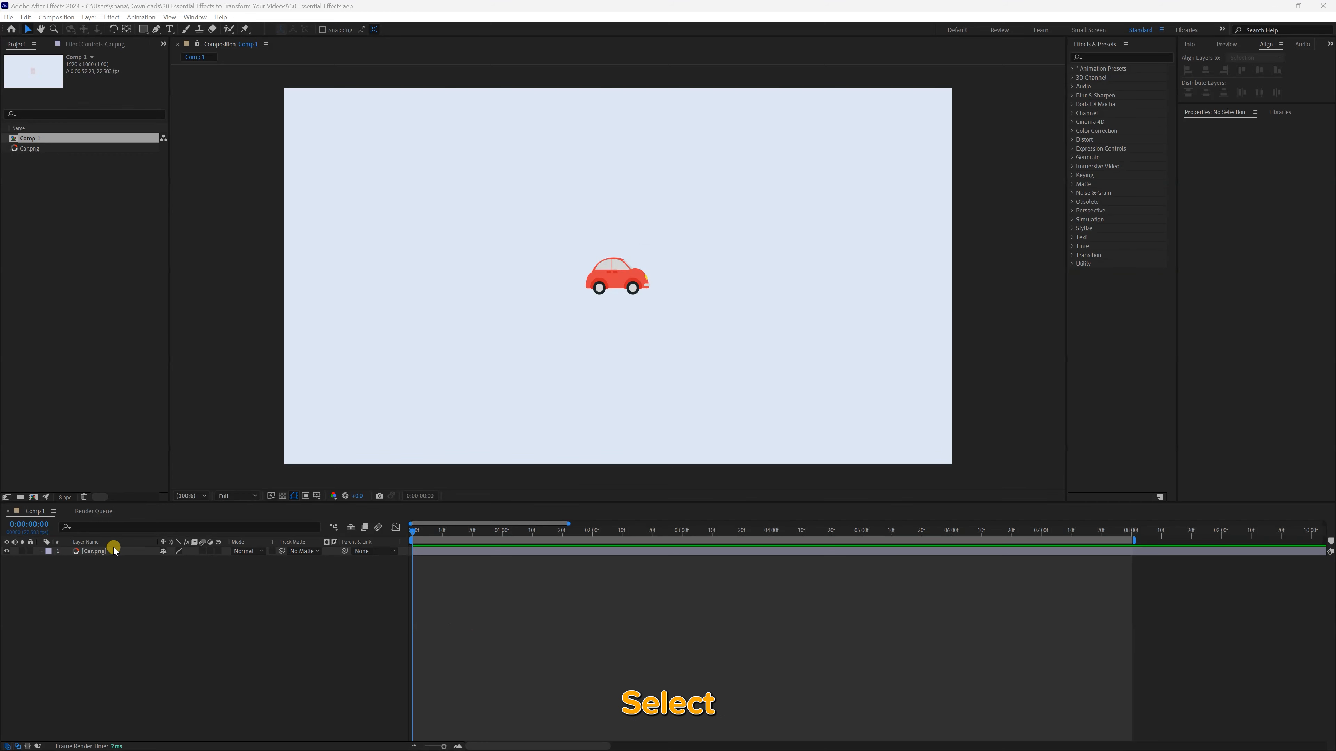
Find the Motion Tile effect and apply it to the Car.png layer
{"action": "left_click", "coordinate": [113, 550]}
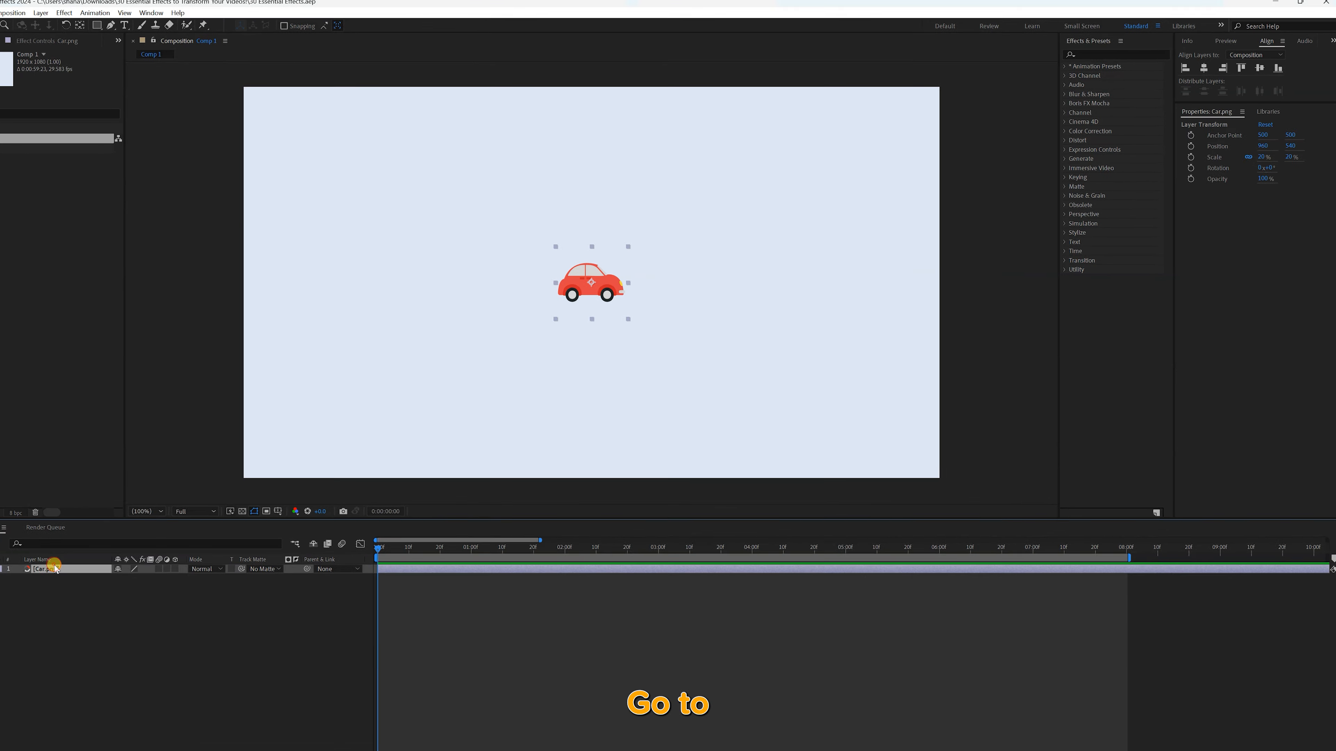
{"action": "left_click", "coordinate": [1069, 31]}
{"action": "type", "text": "motion"}
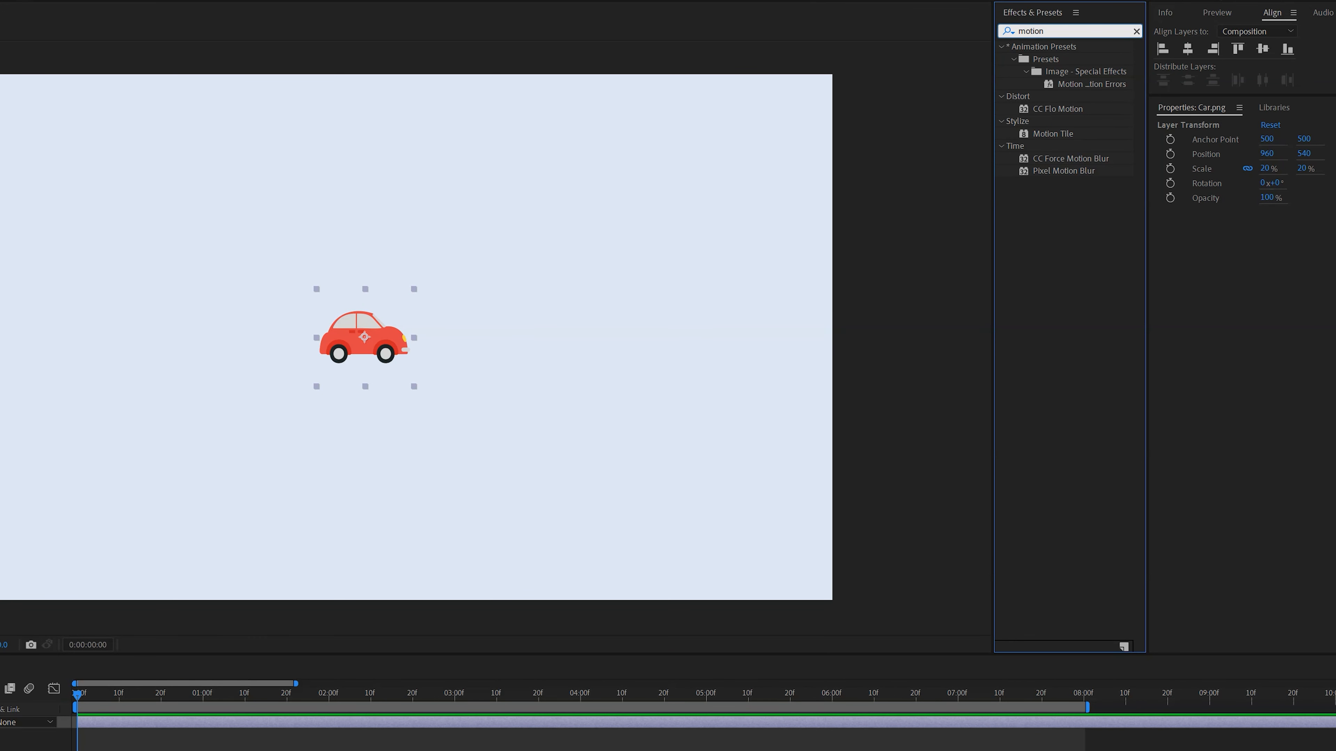
{"action": "type", "text": " til"}
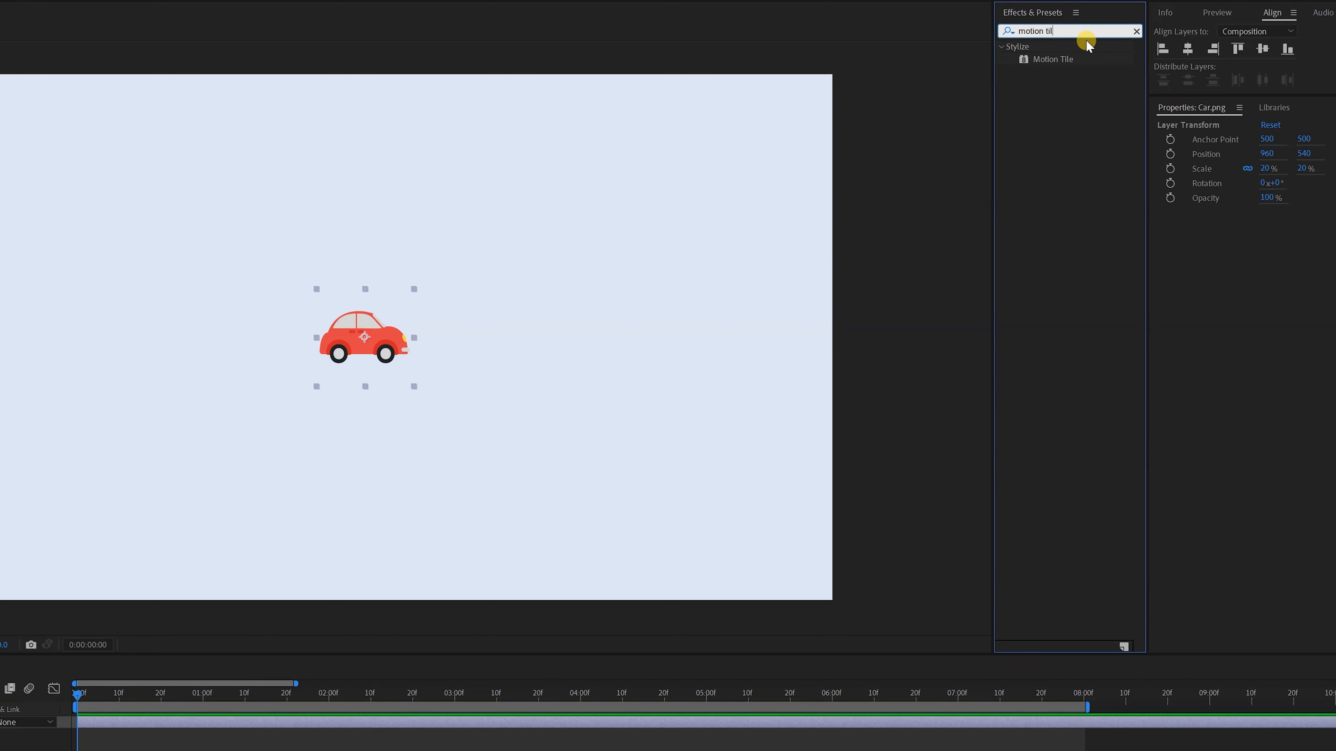
{"action": "double_click", "coordinate": [1067, 58]}
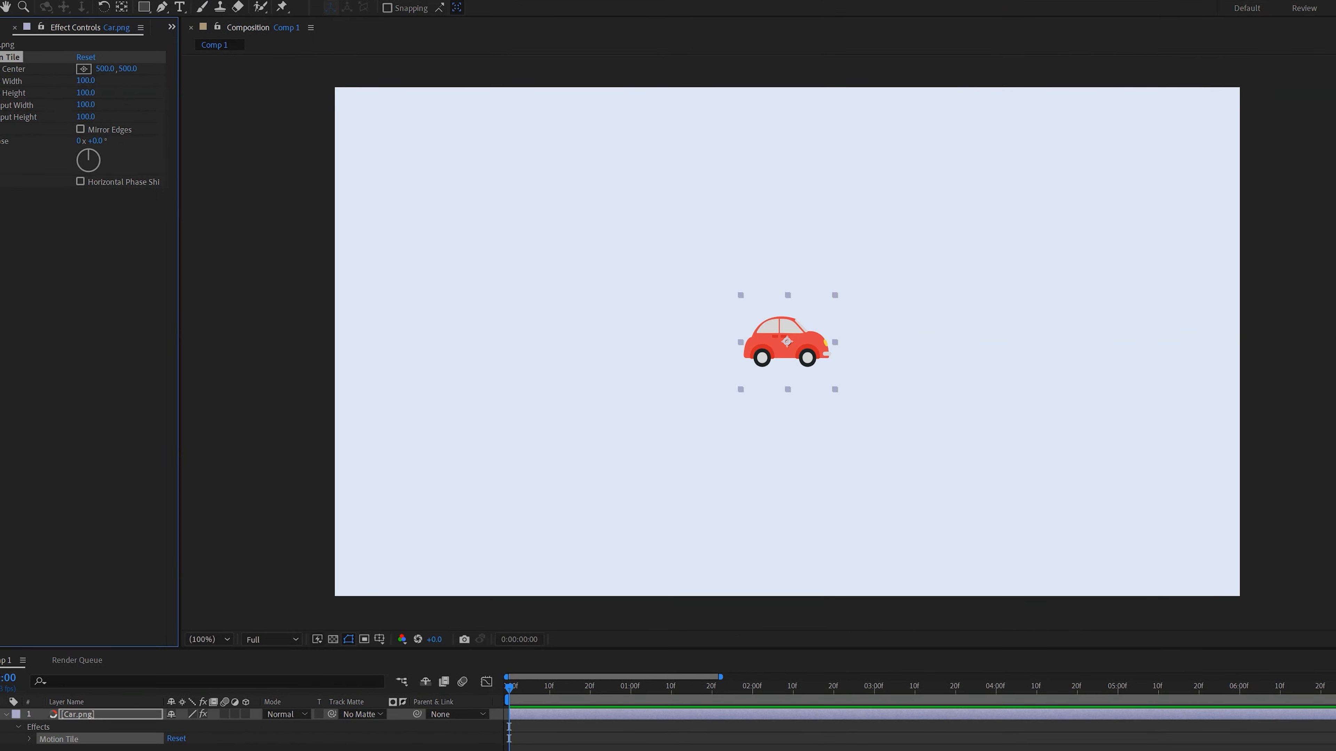
Set Motion Tile's output width to 990 and output height to 560, with Mirror Edges off and Horizontal Phase Shift on
{"action": "double_click", "coordinate": [46, 63]}
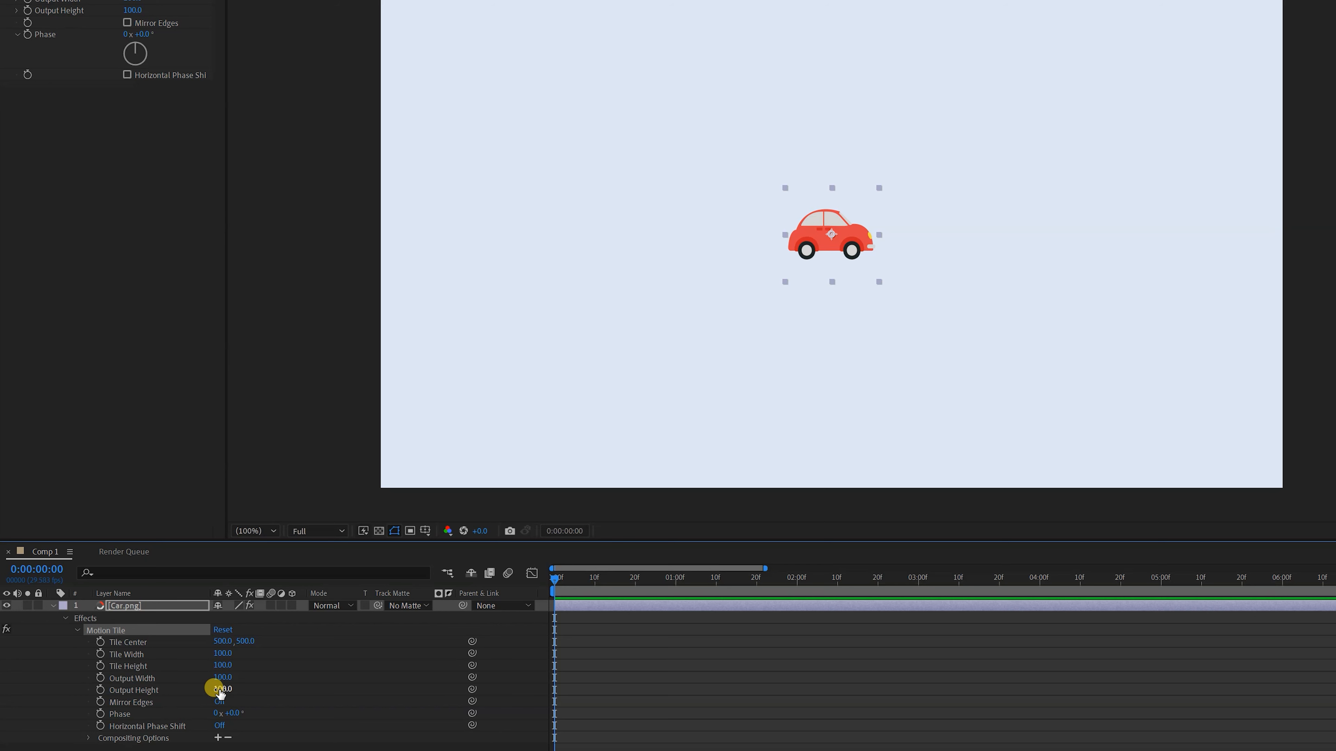
{"action": "left_click_drag", "start_coordinate": [218, 689], "coordinate": [279, 674]}
{"action": "left_click", "coordinate": [219, 701]}
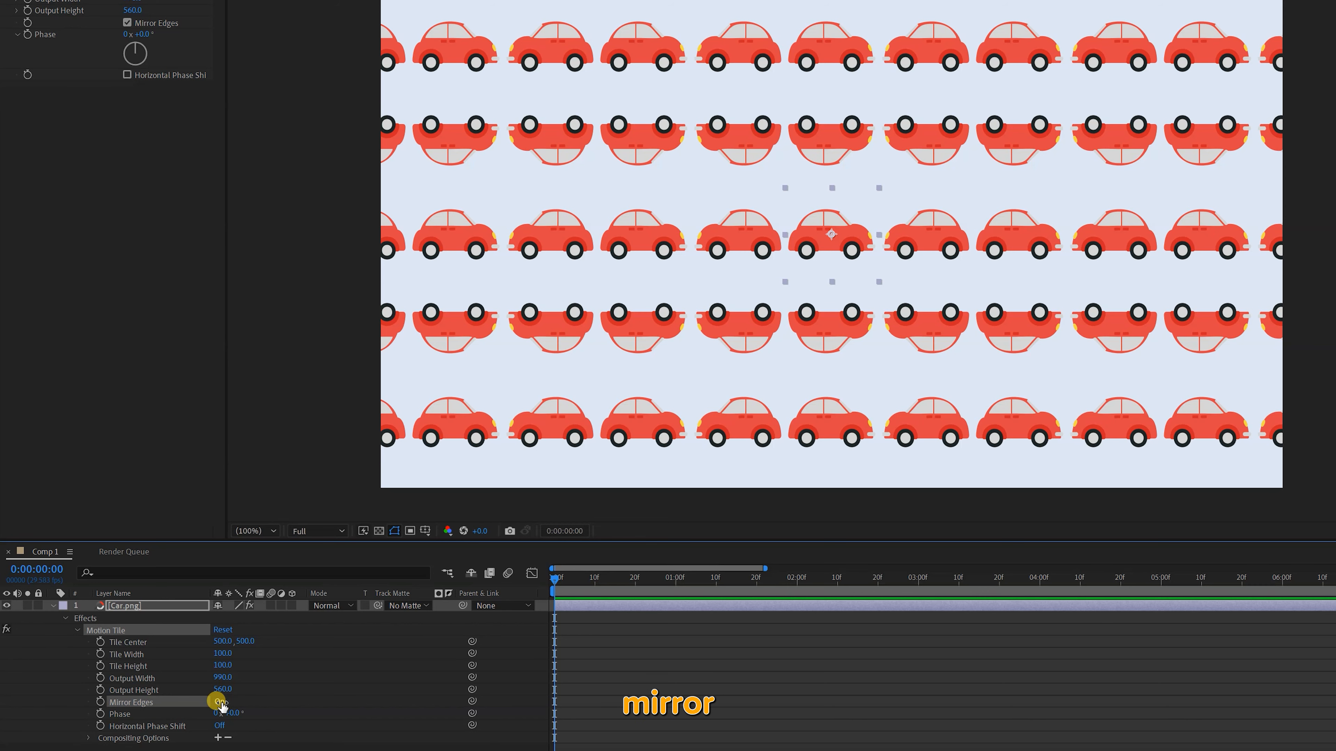
{"action": "left_click", "coordinate": [219, 726]}
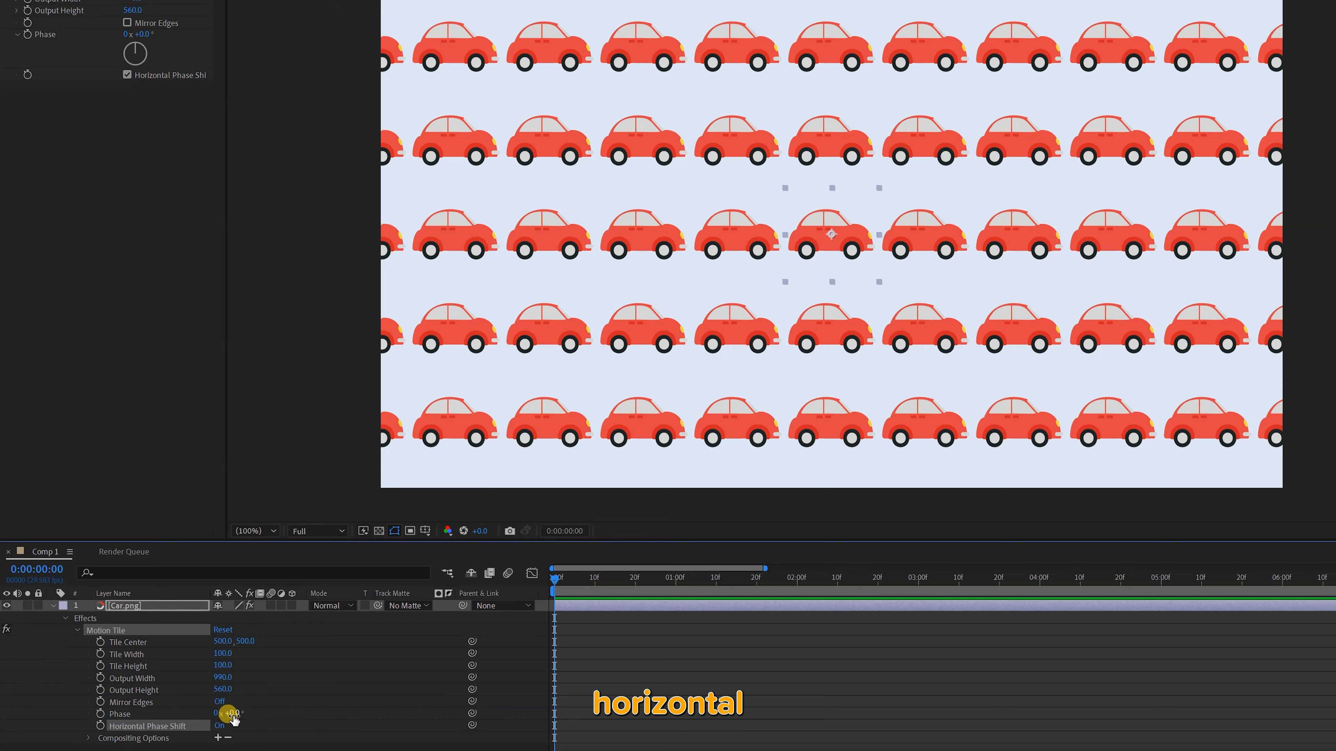
Keyframe Motion Tile's Phase from 0 at the start to 5 revolutions at 0:00:02:00, and preview the moving cars
{"action": "left_click", "coordinate": [100, 715]}
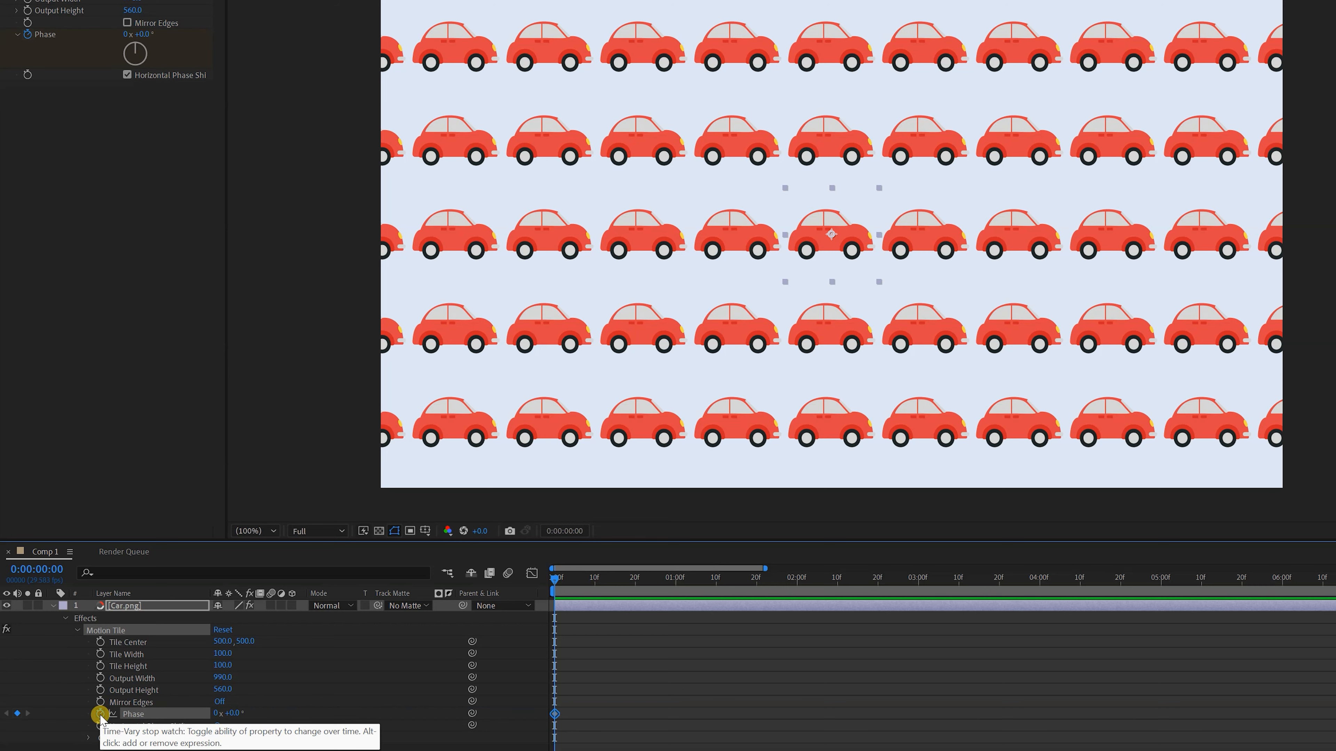
{"action": "key", "text": "shift+Page_Down"}
{"action": "key", "text": "shift+Page_Down"}
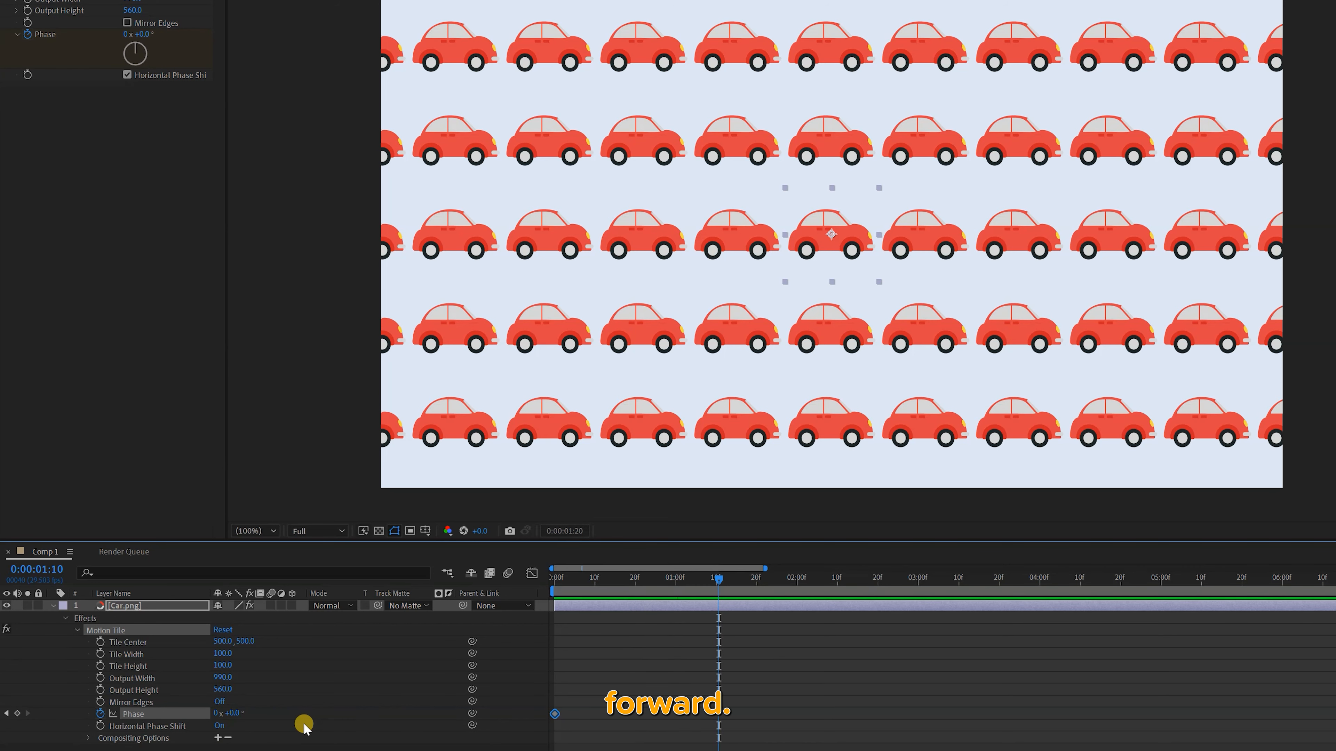
{"action": "key", "text": "shift+Page_Down"}
{"action": "key", "text": "shift+Page_Down"}
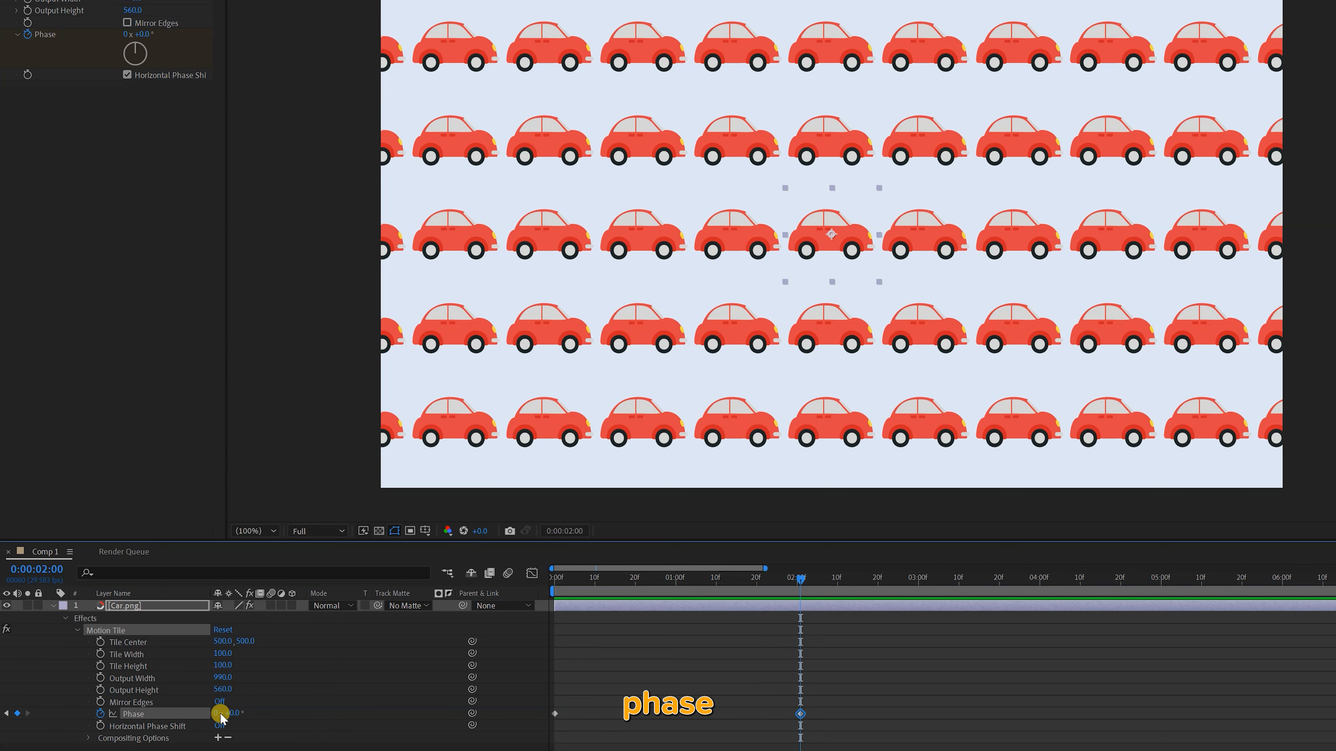
{"action": "left_click", "coordinate": [475, 650]}
{"action": "left_click_drag", "start_coordinate": [540, 583], "coordinate": [543, 588]}
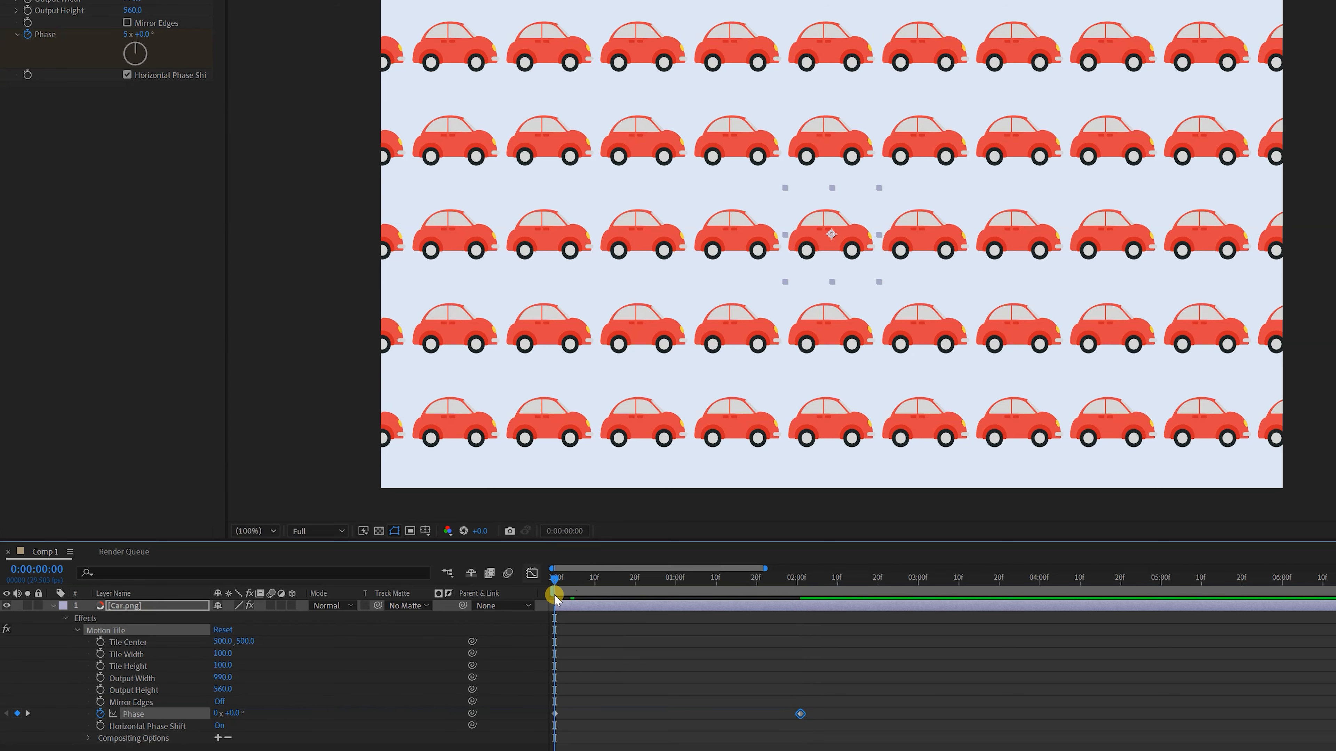
{"action": "key", "text": "space"}
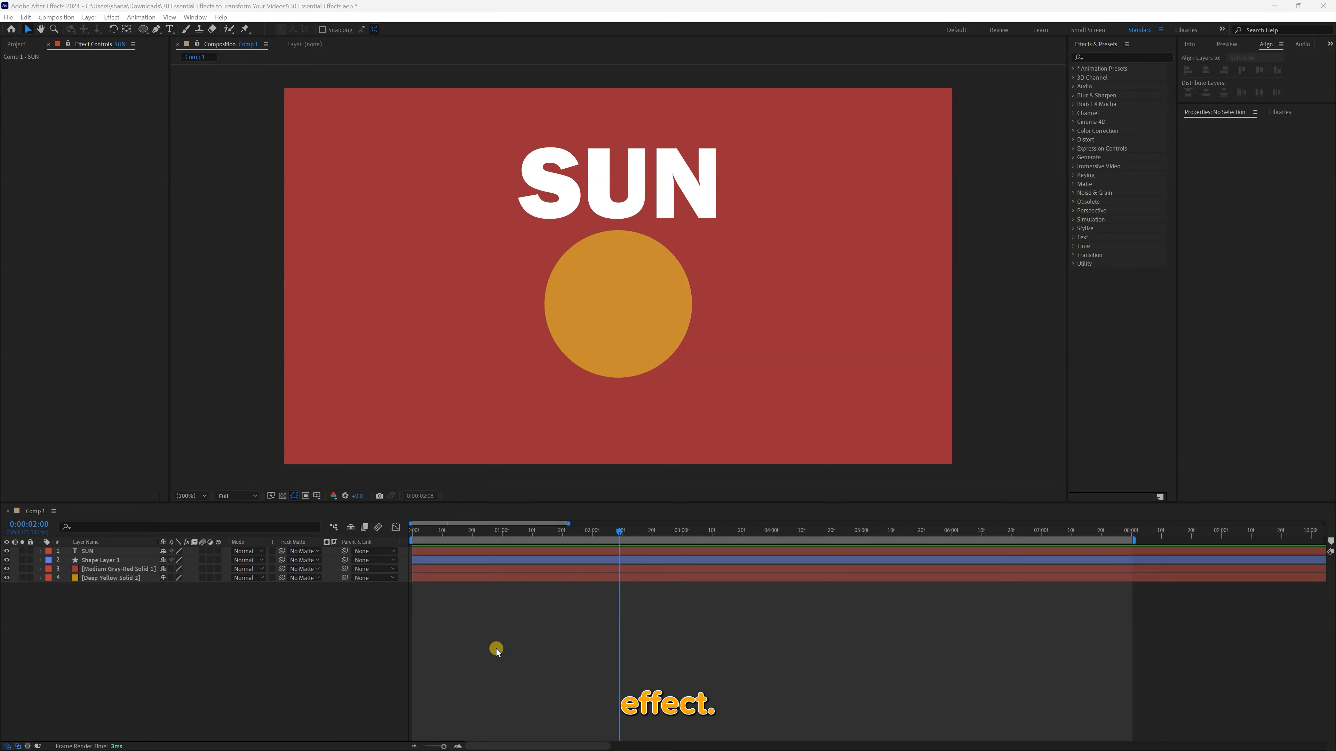
{"action": "right_click", "coordinate": [345, 628]}
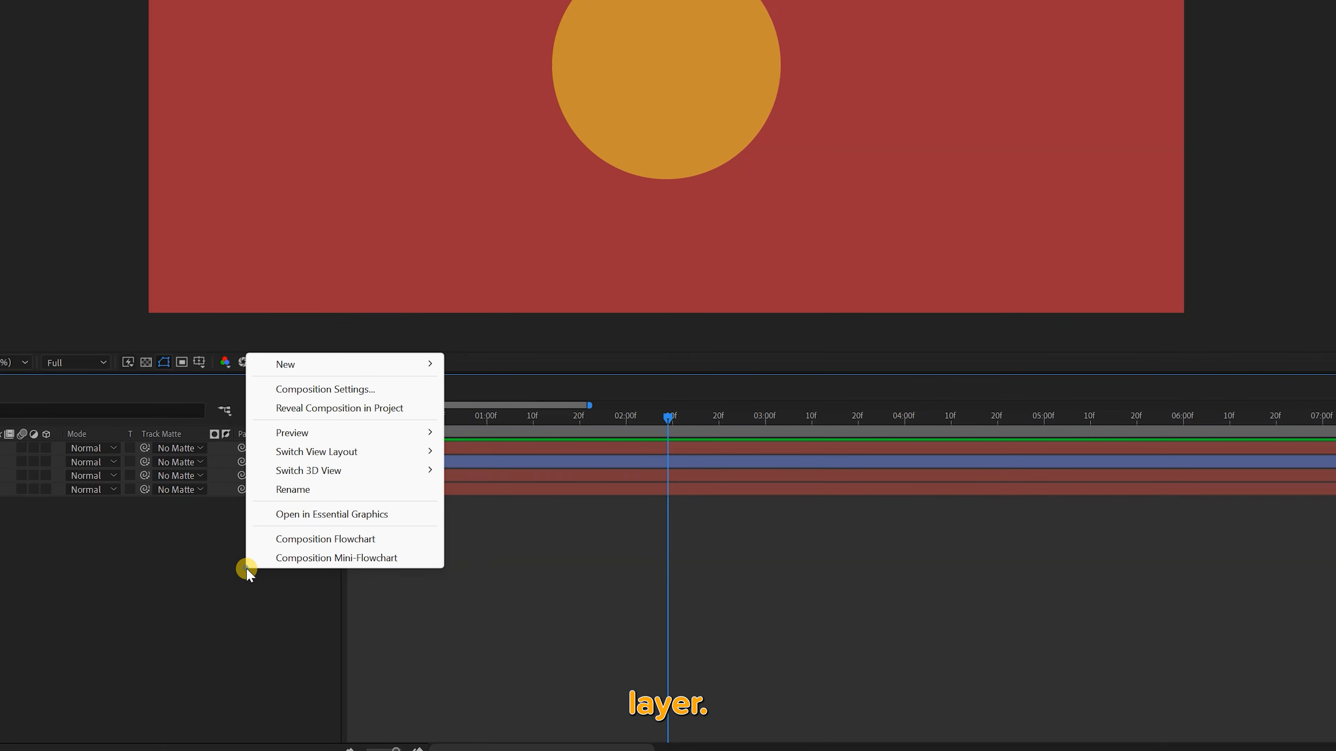
{"action": "mouse_move", "coordinate": [427, 364]}
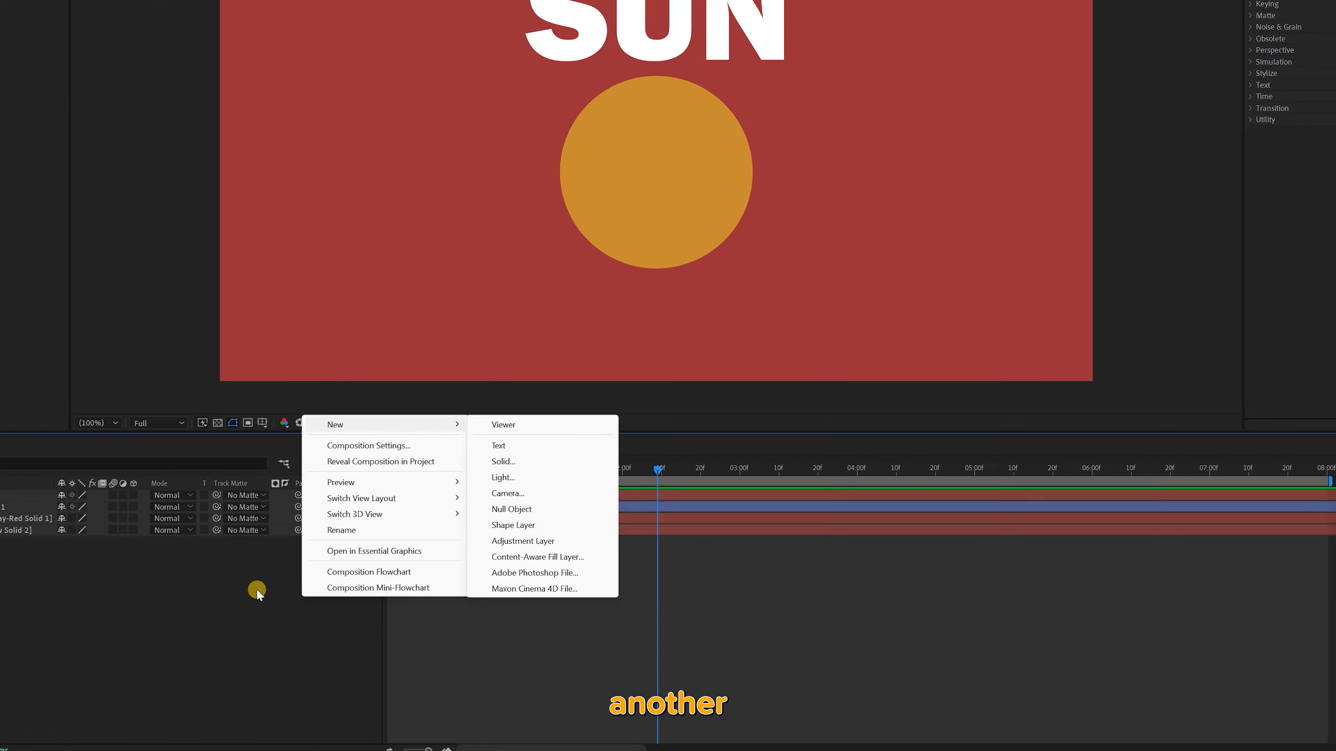
{"action": "left_click", "coordinate": [257, 590]}
Select the two solids, Medium Gray-Red Solid 1 and Deep Yellow Solid 2, and apply Fractal Noise to them
{"action": "left_click_drag", "start_coordinate": [65, 573], "coordinate": [24, 518]}
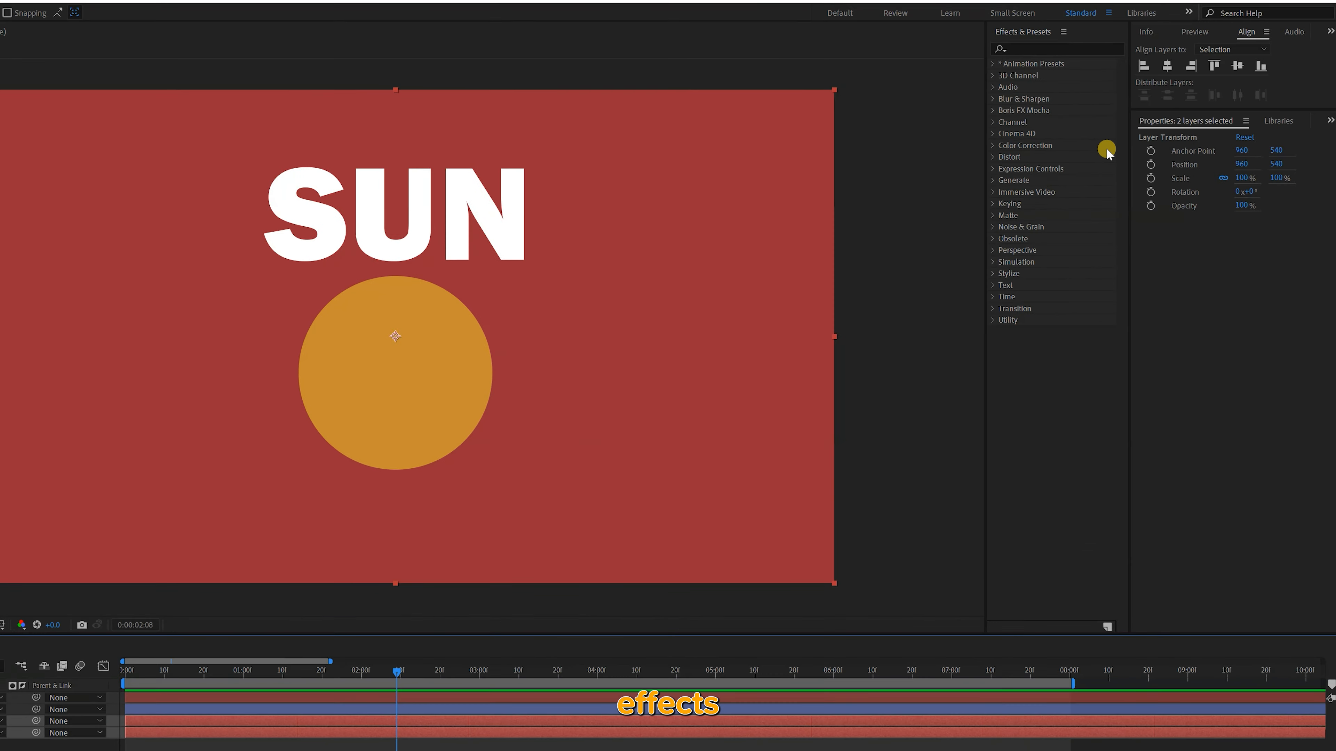
{"action": "left_click", "coordinate": [1131, 58]}
{"action": "type", "text": "frac"}
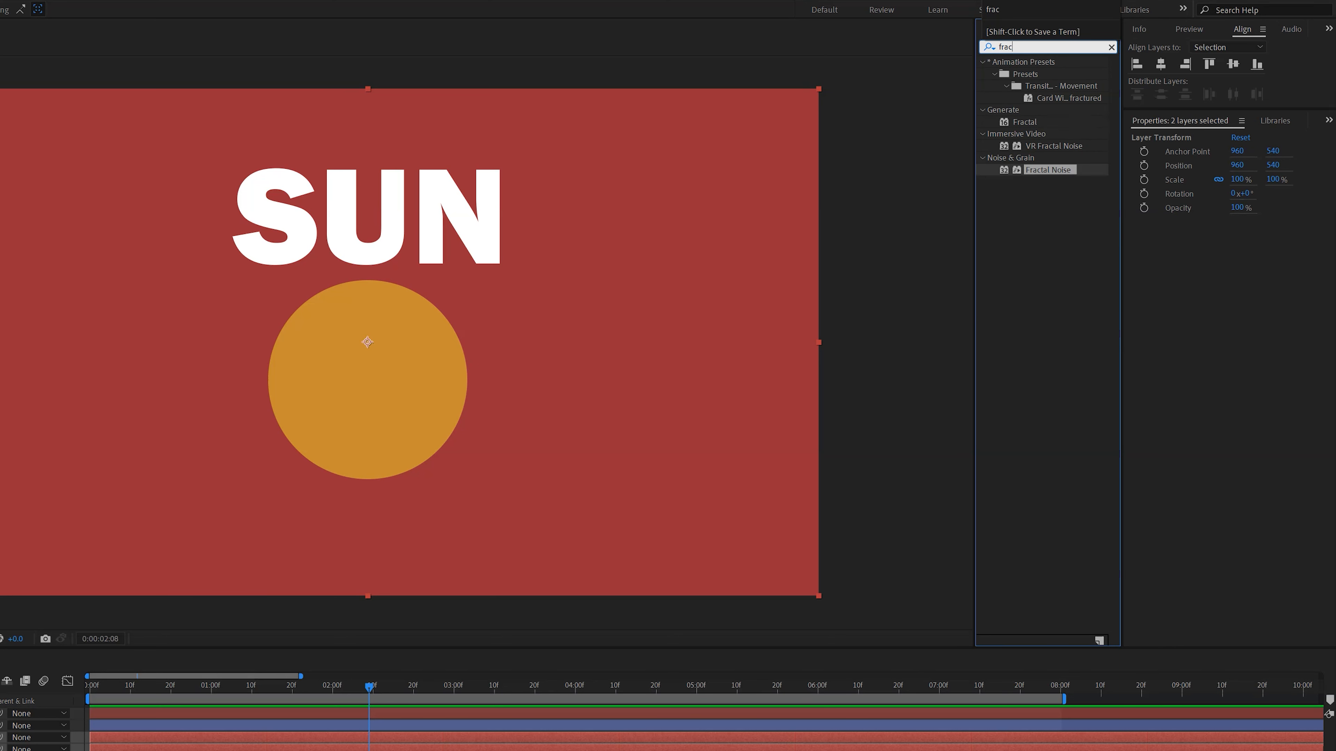
{"action": "type", "text": "ta"}
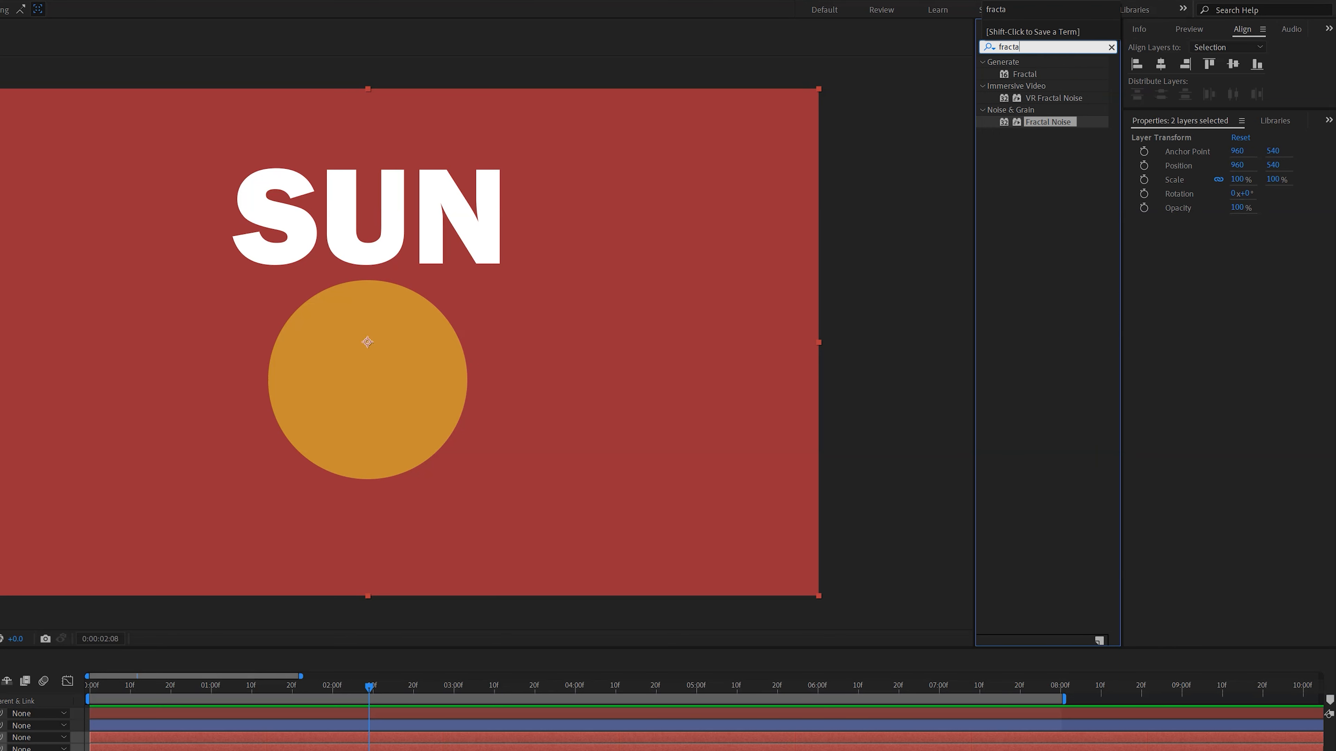
{"action": "double_click", "coordinate": [1043, 122]}
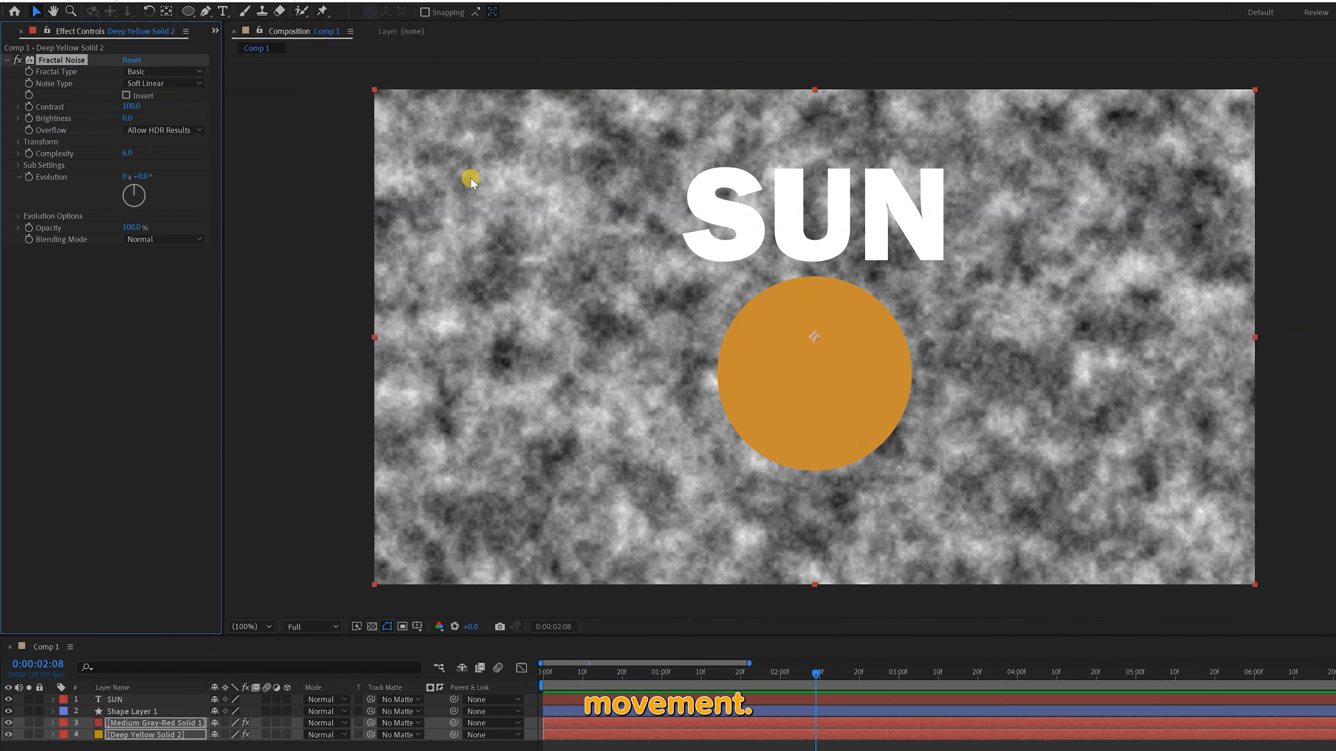
Try a different fractal type and a blocky noise type for Fractal Noise, and reset the effect's settings
{"action": "left_click", "coordinate": [160, 72]}
{"action": "left_click", "coordinate": [160, 136]}
{"action": "left_click", "coordinate": [163, 84]}
{"action": "left_click", "coordinate": [172, 104]}
{"action": "left_click", "coordinate": [138, 60]}
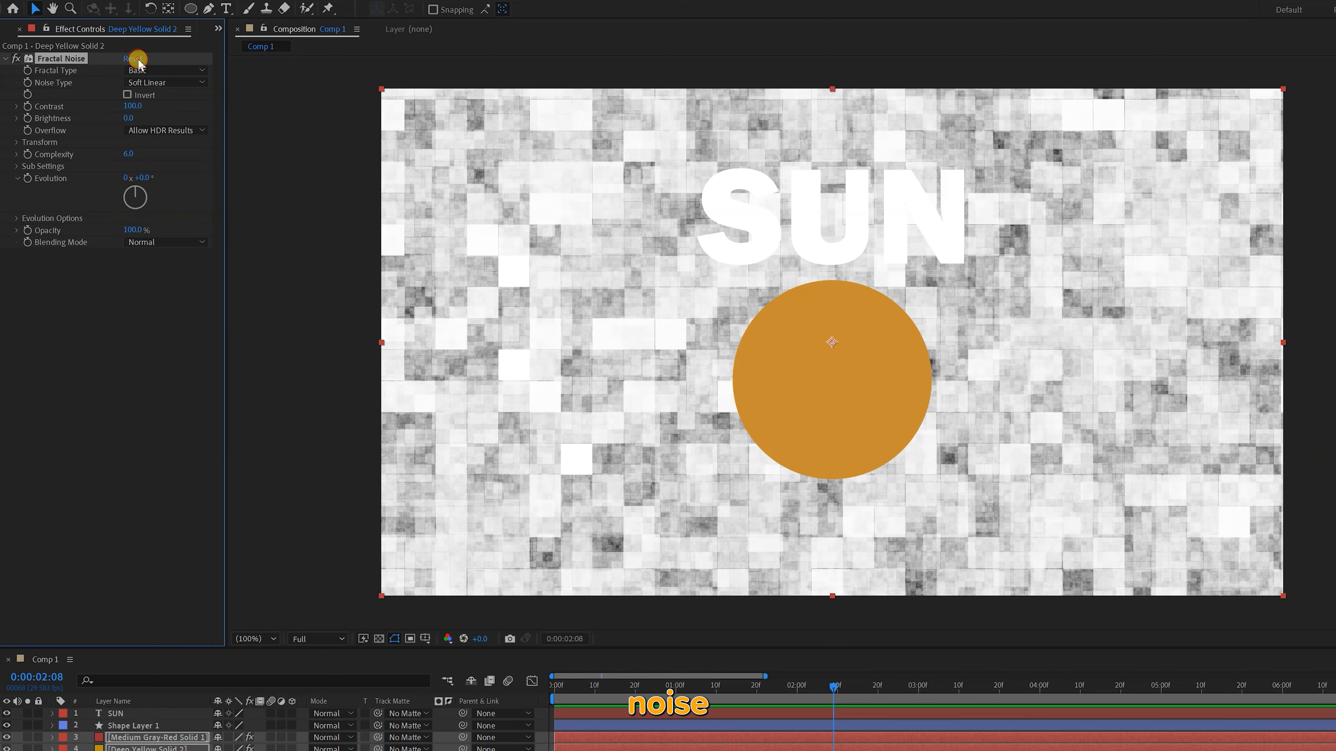
Keyframe Fractal Noise's Evolution on Deep Yellow Solid 2 at the start and at 0:00:02:00
{"action": "left_click", "coordinate": [173, 268]}
{"action": "left_click", "coordinate": [554, 686]}
{"action": "left_click", "coordinate": [27, 178]}
{"action": "key", "text": "space"}
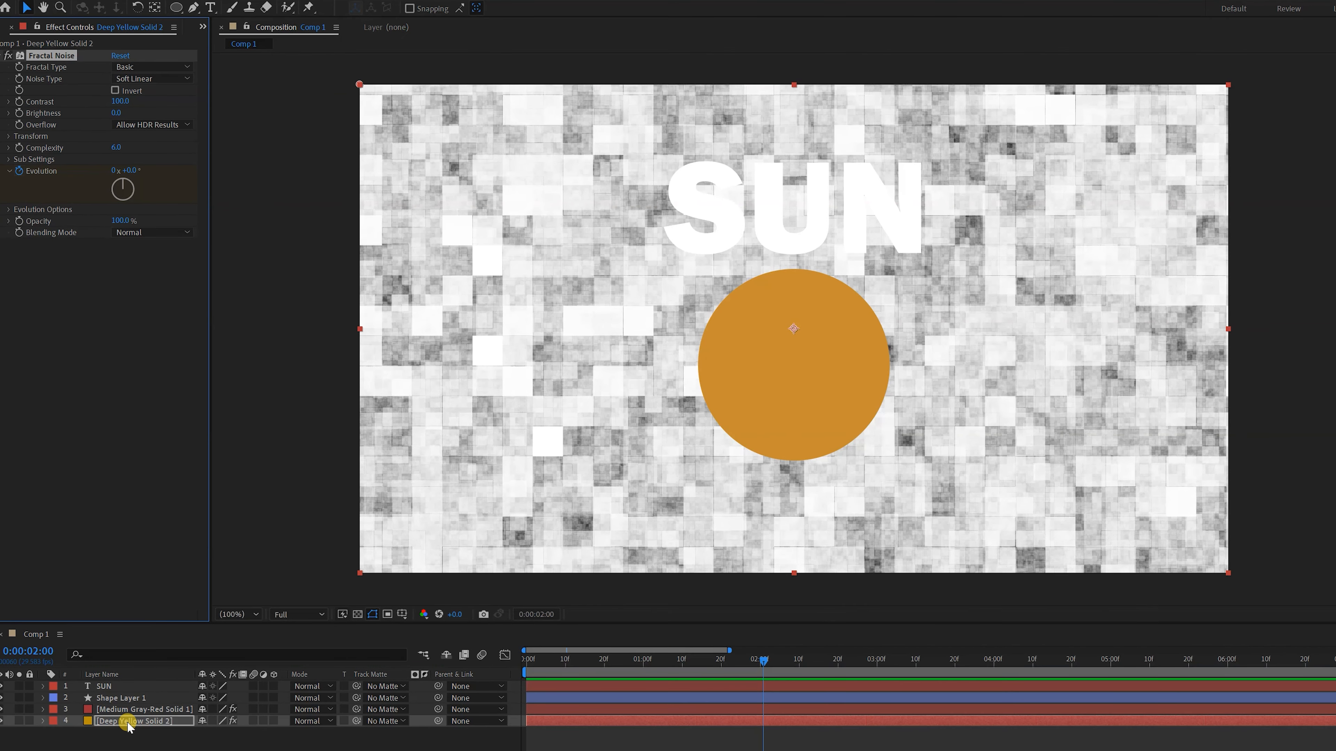
{"action": "key", "text": "u"}
{"action": "left_click", "coordinate": [9, 744]}
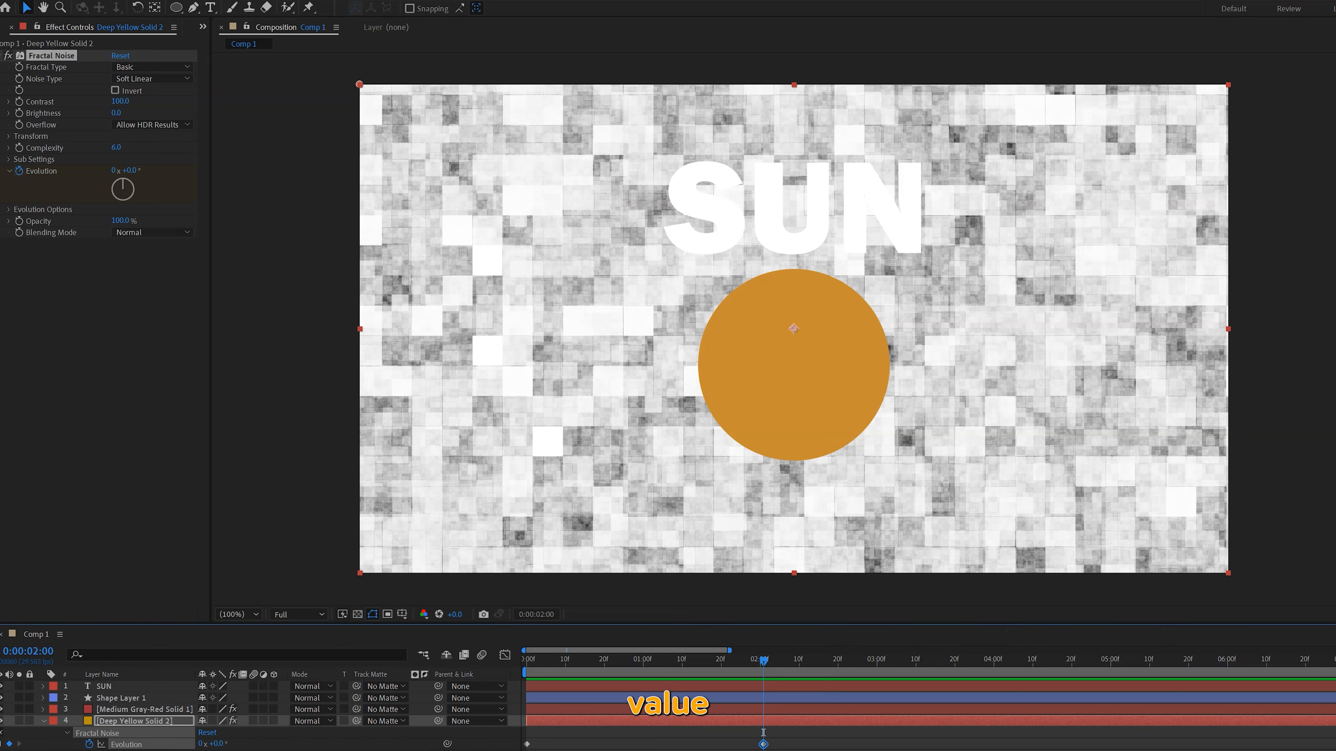
{"action": "left_click", "coordinate": [116, 170]}
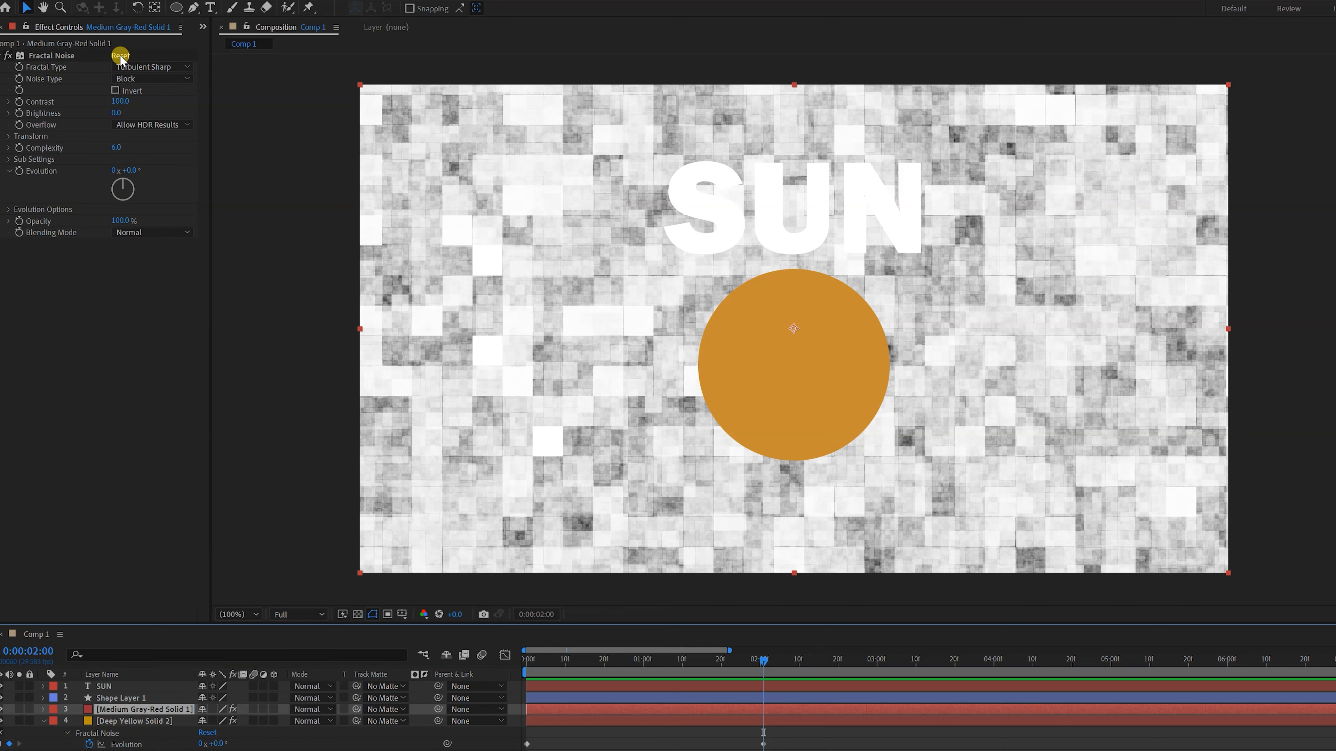
Reset Fractal Noise on Medium Gray-Red Solid 1 and copy Deep Yellow Solid 2's Evolution keyframes onto it from the start
{"action": "left_click", "coordinate": [120, 55]}
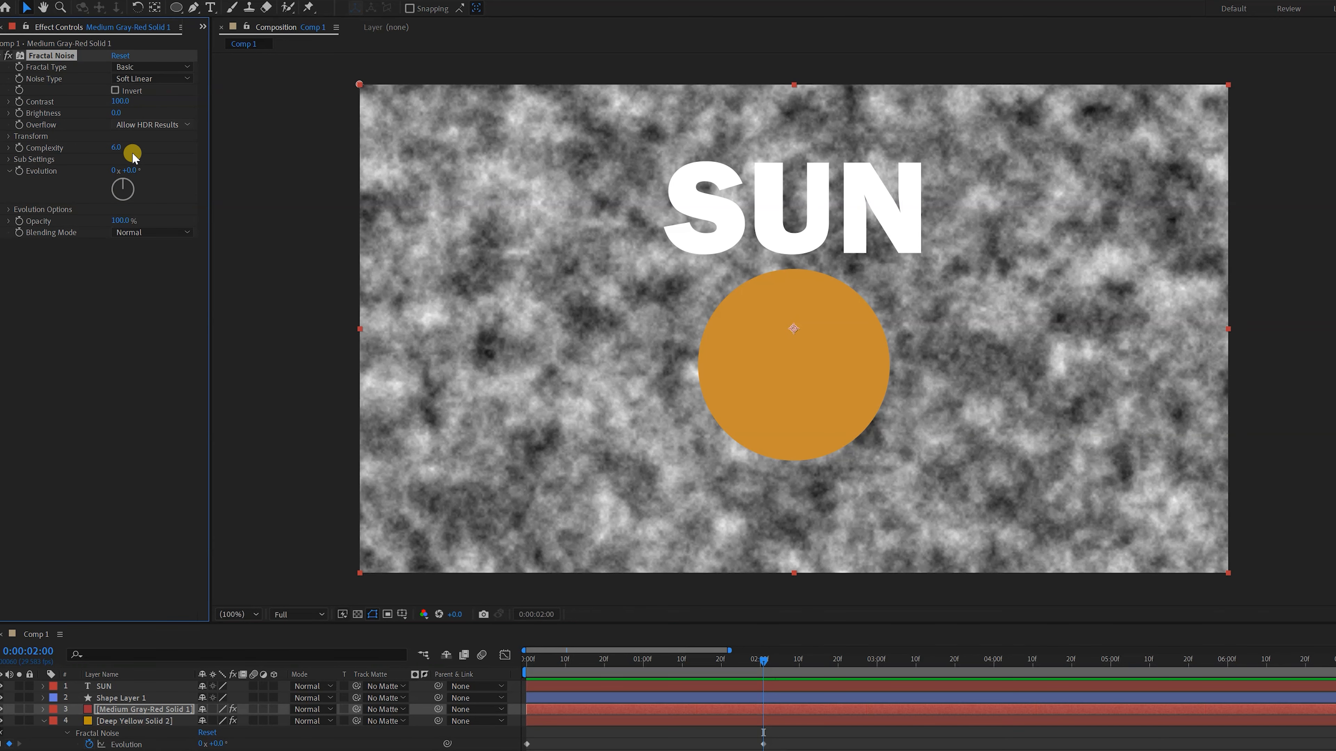
{"action": "left_click_drag", "start_coordinate": [795, 749], "coordinate": [523, 739]}
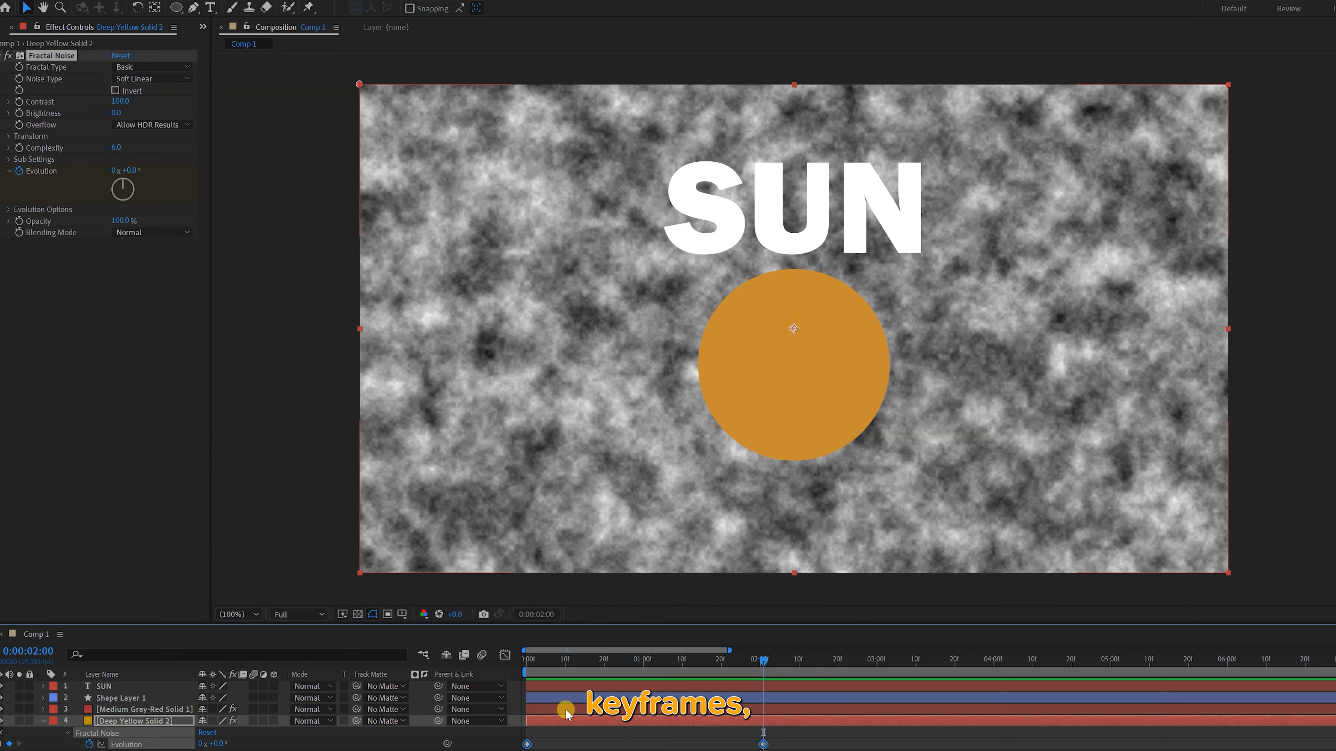
{"action": "left_click", "coordinate": [565, 710]}
{"action": "left_click_drag", "start_coordinate": [551, 654], "coordinate": [477, 662]}
{"action": "left_click", "coordinate": [566, 715]}
{"action": "key", "text": "ctrl+v"}
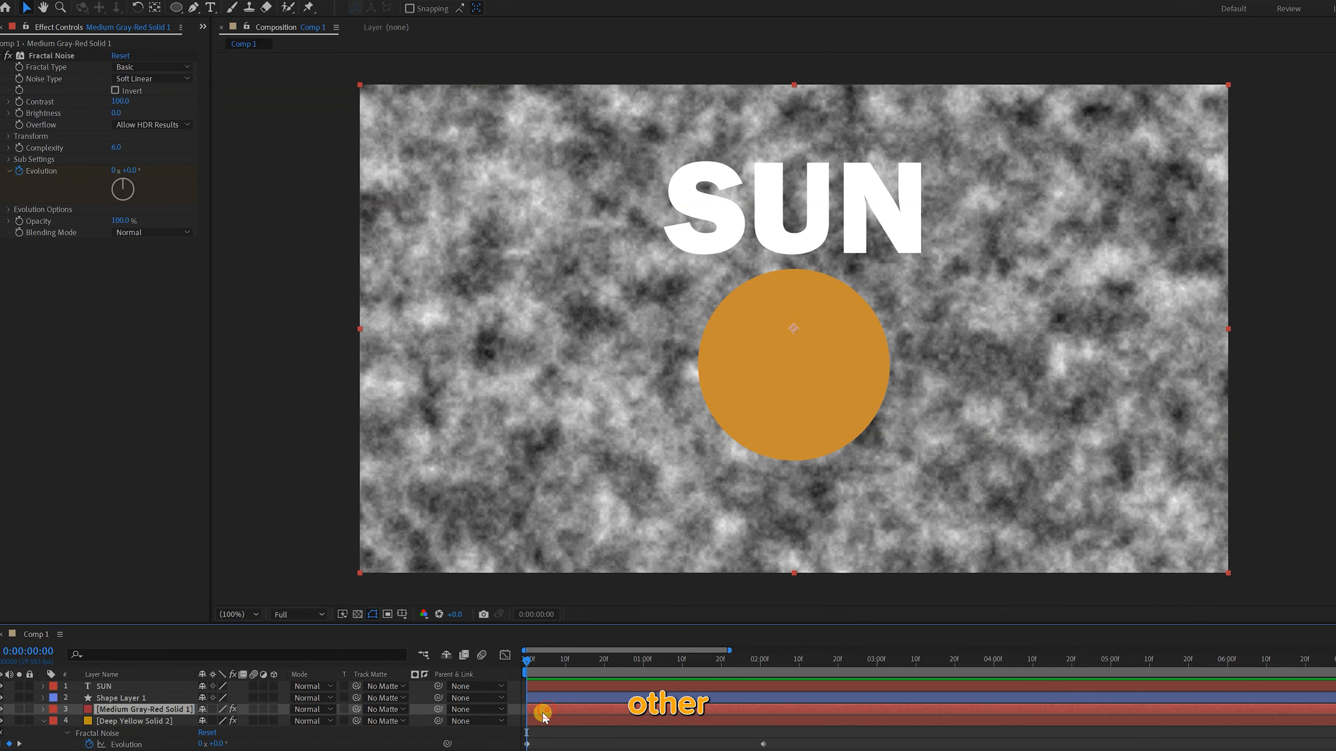
{"action": "key", "text": "u"}
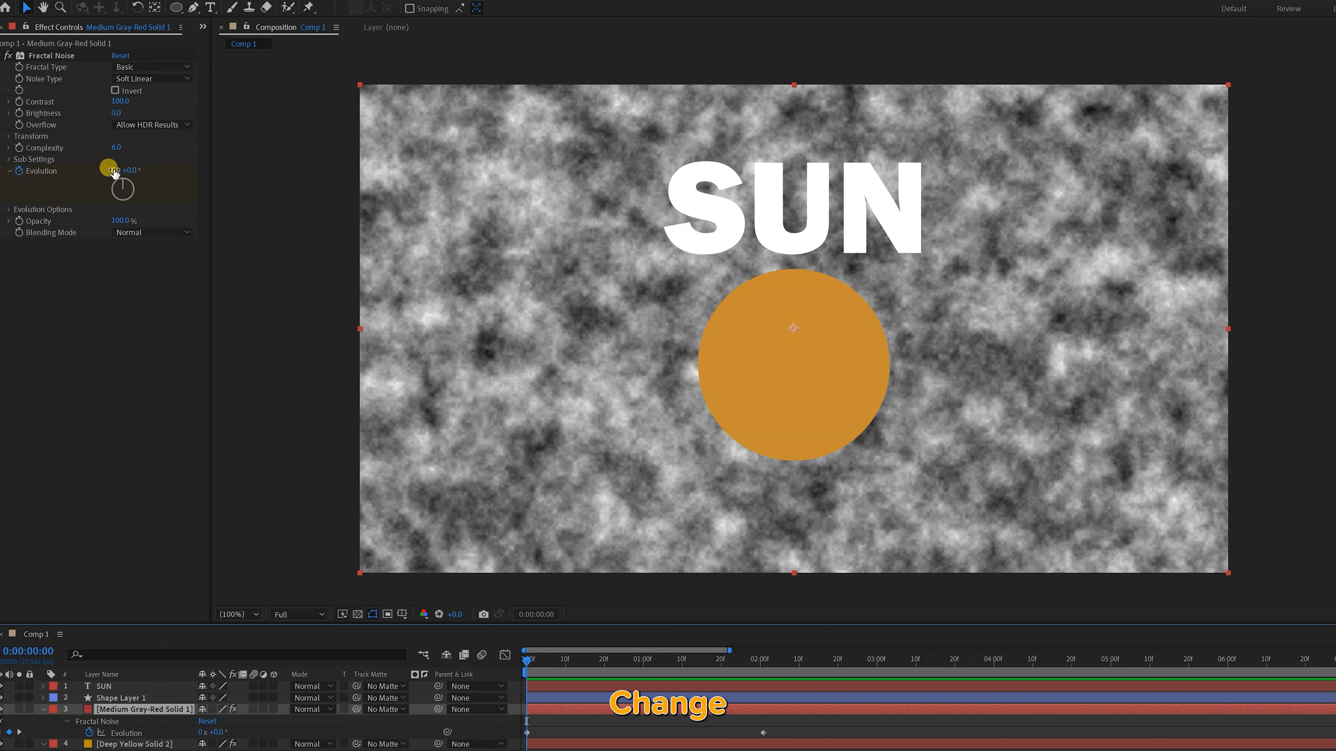
Set Medium Gray-Red Solid 1's Evolution to 3 revolutions at 0:00:02:00 and preview the noise from the start
{"action": "left_click", "coordinate": [768, 664]}
{"action": "left_click_drag", "start_coordinate": [769, 663], "coordinate": [766, 665]}
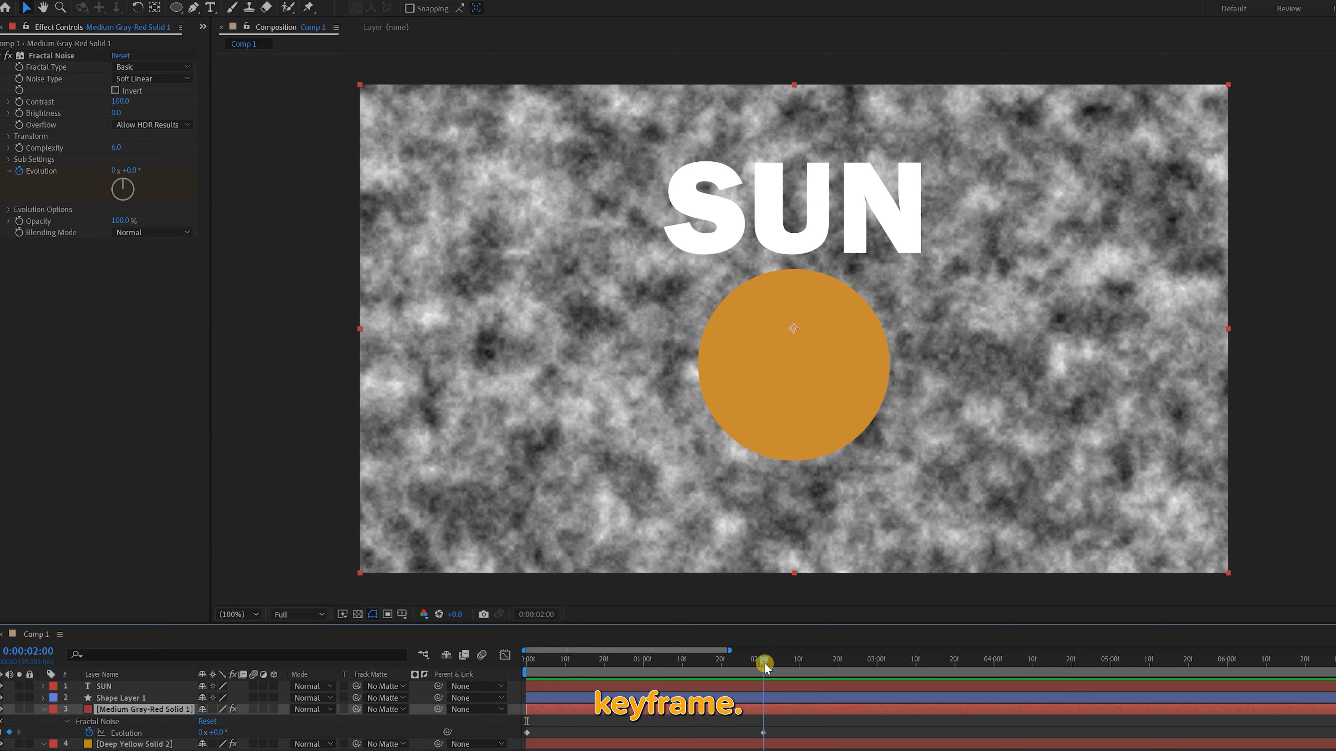
{"action": "left_click", "coordinate": [118, 171]}
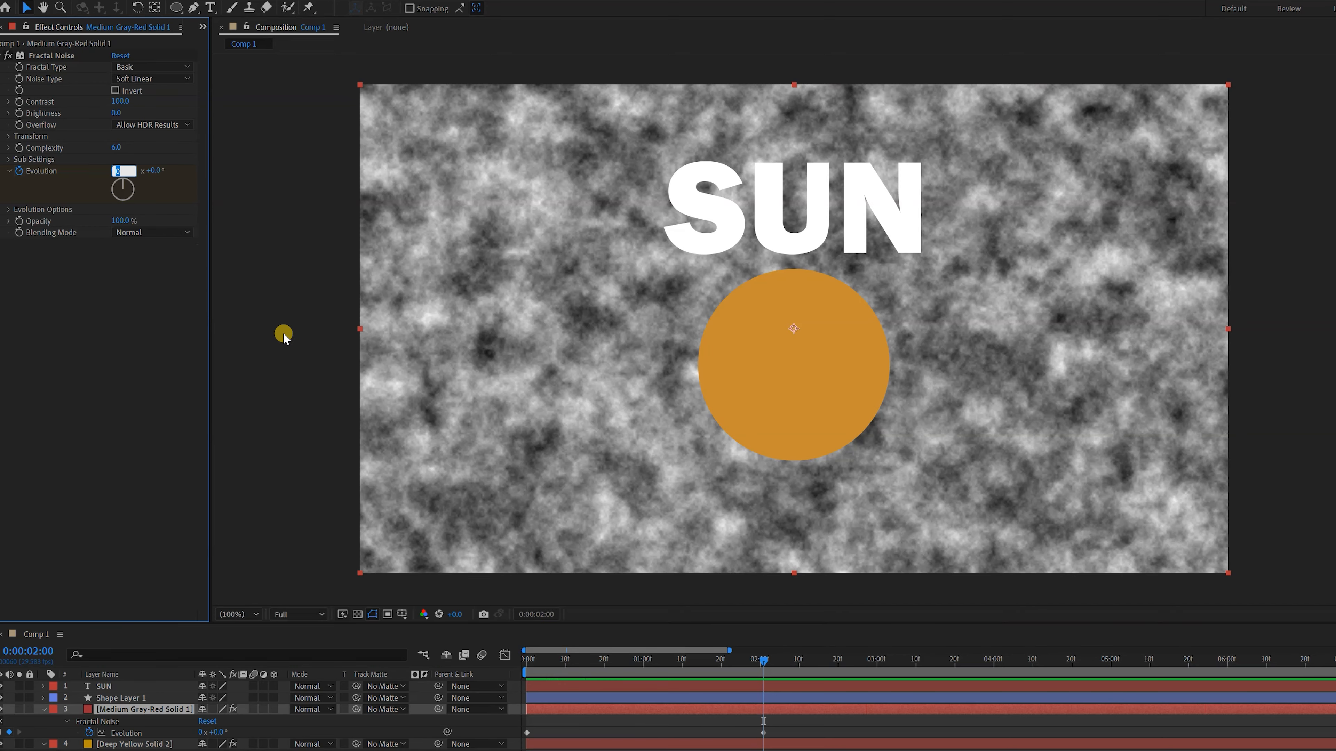
{"action": "key", "text": "Return"}
{"action": "left_click_drag", "start_coordinate": [594, 661], "coordinate": [502, 659]}
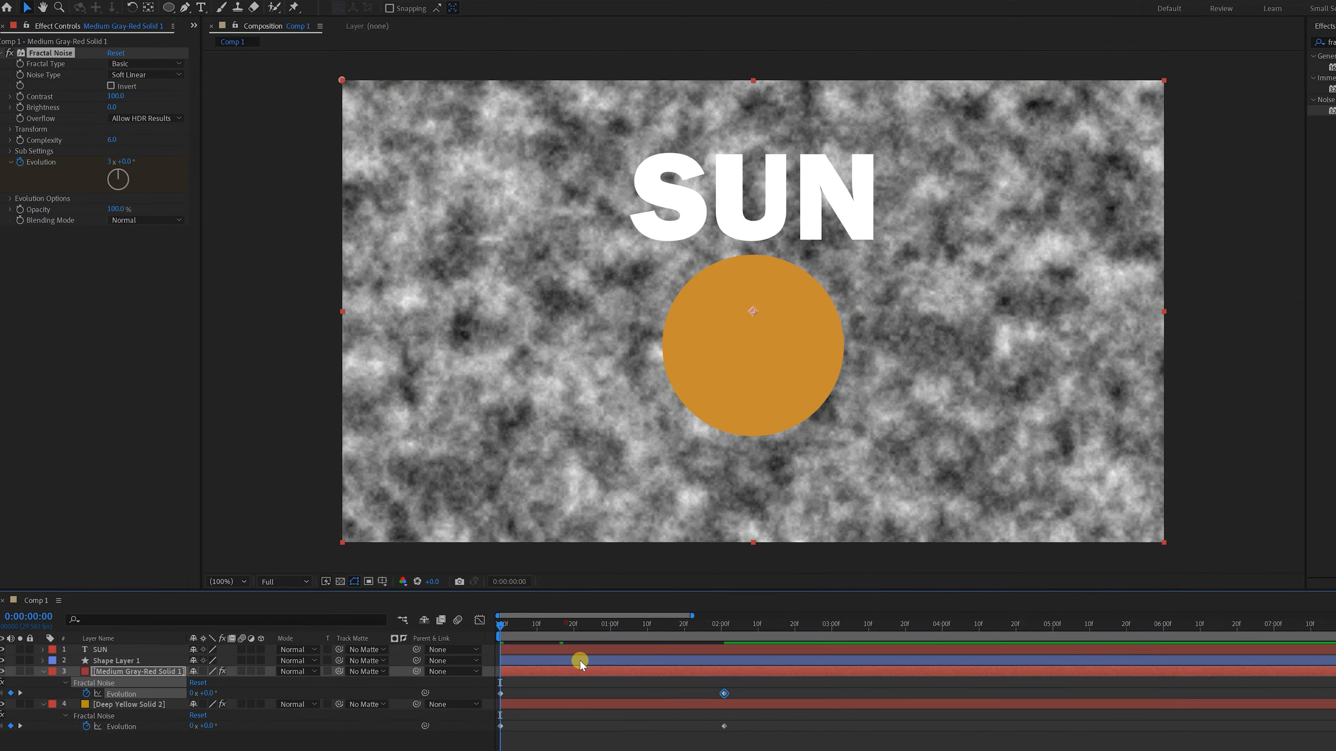
{"action": "key", "text": "space"}
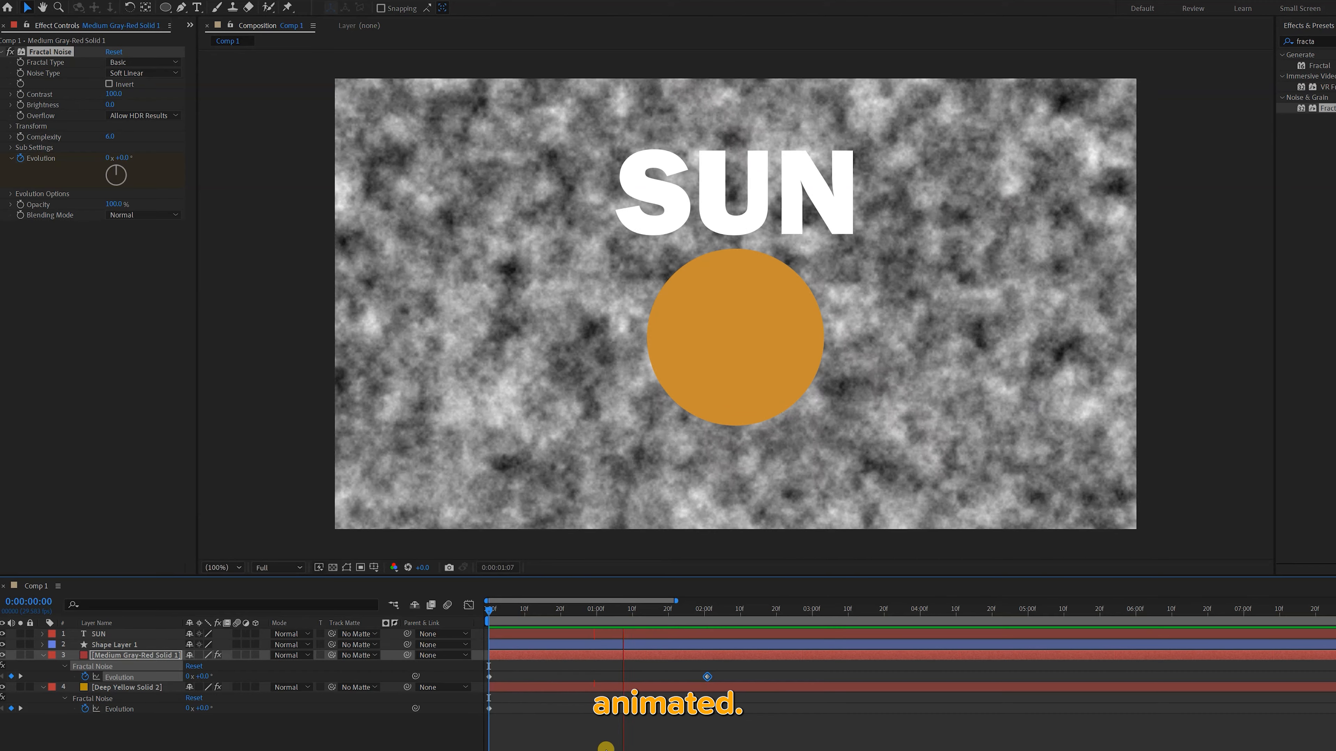
{"action": "key", "text": "space"}
{"action": "left_click_drag", "start_coordinate": [518, 609], "coordinate": [466, 611]}
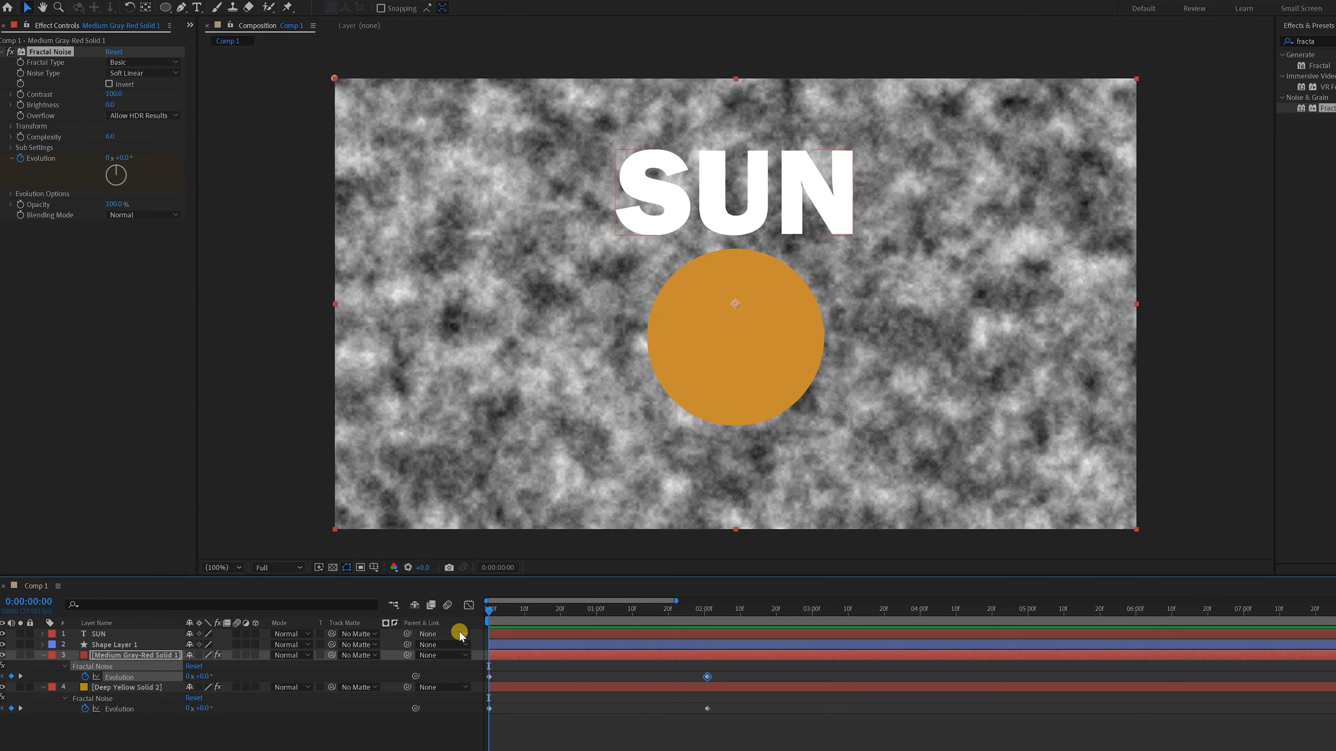
Set SUN as Medium Gray-Red Solid 1's track matte and Shape Layer 1 as Deep Yellow Solid 2's, and preview the result
{"action": "left_click", "coordinate": [360, 655]}
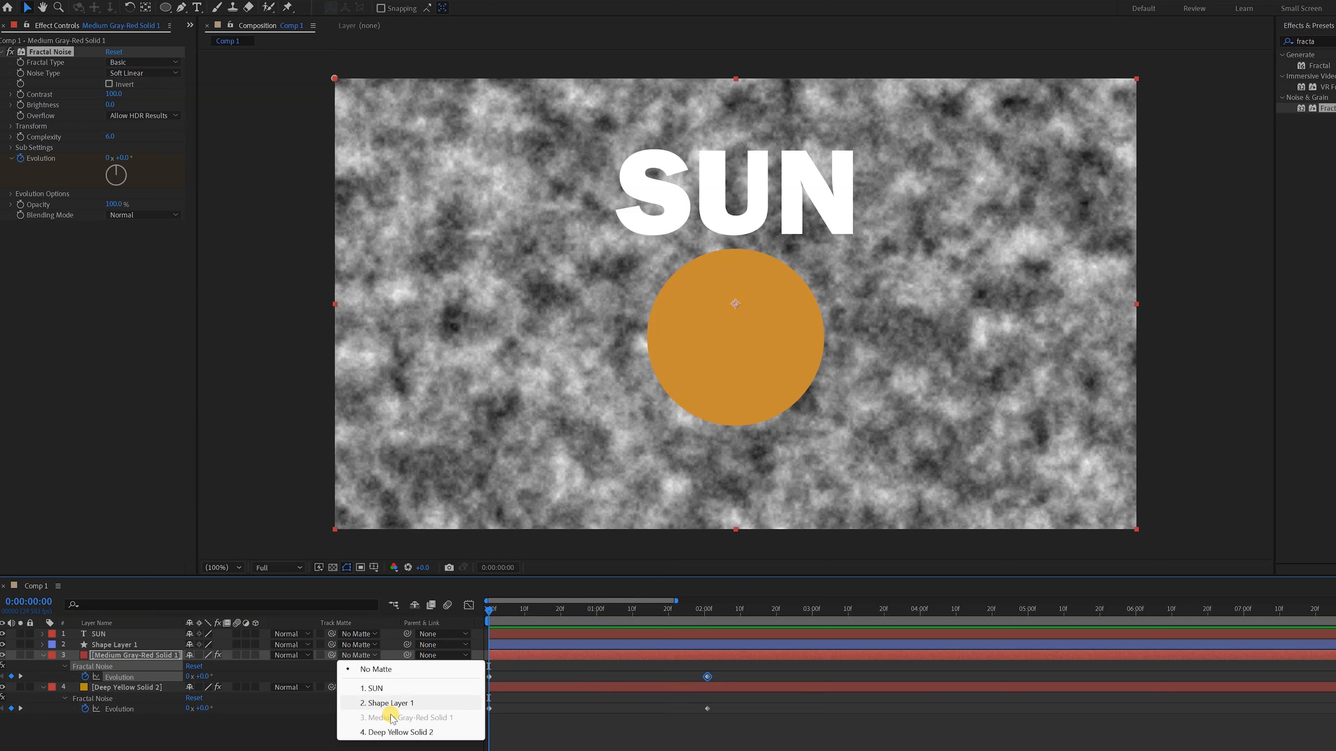
{"action": "left_click", "coordinate": [389, 688]}
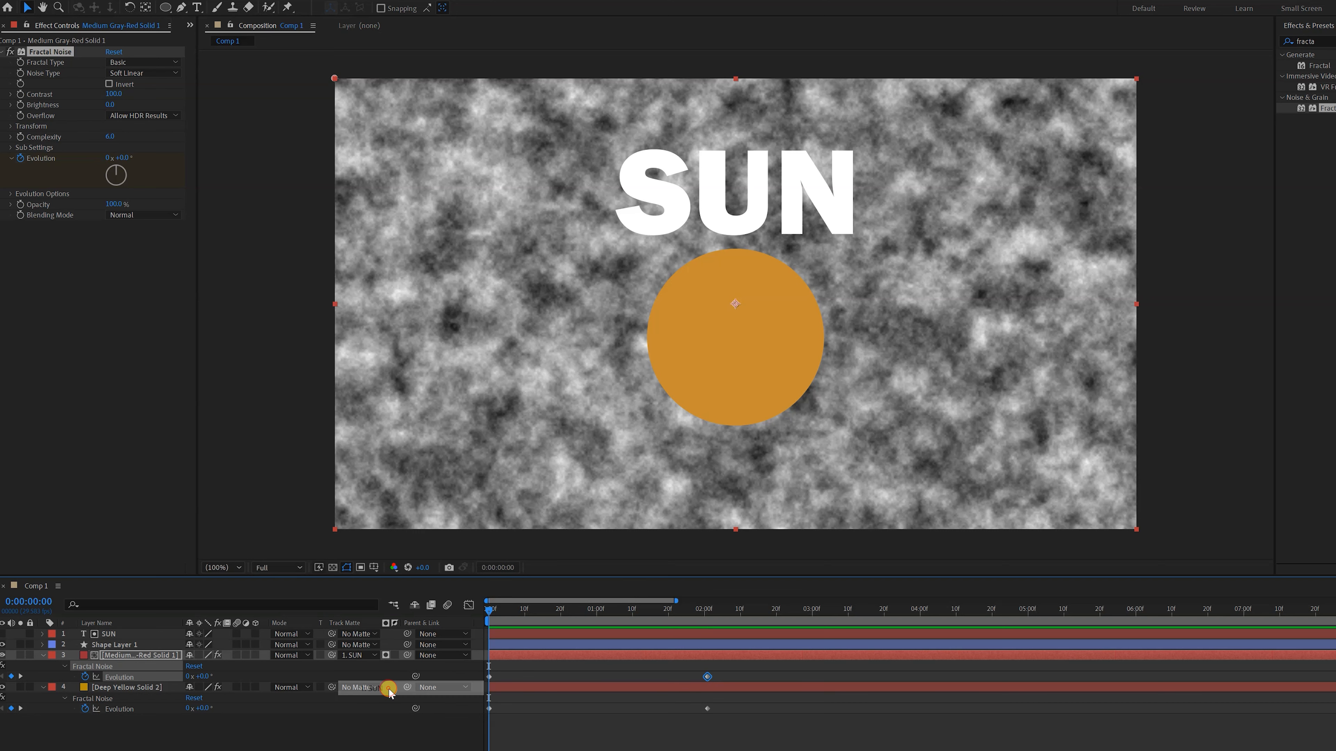
{"action": "left_click", "coordinate": [359, 687]}
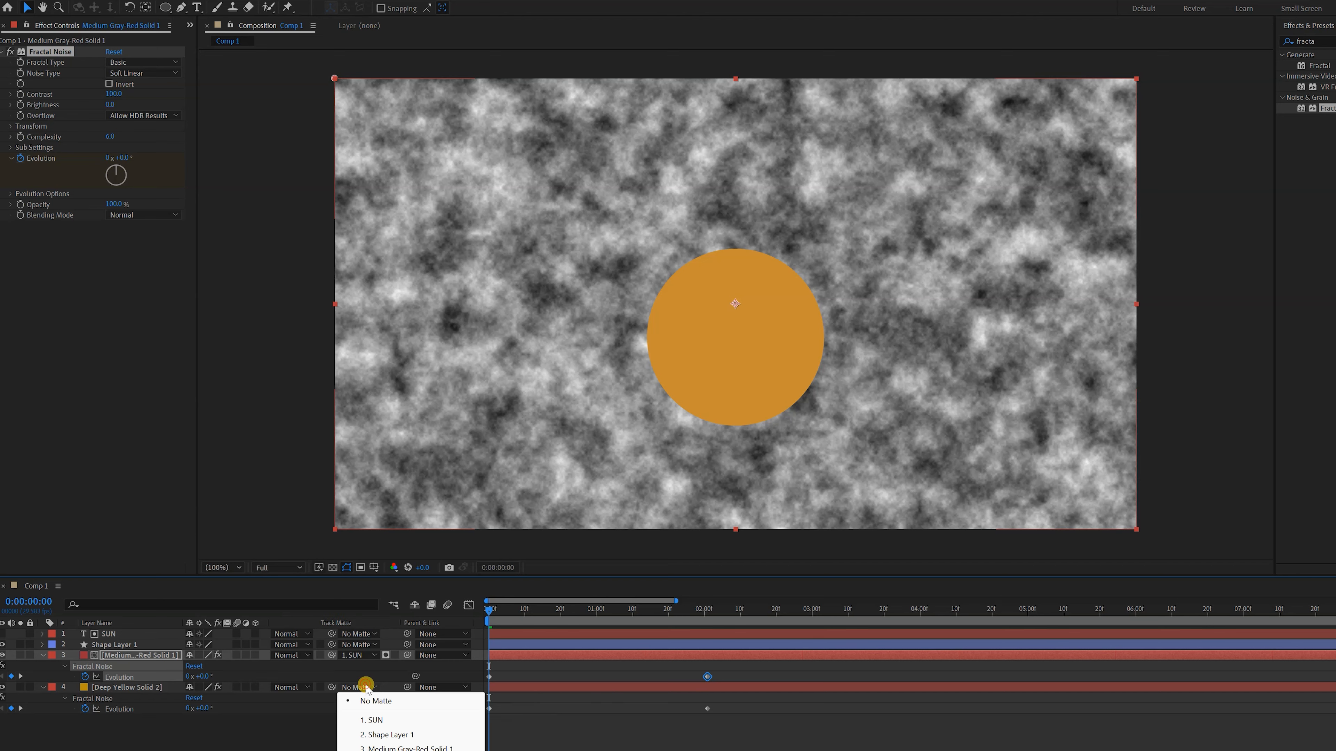
{"action": "left_click", "coordinate": [388, 735]}
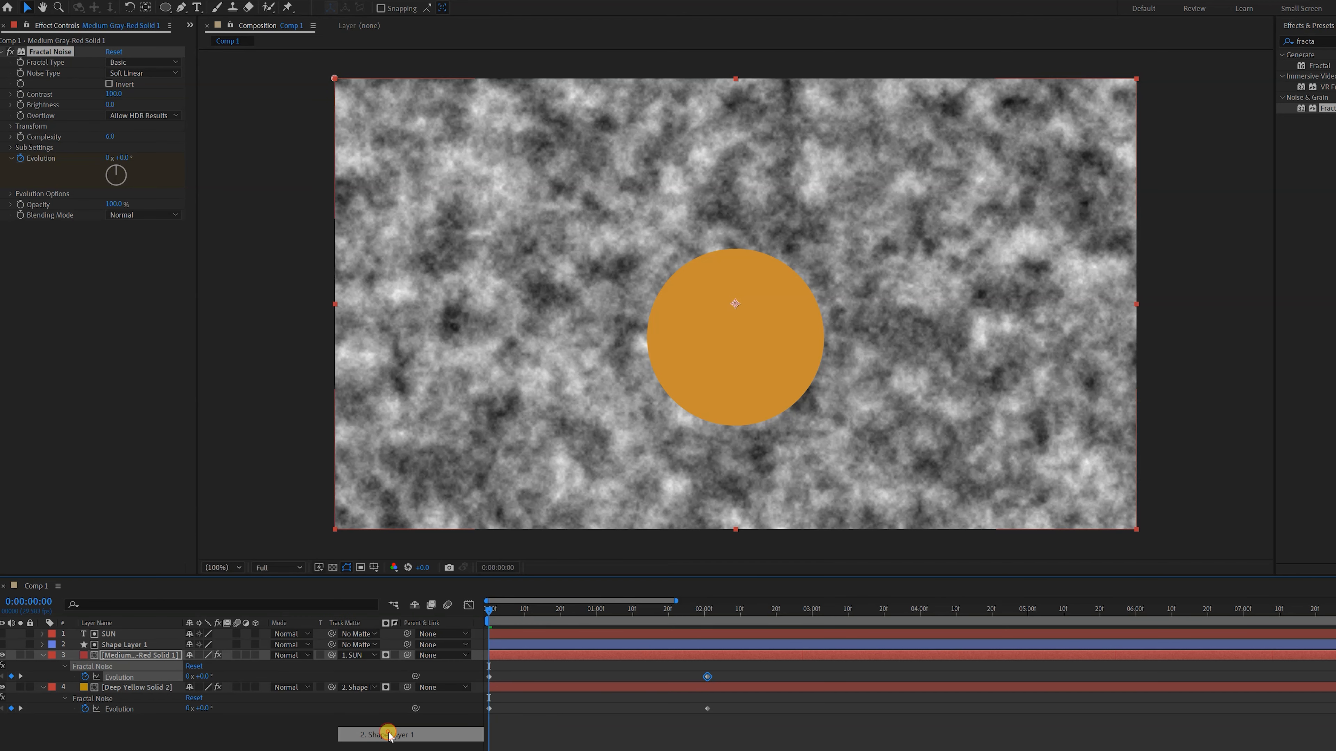
{"action": "key", "text": "space"}
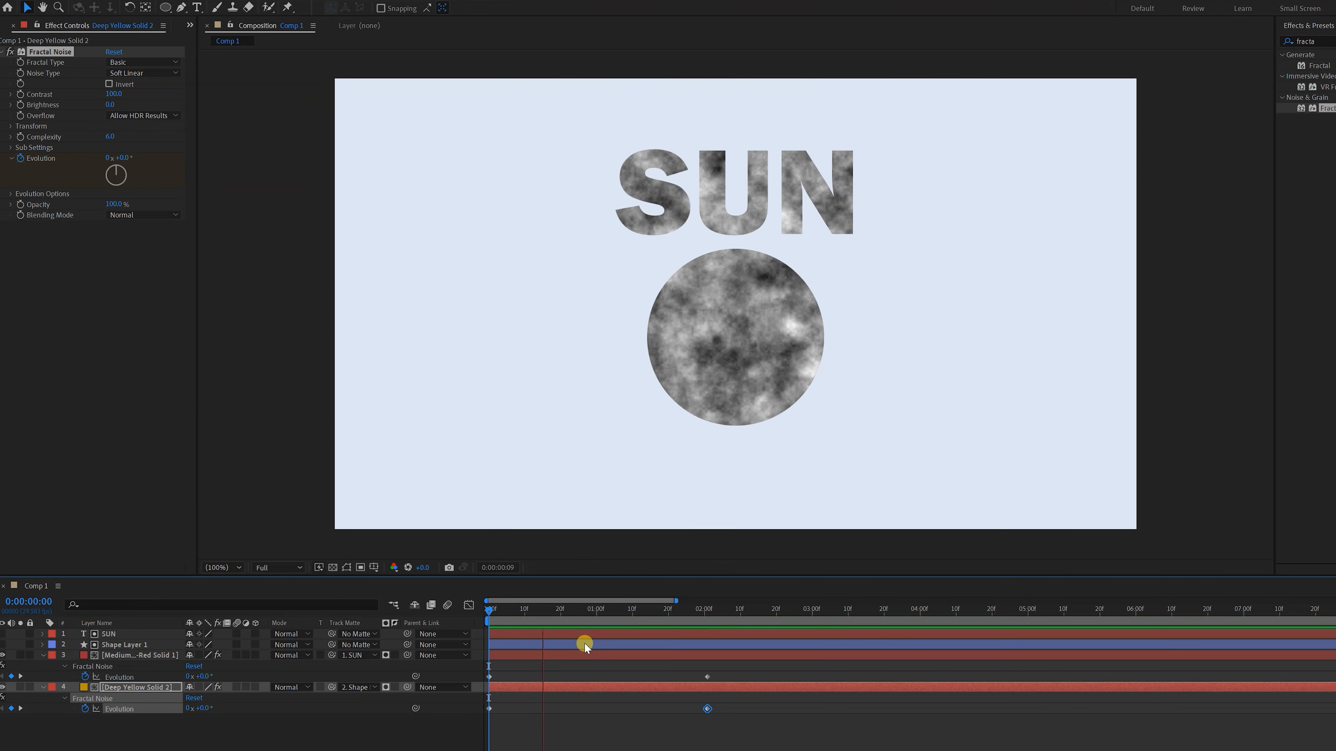
{"action": "key", "text": "space"}
{"action": "left_click_drag", "start_coordinate": [514, 609], "coordinate": [440, 604]}
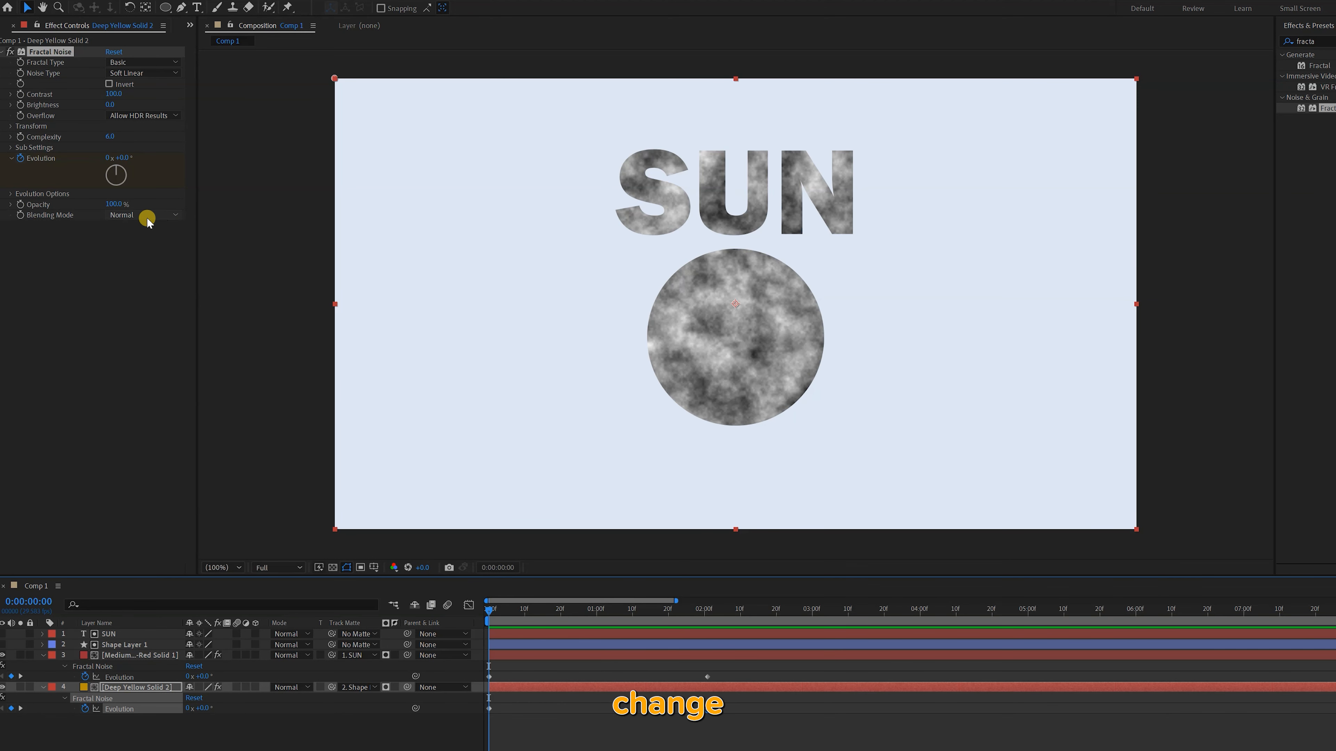
Change Fractal Noise's blending mode to Overlay on Deep Yellow Solid 2 and Medium Gray-Red Solid 1, and preview the animation
{"action": "left_click", "coordinate": [168, 221]}
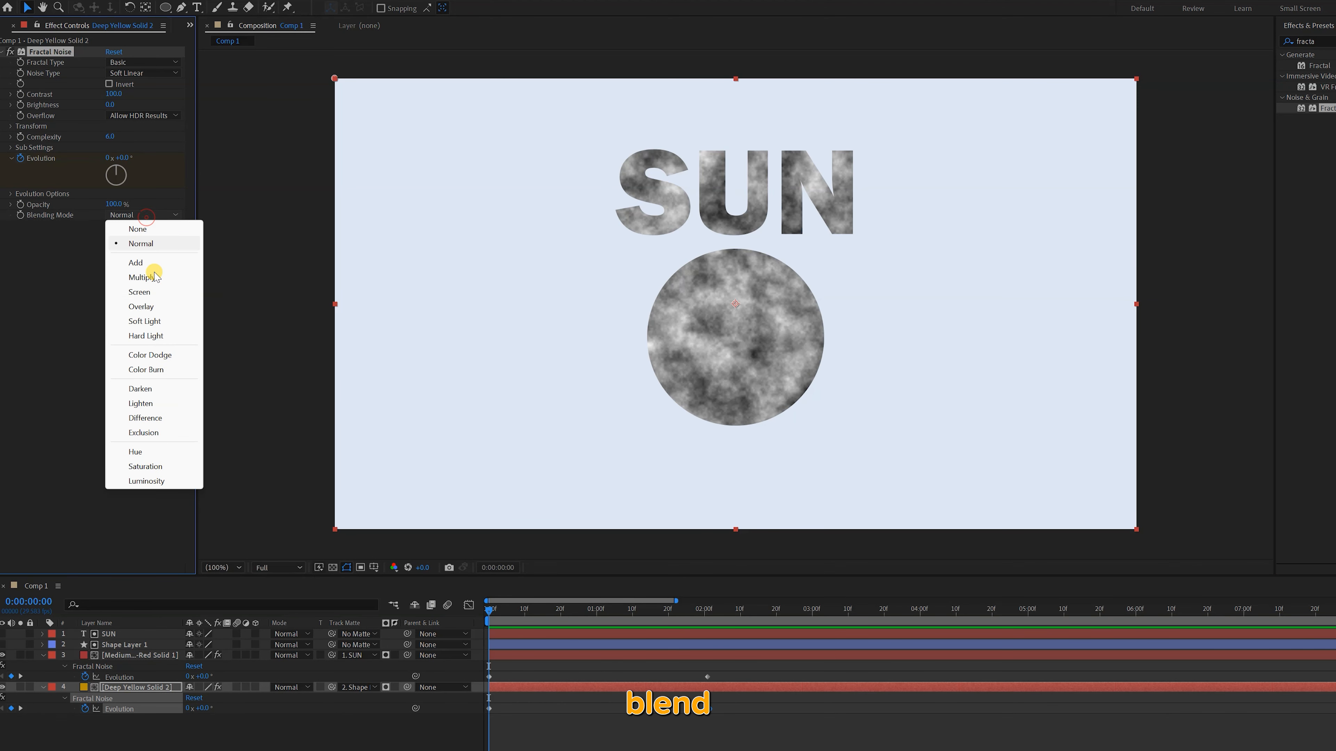
{"action": "left_click", "coordinate": [149, 310]}
{"action": "left_click", "coordinate": [136, 657]}
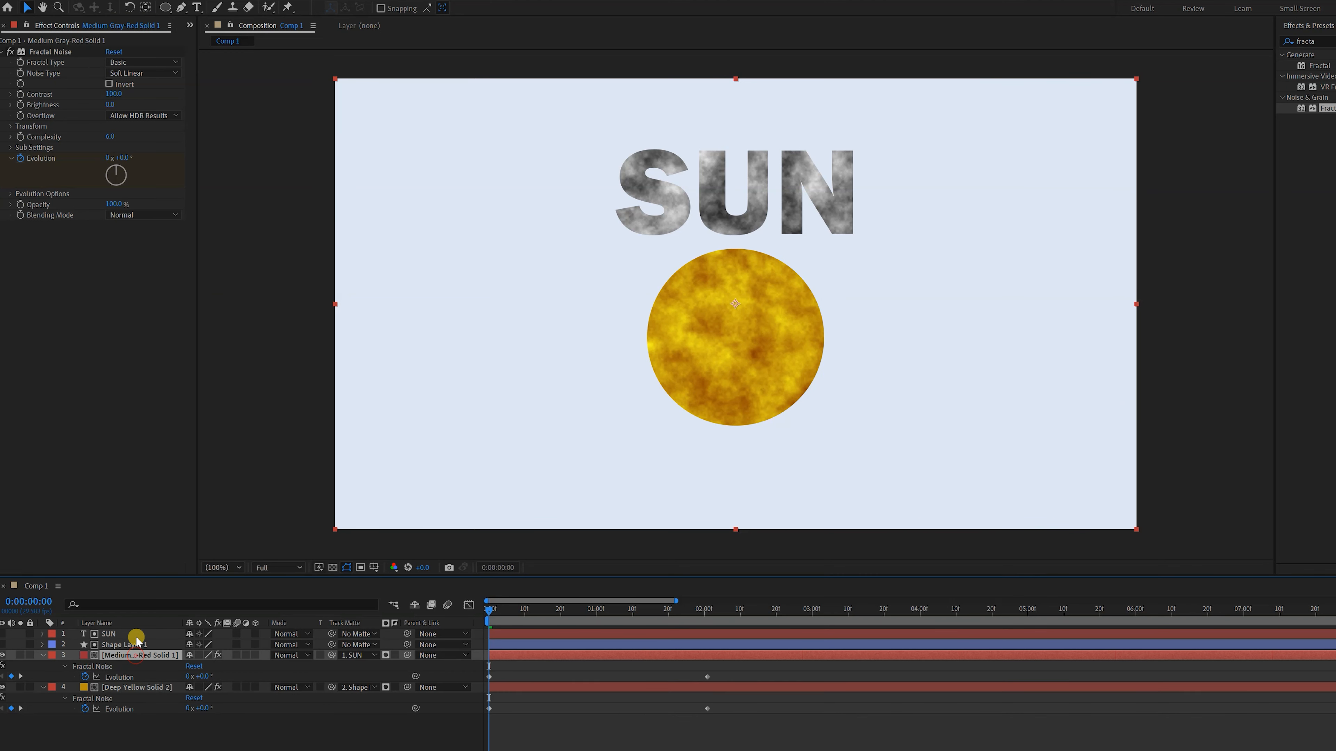
{"action": "left_click", "coordinate": [126, 220]}
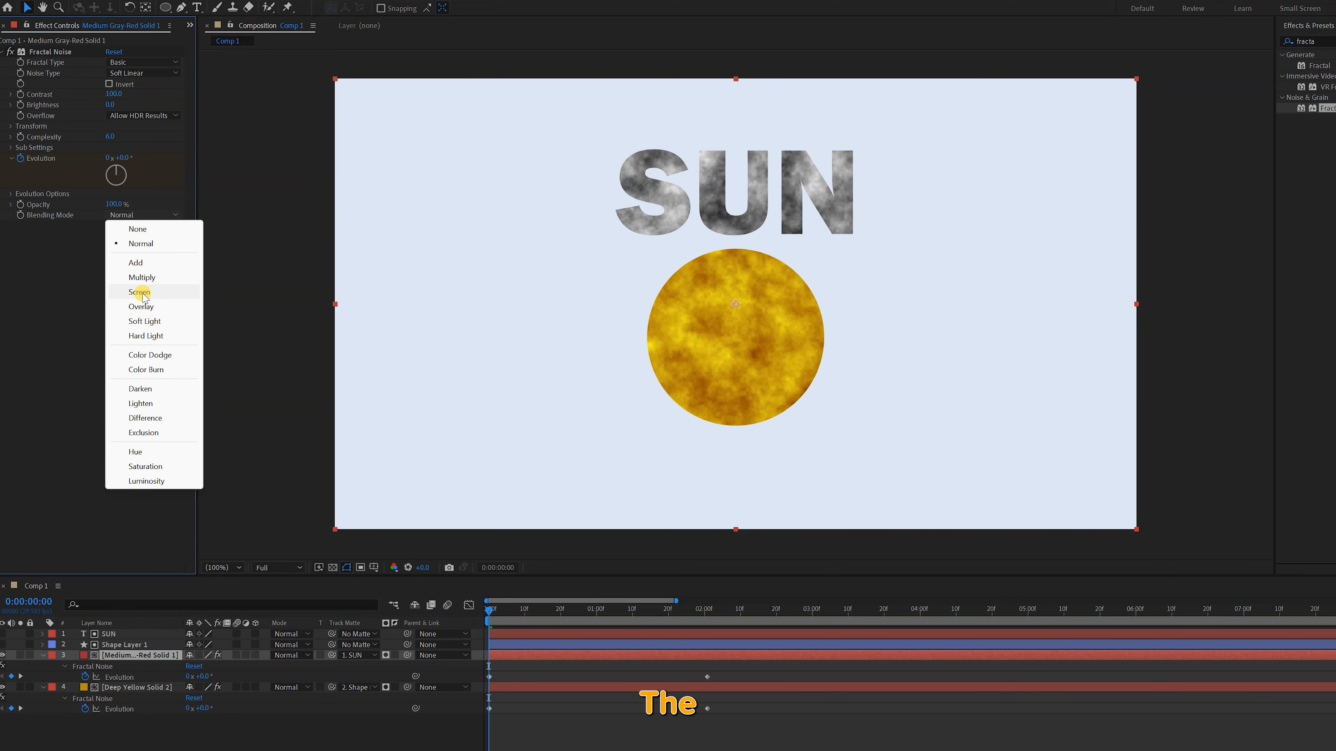
{"action": "left_click", "coordinate": [145, 306]}
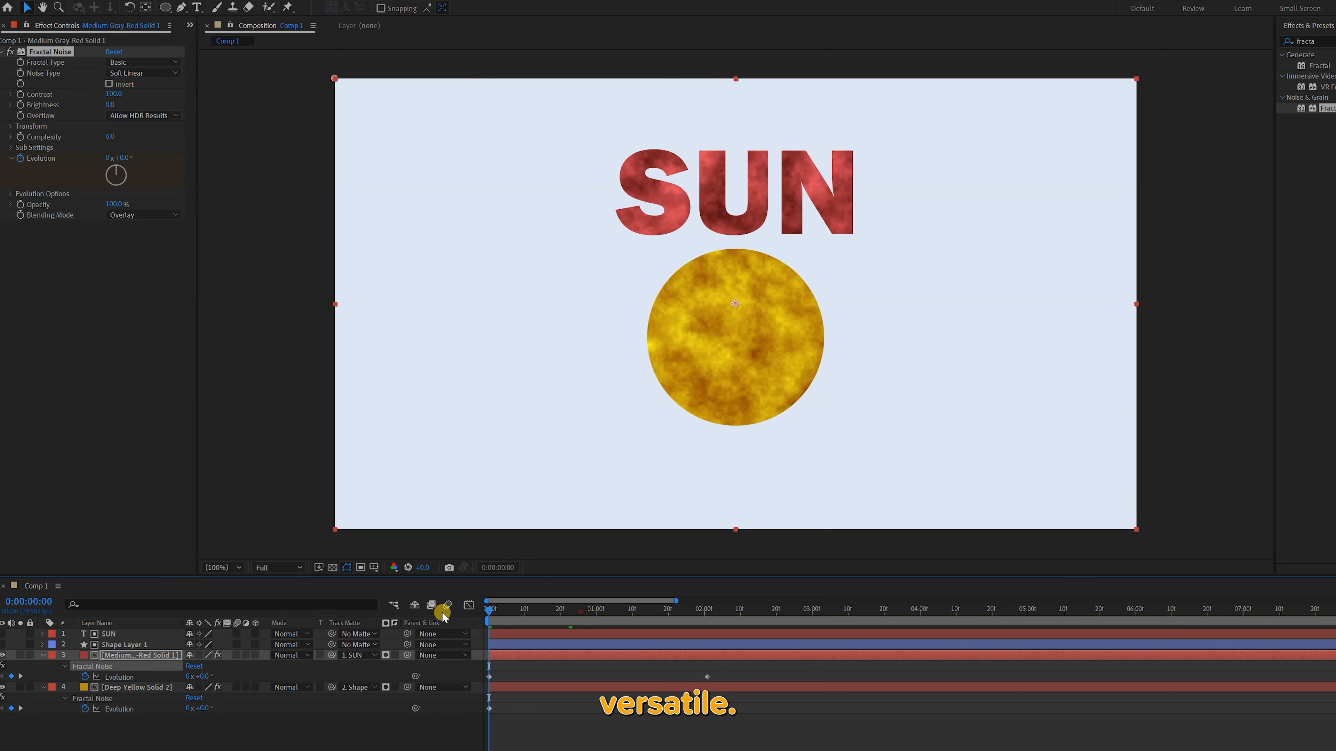
{"action": "key", "text": "space"}
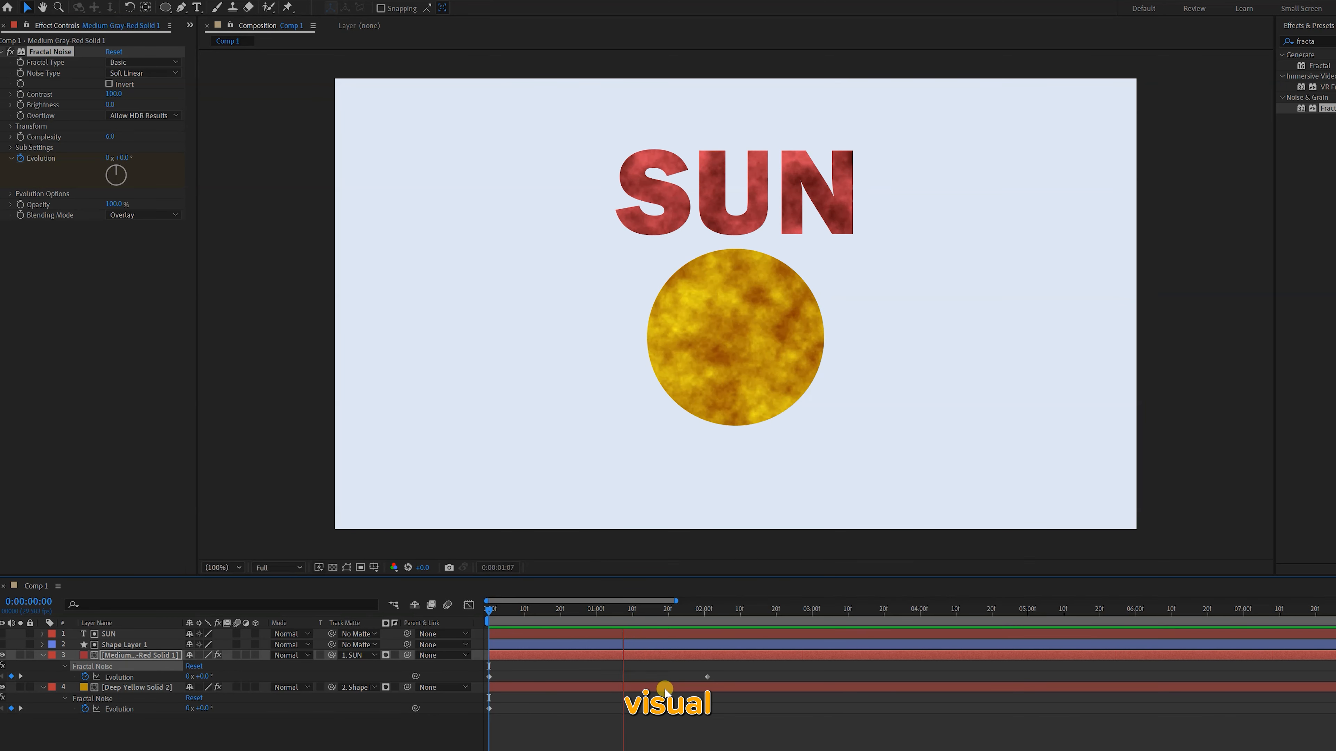
{"action": "key", "text": "space"}
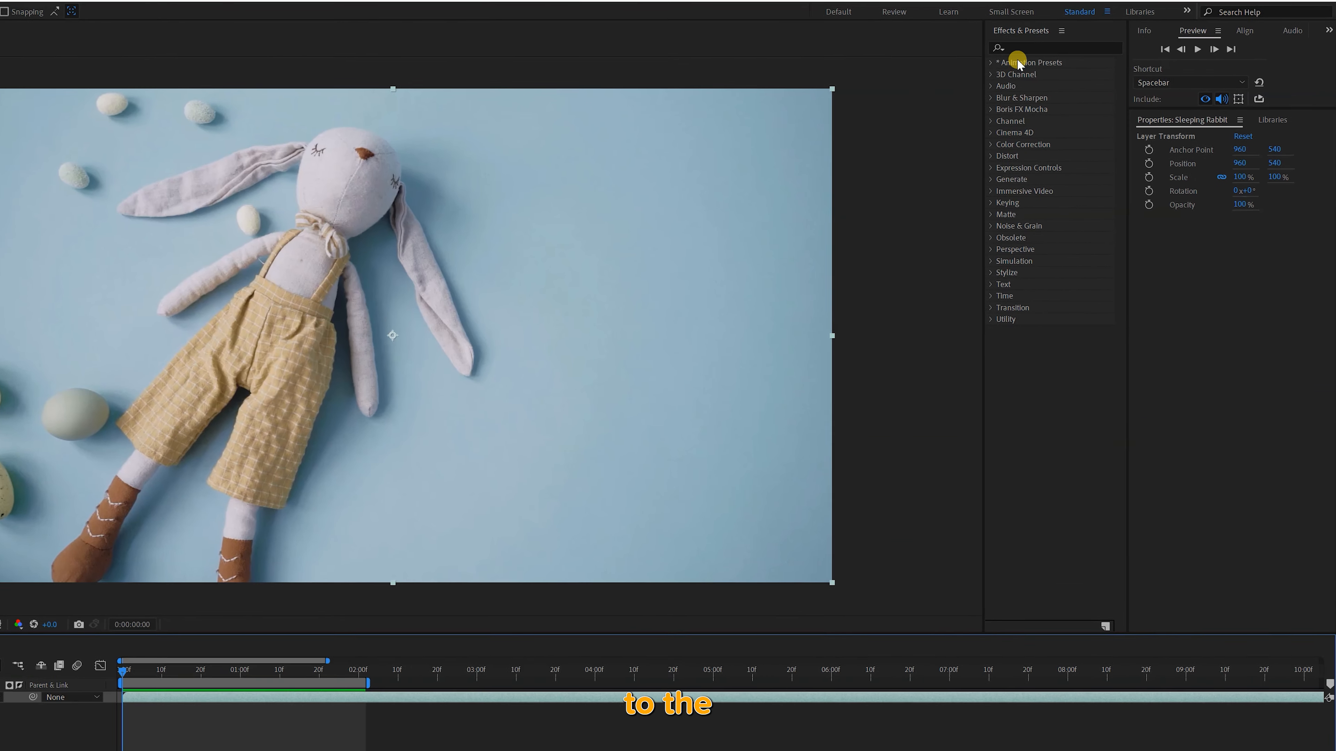
Search the effects for "vigne" and apply CC Vignette to the Sleeping Rabbit layer
{"action": "left_click", "coordinate": [1023, 48]}
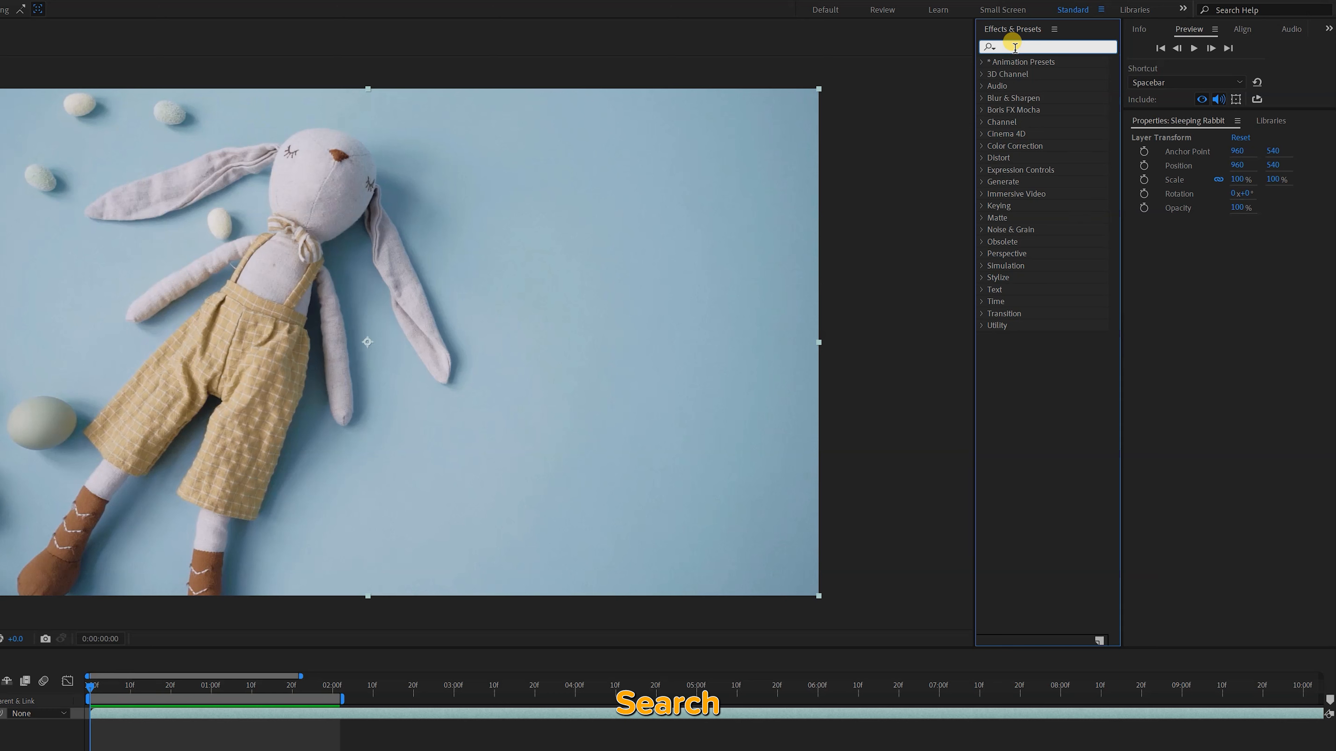
{"action": "type", "text": "v"}
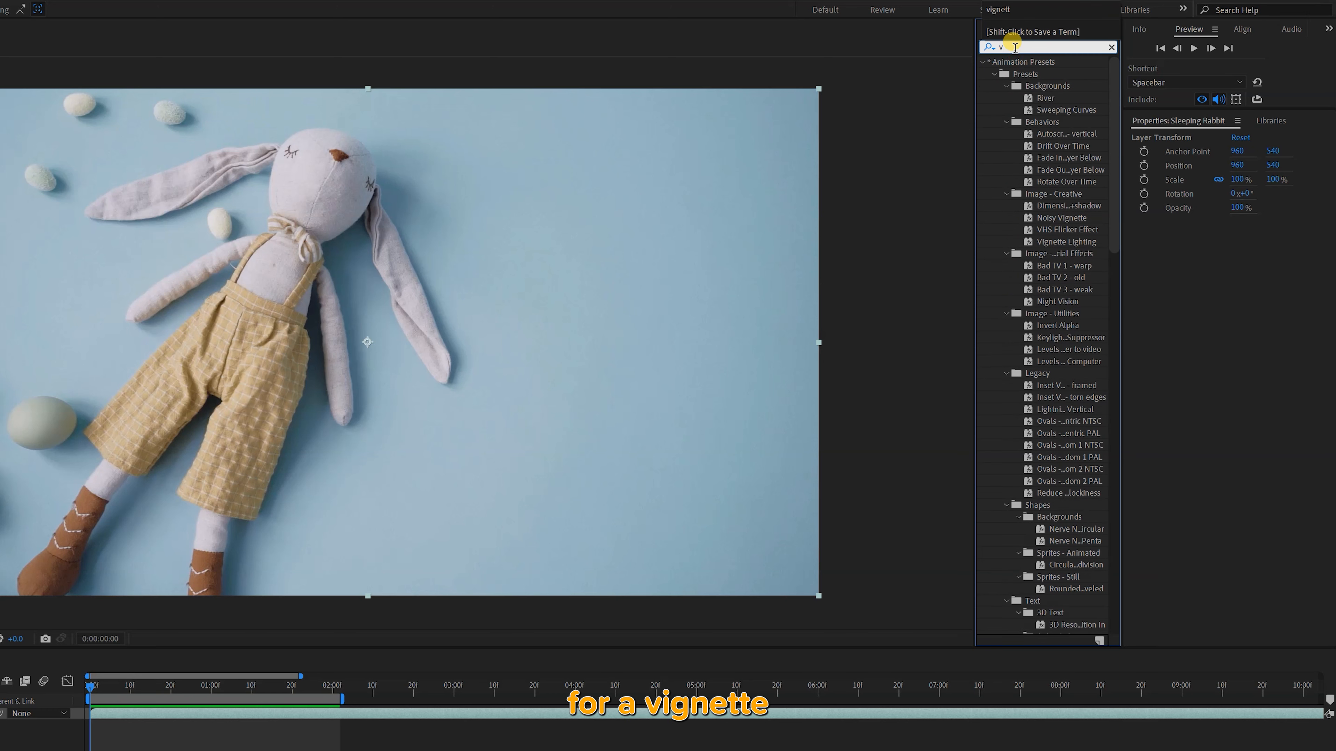
{"action": "type", "text": "igne"}
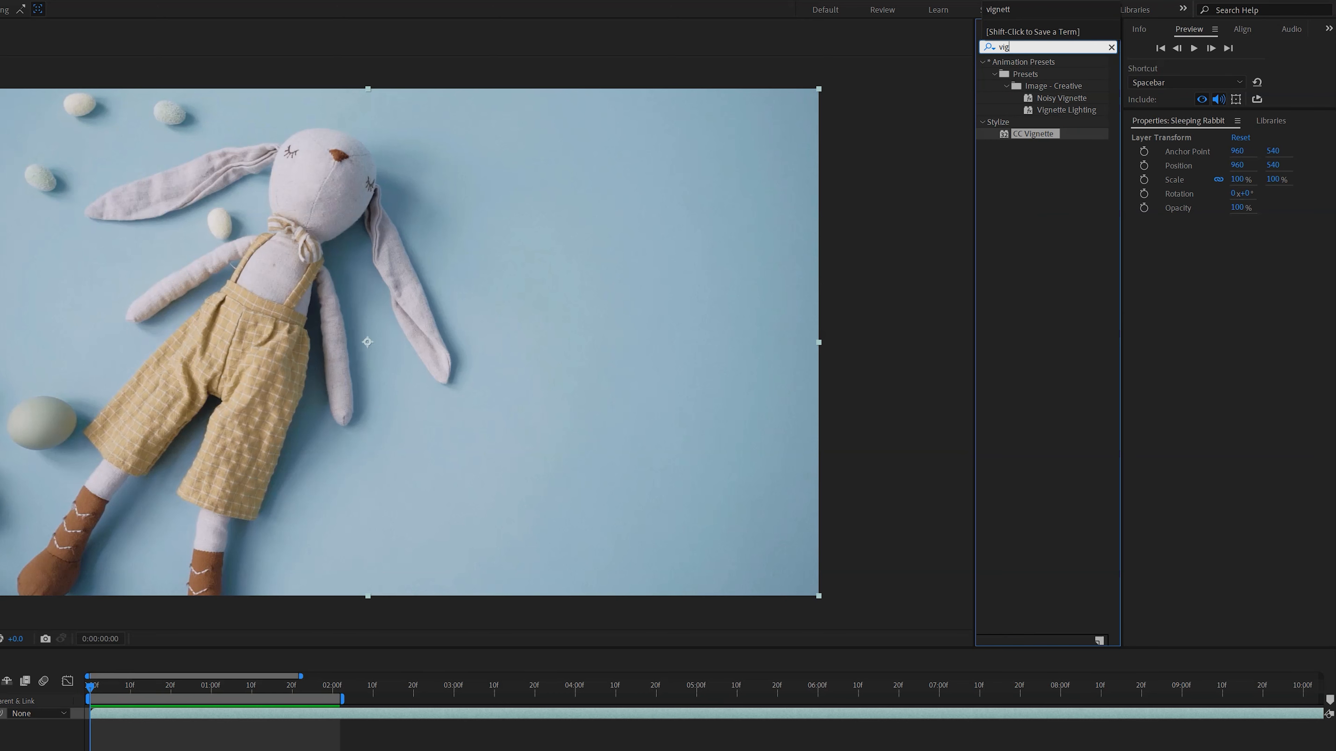
{"action": "double_click", "coordinate": [1017, 133]}
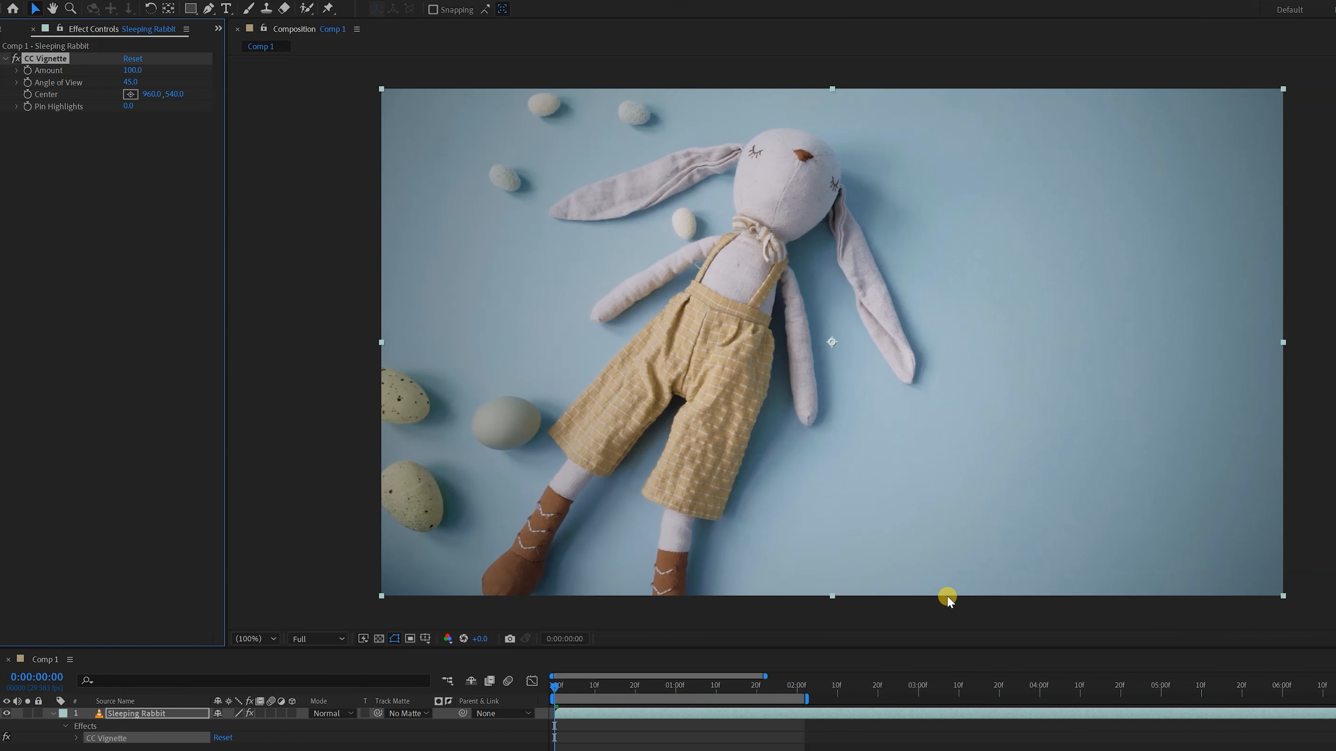
Try a stronger CC Vignette with an Amount of about 226, preview the clip and return to the start
{"action": "left_click_drag", "start_coordinate": [128, 68], "coordinate": [217, 67]}
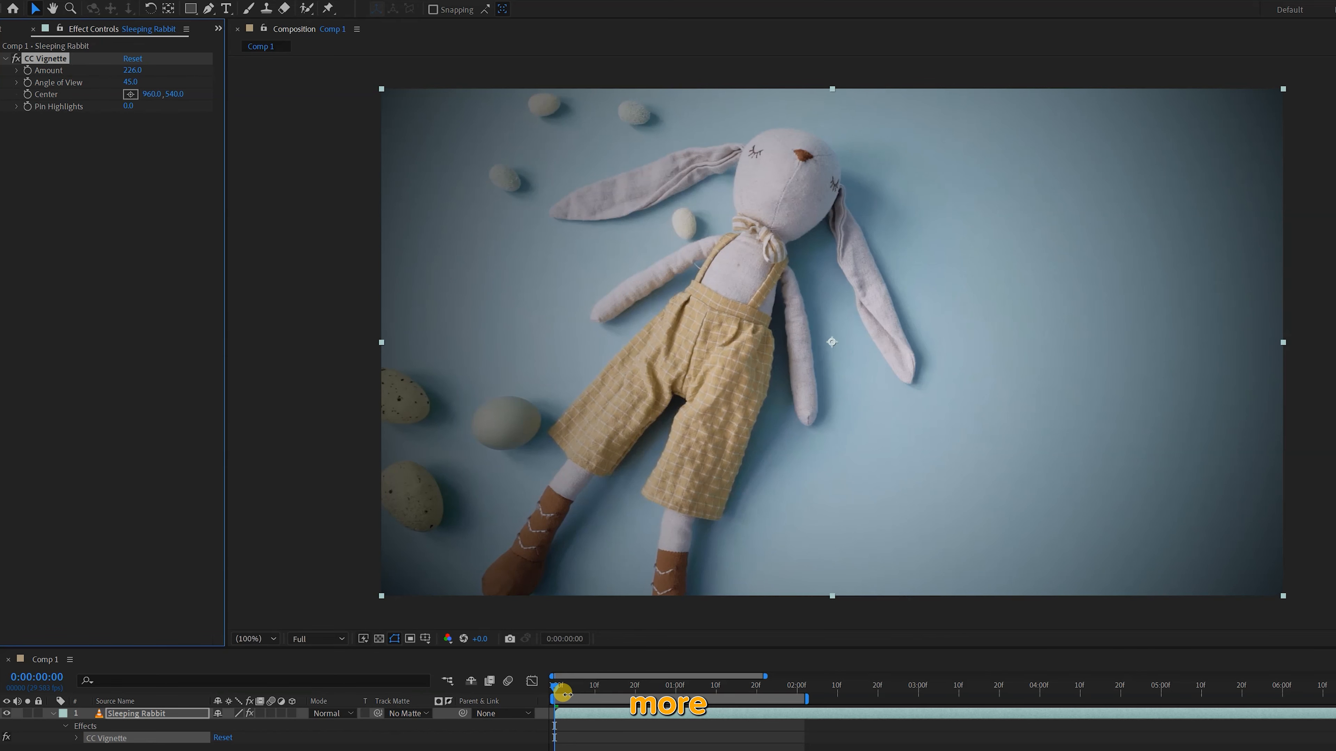
{"action": "key", "text": "space"}
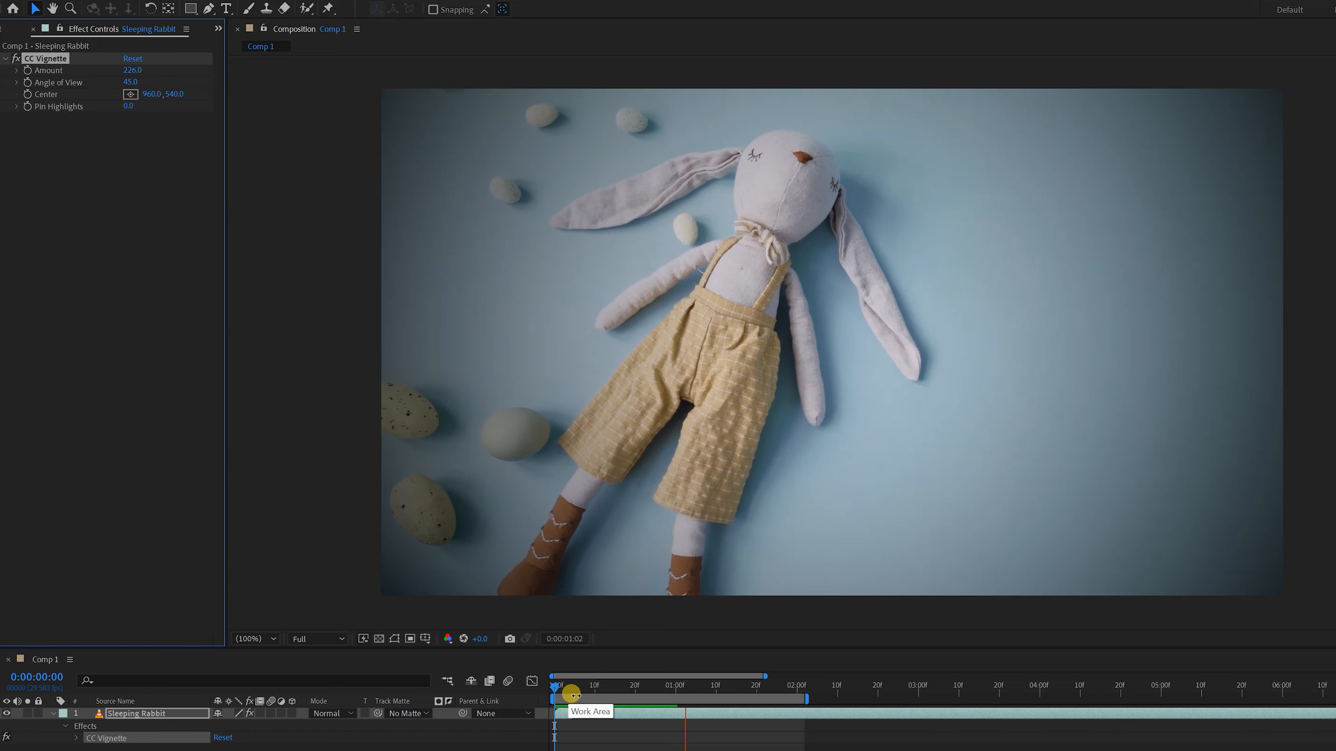
{"action": "key", "text": "space"}
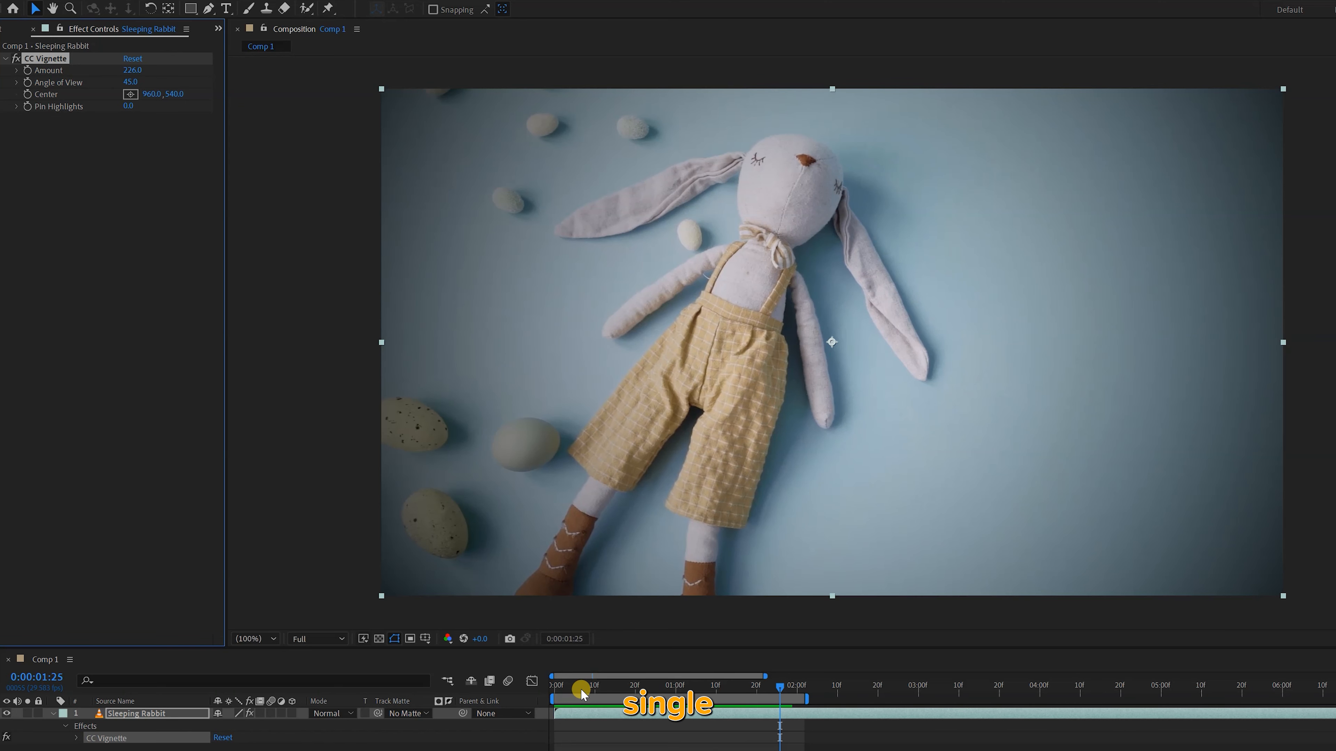
{"action": "left_click_drag", "start_coordinate": [568, 689], "coordinate": [542, 687]}
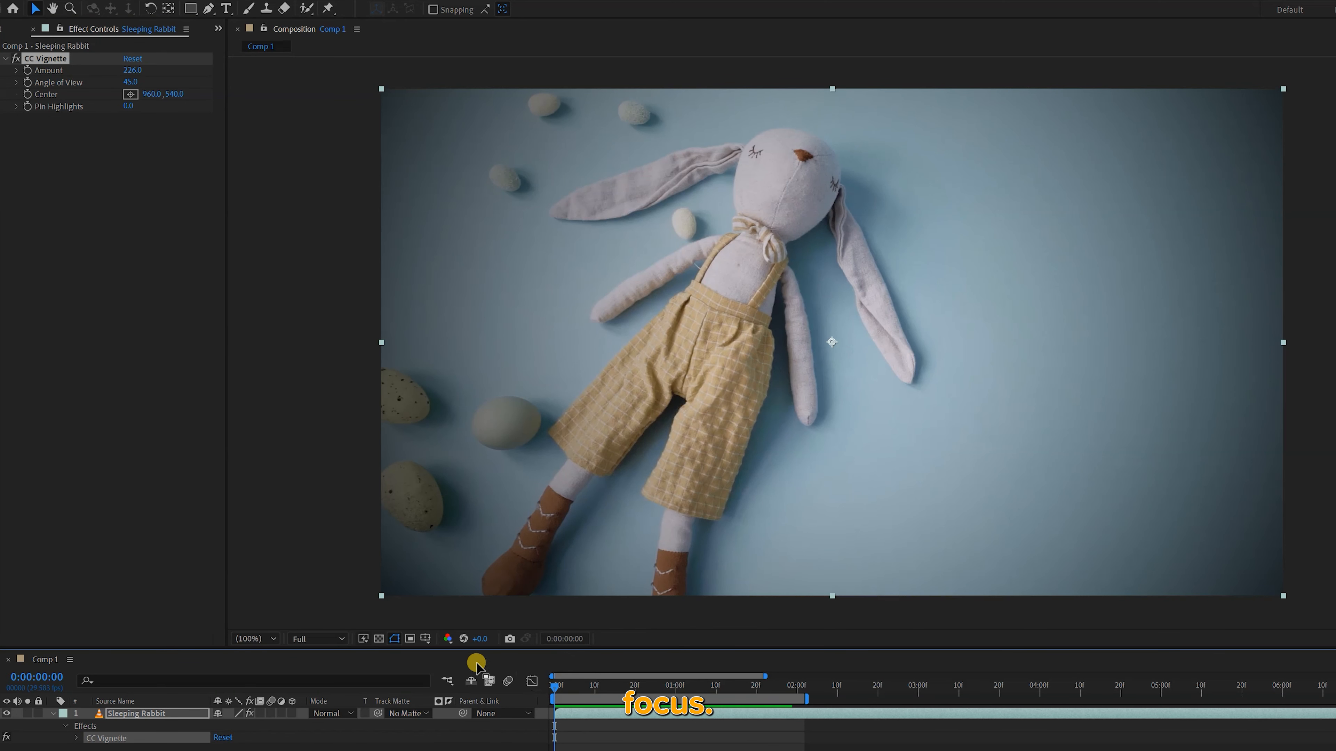
Try CC Vignette at an Amount of 500 with Angle of View values of 120 and 100
{"action": "left_click", "coordinate": [131, 70]}
{"action": "type", "text": "500"}
{"action": "key", "text": "Return"}
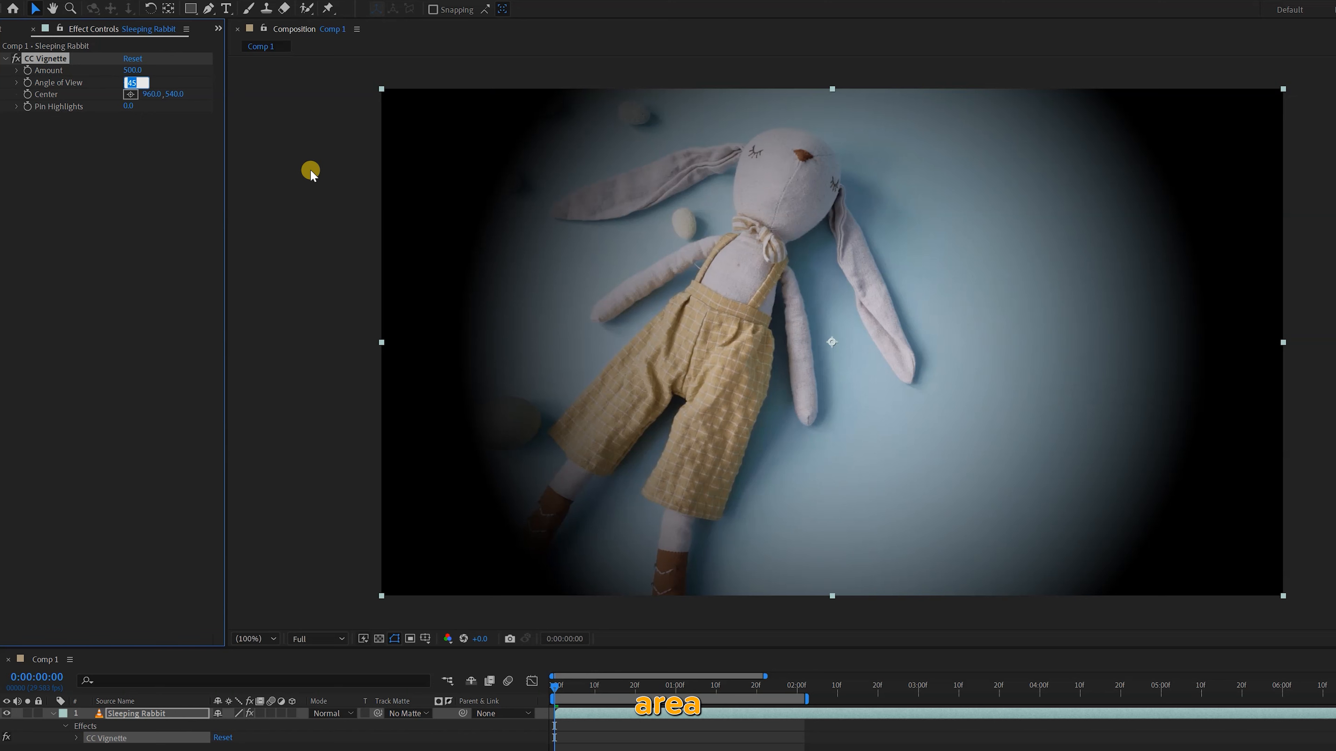
{"action": "type", "text": "120"}
{"action": "key", "text": "Return"}
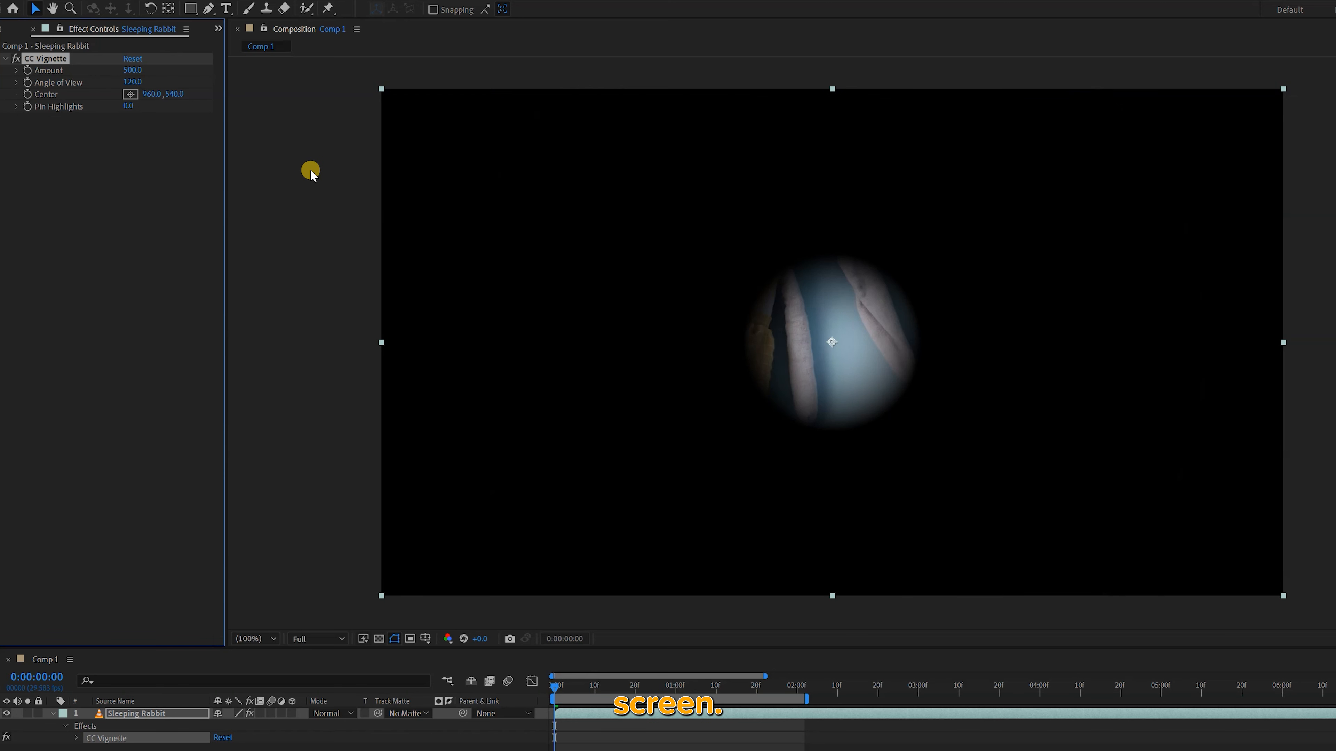
{"action": "left_click", "coordinate": [143, 82]}
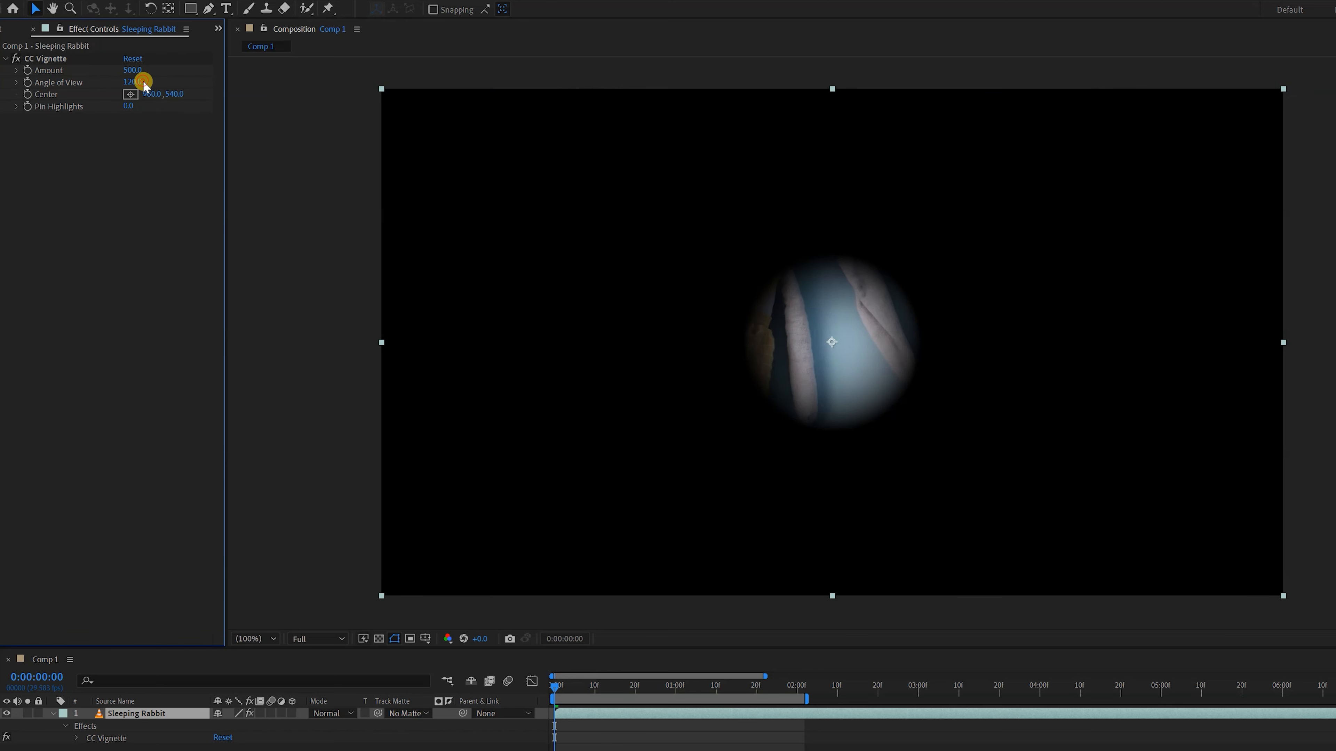
{"action": "type", "text": "100"}
{"action": "key", "text": "Return"}
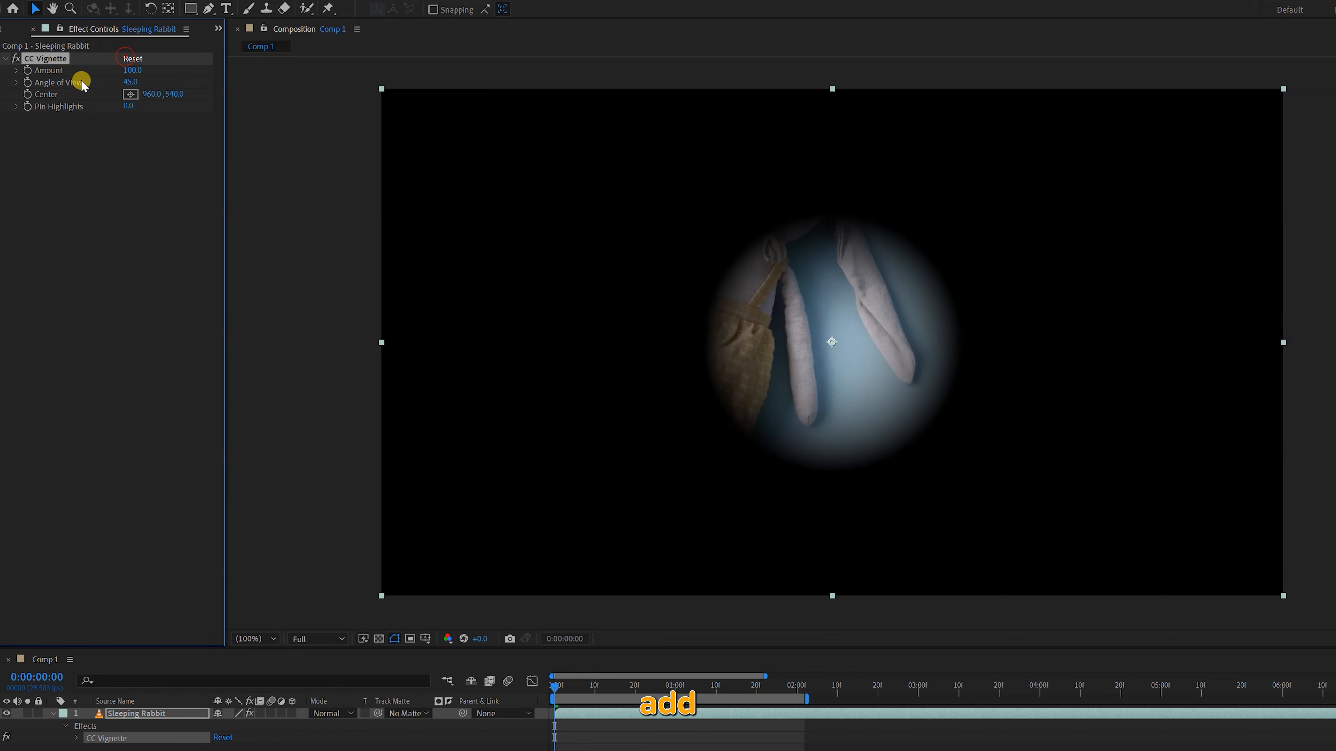
Reset CC Vignette, start keyframing Amount, Angle of View and Center at 0:00:00:00, and reveal the layer's keyframes
{"action": "left_click", "coordinate": [126, 59]}
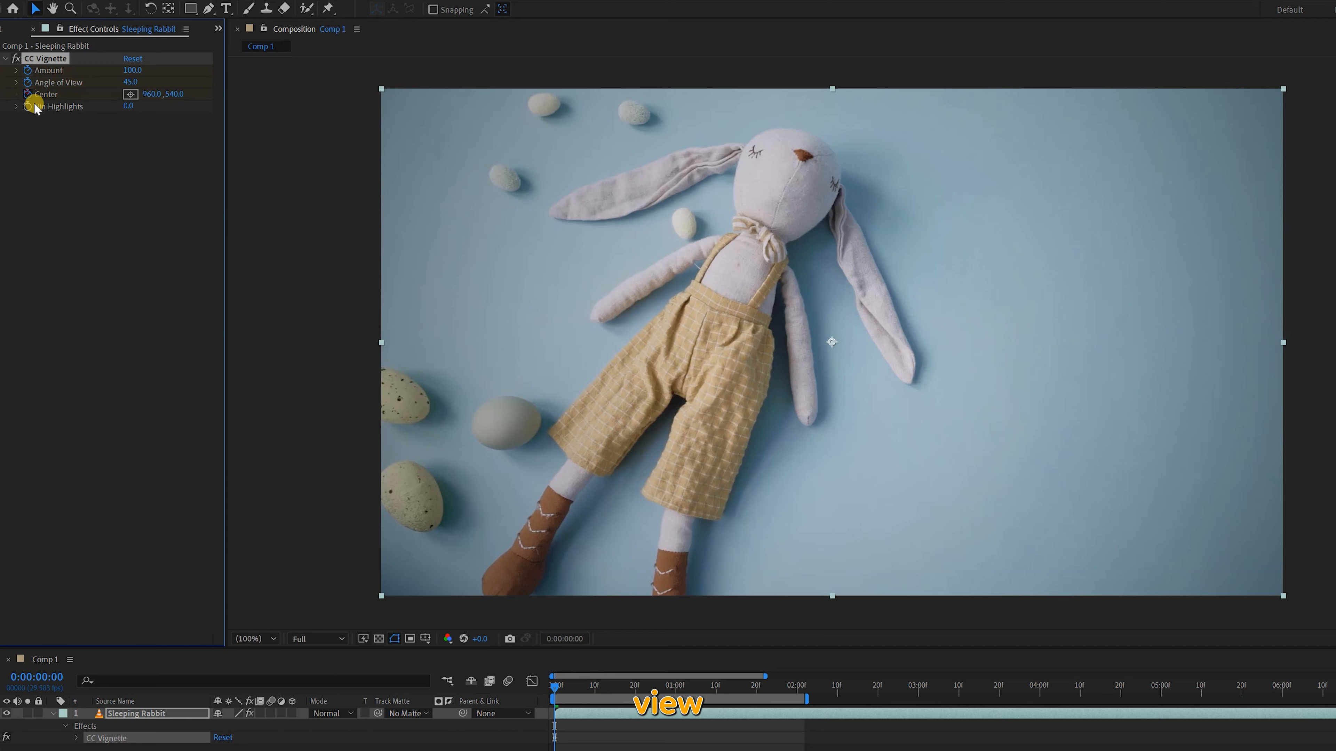
{"action": "key", "text": "shift+Page_Down"}
{"action": "key", "text": "shift+Page_Down"}
{"action": "key", "text": "shift+Page_Down"}
{"action": "key", "text": "u"}
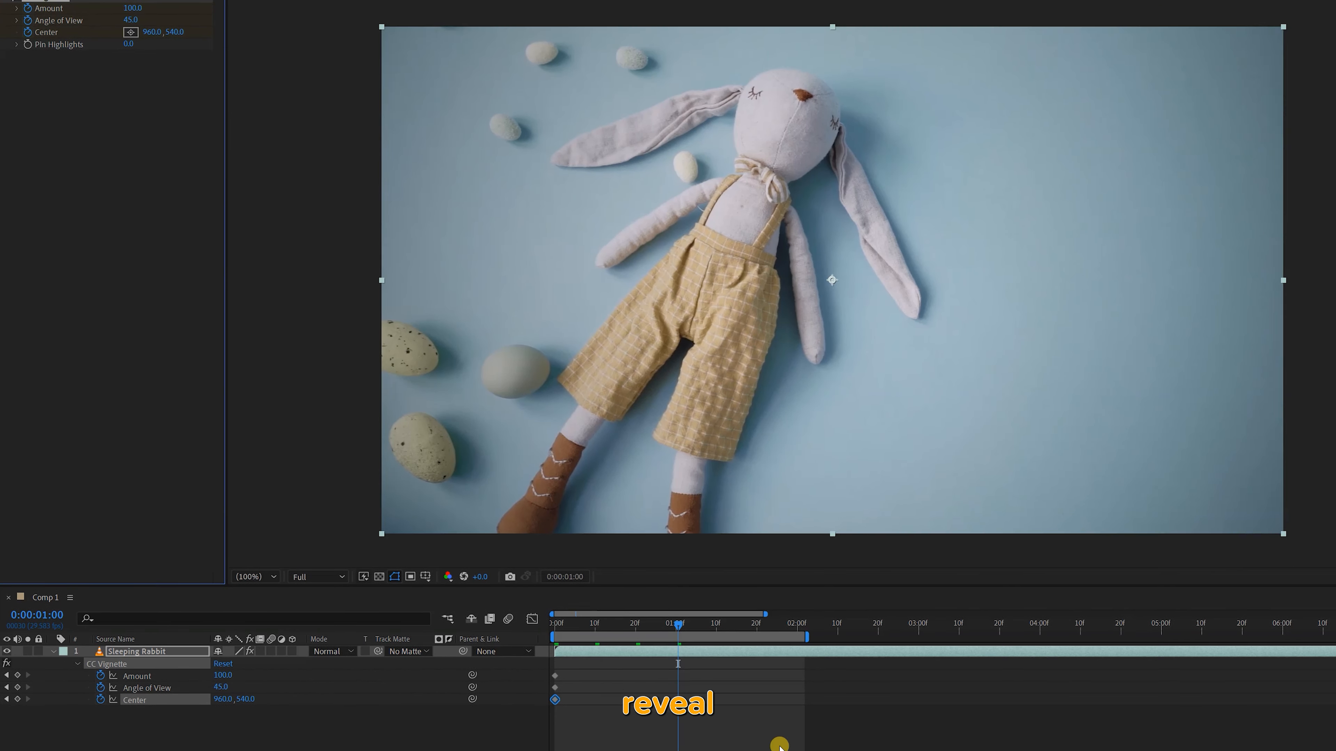
Add keyframes for CC Vignette's Amount, Angle of View and Center at 0:00:01:20
{"action": "key", "text": "shift+Page_Down"}
{"action": "key", "text": "shift+Page_Down"}
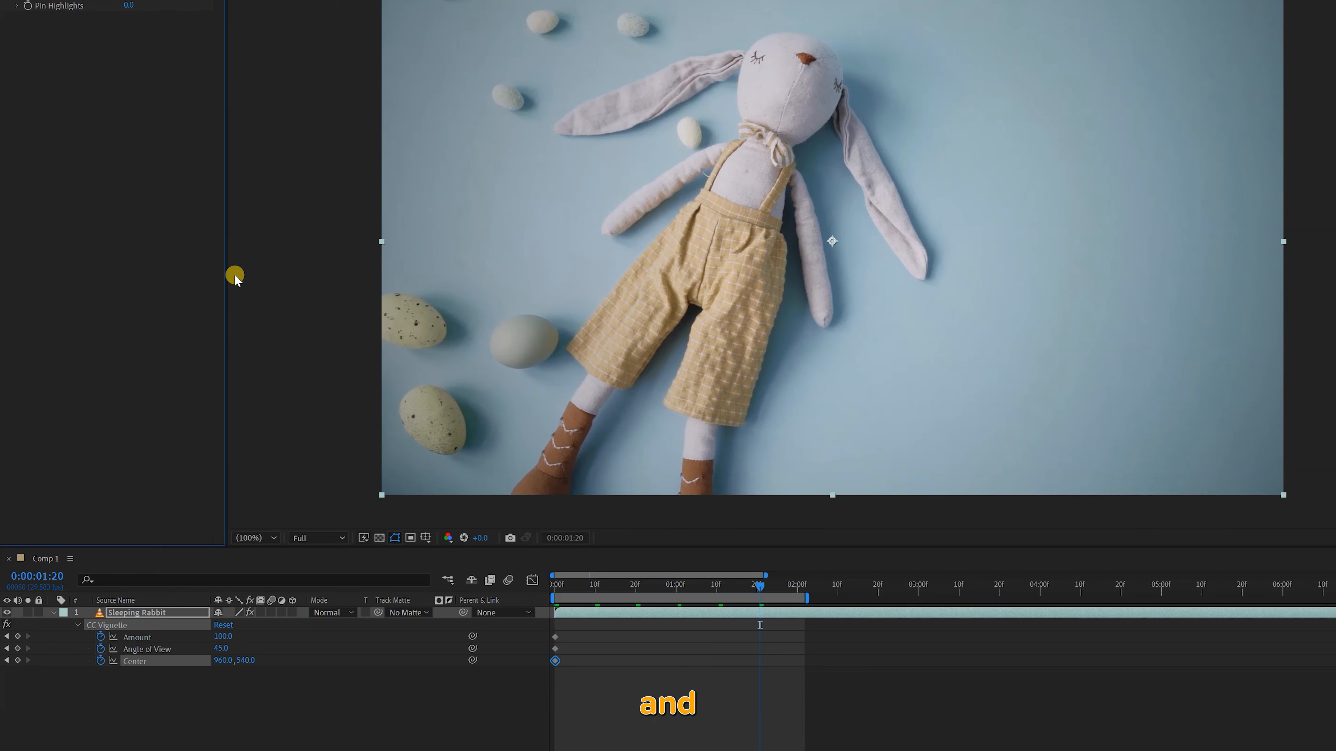
{"action": "left_click", "coordinate": [17, 636]}
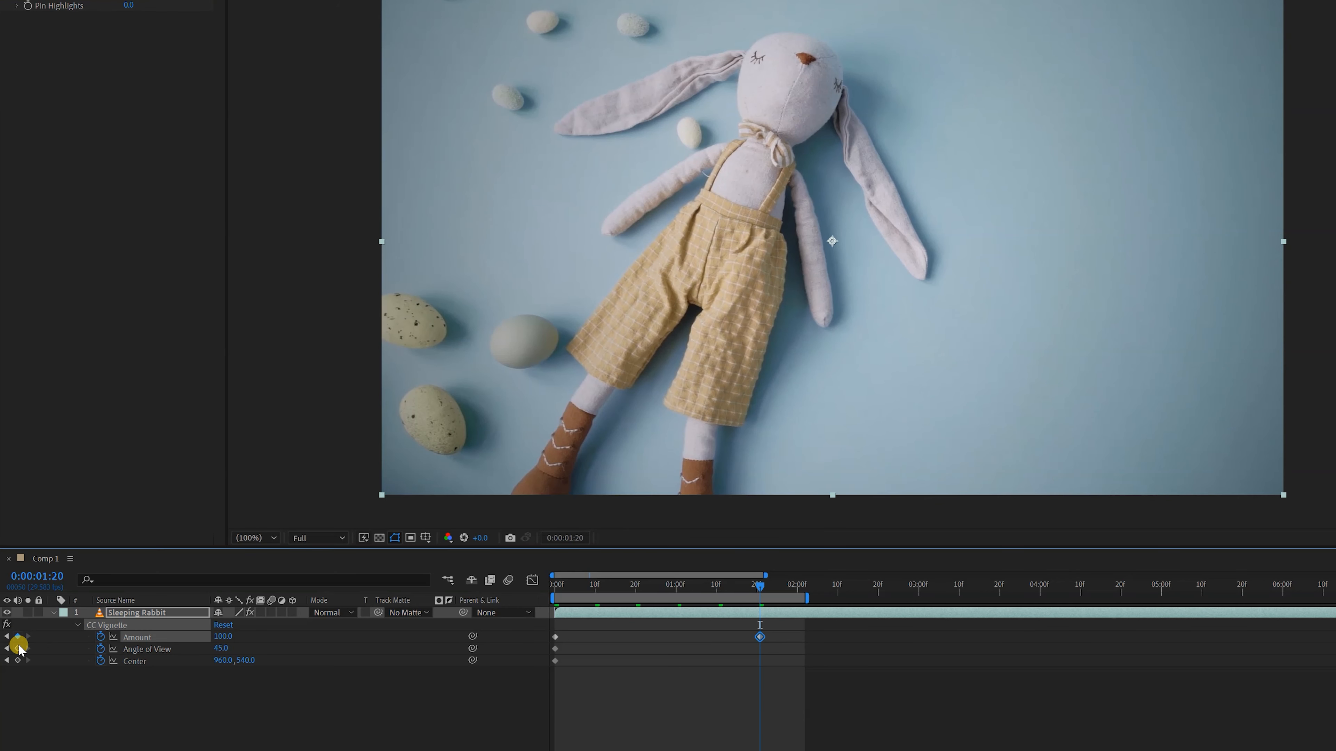
{"action": "left_click", "coordinate": [17, 649]}
{"action": "left_click", "coordinate": [18, 660]}
At 0:00:01:20, set CC Vignette's Amount to 500, Angle of View to 110 and Center to 864, 248 on the rabbit's face
{"action": "left_click", "coordinate": [136, 29]}
{"action": "left_click", "coordinate": [128, 48]}
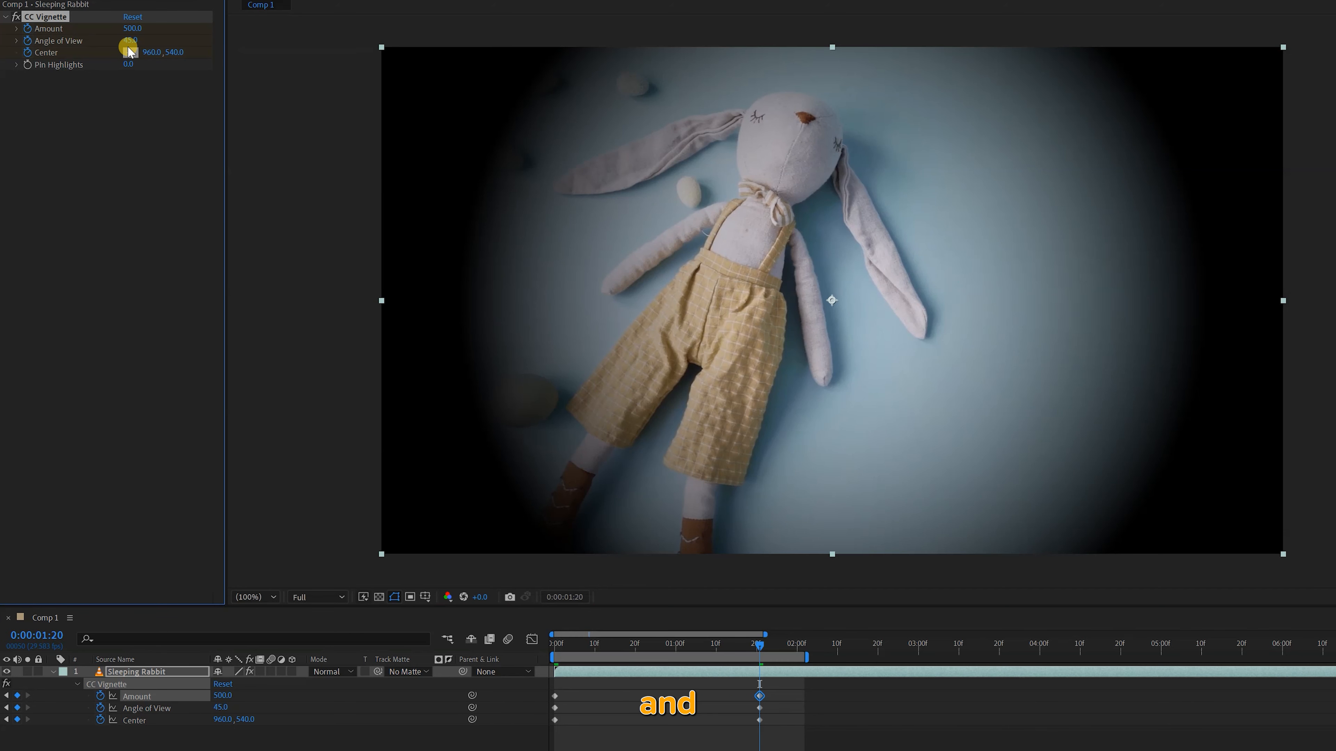
{"action": "type", "text": "100"}
{"action": "key", "text": "Return"}
{"action": "mouse_move", "coordinate": [171, 57]}
{"action": "left_mouse_down"}
{"action": "mouse_move", "coordinate": [72, 35]}
{"action": "mouse_move", "coordinate": [85, 54]}
{"action": "mouse_move", "coordinate": [168, 35]}
{"action": "left_mouse_up"}
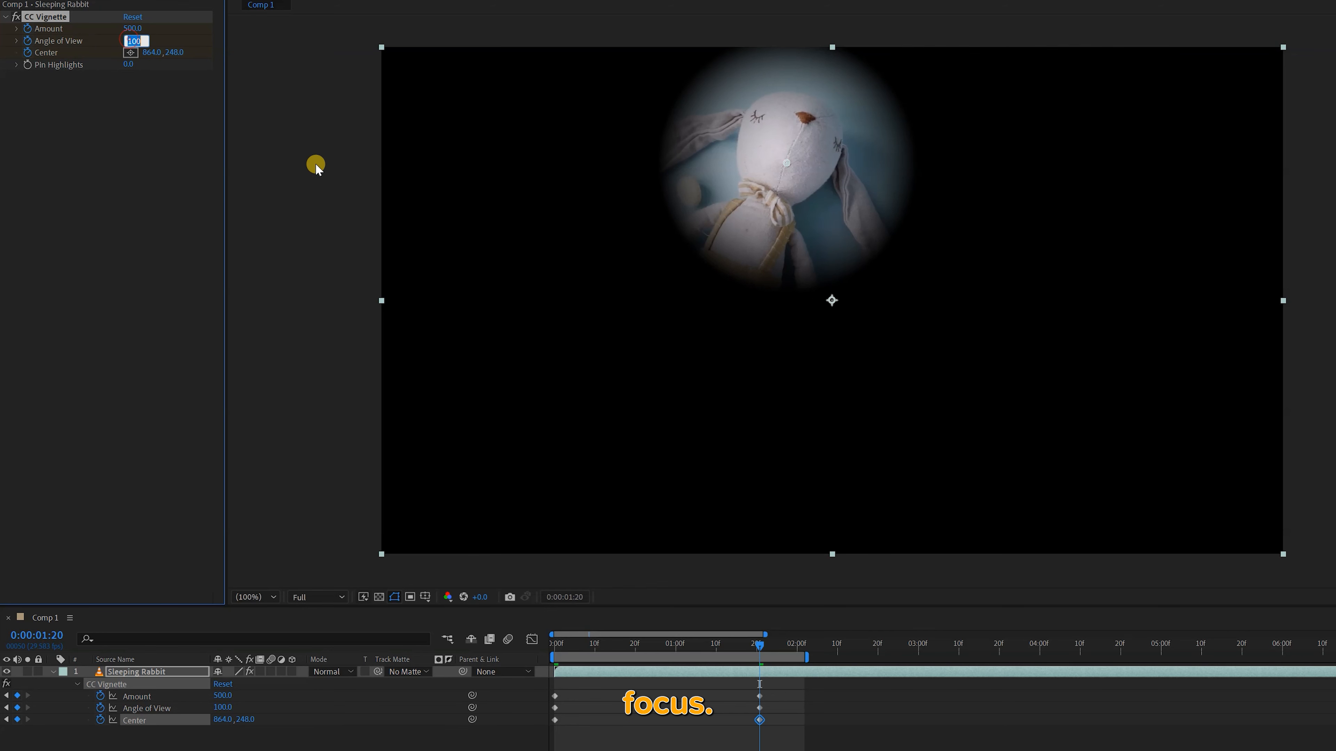
{"action": "type", "text": "110"}
{"action": "key", "text": "Return"}
Apply Easy Ease to all the Amount, Angle of View and Center keyframes
{"action": "left_click_drag", "start_coordinate": [769, 728], "coordinate": [529, 653]}
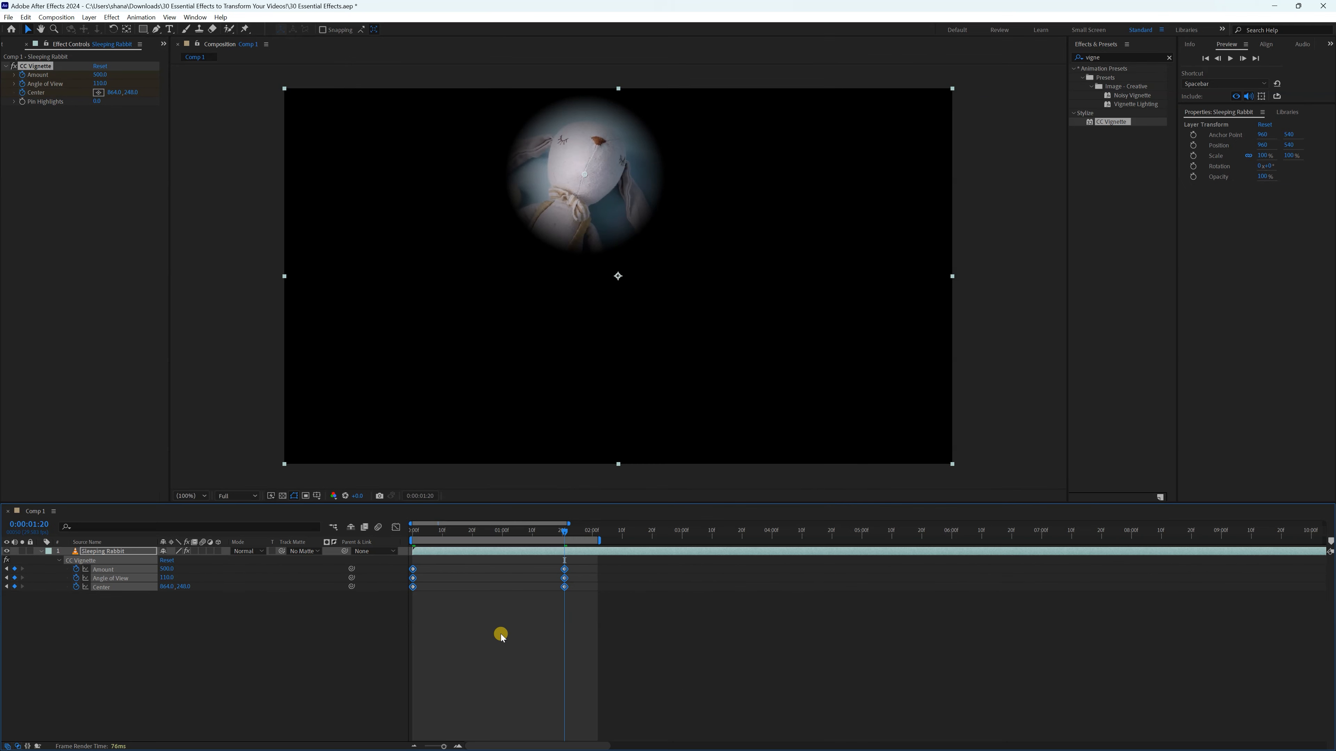
{"action": "right_click", "coordinate": [412, 568]}
{"action": "mouse_move", "coordinate": [504, 734]}
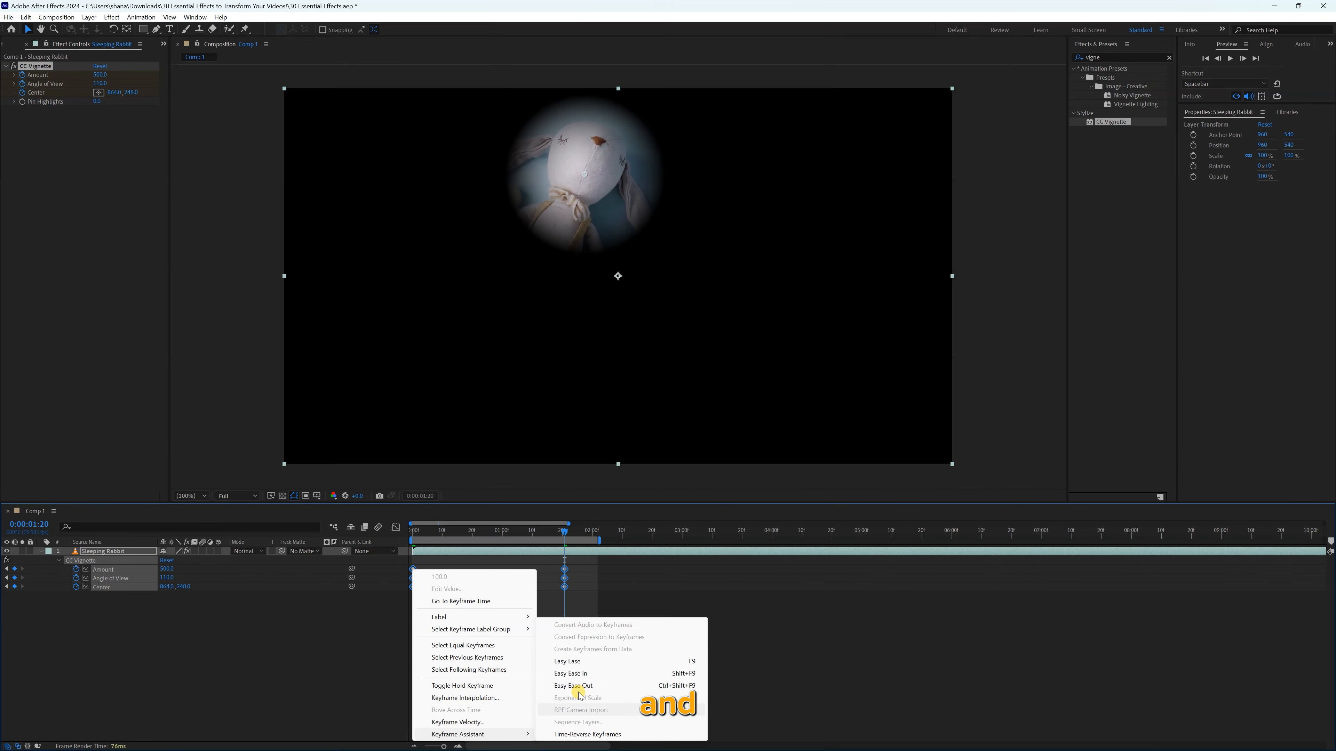
{"action": "left_click", "coordinate": [567, 661]}
In the speed graph, extend the end keyframes' ease handles far toward the start, and preview the vignette animation from the beginning
{"action": "left_click", "coordinate": [397, 528]}
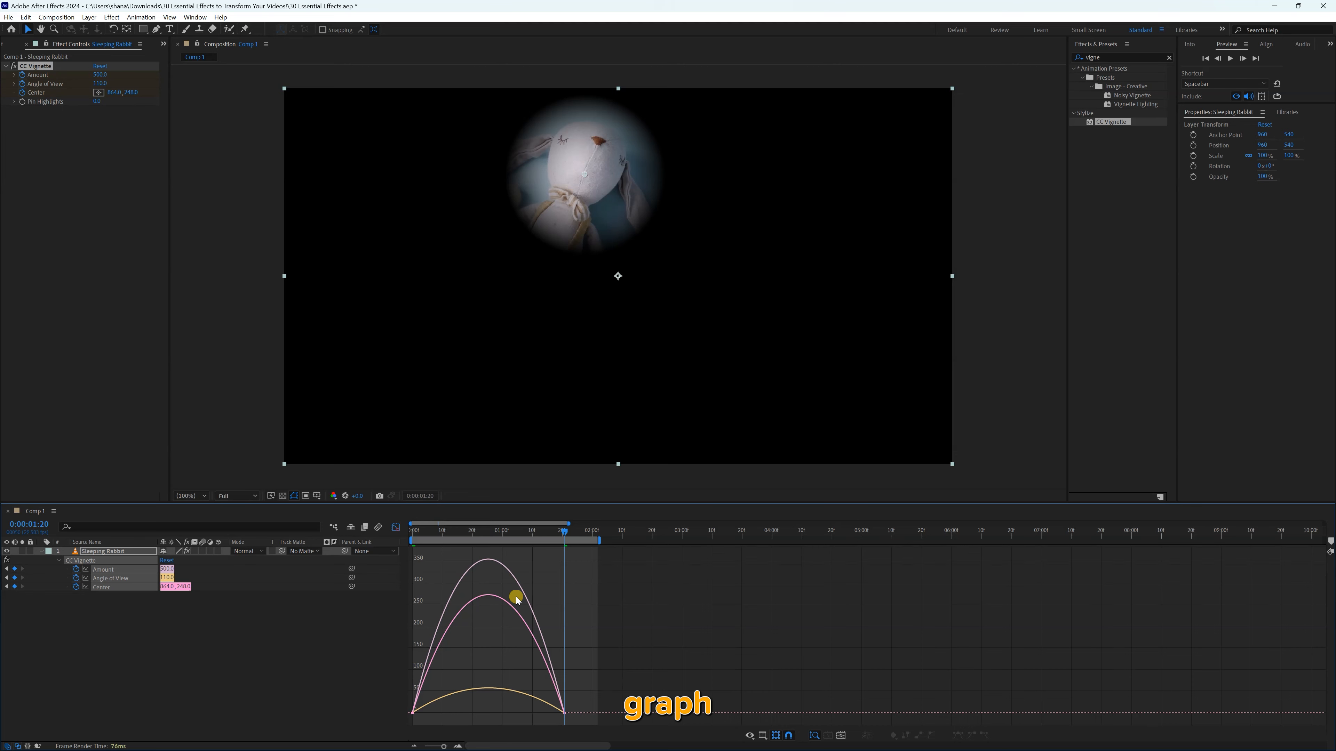
{"action": "left_click", "coordinate": [559, 709]}
{"action": "left_click_drag", "start_coordinate": [539, 708], "coordinate": [434, 707]}
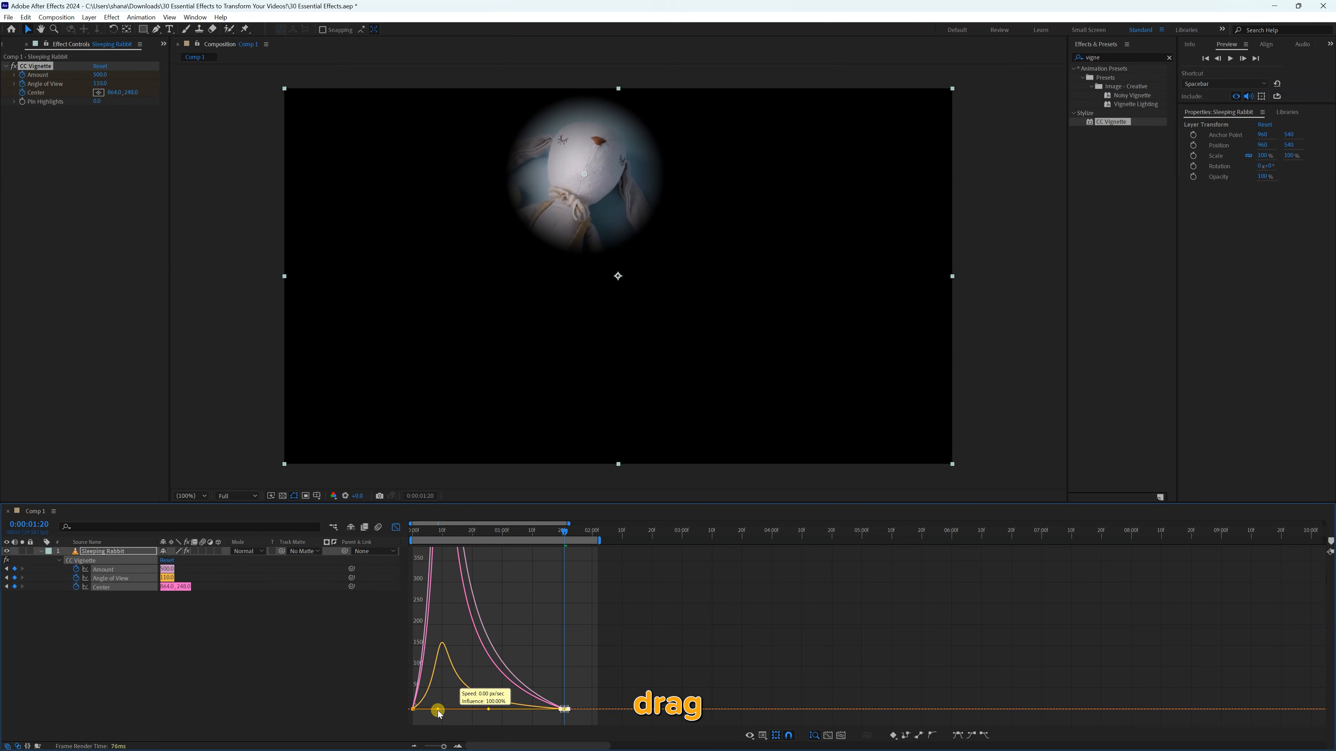
{"action": "left_click_drag", "start_coordinate": [432, 530], "coordinate": [391, 535]}
{"action": "left_click", "coordinate": [395, 527]}
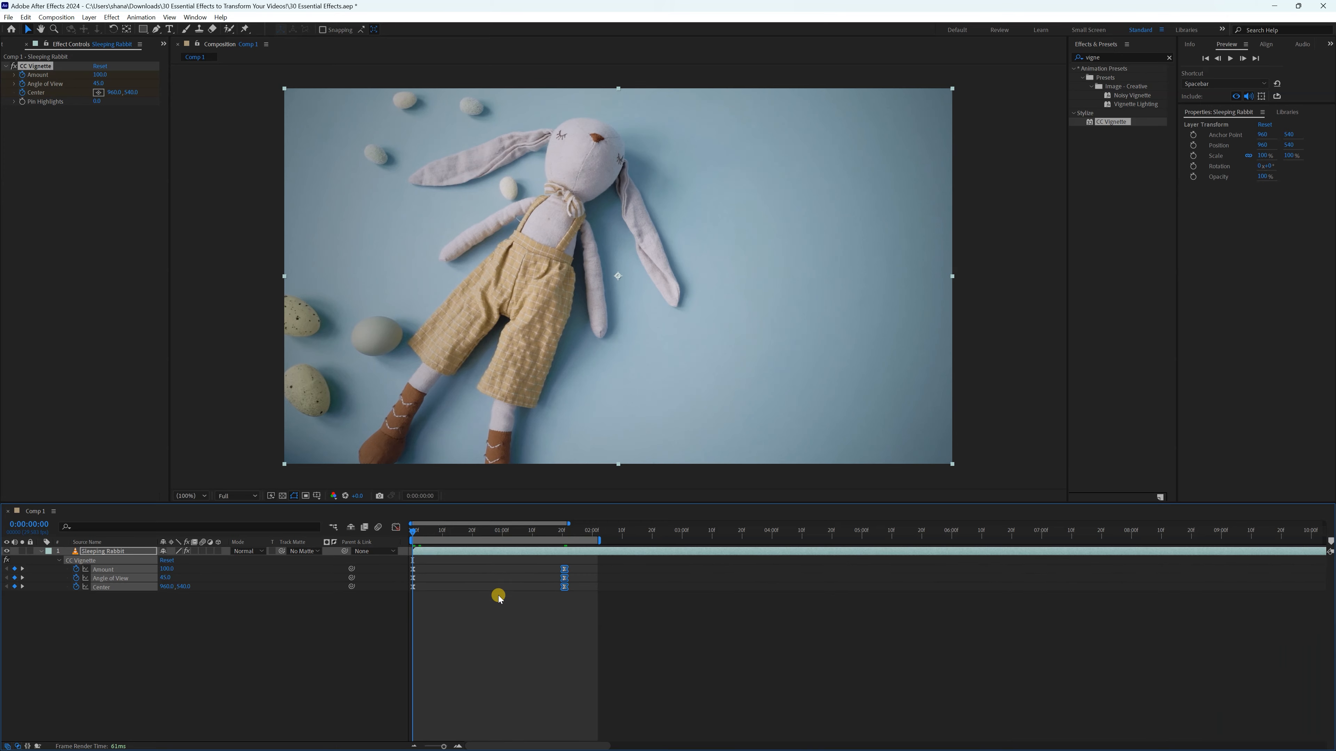
{"action": "key", "text": "space"}
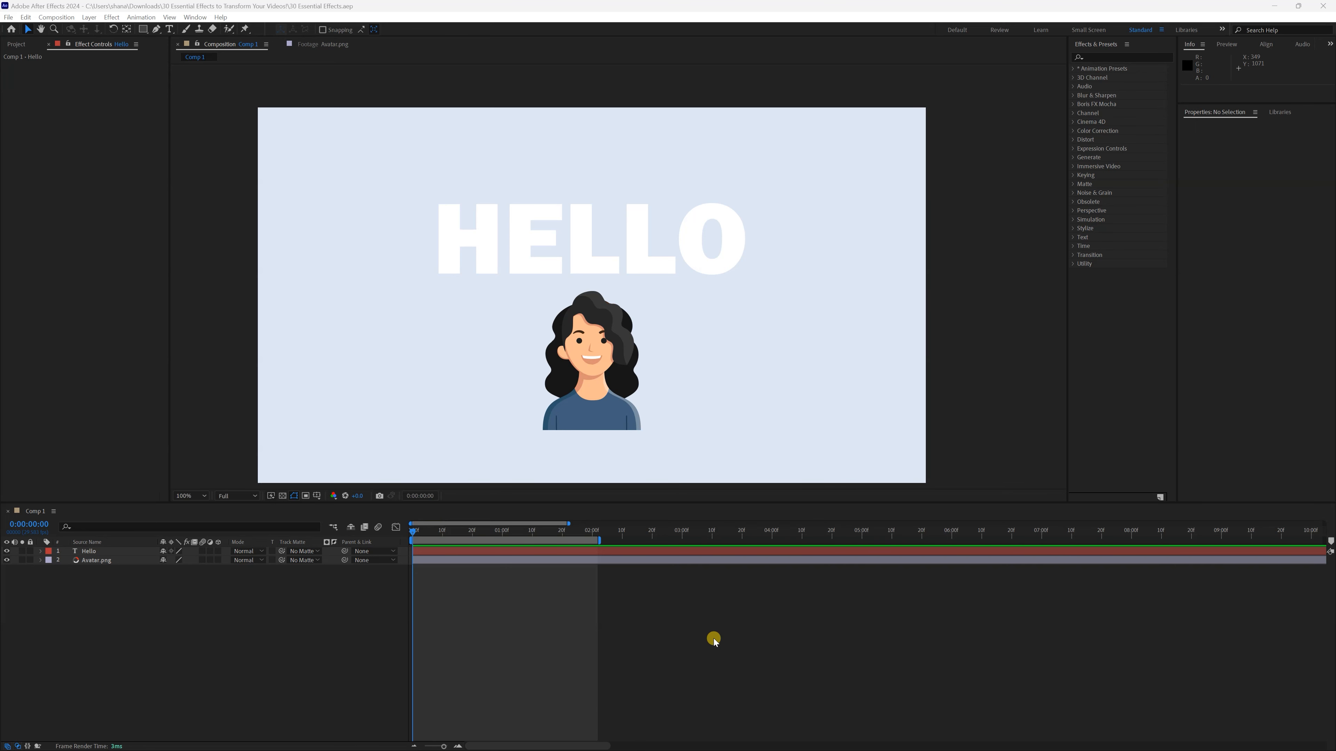
Create masks from the text of the Hello layer
{"action": "left_click", "coordinate": [138, 551]}
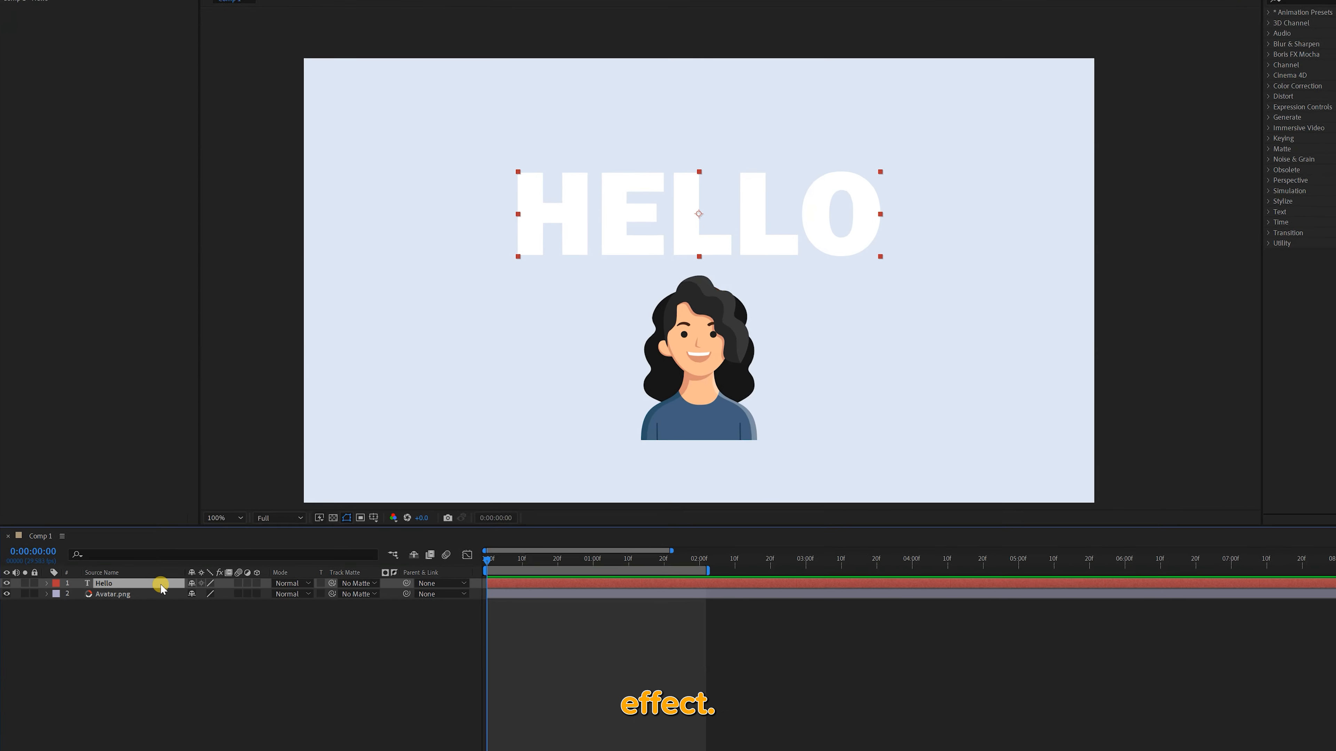
{"action": "right_click", "coordinate": [172, 603]}
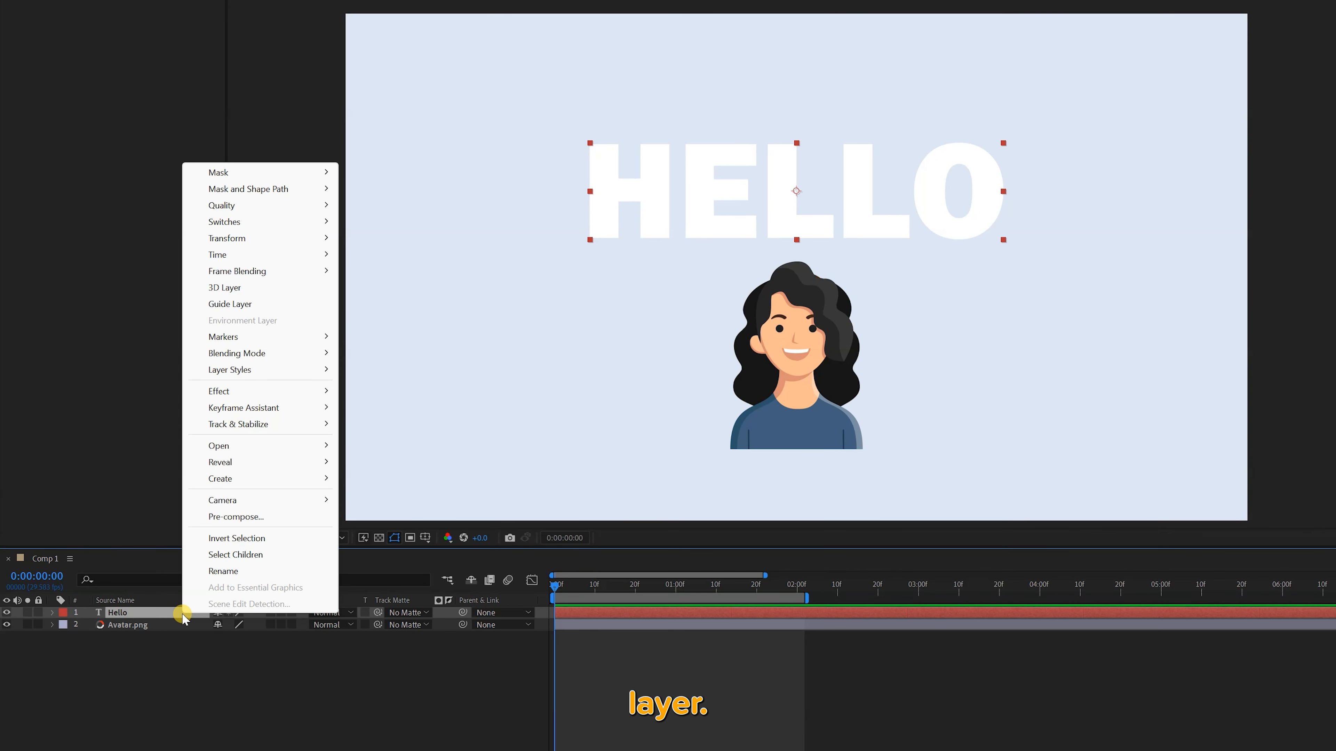
{"action": "mouse_move", "coordinate": [330, 477]}
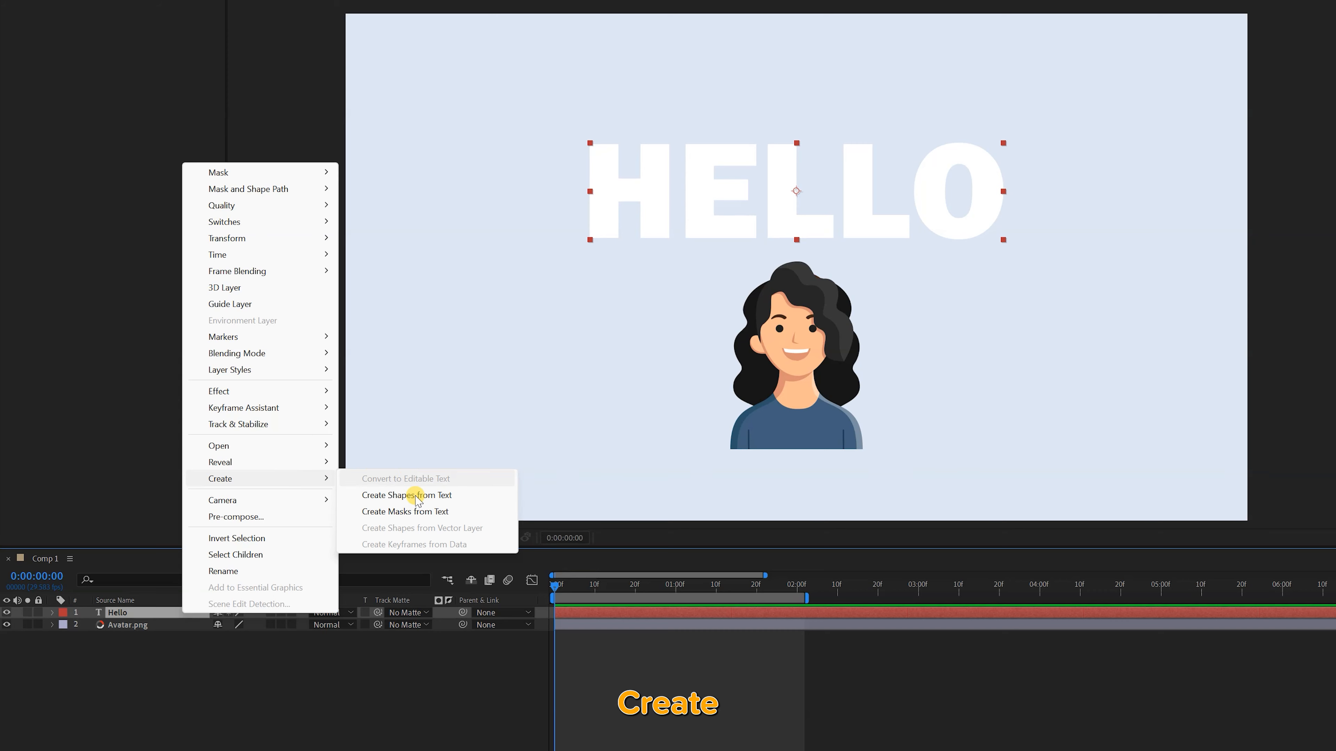
{"action": "left_click", "coordinate": [416, 511]}
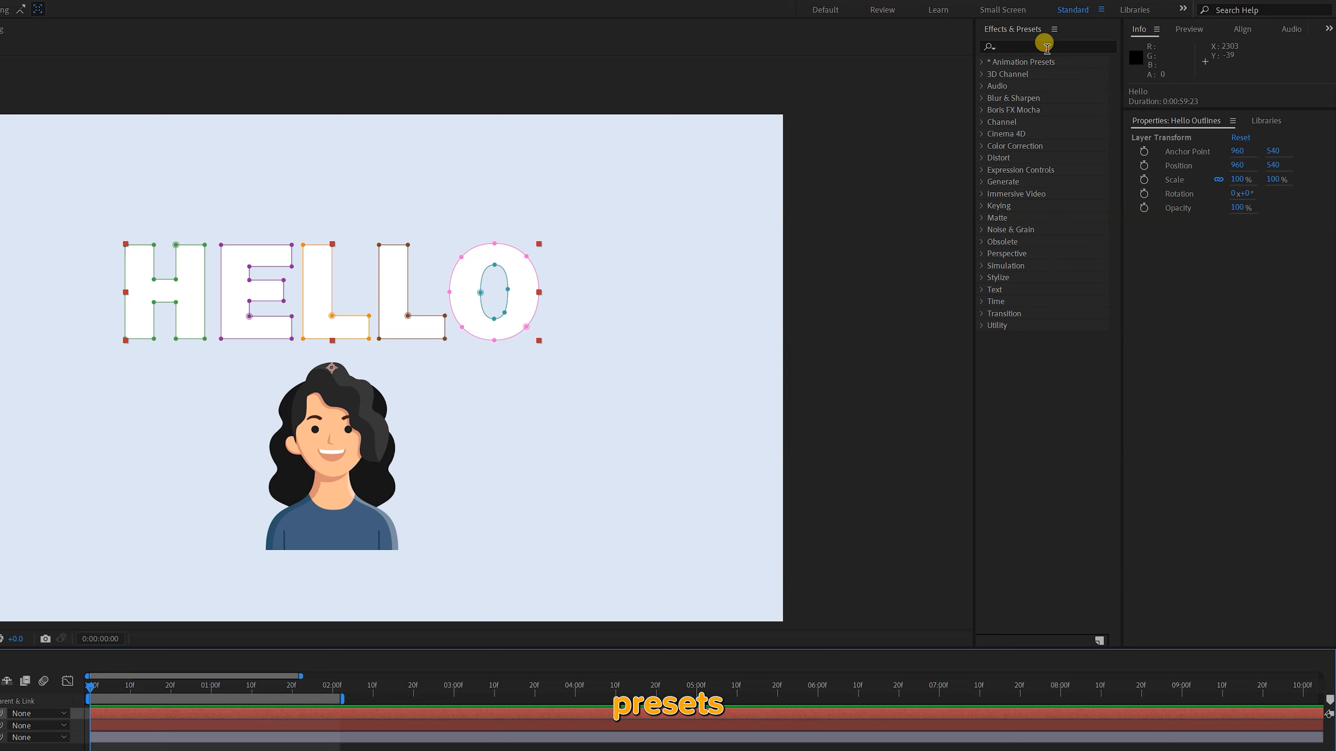
Search the effects for "stroke", apply Stroke to Hello Outlines with All Masks enabled, and reveal the effect in the timeline
{"action": "left_click", "coordinate": [1210, 11]}
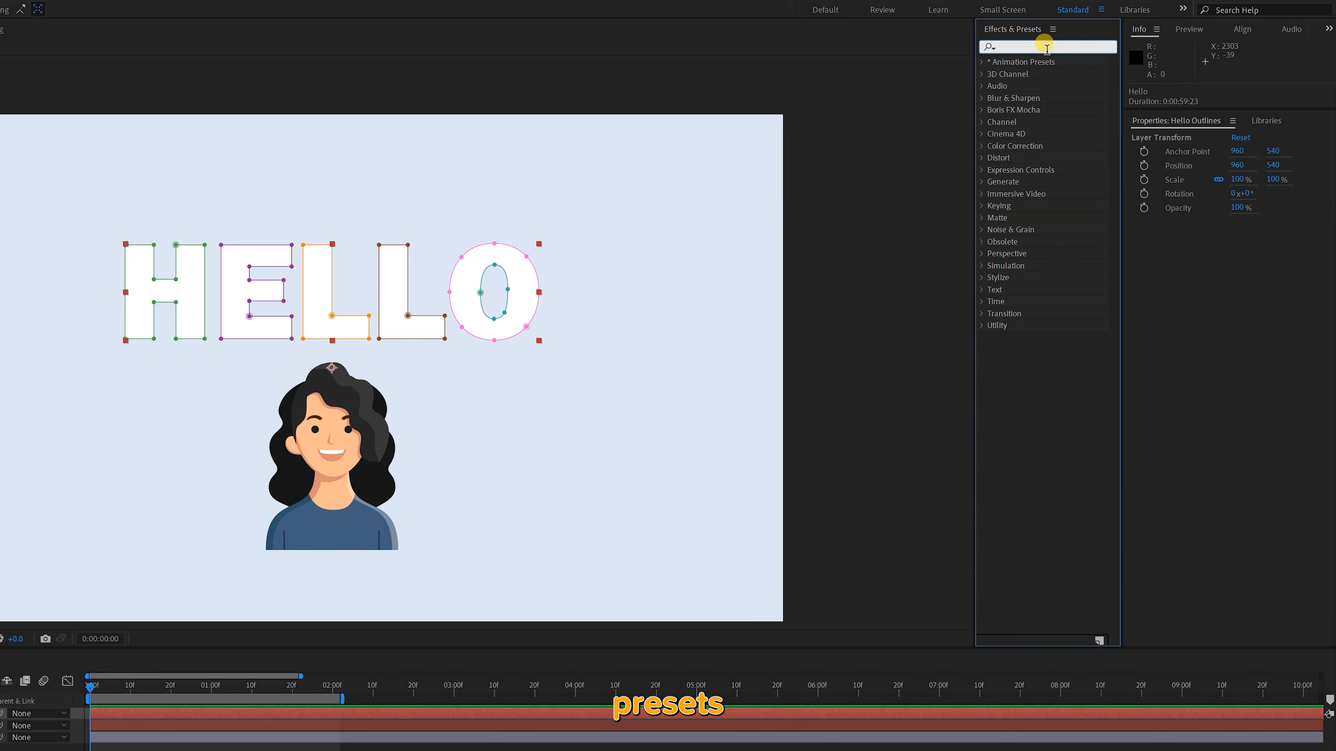
{"action": "type", "text": "stroke"}
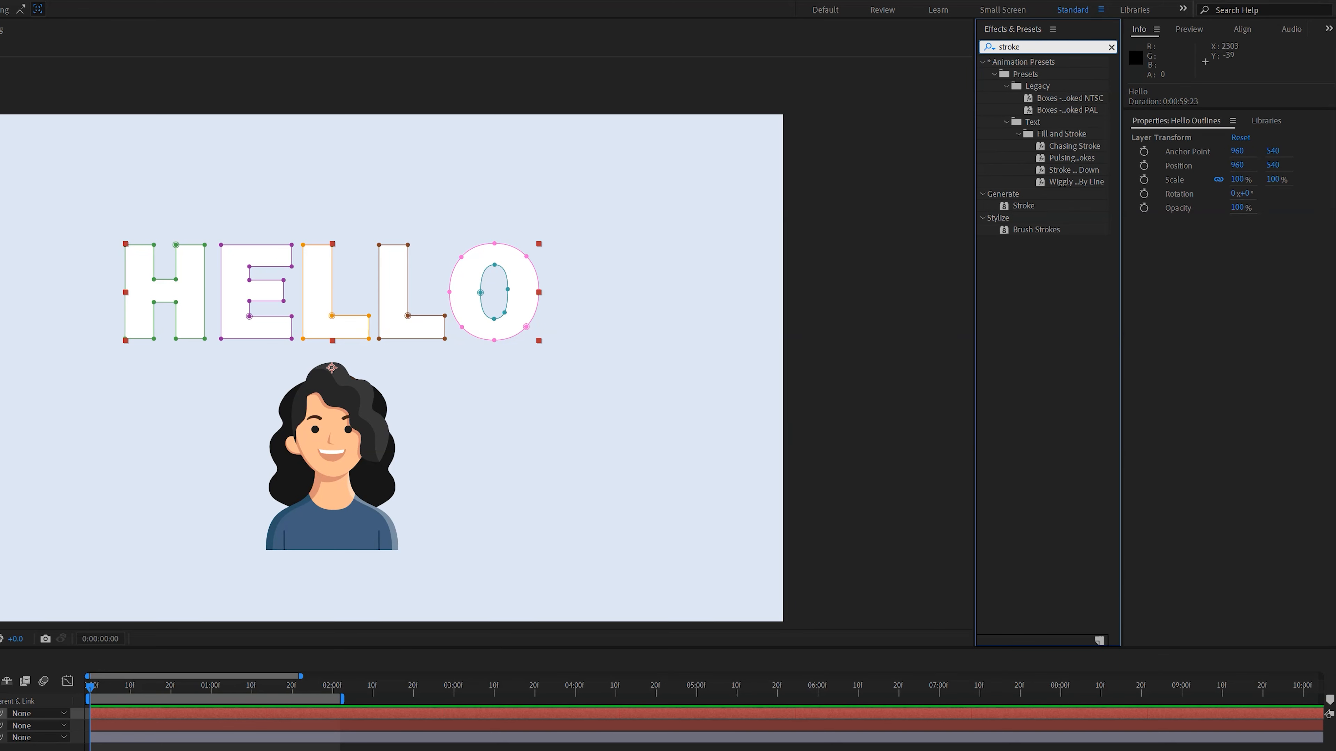
{"action": "left_click", "coordinate": [1017, 206]}
{"action": "double_click", "coordinate": [1012, 206]}
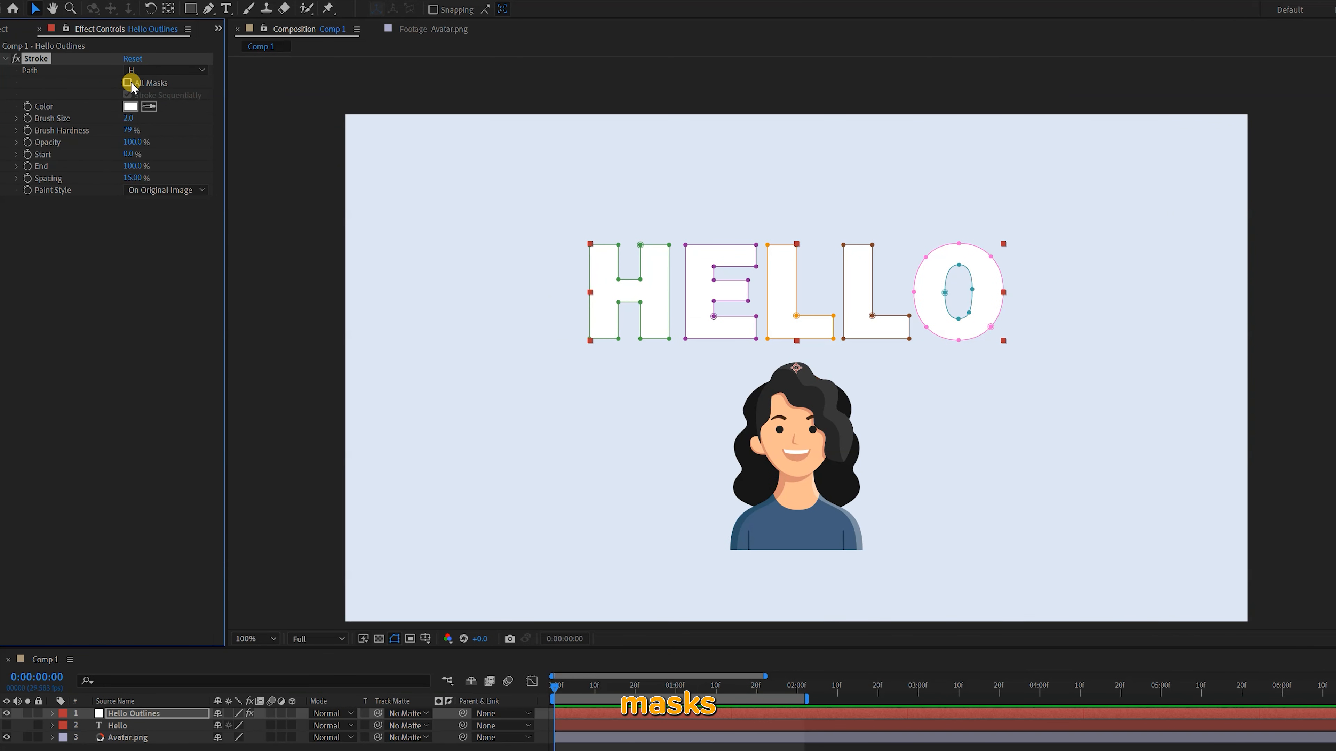
{"action": "double_click", "coordinate": [50, 57]}
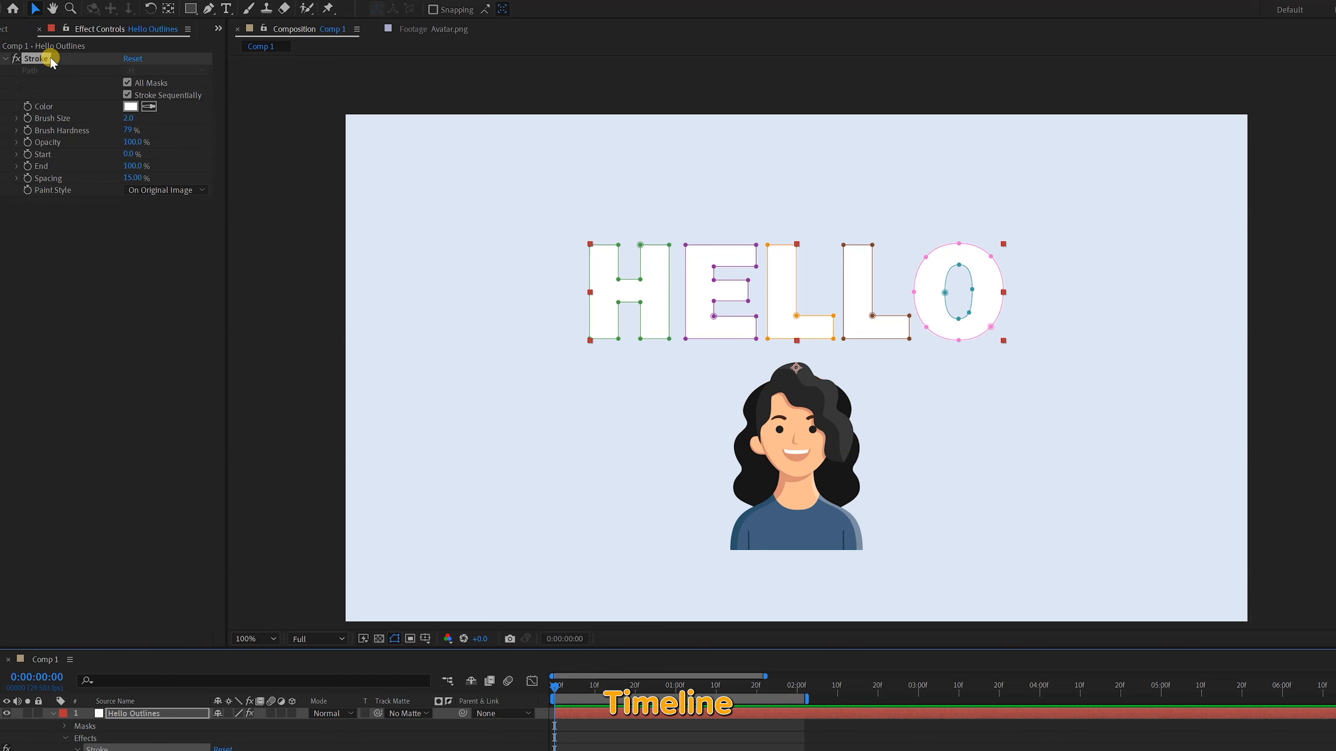
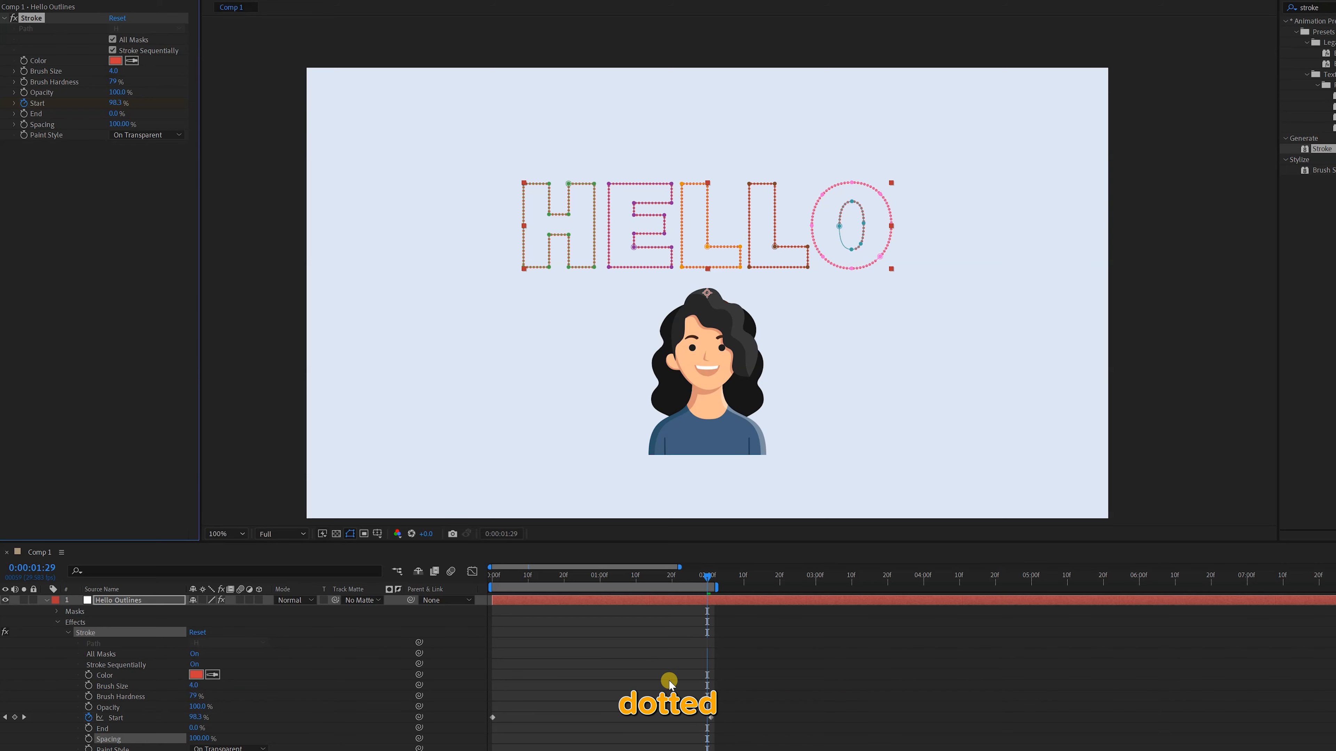
Preview the dotted Hello Outlines stroke animation from the beginning
{"action": "left_click", "coordinate": [572, 638]}
{"action": "mouse_move", "coordinate": [554, 578]}
{"action": "left_mouse_down"}
{"action": "mouse_move", "coordinate": [476, 576]}
{"action": "mouse_move", "coordinate": [493, 577]}
{"action": "left_mouse_up"}
{"action": "left_click", "coordinate": [583, 671]}
{"action": "key", "text": "space"}
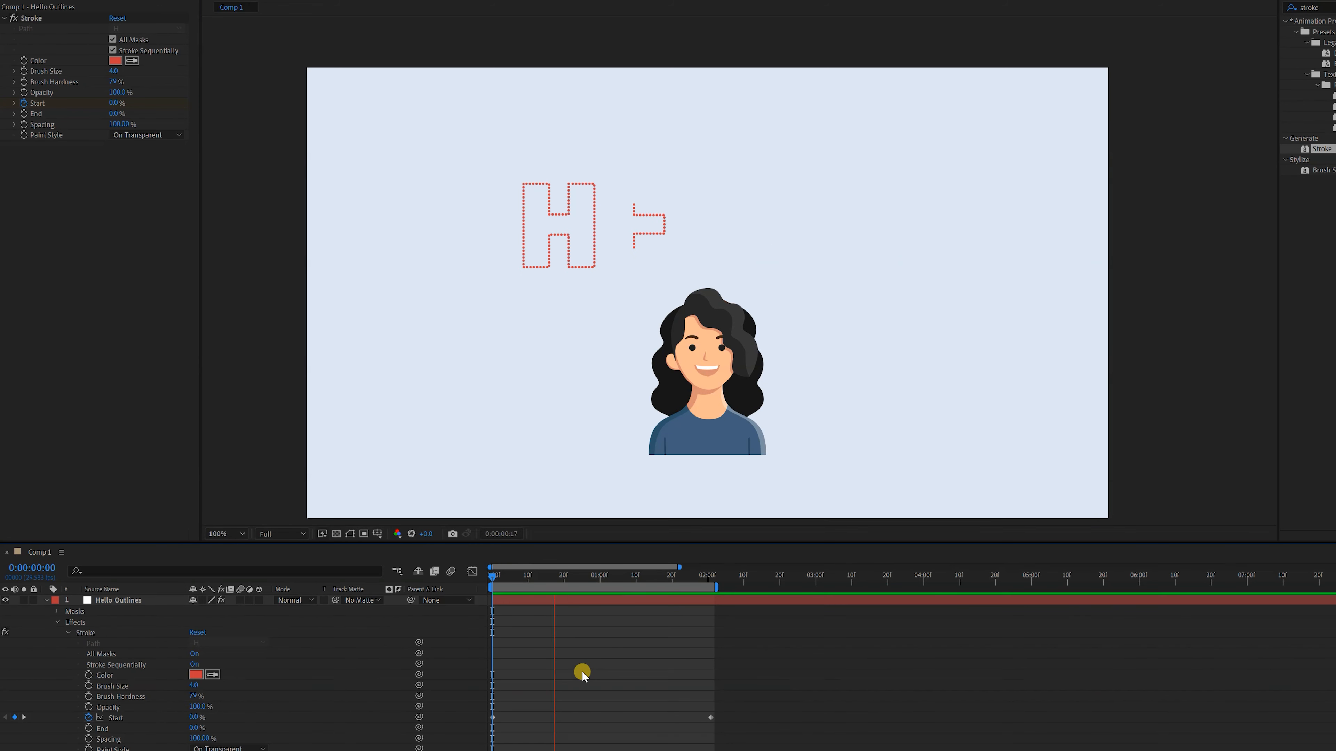
{"action": "key", "text": "space"}
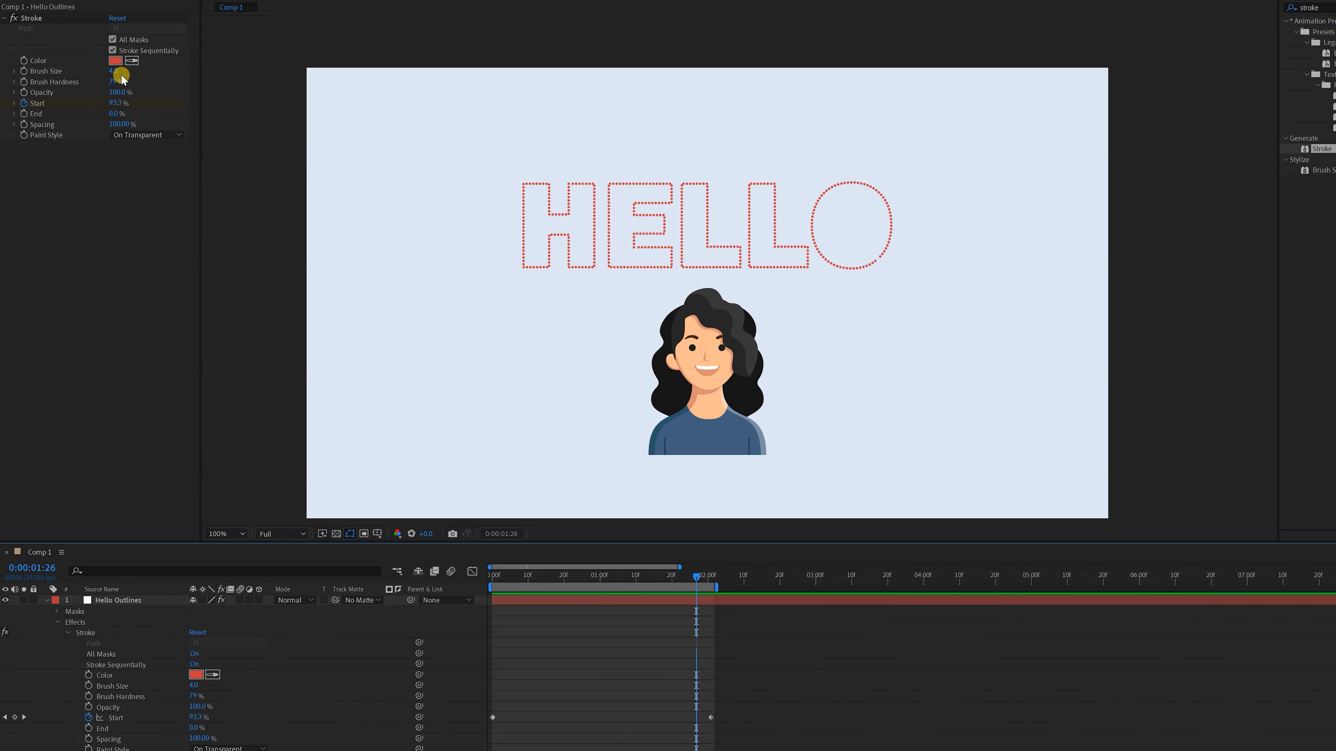
Set the Stroke Spacing on Hello Outlines to 10% and return to the first frame
{"action": "left_click", "coordinate": [112, 112]}
{"action": "left_click_drag", "start_coordinate": [120, 129], "coordinate": [113, 124]}
{"action": "left_click", "coordinate": [113, 124]}
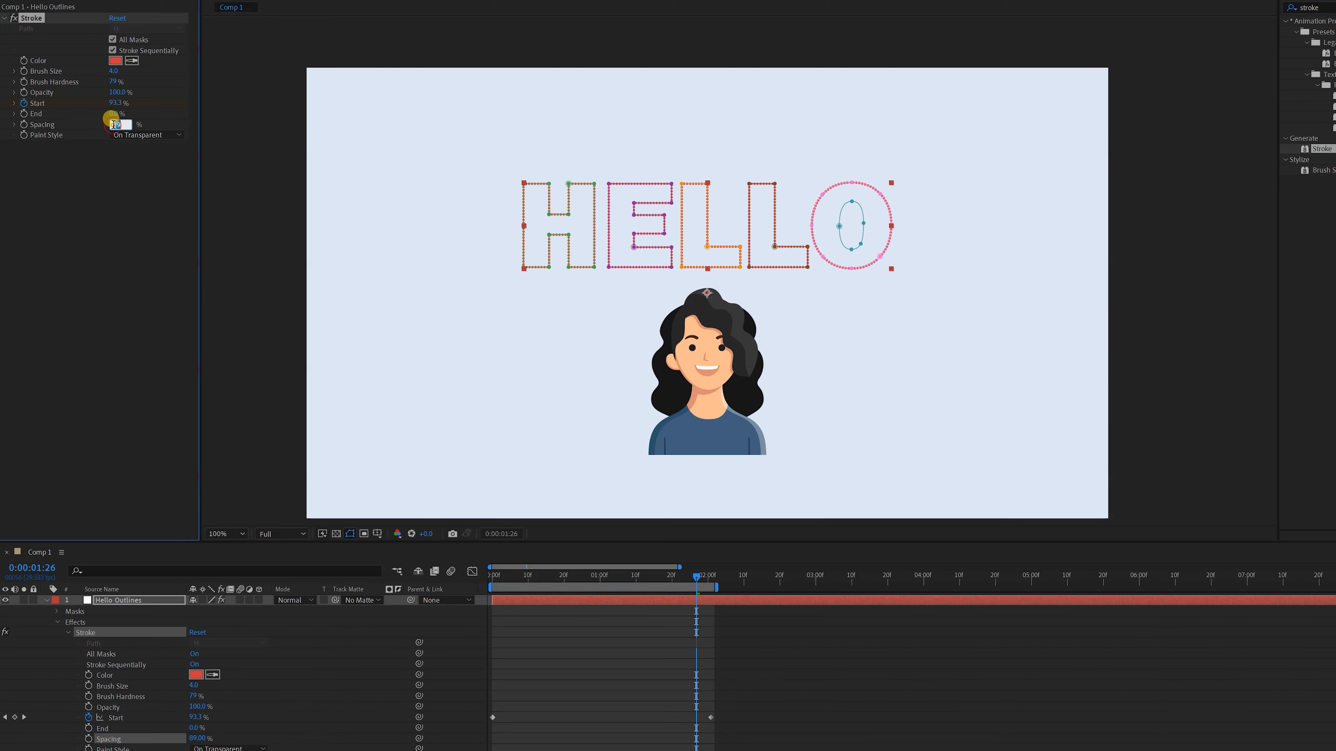
{"action": "left_click", "coordinate": [499, 544]}
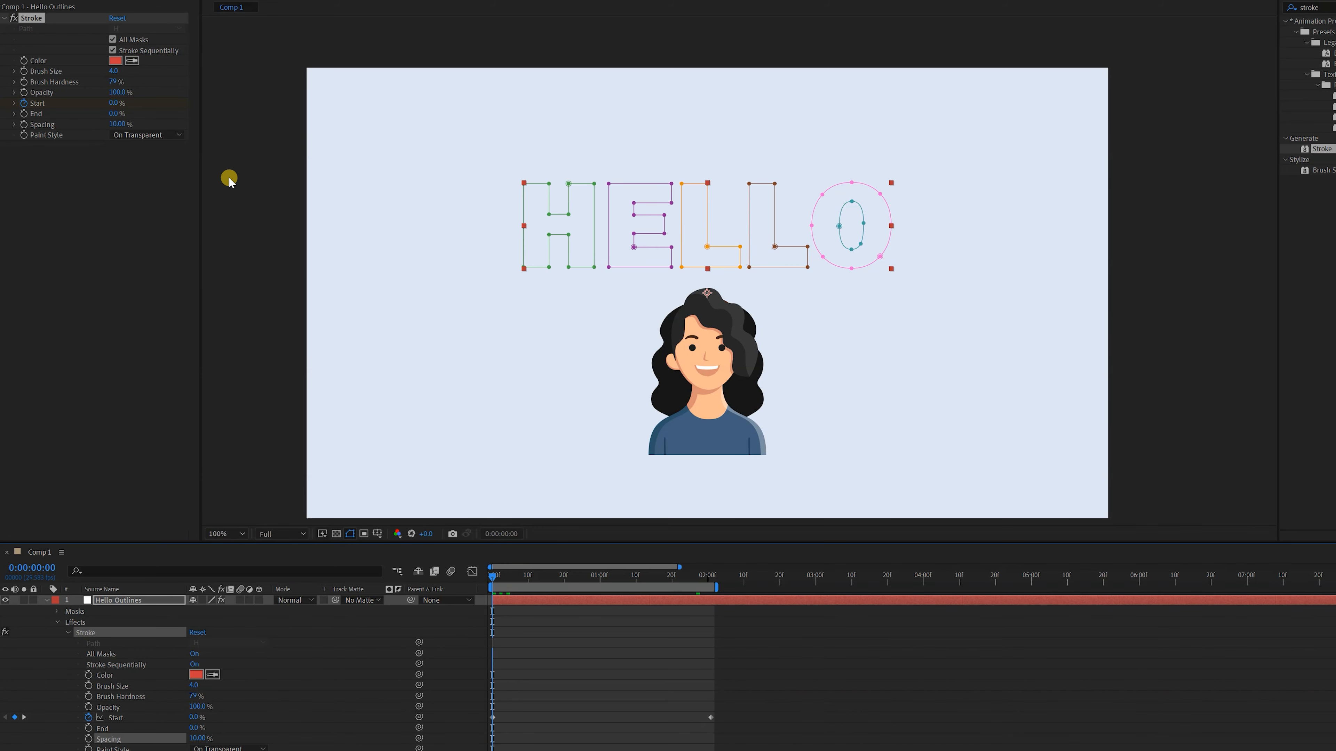
Turn off Stroke Sequentially for Hello Outlines and preview the letters drawing on from the first frame
{"action": "left_click", "coordinate": [113, 51]}
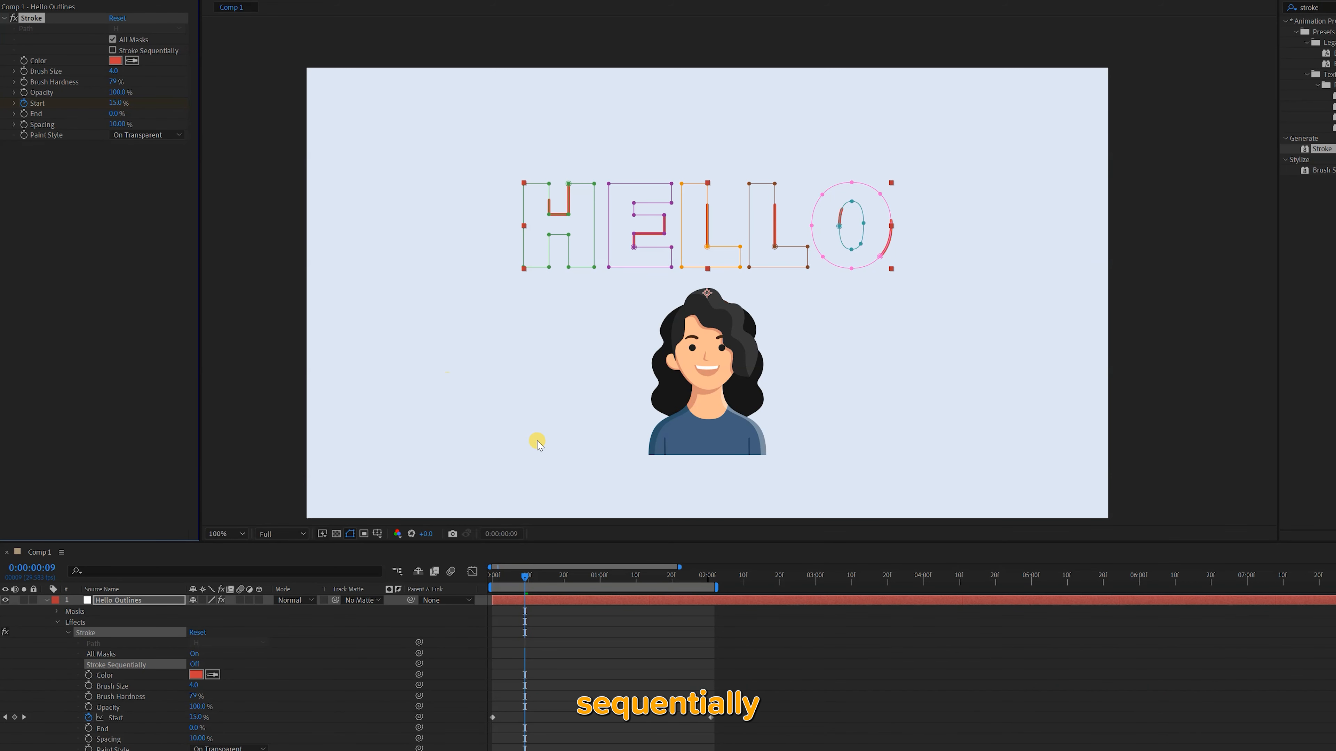
{"action": "left_click_drag", "start_coordinate": [531, 575], "coordinate": [472, 579]}
{"action": "left_click", "coordinate": [523, 632]}
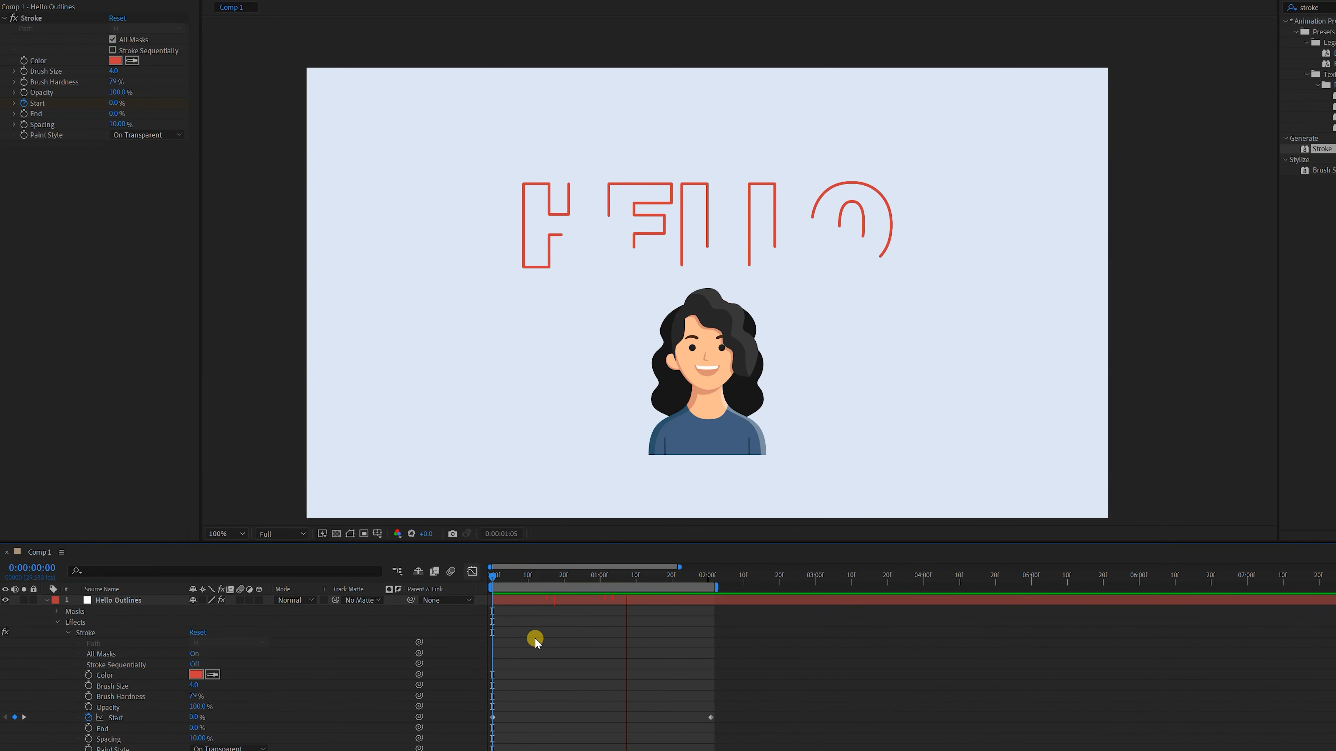
{"action": "key", "text": "space"}
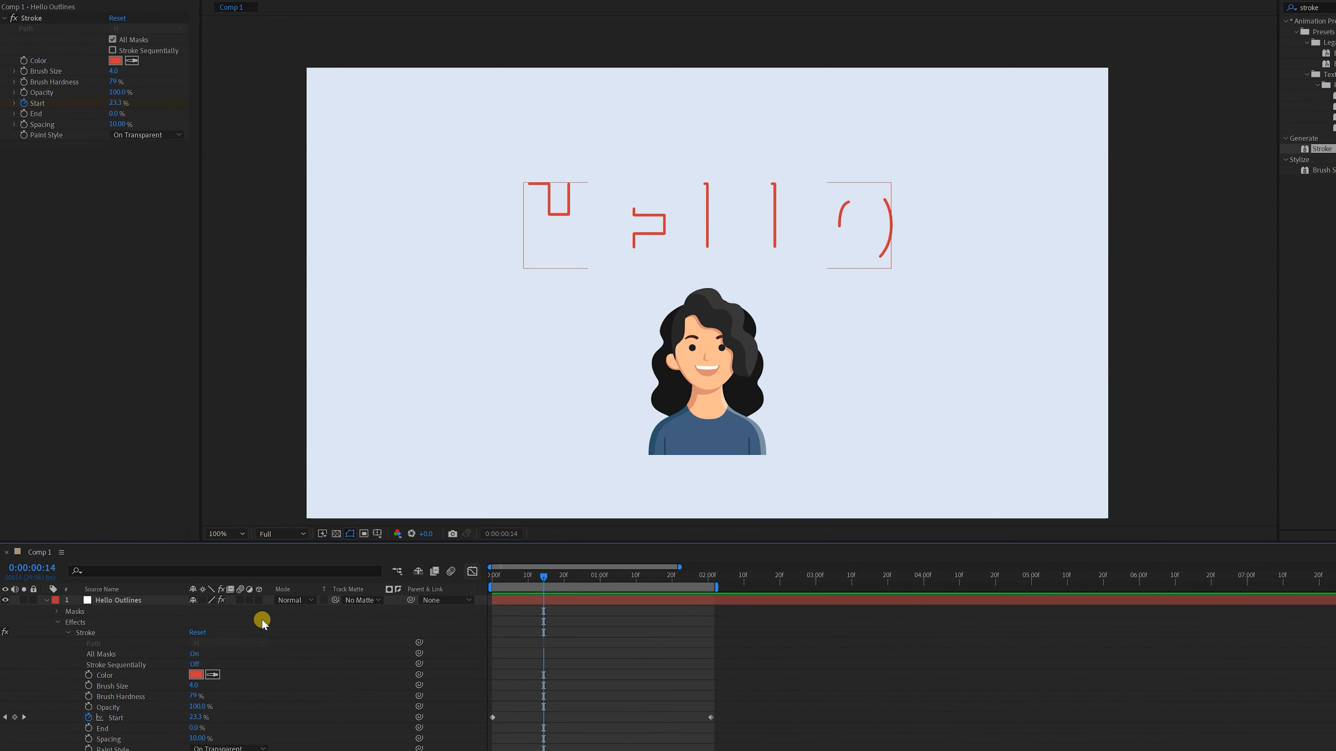
Collapse the Hello Outlines layer and Auto-trace Avatar.png over the Work Area using the Alpha channel
{"action": "left_click", "coordinate": [44, 600]}
{"action": "left_click", "coordinate": [100, 623]}
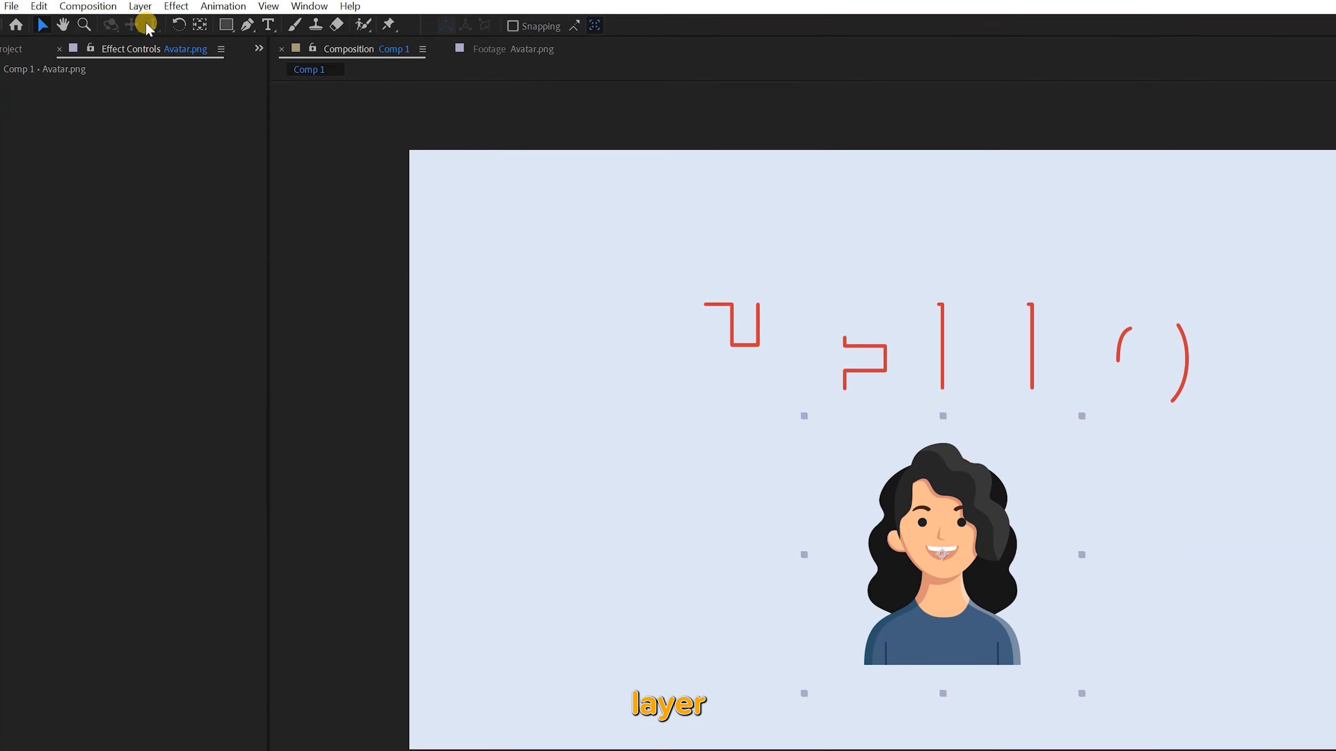
{"action": "left_click", "coordinate": [140, 6]}
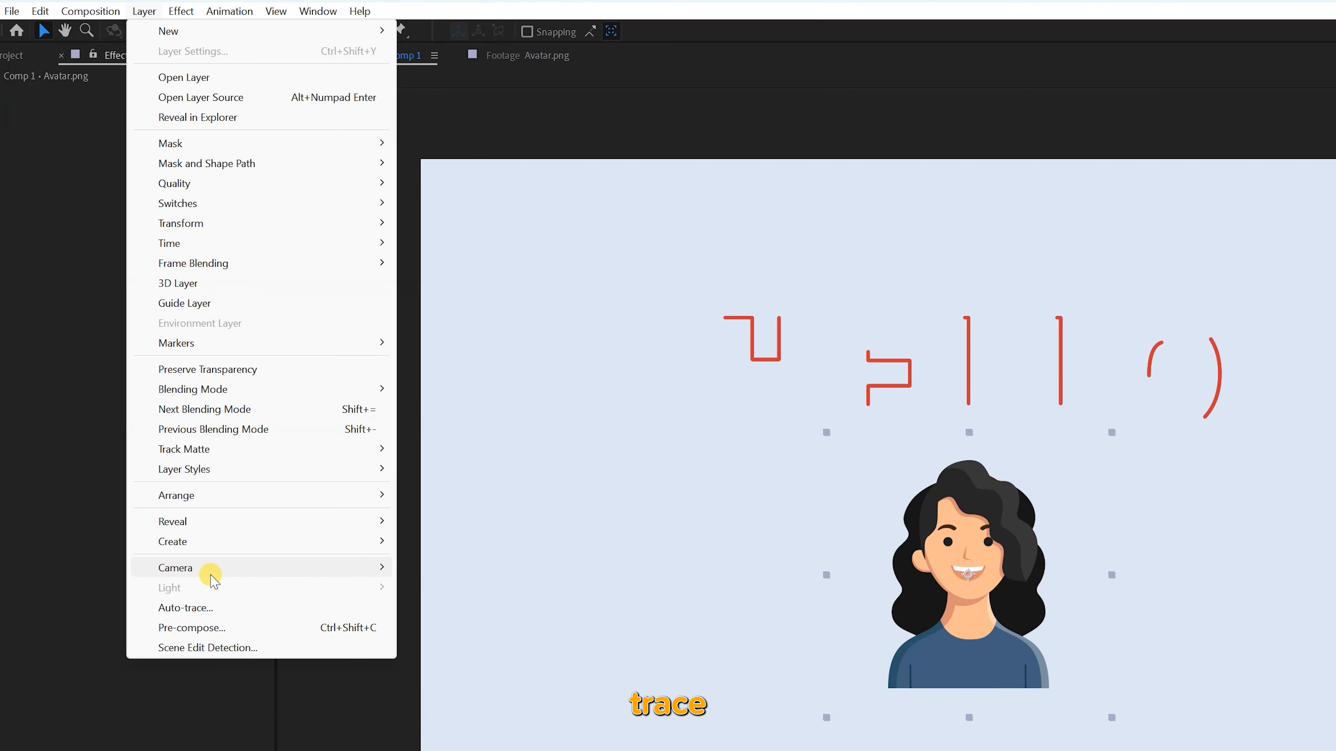
{"action": "left_click", "coordinate": [213, 607]}
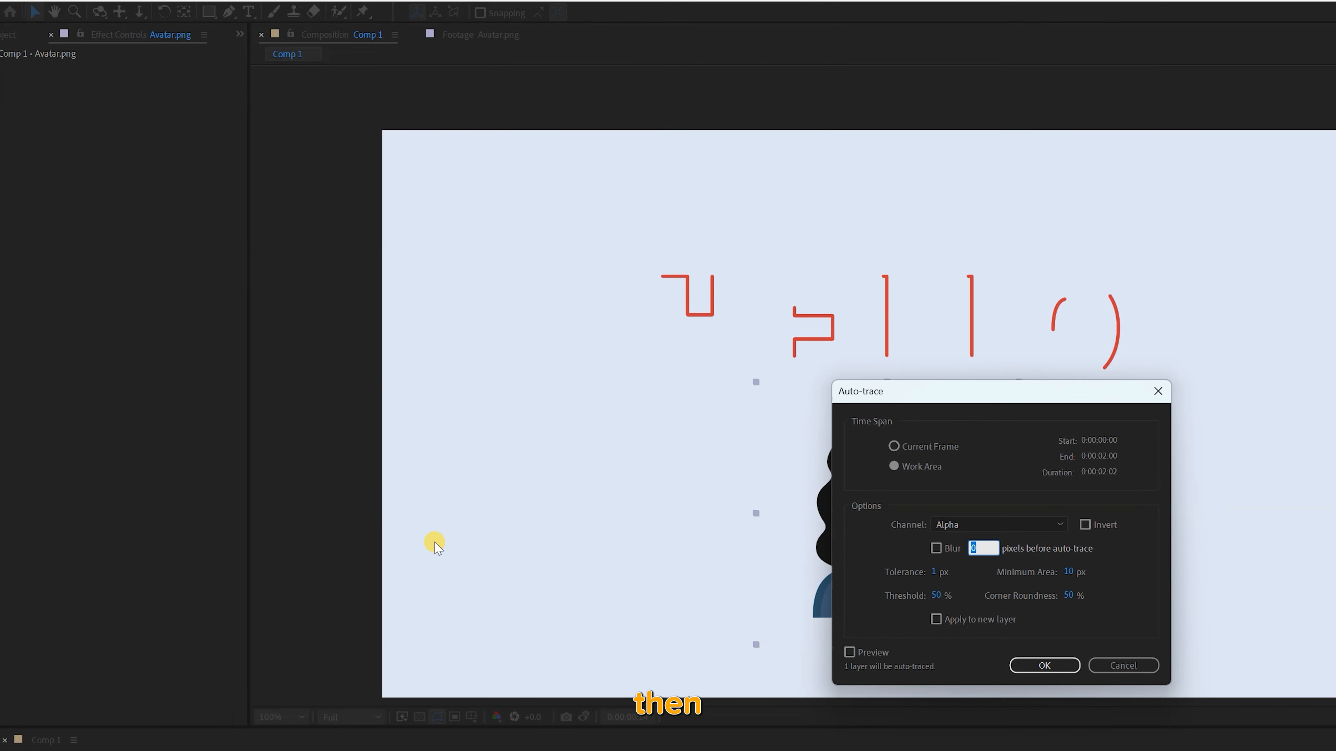
{"action": "left_click", "coordinate": [1020, 659]}
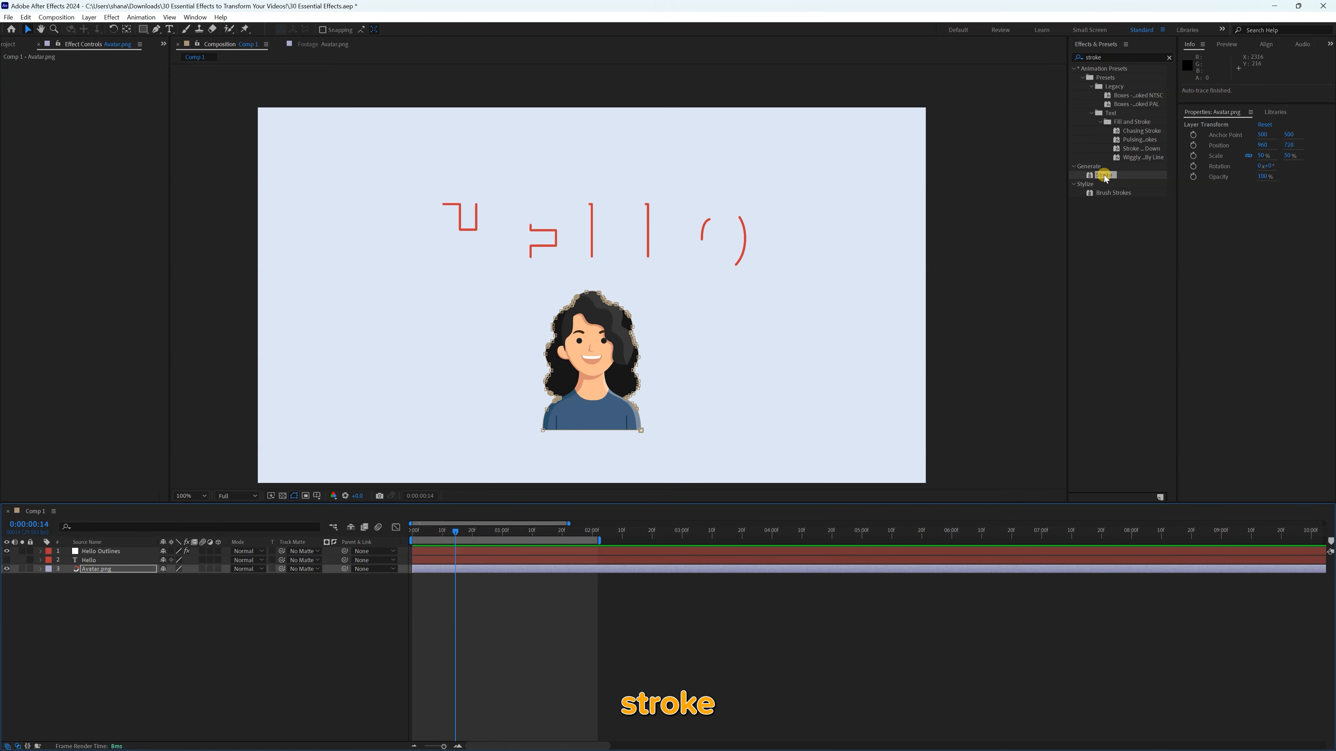
Apply the Stroke effect to Avatar.png and change the stroke color to green
{"action": "double_click", "coordinate": [1090, 176]}
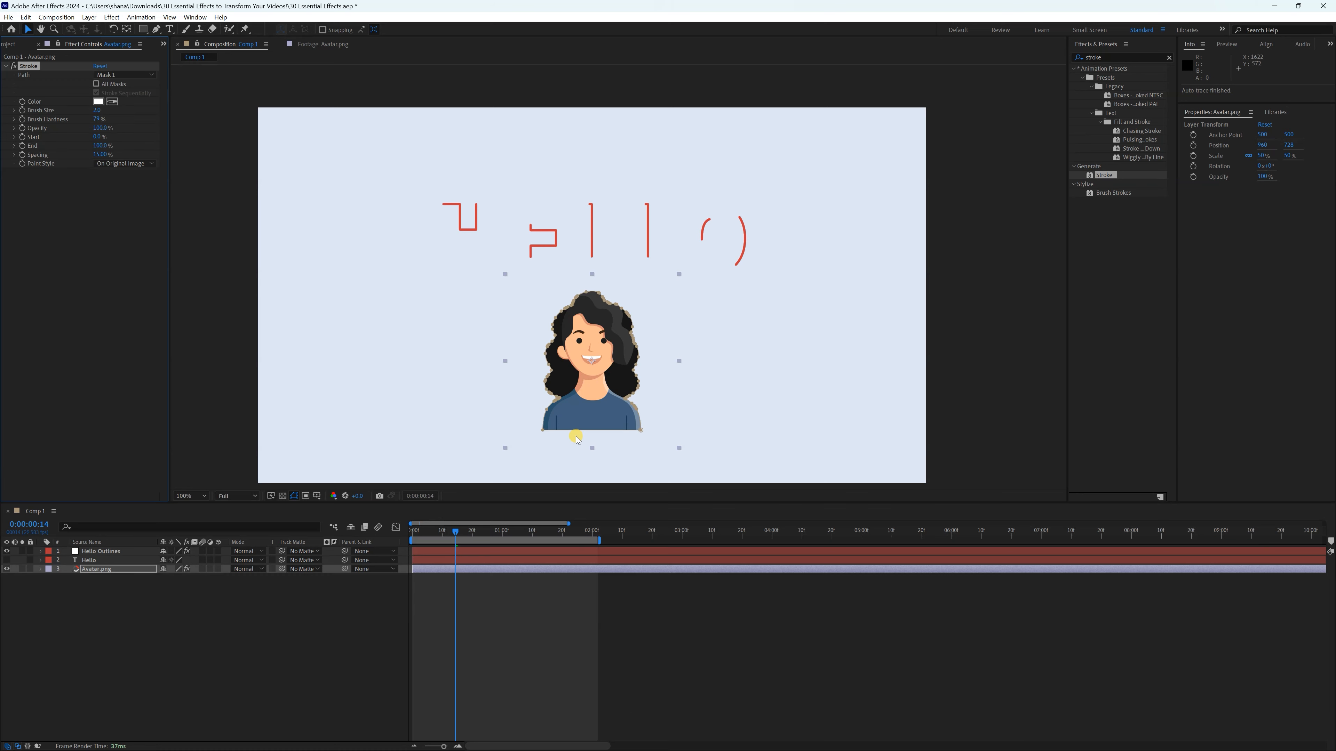
{"action": "double_click", "coordinate": [32, 69]}
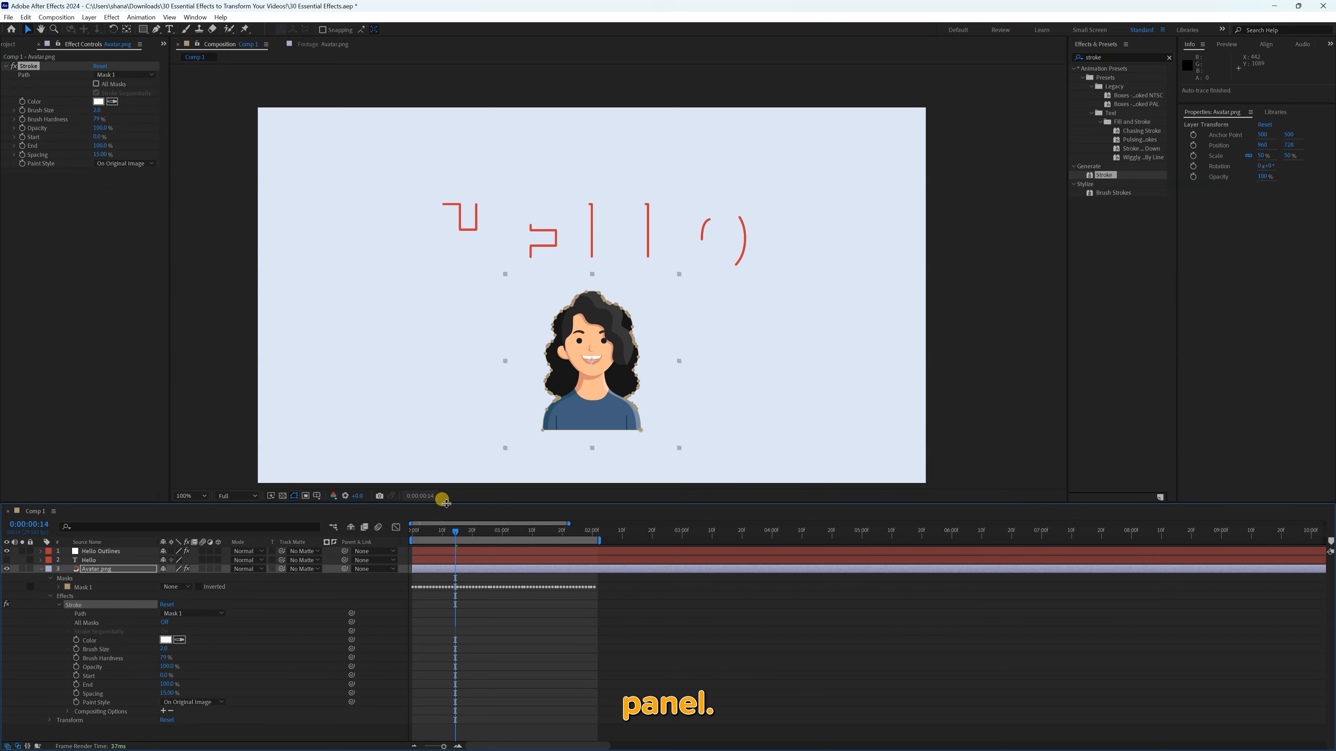
{"action": "left_click", "coordinate": [165, 640]}
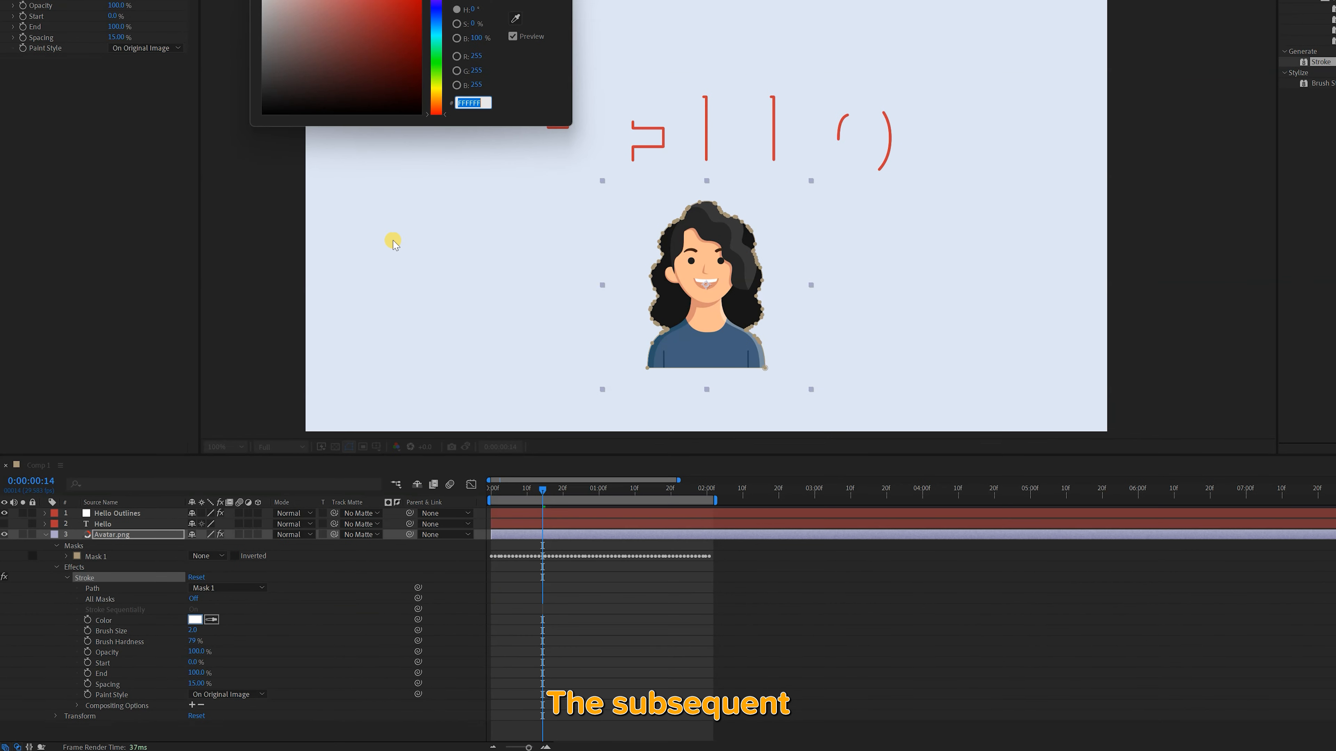
{"action": "left_click", "coordinate": [434, 56]}
{"action": "left_click", "coordinate": [371, 3]}
{"action": "left_click", "coordinate": [533, 17]}
At the first frame, set the avatar's Stroke End to 0% and add a Start keyframe at 0%
{"action": "left_click_drag", "start_coordinate": [508, 534], "coordinate": [487, 537]}
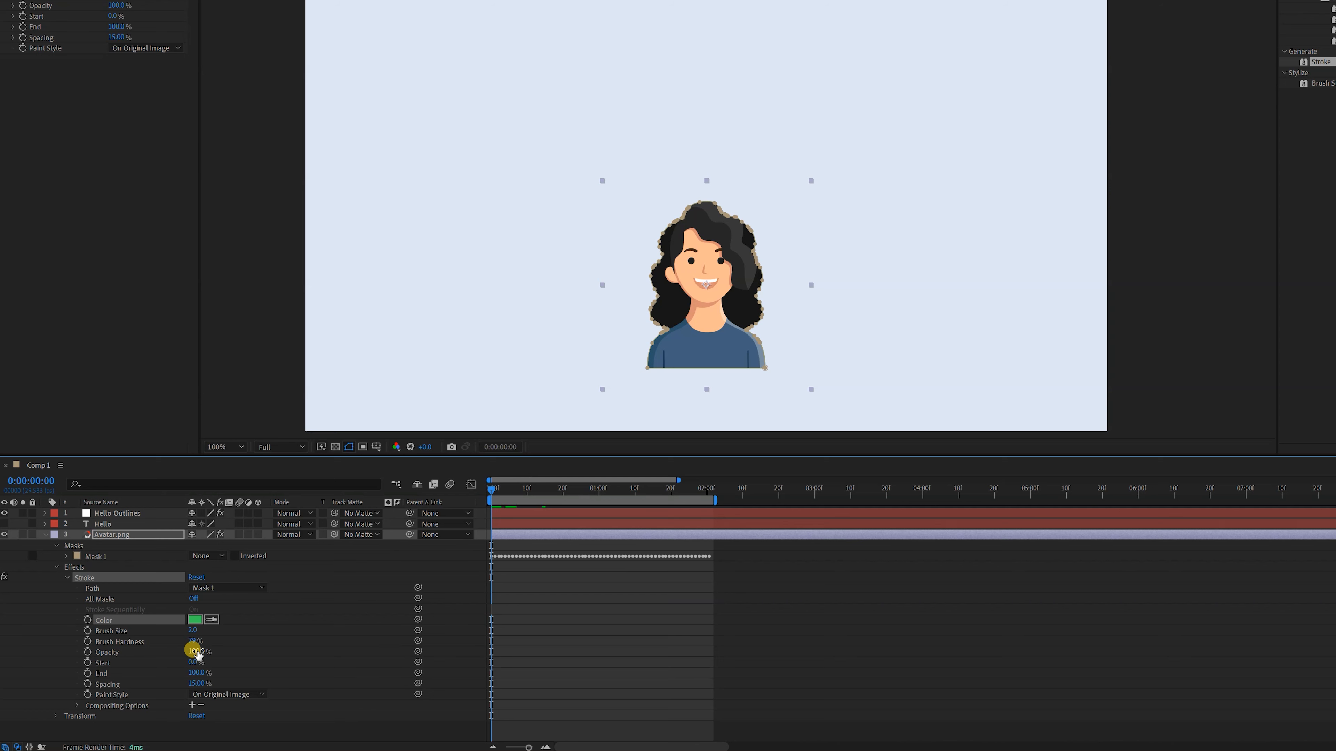
{"action": "type", "text": "0"}
{"action": "key", "text": "Return"}
{"action": "left_click", "coordinate": [87, 662]}
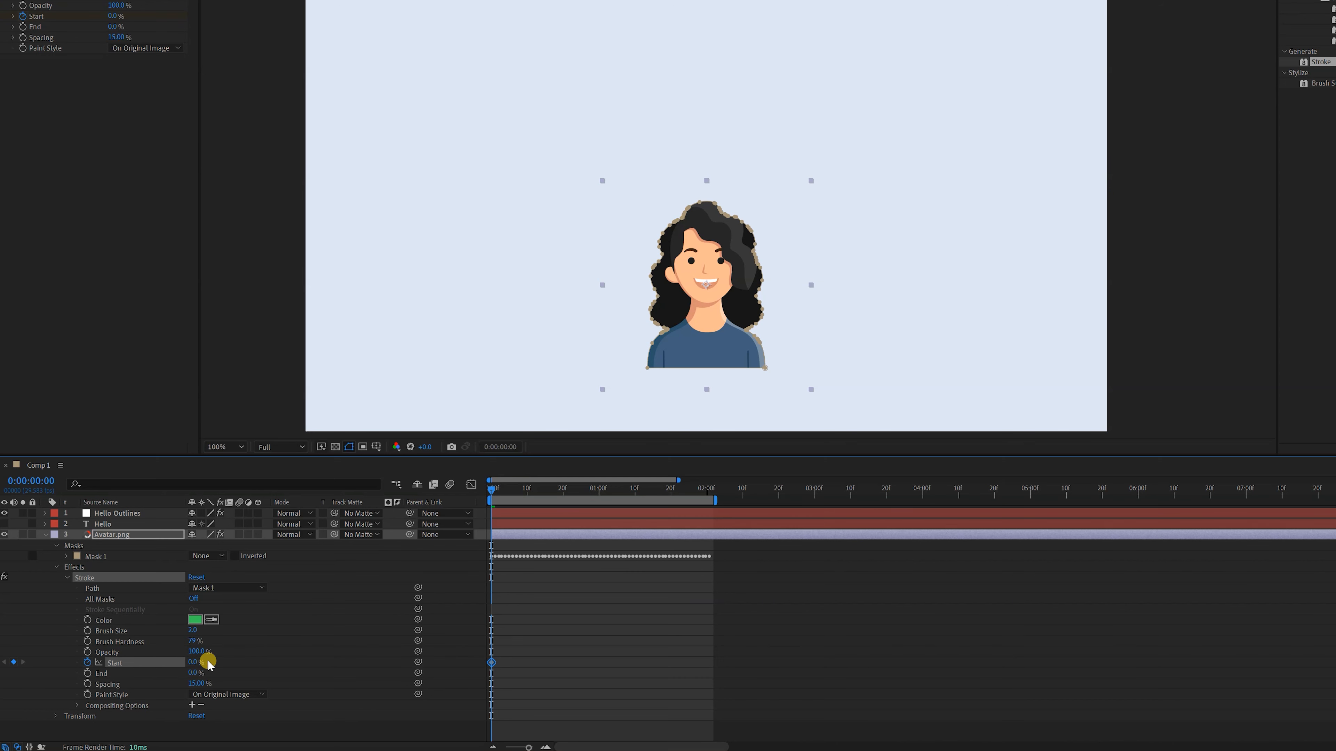
Keyframe the avatar's Stroke Start at 100% around the 2-second mark
{"action": "key", "text": "shift+Page_Down"}
{"action": "key", "text": "shift+Page_Down"}
{"action": "key", "text": "shift+Page_Down"}
{"action": "key", "text": "shift+Page_Down"}
{"action": "key", "text": "shift+Page_Down"}
{"action": "key", "text": "shift+Page_Down"}
{"action": "type", "text": "100"}
{"action": "key", "text": "Return"}
Preview the avatar's stroke animation from the beginning
{"action": "left_click_drag", "start_coordinate": [521, 493], "coordinate": [489, 495]}
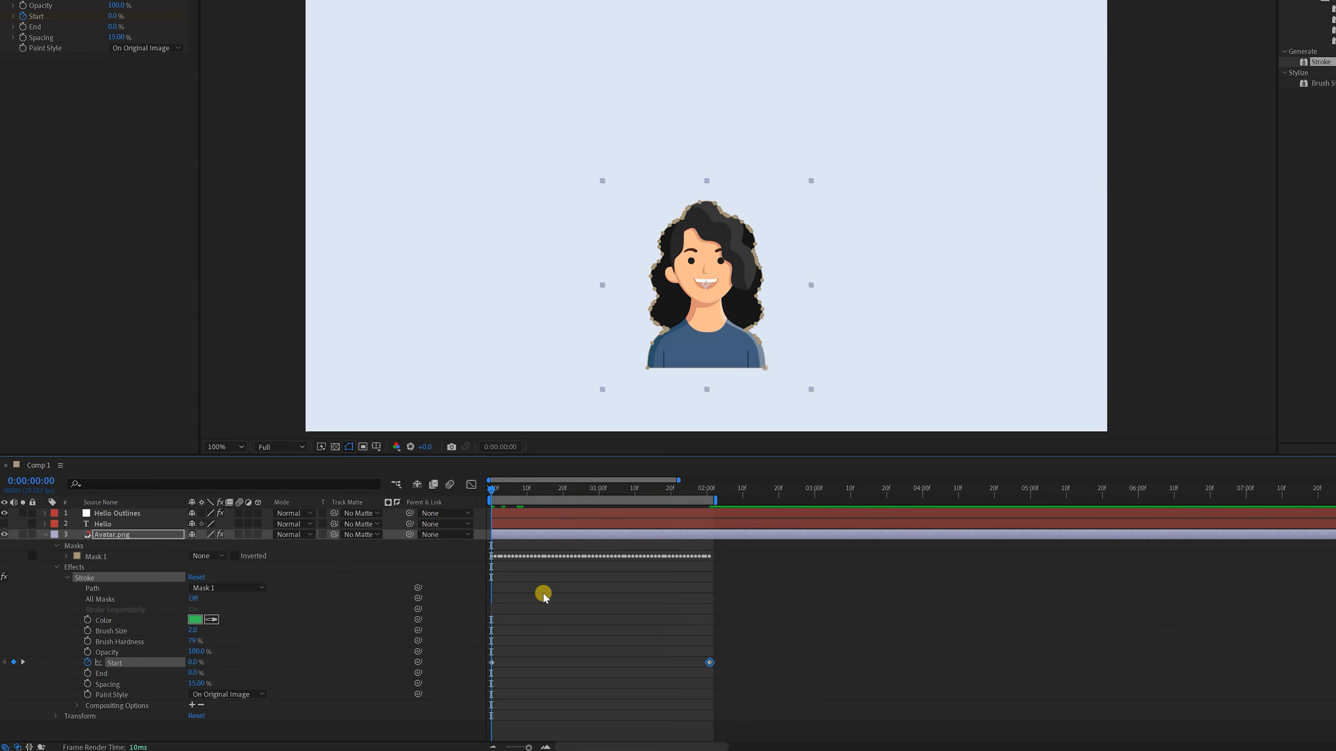
{"action": "left_click", "coordinate": [542, 594]}
{"action": "key", "text": "space"}
{"action": "key", "text": "space"}
Increase the avatar's Stroke Brush Size, enable All Masks, and preview from the first frame
{"action": "left_click_drag", "start_coordinate": [108, 15], "coordinate": [137, 15]}
{"action": "left_click", "coordinate": [96, 84]}
{"action": "key", "text": "Home"}
{"action": "left_click", "coordinate": [483, 663]}
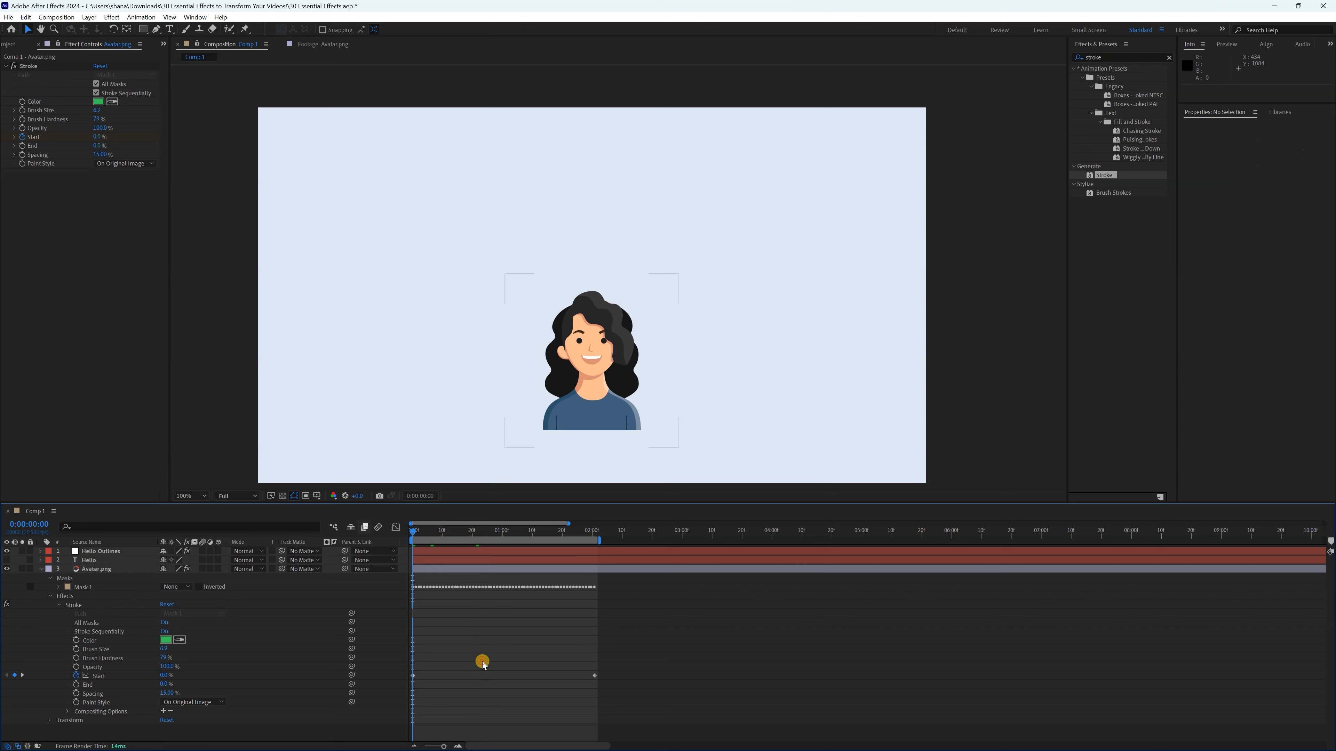
{"action": "key", "text": "space"}
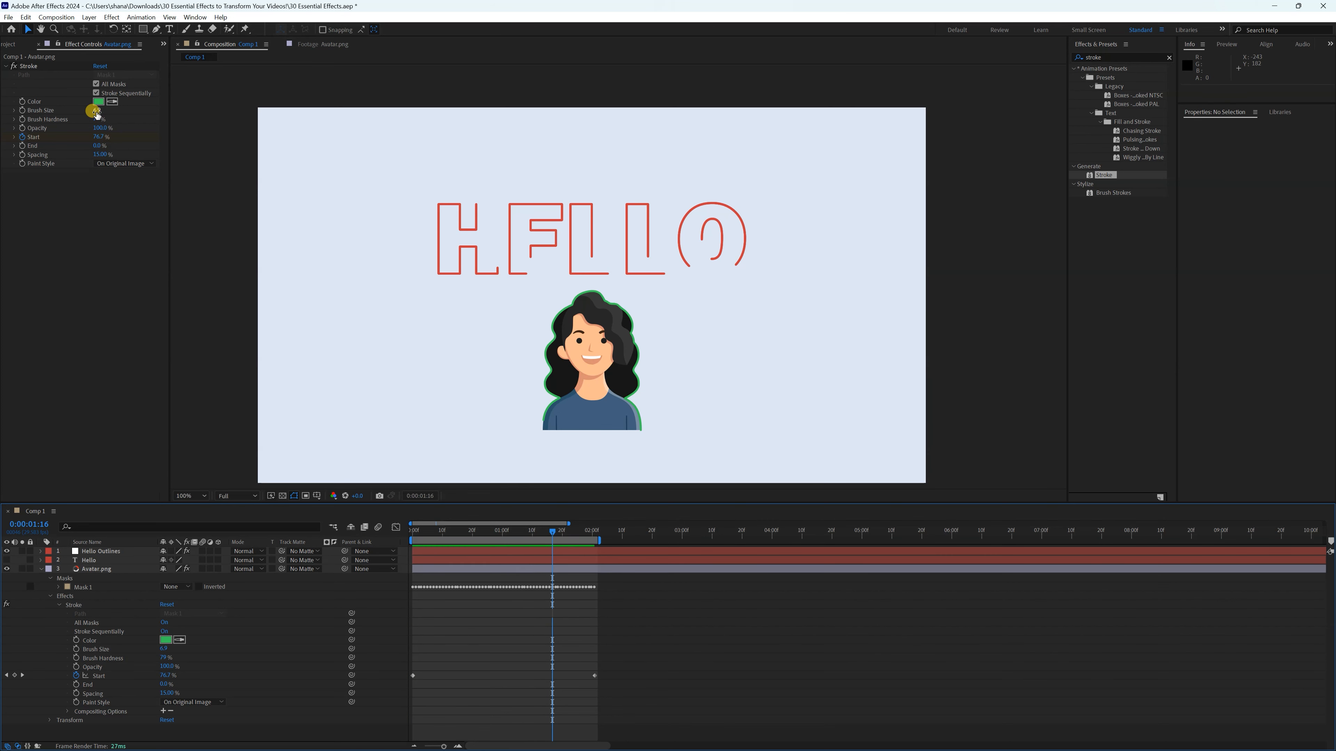
Thicken the avatar's outline further with a larger Brush Size and preview the result from the first frame
{"action": "left_click_drag", "start_coordinate": [97, 112], "coordinate": [130, 113]}
{"action": "left_click", "coordinate": [476, 669]}
{"action": "key", "text": "Home"}
{"action": "key", "text": "space"}
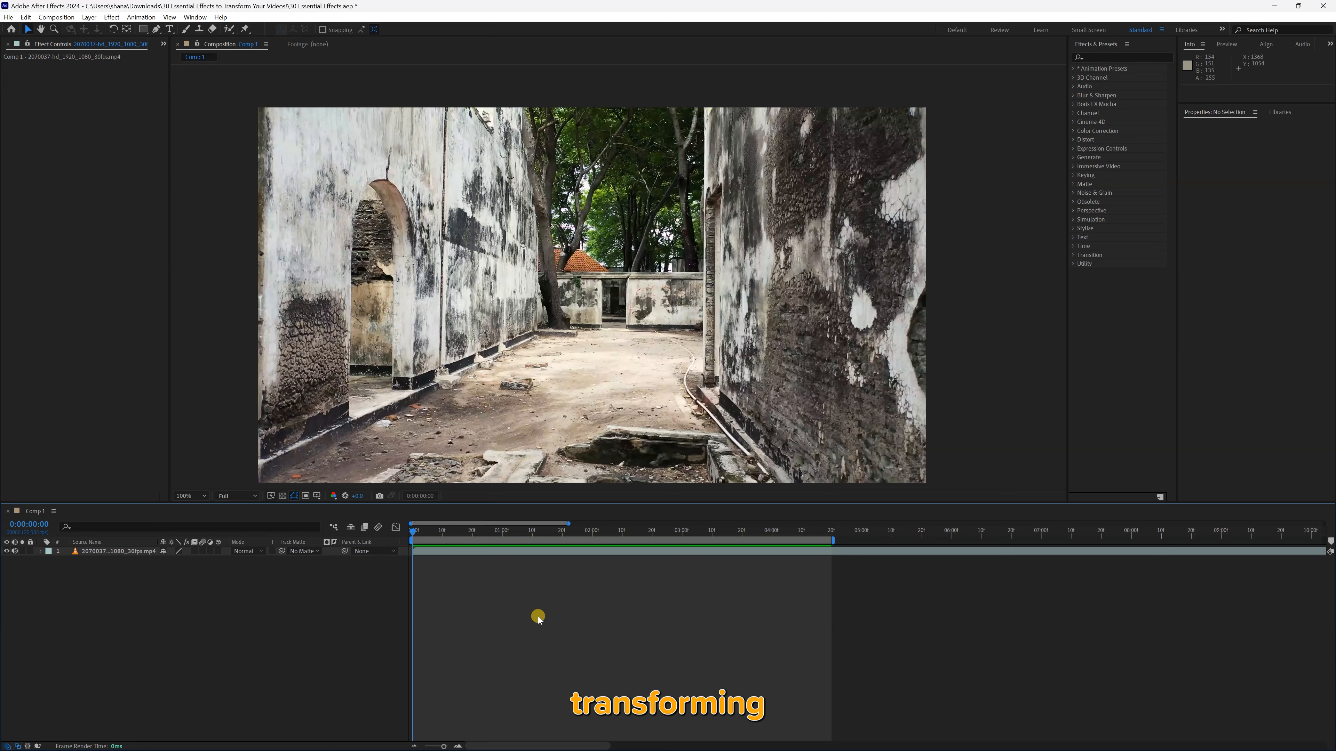
Search the effects for "triton" and apply Tritone to the walled courtyard footage layer
{"action": "left_click", "coordinate": [59, 551]}
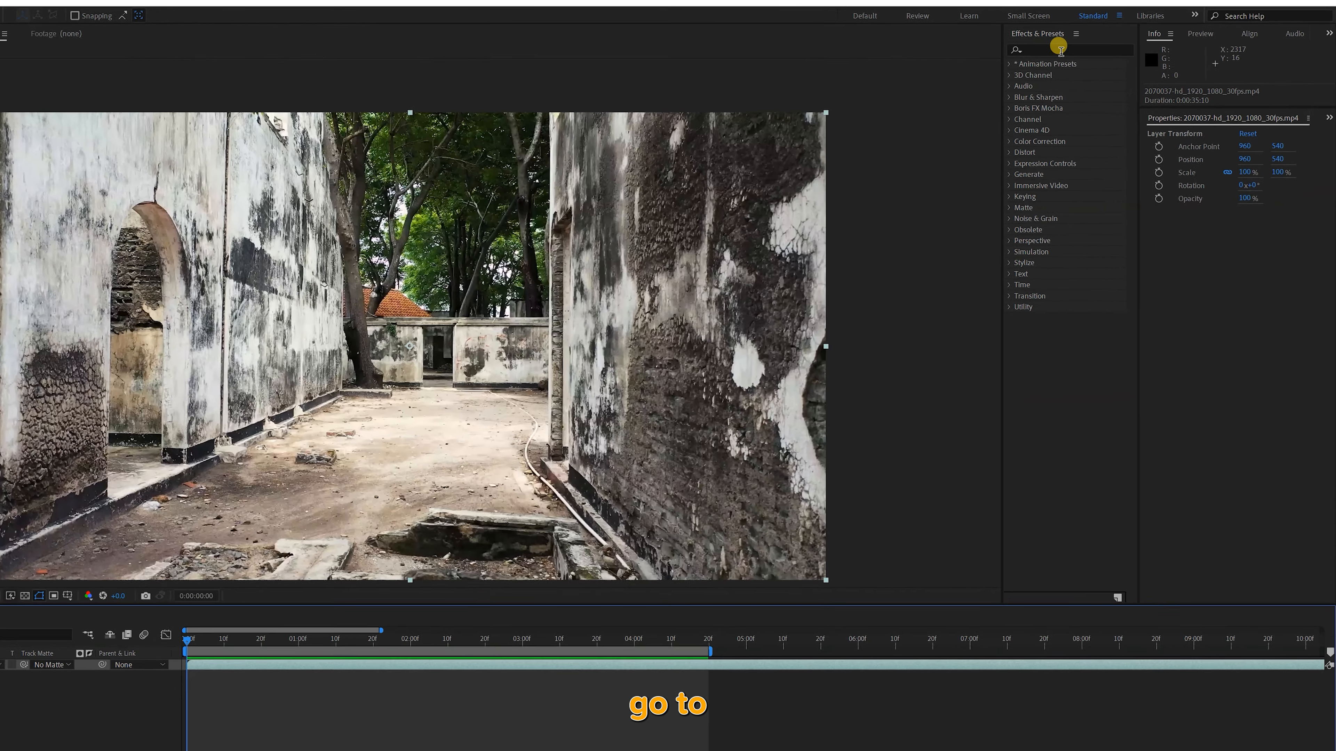
{"action": "left_click", "coordinate": [1102, 56]}
{"action": "type", "text": "triton"}
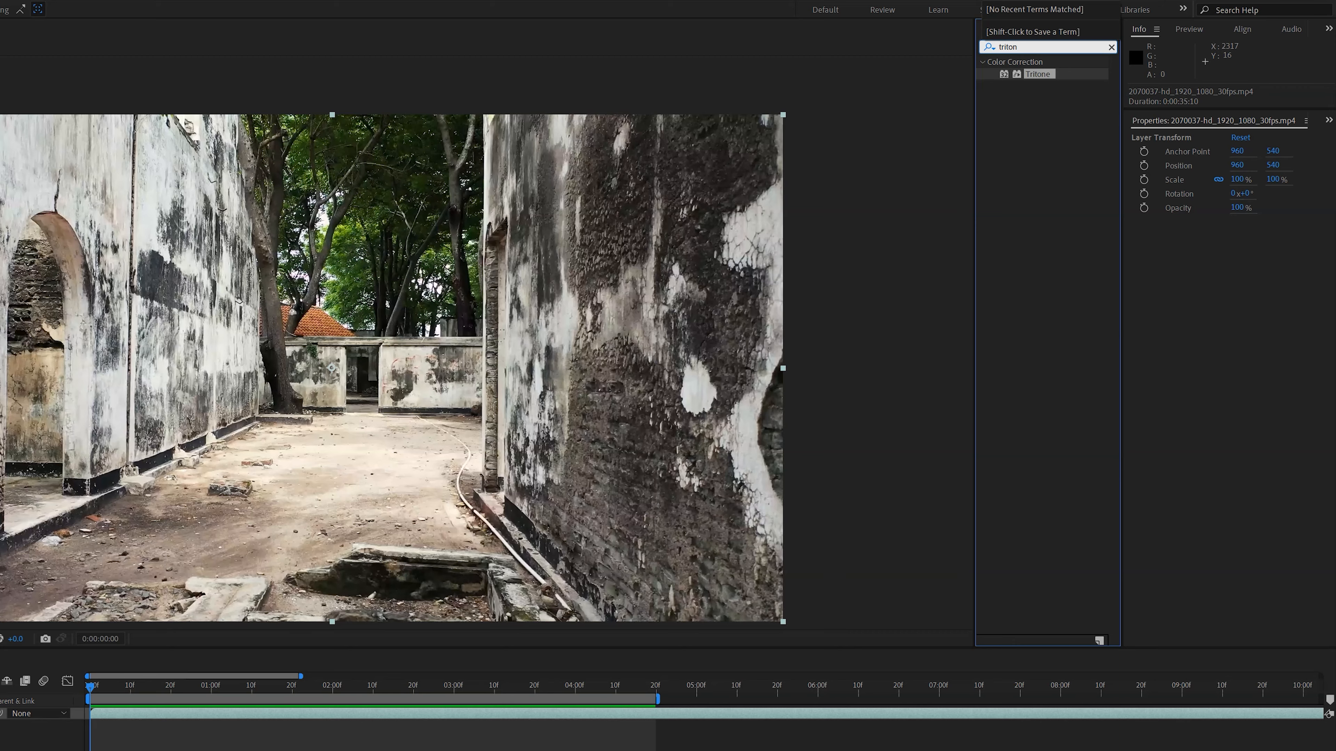
{"action": "double_click", "coordinate": [1019, 75]}
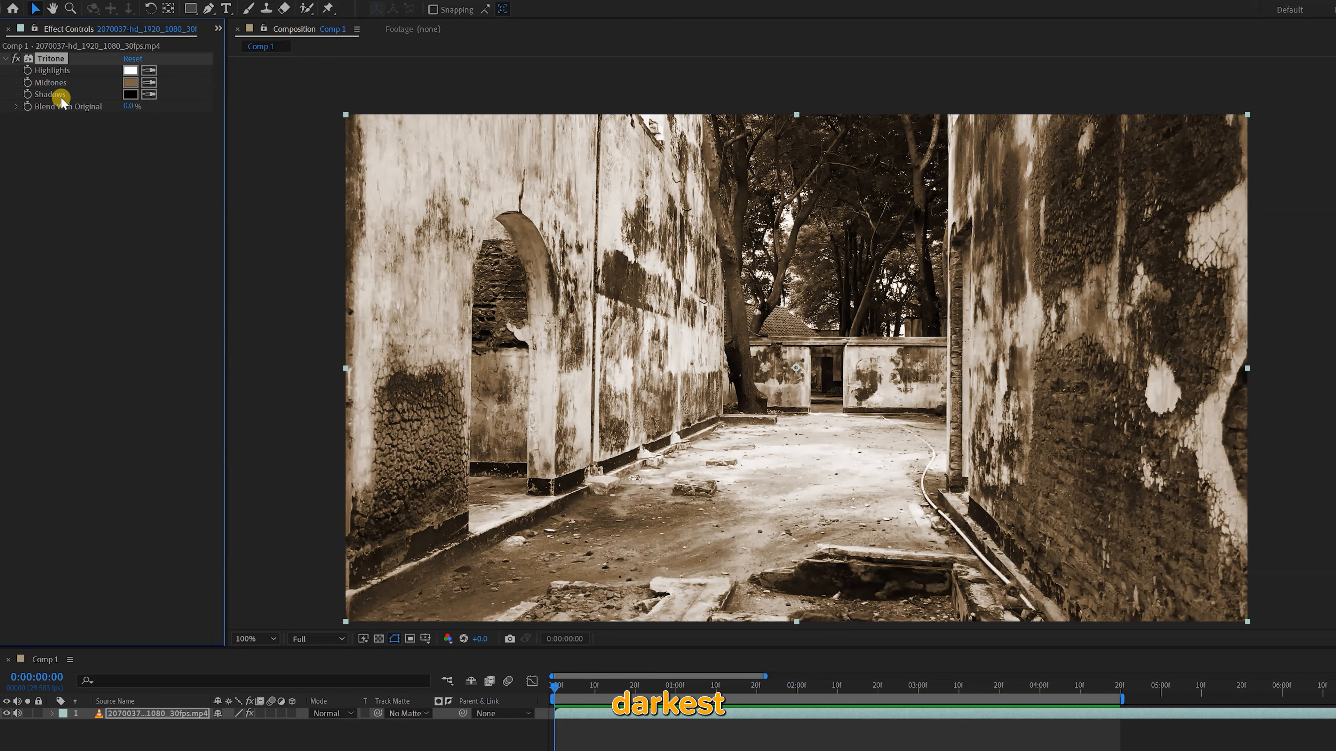
Set the Tritone Midtones color to green 548D73 and preview the footage
{"action": "left_click", "coordinate": [133, 82]}
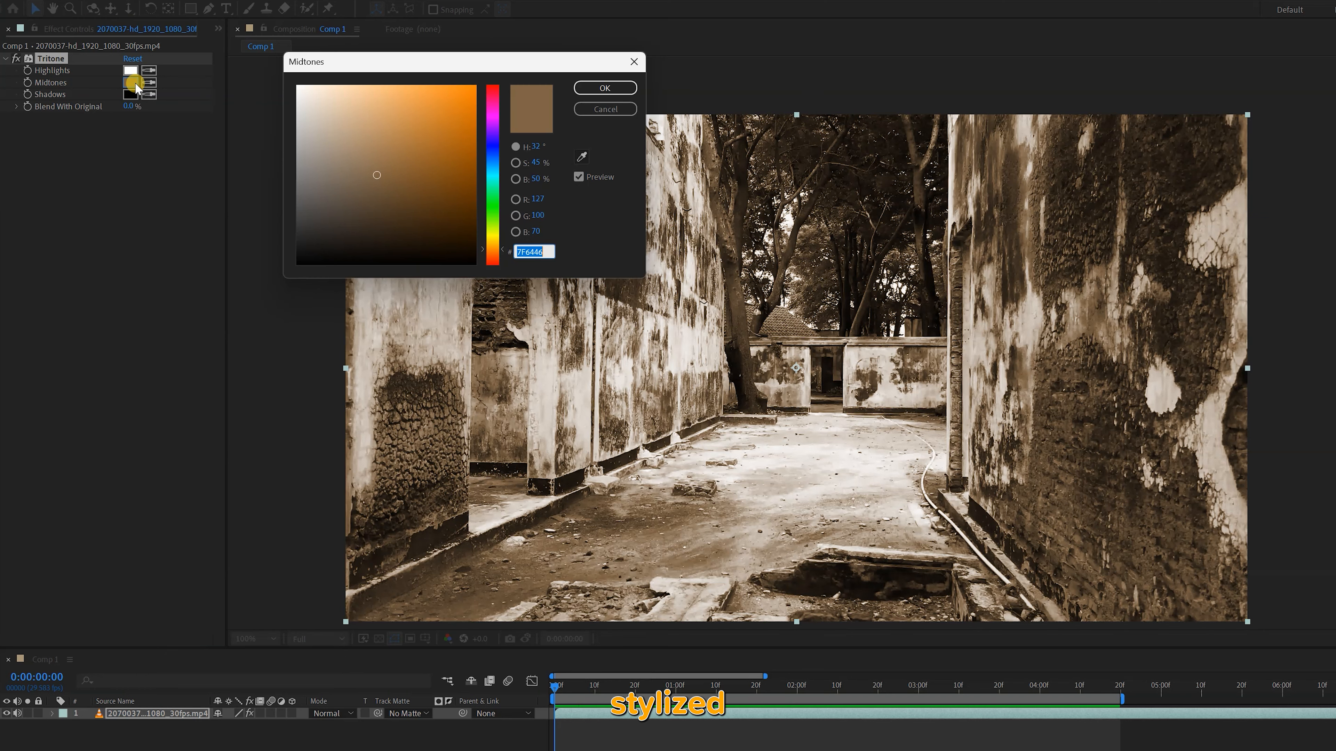
{"action": "left_click", "coordinate": [497, 178]}
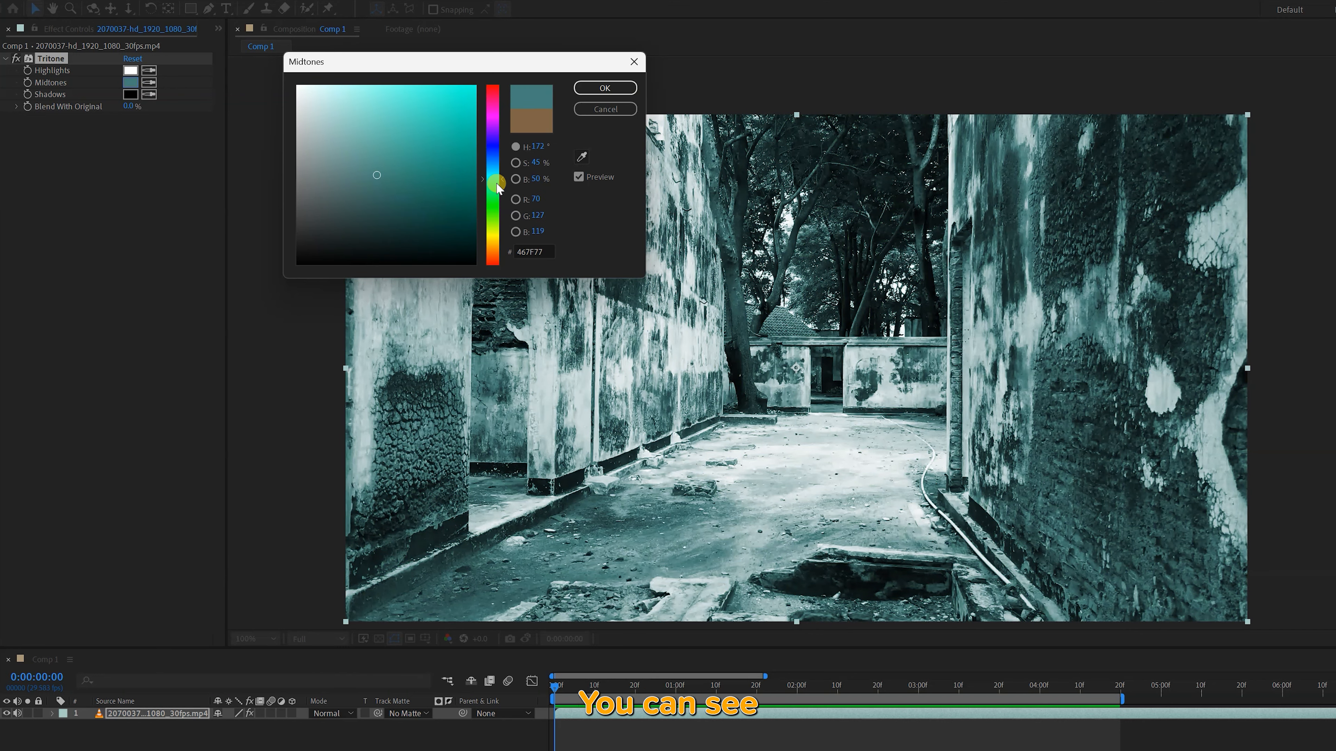
{"action": "left_click_drag", "start_coordinate": [371, 166], "coordinate": [368, 164]}
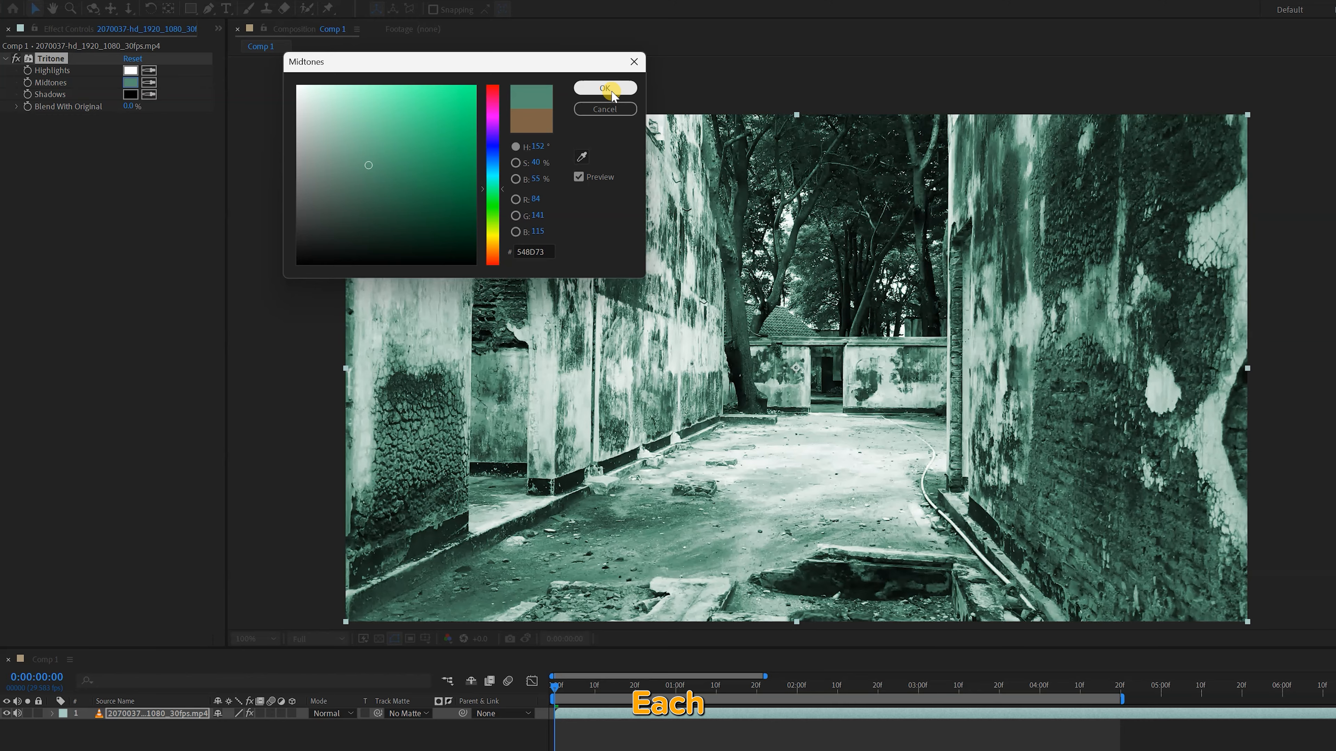
{"action": "left_click", "coordinate": [611, 92]}
{"action": "key", "text": "space"}
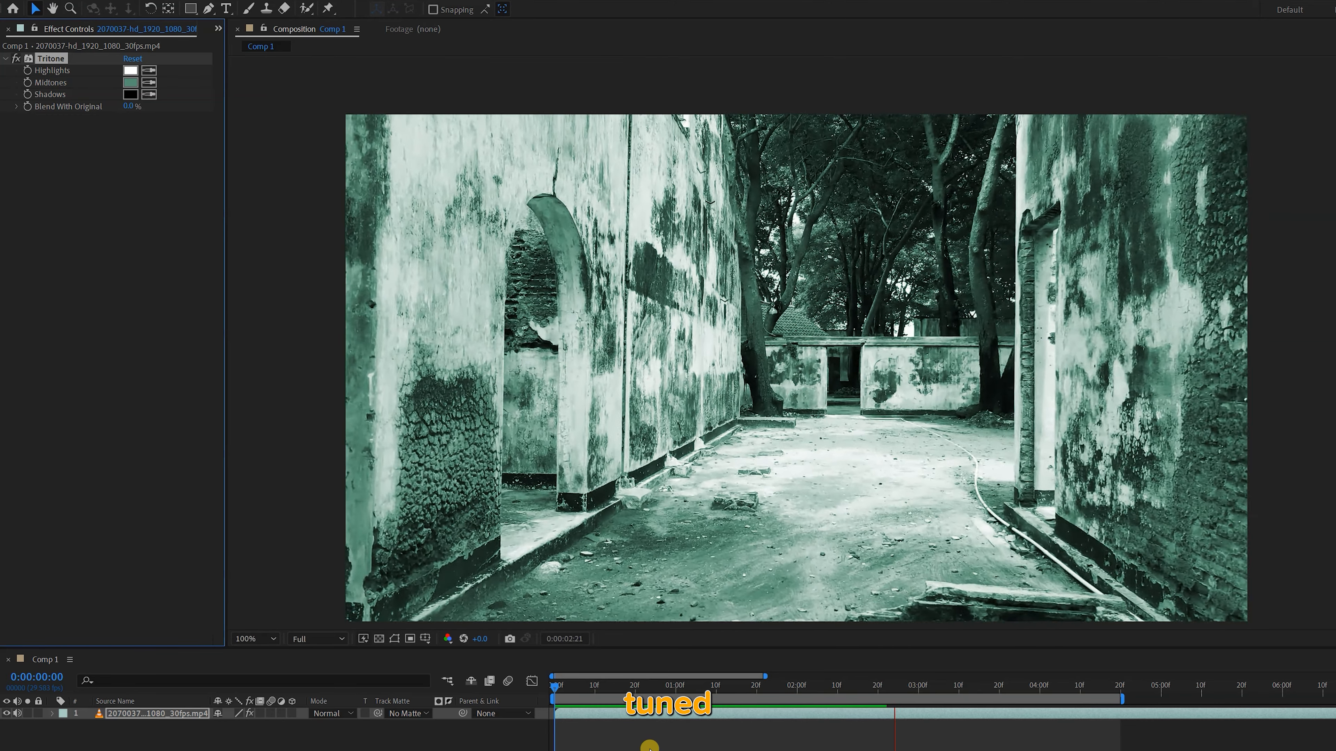
{"action": "key", "text": "space"}
{"action": "left_click", "coordinate": [555, 688]}
Change the Tritone Midtones to a muted blue and preview the footage from the first frame
{"action": "left_click", "coordinate": [131, 83]}
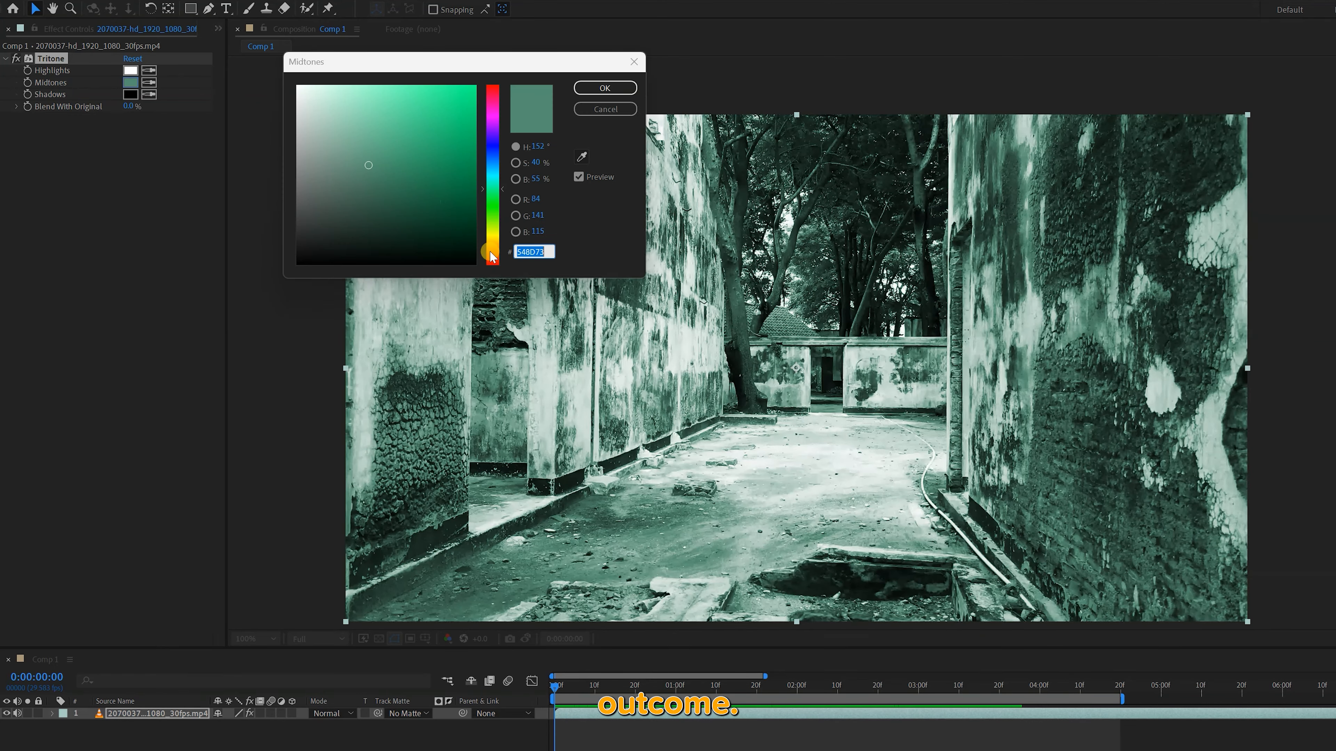
{"action": "left_click_drag", "start_coordinate": [492, 256], "coordinate": [495, 242]}
{"action": "left_click", "coordinate": [493, 161]}
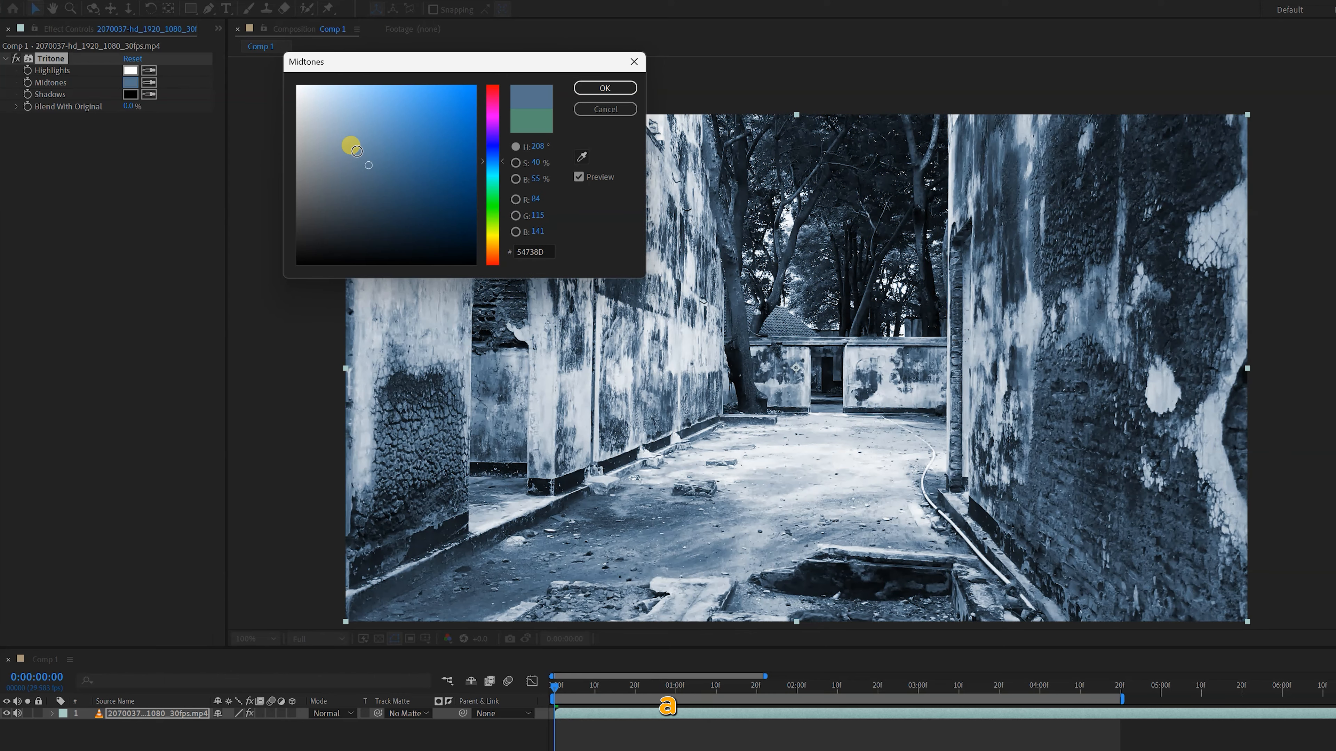
{"action": "left_click_drag", "start_coordinate": [363, 150], "coordinate": [447, 128]}
{"action": "left_click", "coordinate": [605, 88]}
{"action": "left_click", "coordinate": [558, 688]}
{"action": "key", "text": "space"}
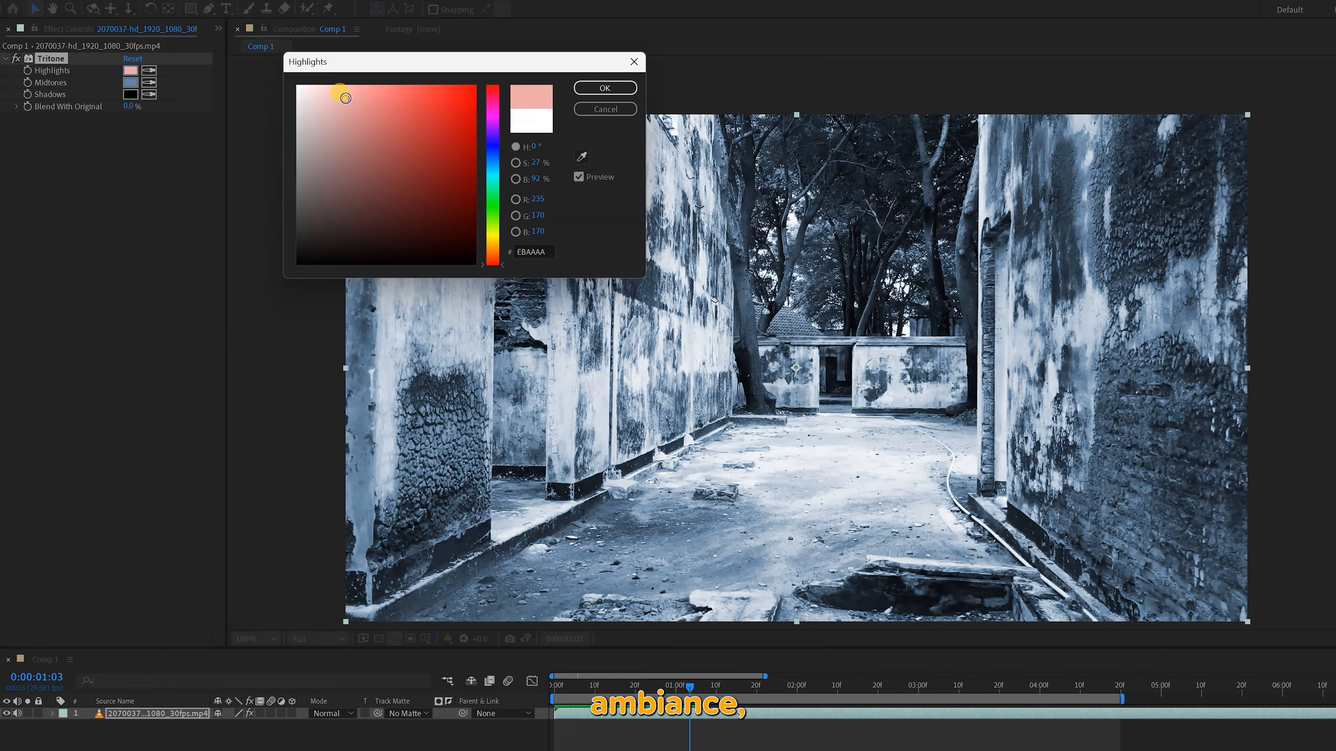
Set the Tritone Highlights to a near-white tone and the Shadows to a dark brown
{"action": "mouse_move", "coordinate": [345, 97]}
{"action": "left_mouse_down"}
{"action": "mouse_move", "coordinate": [357, 141]}
{"action": "mouse_move", "coordinate": [340, 84]}
{"action": "mouse_move", "coordinate": [274, 77]}
{"action": "mouse_move", "coordinate": [342, 95]}
{"action": "mouse_move", "coordinate": [312, 90]}
{"action": "left_mouse_up"}
{"action": "left_click", "coordinate": [594, 87]}
{"action": "left_click", "coordinate": [132, 96]}
{"action": "left_click_drag", "start_coordinate": [357, 215], "coordinate": [389, 238]}
{"action": "left_click", "coordinate": [599, 90]}
Change the Tritone Midtones to a dark olive yellow and preview the footage
{"action": "left_click", "coordinate": [132, 82]}
{"action": "left_click", "coordinate": [493, 241]}
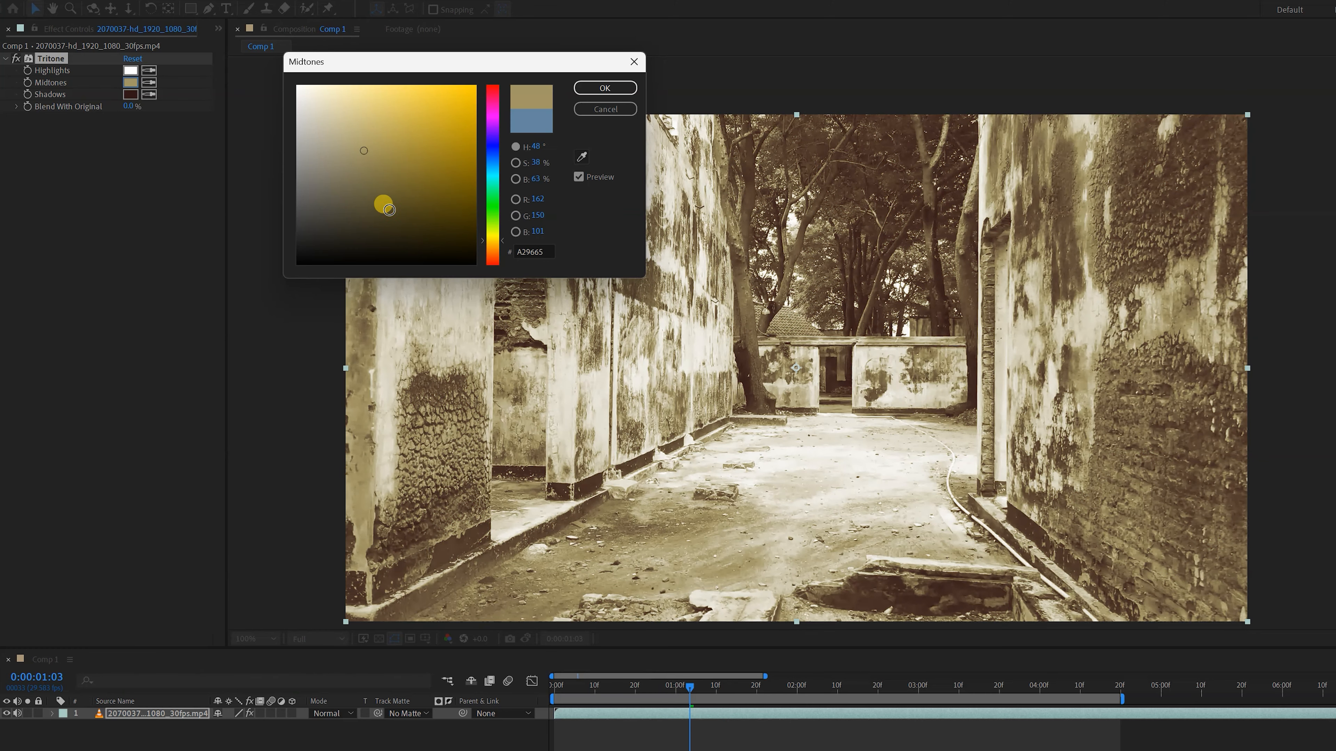
{"action": "left_click_drag", "start_coordinate": [389, 210], "coordinate": [397, 208]}
{"action": "left_click", "coordinate": [605, 88]}
{"action": "key", "text": "space"}
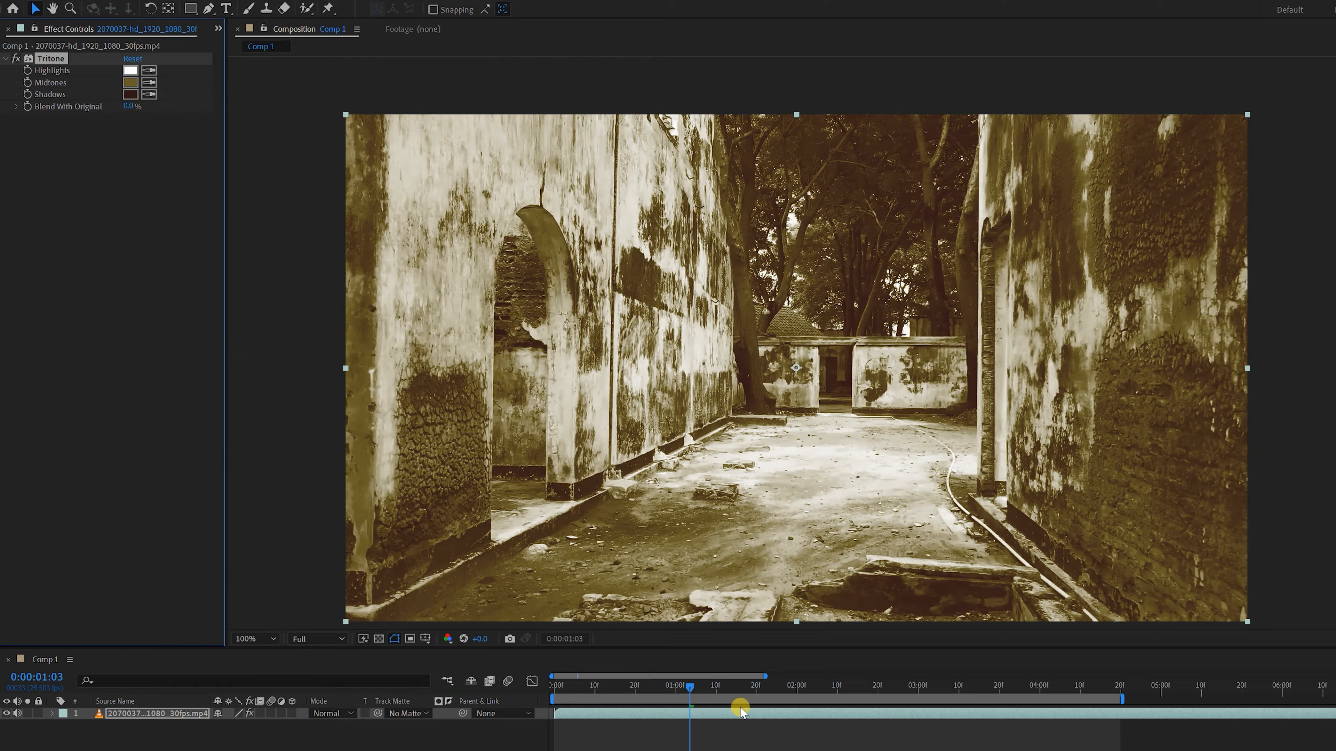
{"action": "left_click", "coordinate": [750, 726]}
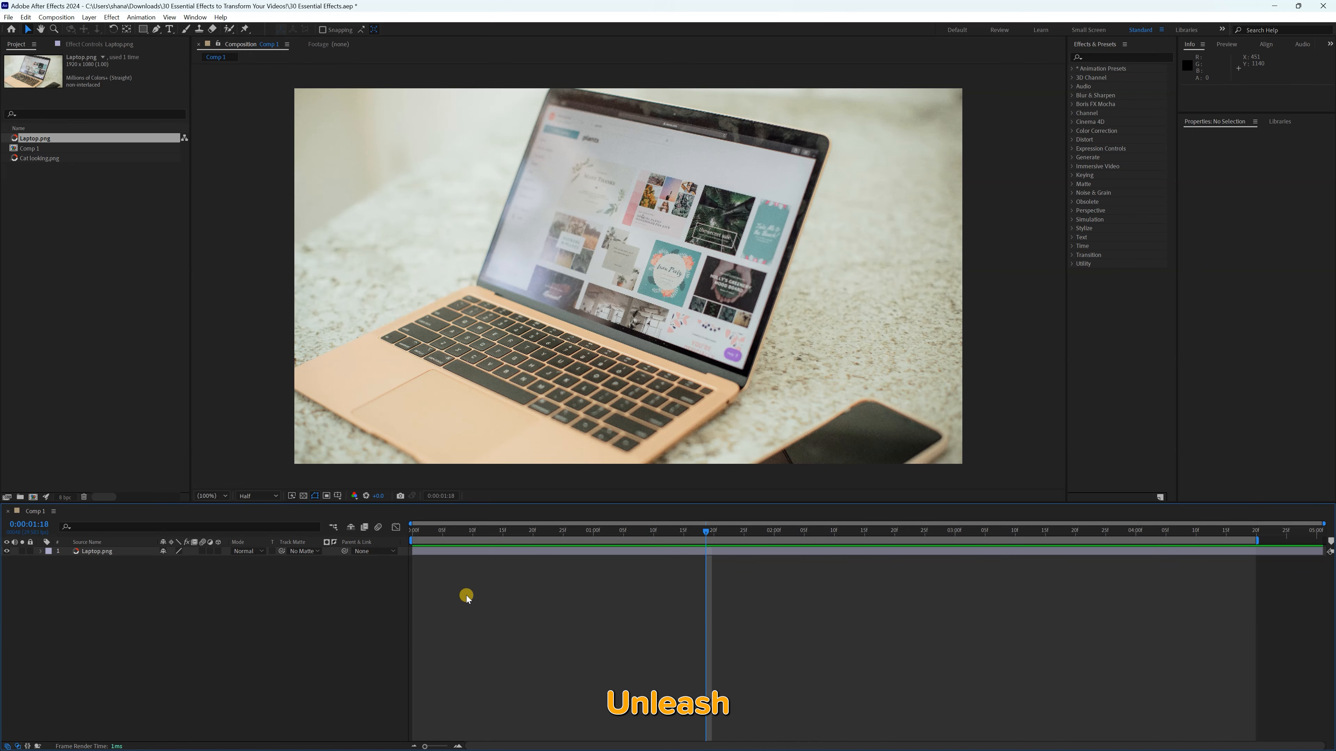
Place Cat looking.png over the laptop image, scaled to 50% and positioned at about 523, 779
{"action": "left_click_drag", "start_coordinate": [40, 158], "coordinate": [538, 304]}
{"action": "left_click_drag", "start_coordinate": [540, 246], "coordinate": [692, 214]}
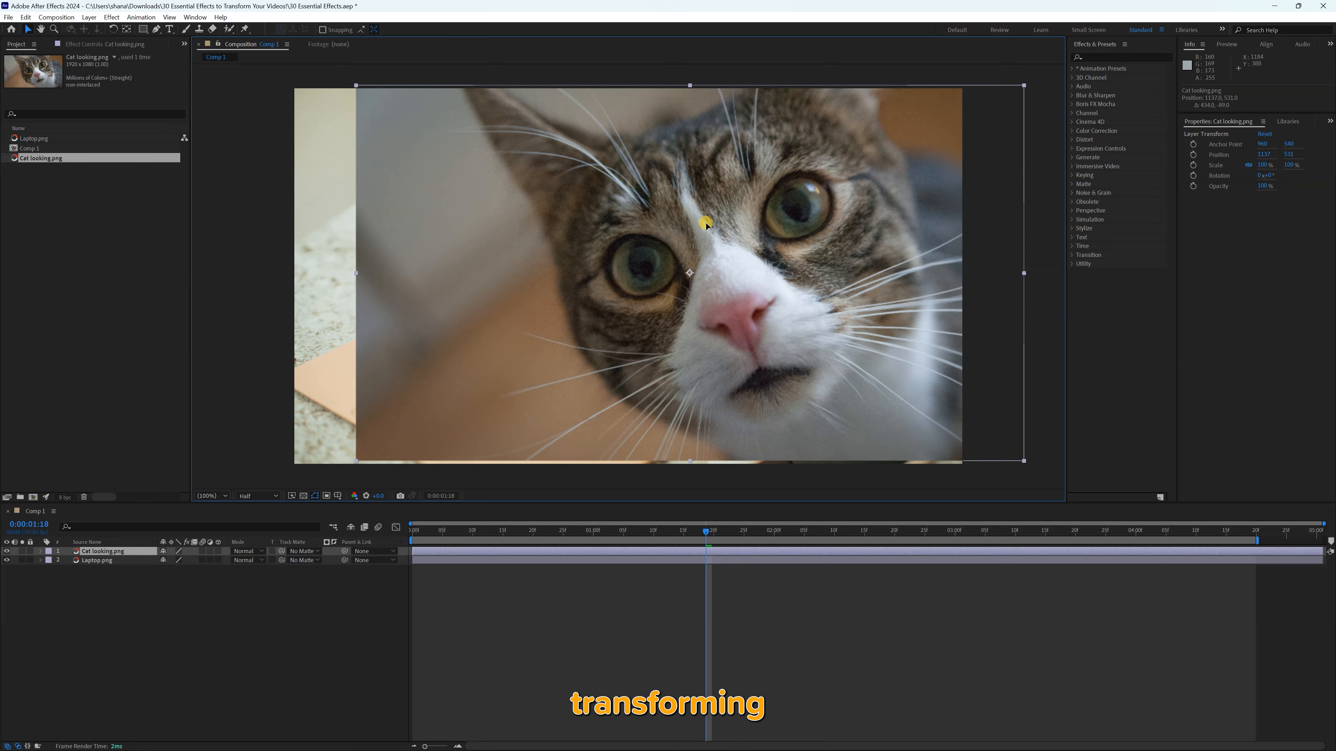
{"action": "left_click", "coordinate": [1261, 164]}
{"action": "type", "text": "50"}
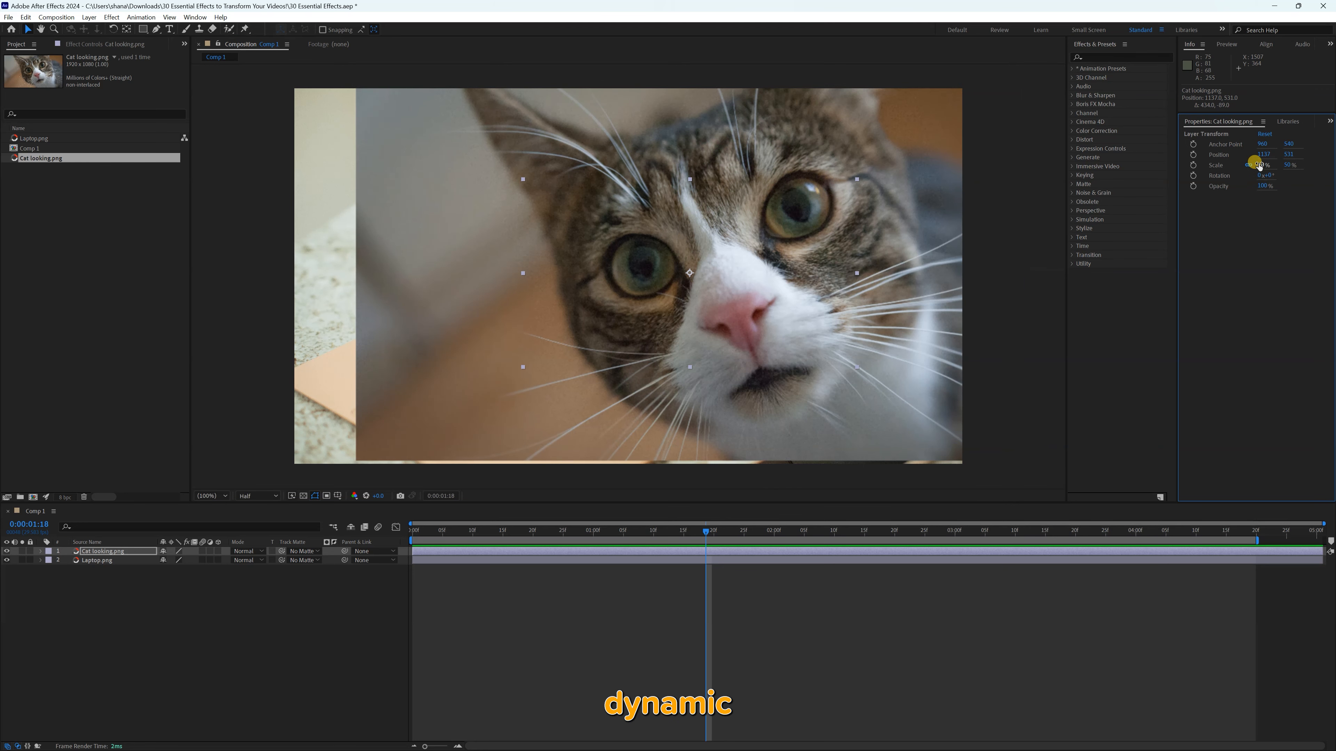
{"action": "key", "text": "Return"}
{"action": "left_click_drag", "start_coordinate": [597, 296], "coordinate": [444, 397]}
Find the Corner Pin effect and apply it to the Cat looking.png layer
{"action": "left_click", "coordinate": [1126, 55]}
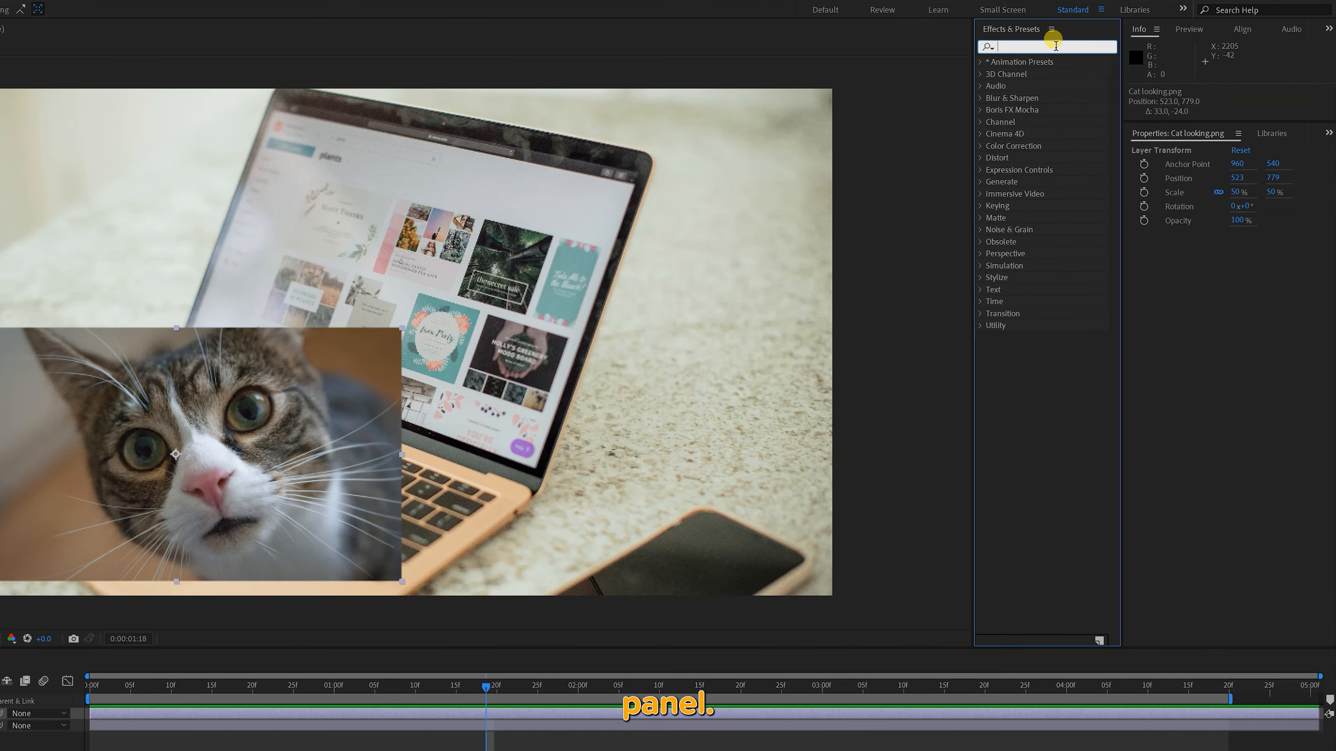
{"action": "type", "text": "corner pi"}
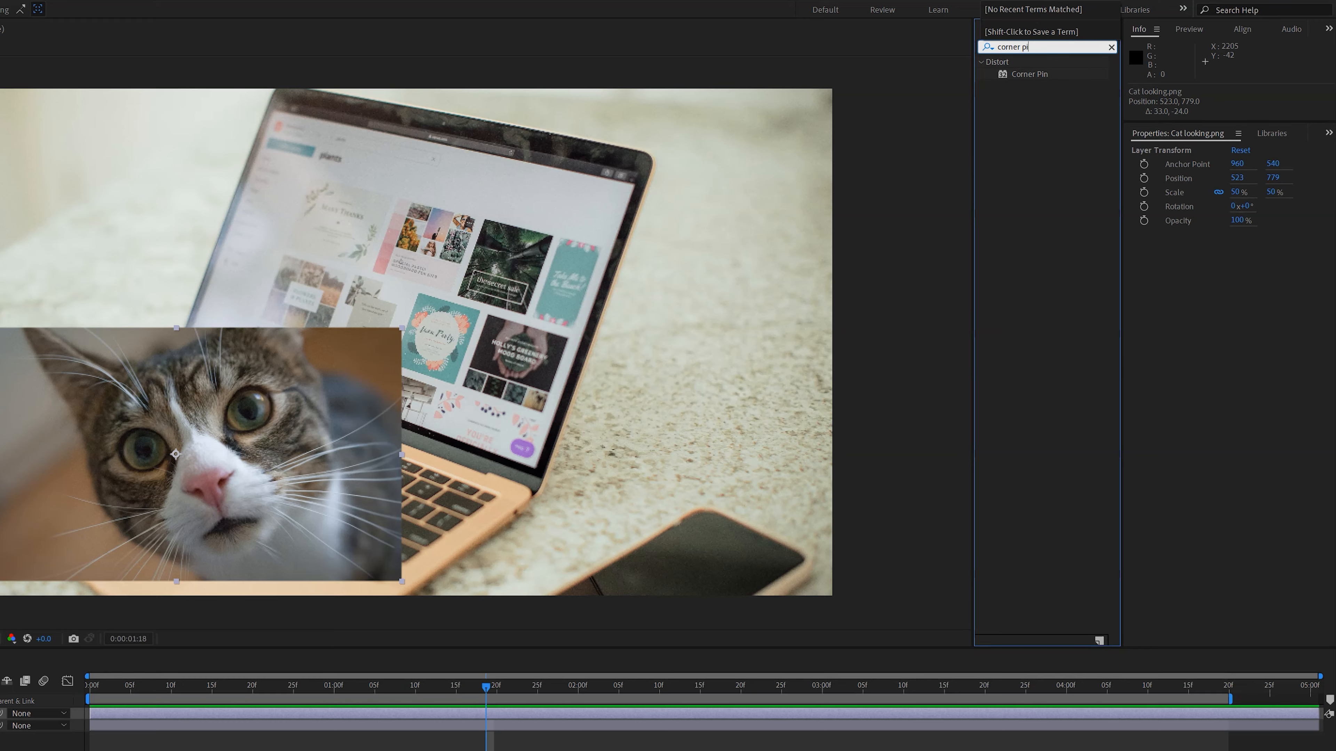
{"action": "double_click", "coordinate": [993, 76]}
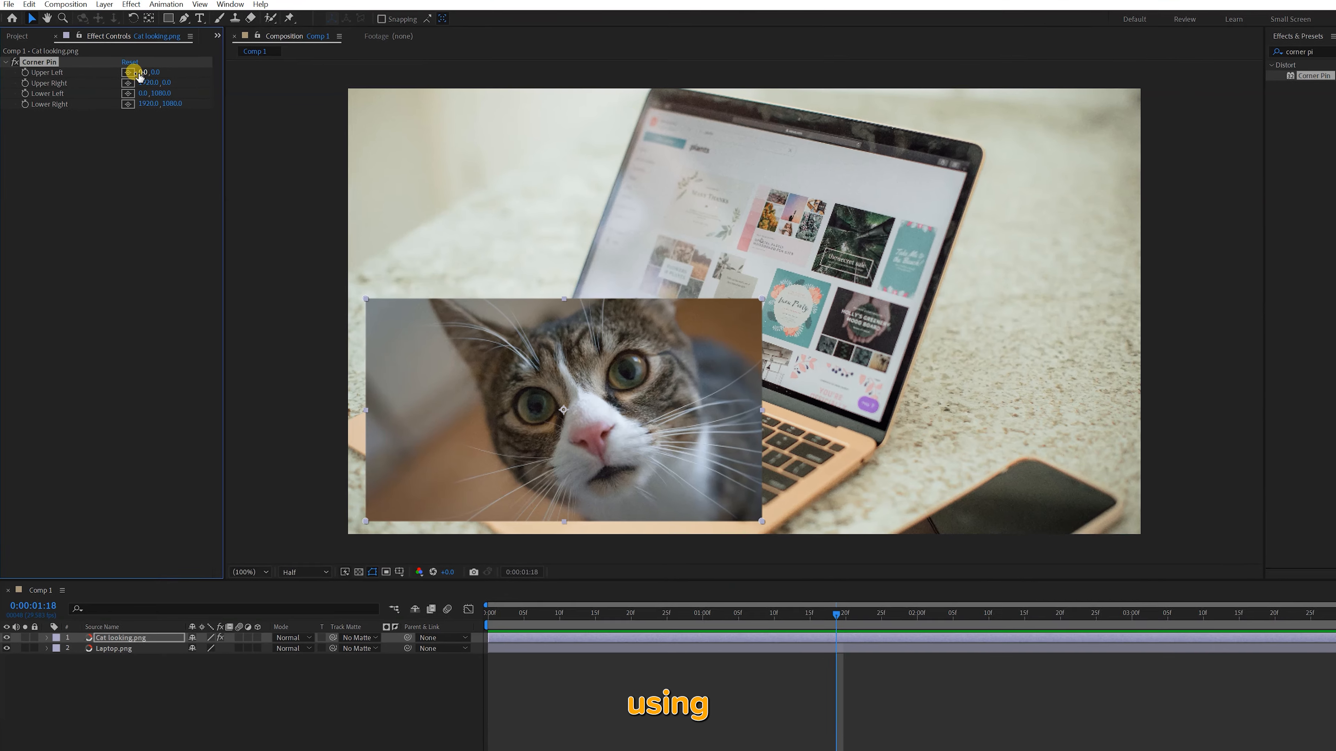
{"action": "left_click_drag", "start_coordinate": [84, 74], "coordinate": [143, 66]}
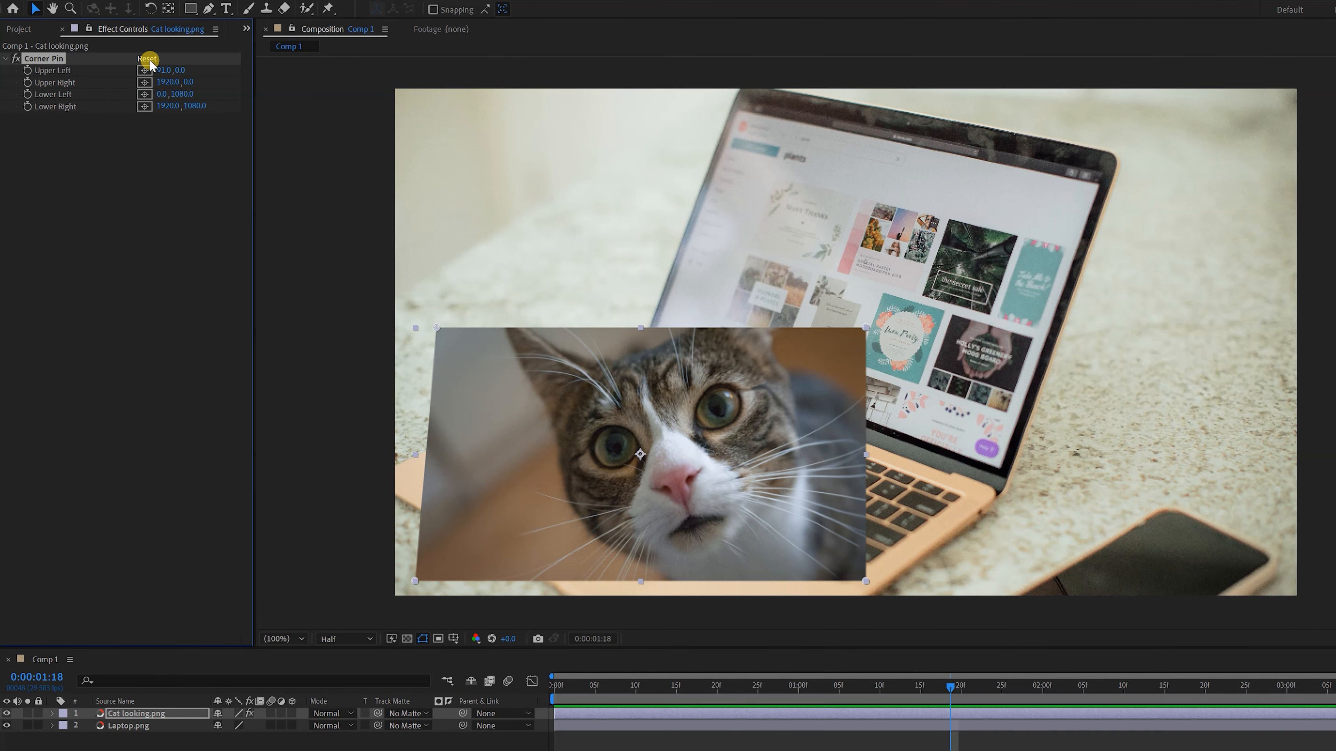
{"action": "left_click", "coordinate": [148, 59]}
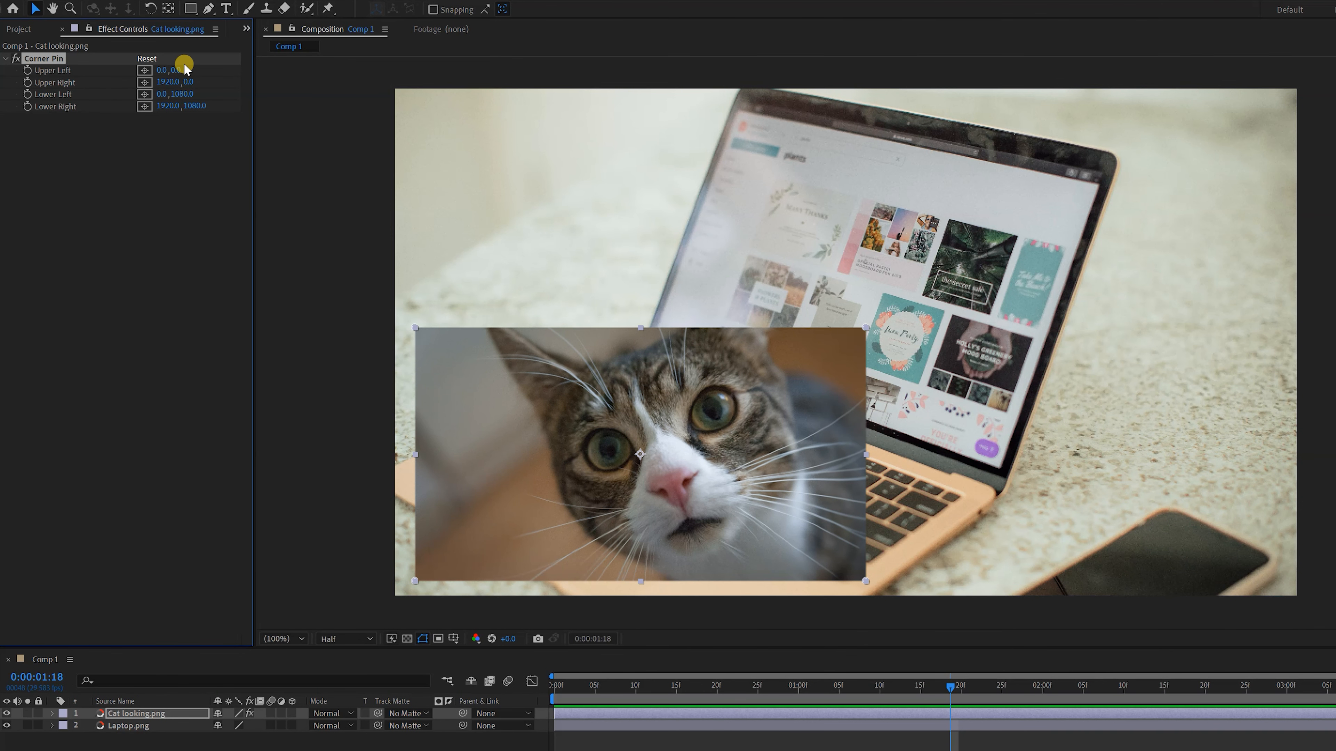
Move the cat image over the laptop and pin its four corners to the corners of the laptop's screen
{"action": "scroll", "coordinate": [866, 329], "scroll_direction": "up", "scroll_amount": 3}
{"action": "scroll", "coordinate": [867, 328], "scroll_direction": "up", "scroll_amount": 1}
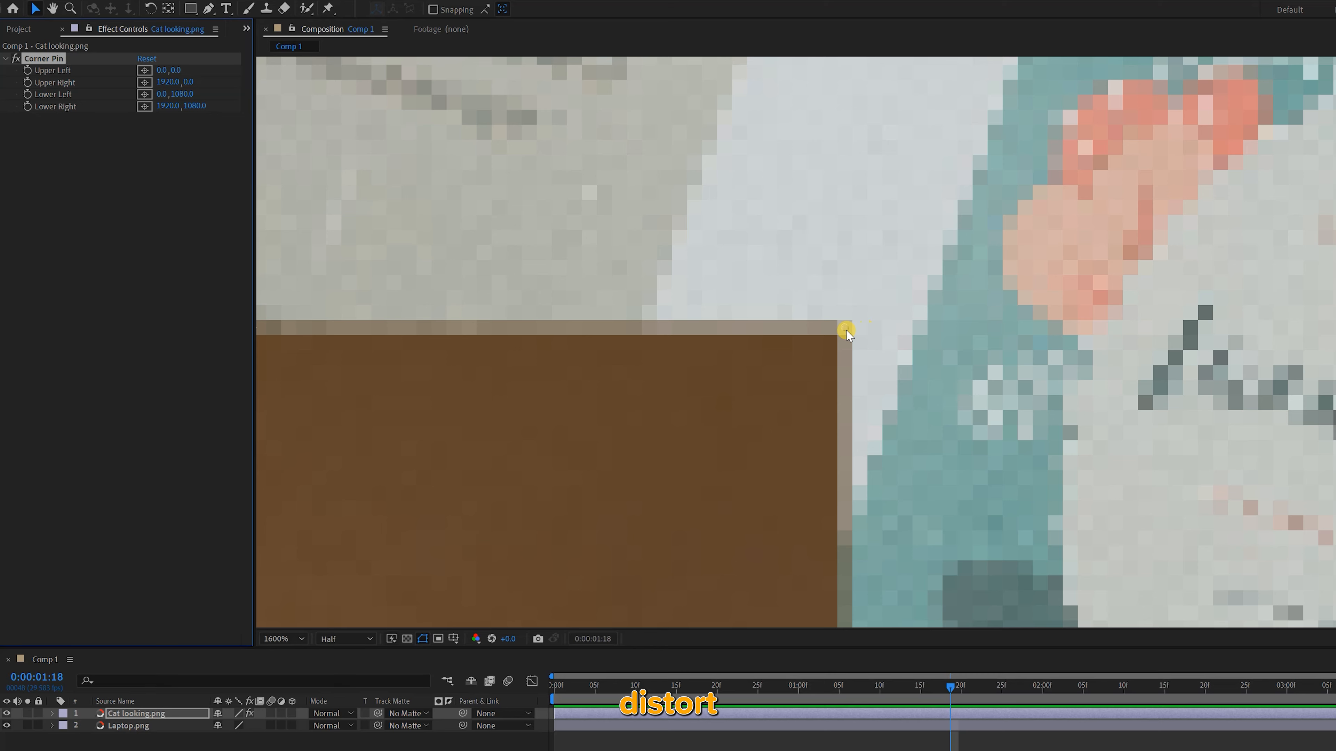
{"action": "scroll", "coordinate": [845, 327], "scroll_direction": "down", "scroll_amount": 8}
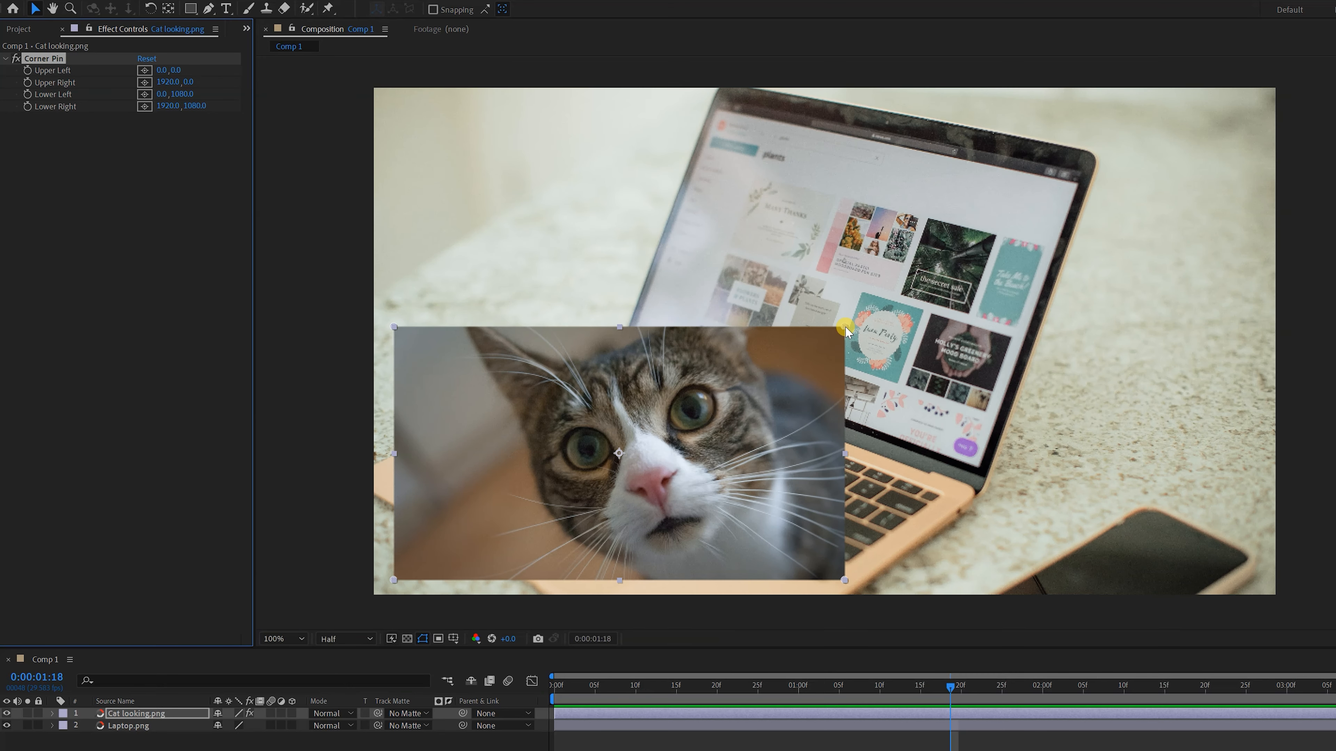
{"action": "left_click_drag", "start_coordinate": [610, 386], "coordinate": [855, 227]}
{"action": "left_click_drag", "start_coordinate": [639, 168], "coordinate": [721, 96]}
{"action": "left_click_drag", "start_coordinate": [638, 421], "coordinate": [626, 345]}
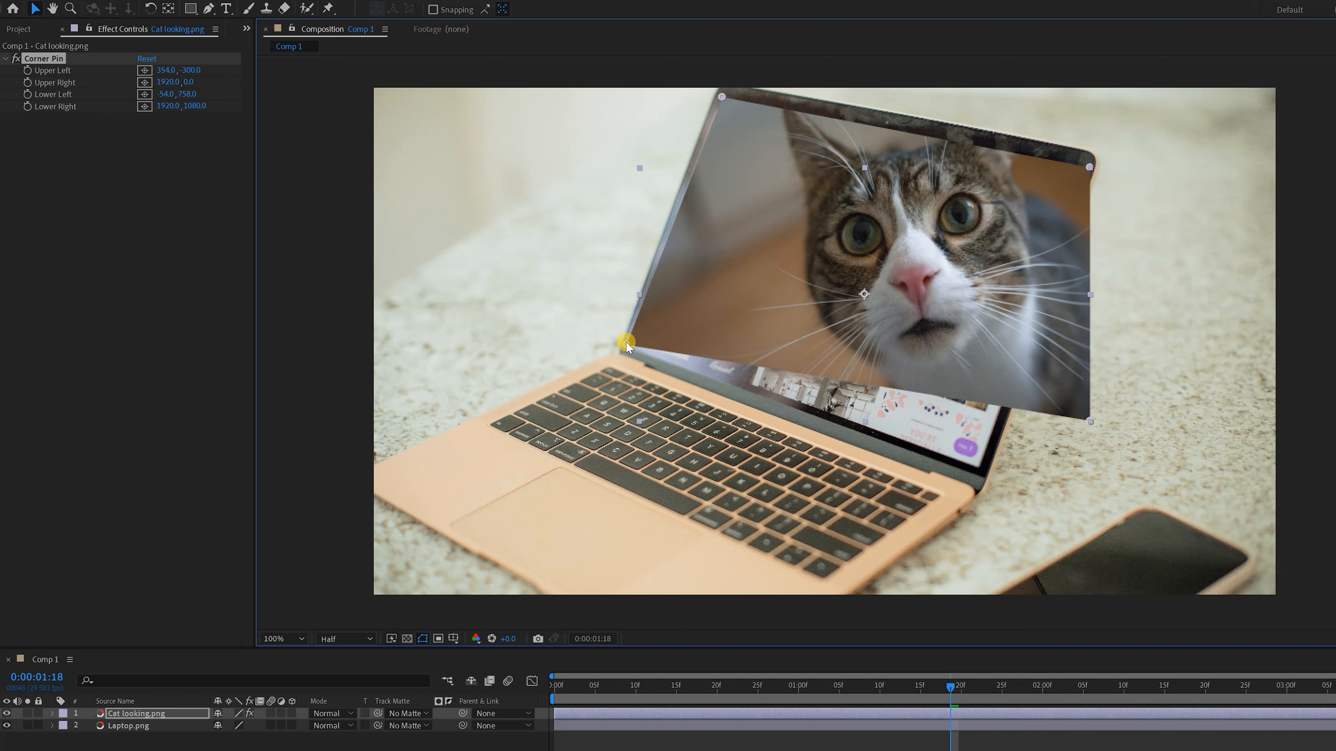
{"action": "left_click_drag", "start_coordinate": [1089, 421], "coordinate": [977, 467]}
{"action": "left_click_drag", "start_coordinate": [1089, 167], "coordinate": [1082, 173]}
{"action": "left_click", "coordinate": [1193, 358]}
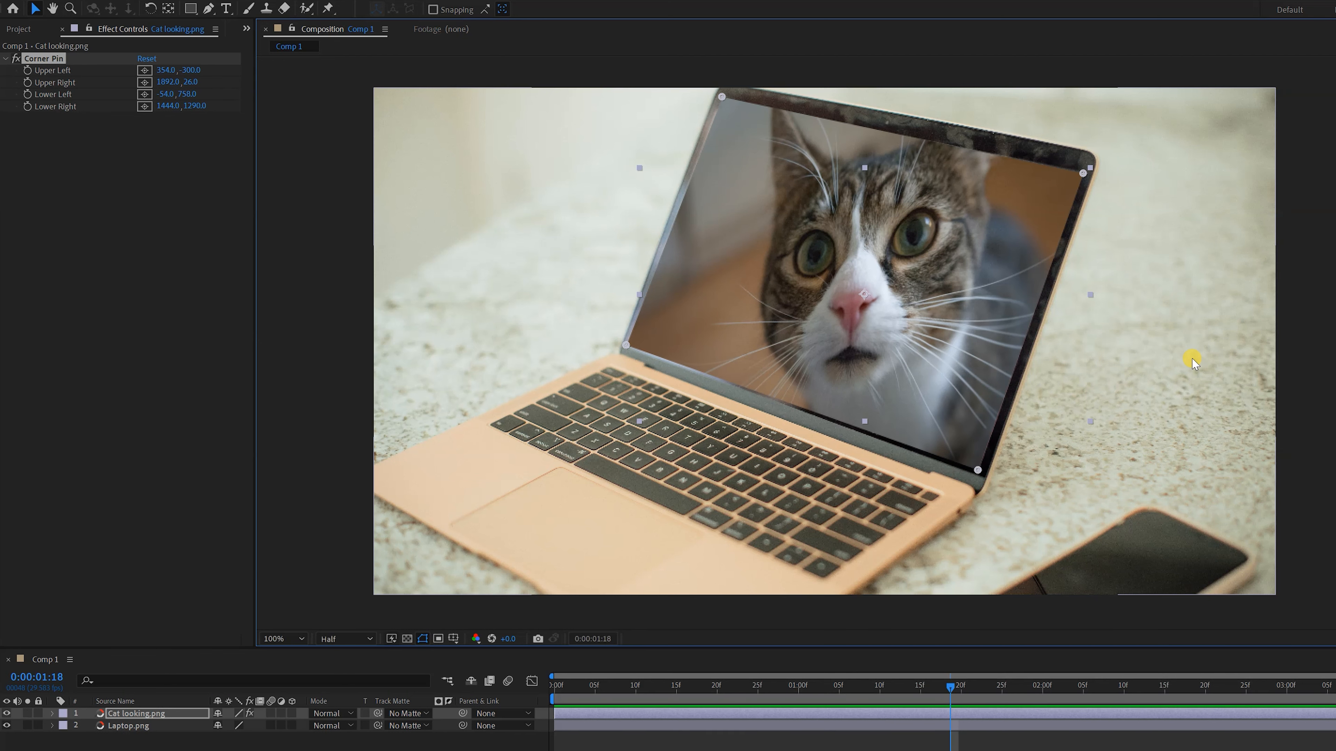
Add a text layer reading CAT beside the laptop keyboard and return to the Selection tool
{"action": "key", "text": "ctrl+t"}
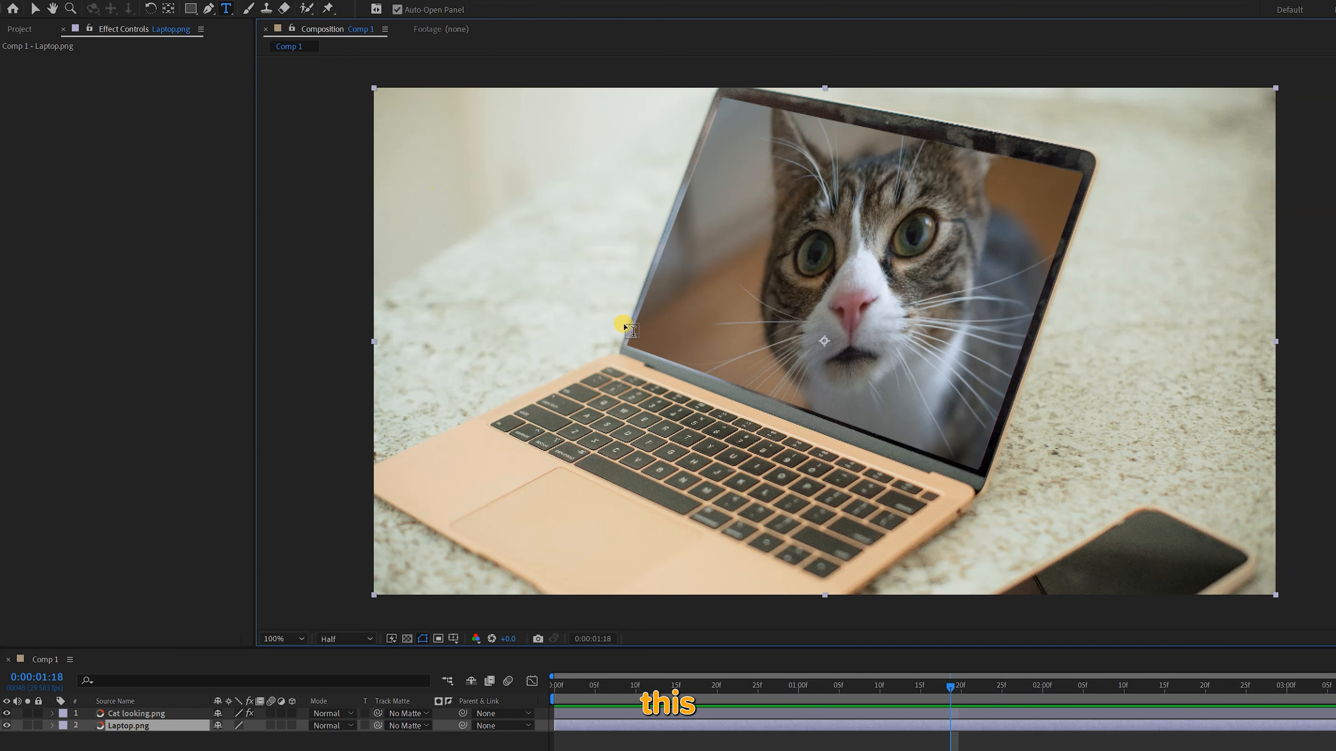
{"action": "left_click", "coordinate": [508, 440]}
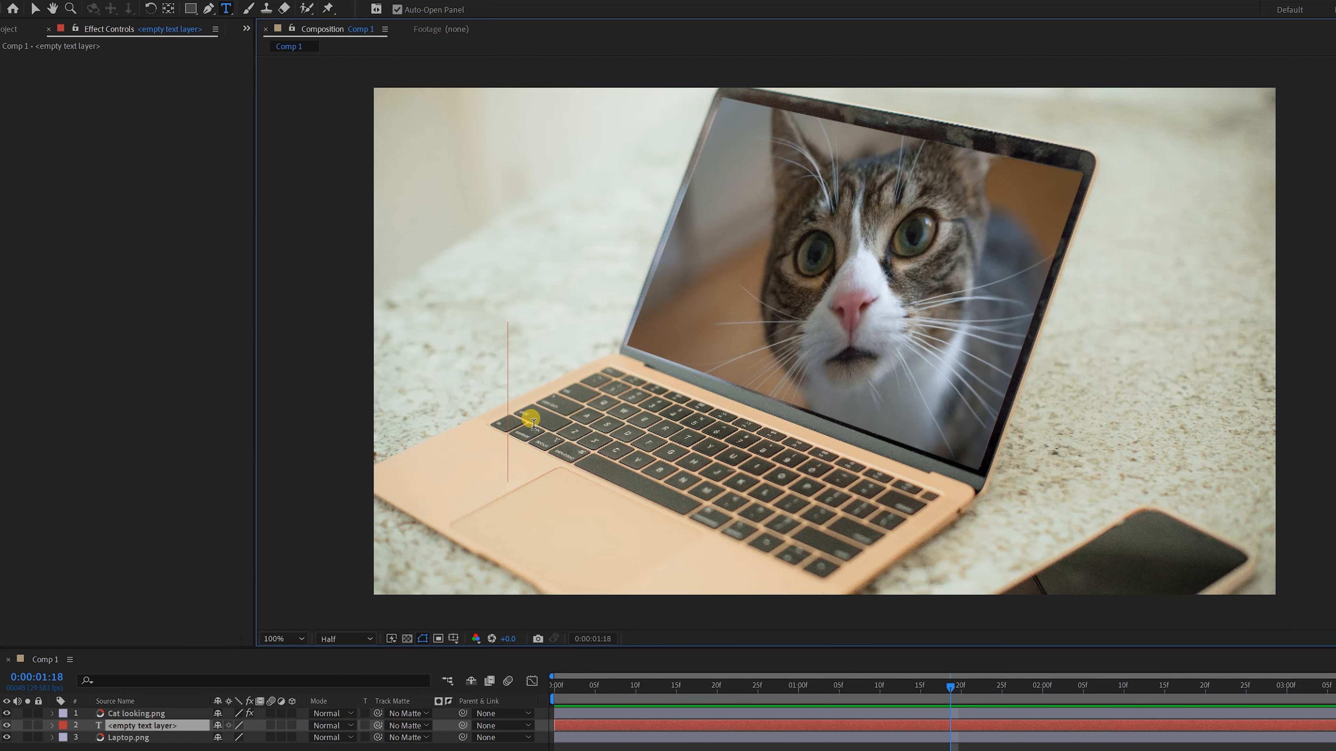
{"action": "type", "text": "CAT"}
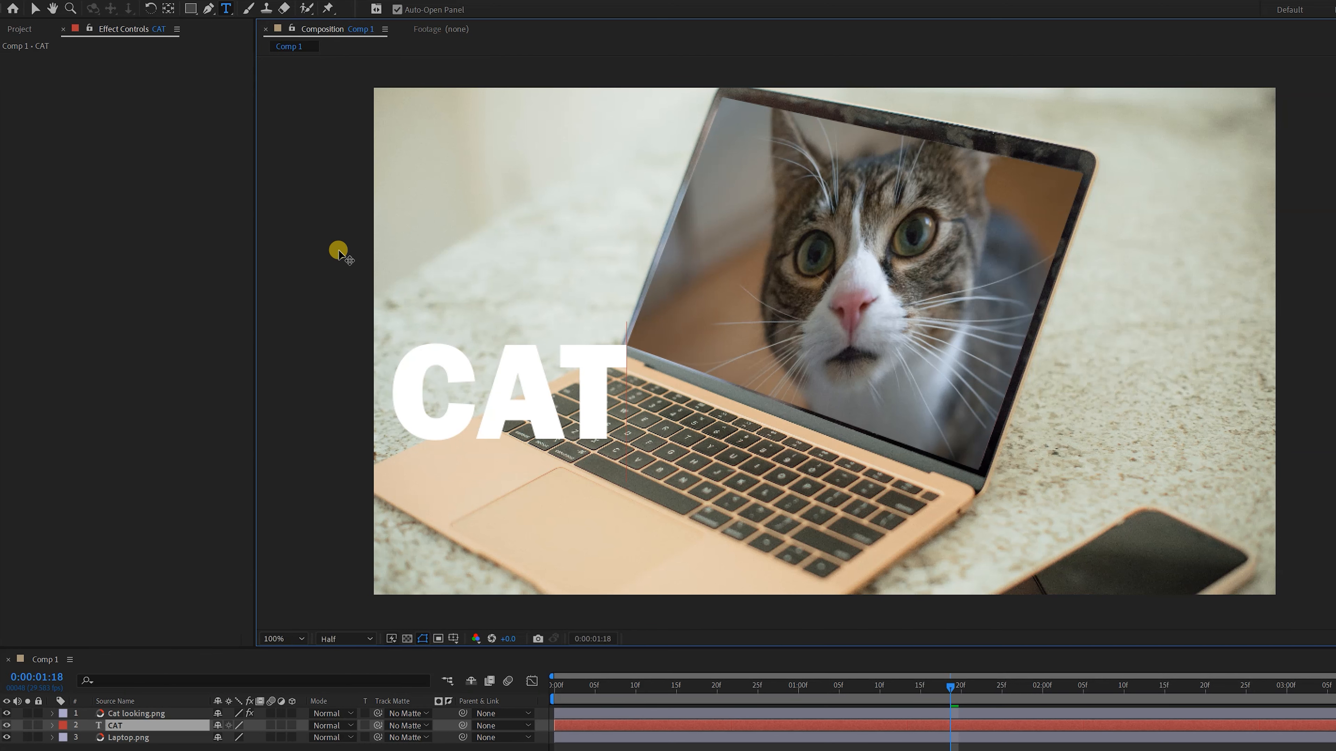
{"action": "left_click", "coordinate": [37, 9]}
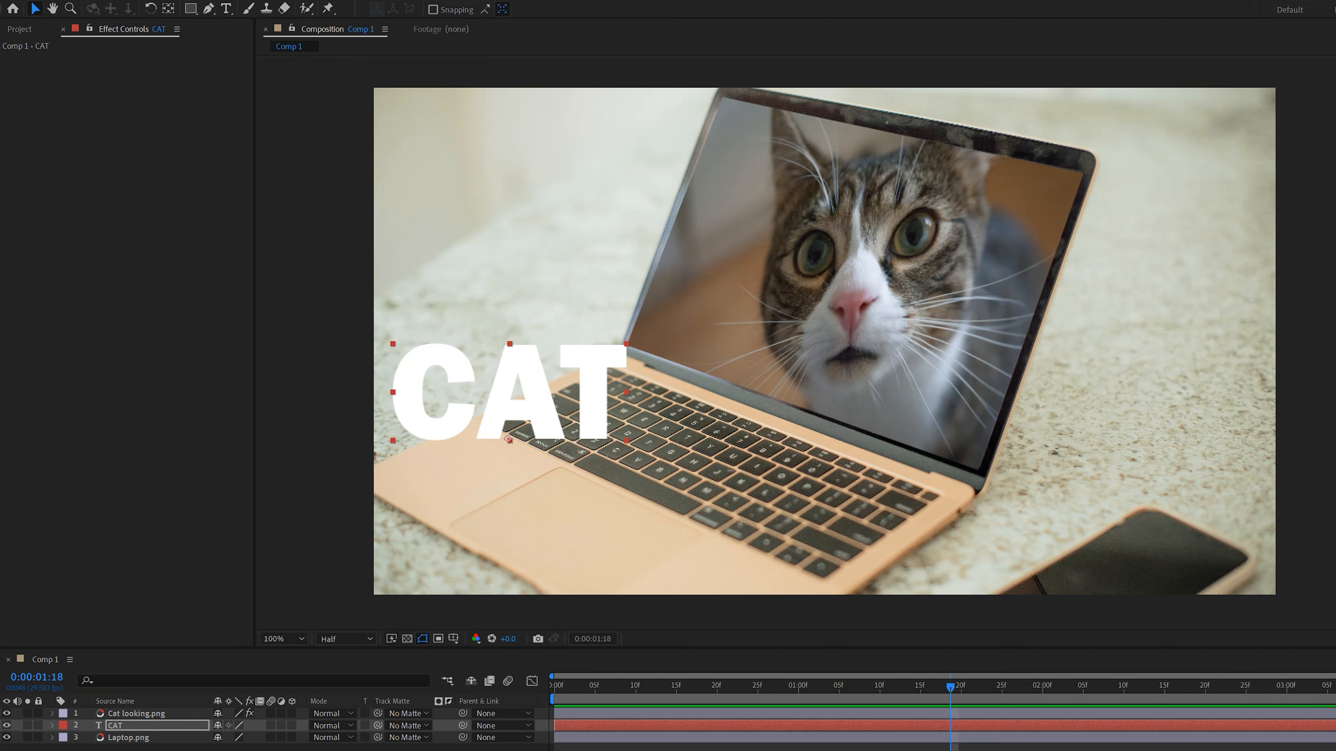
Try Corner Pin directly on the CAT text layer, moving the text over the keyboard and shifting its upper-left pin, and undo it
{"action": "left_click", "coordinate": [113, 725]}
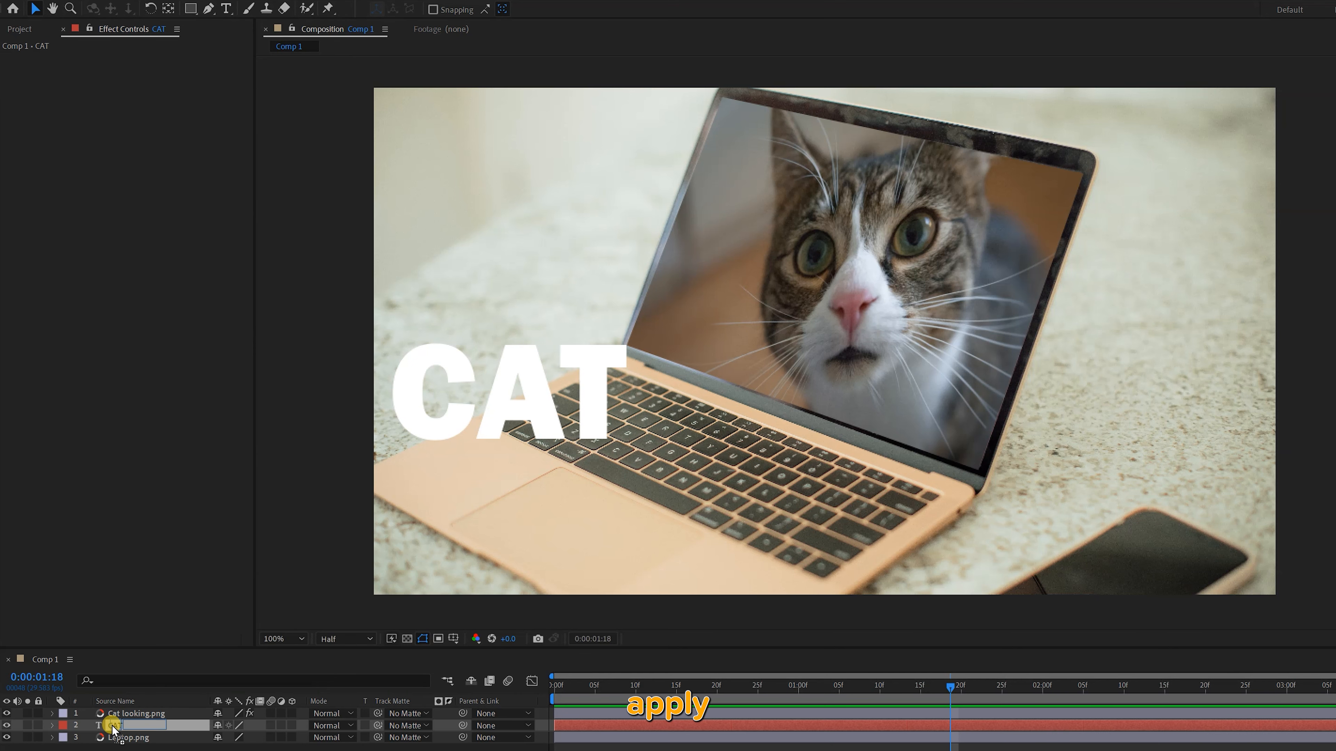
{"action": "left_click_drag", "start_coordinate": [112, 725], "coordinate": [112, 726]}
{"action": "left_click_drag", "start_coordinate": [523, 409], "coordinate": [675, 455]}
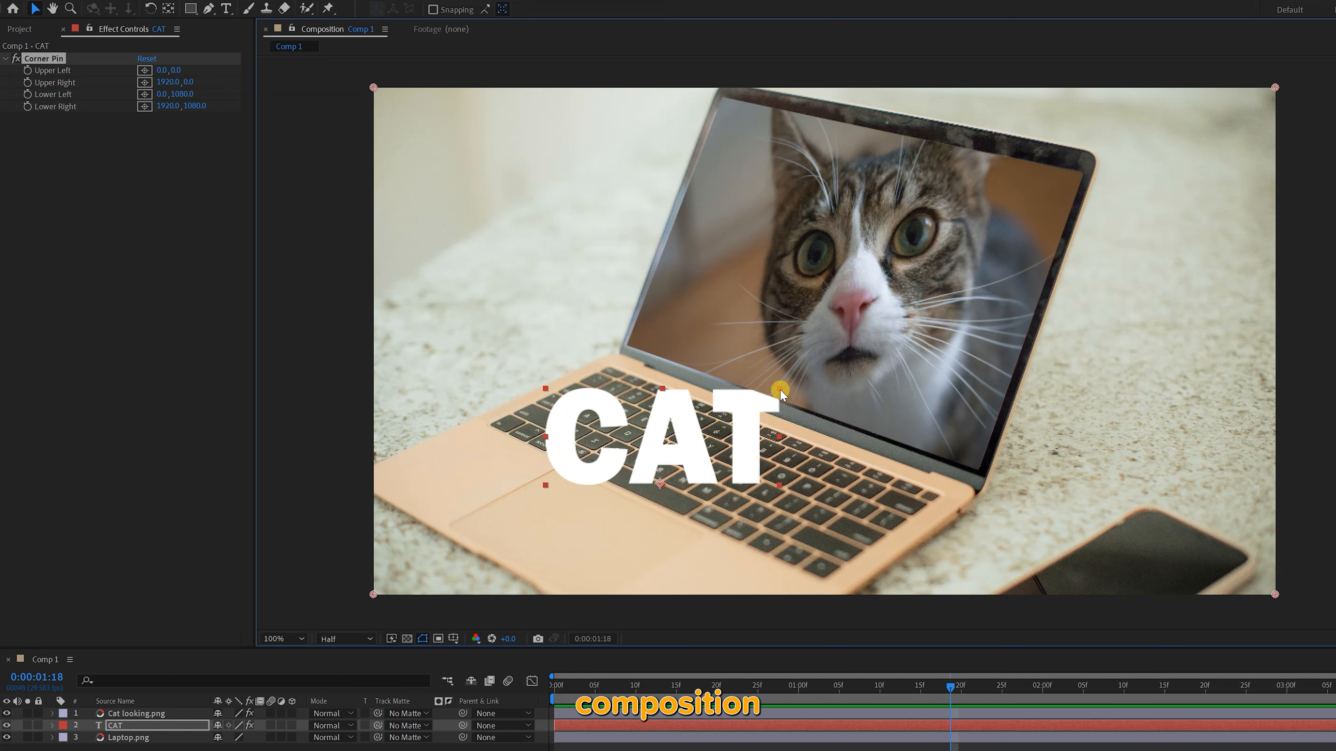
{"action": "left_click_drag", "start_coordinate": [373, 87], "coordinate": [472, 155]}
{"action": "key", "text": "ctrl+z"}
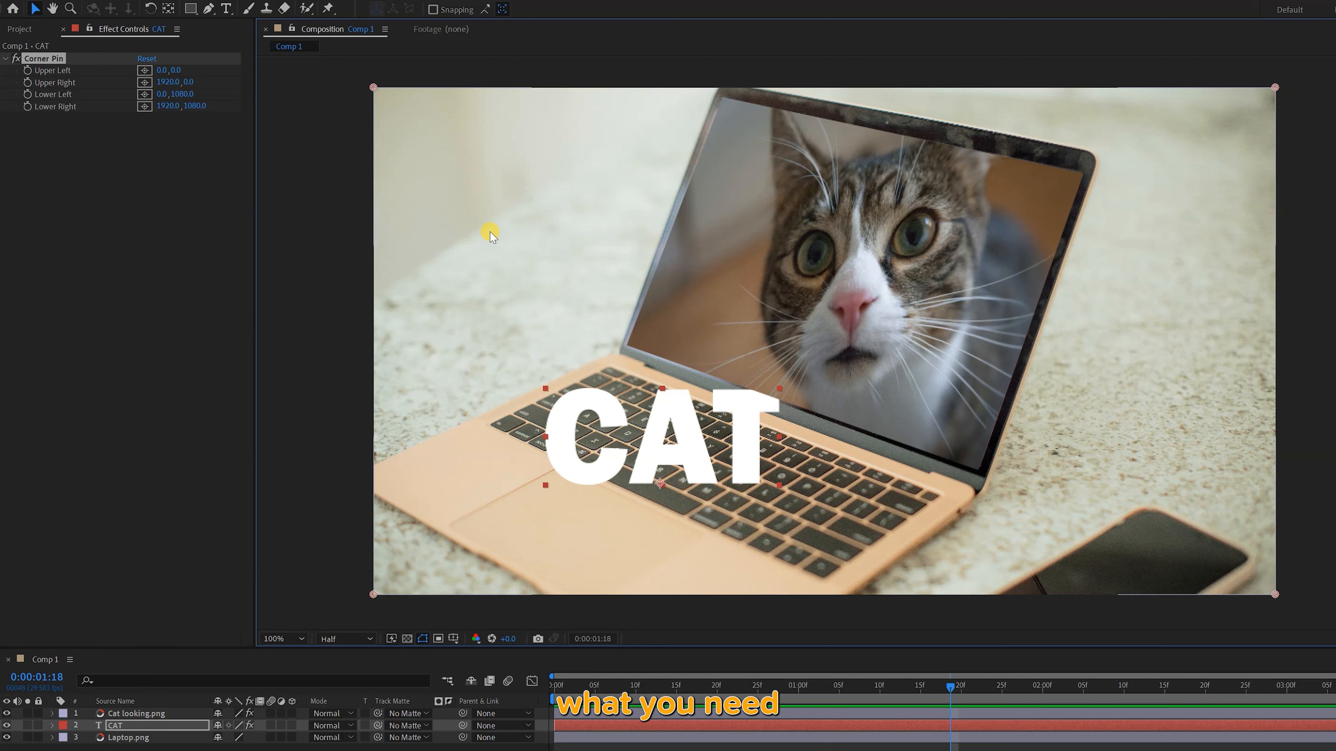
{"action": "key", "text": "ctrl+z"}
Pre-compose the CAT text layer
{"action": "left_click", "coordinate": [117, 728]}
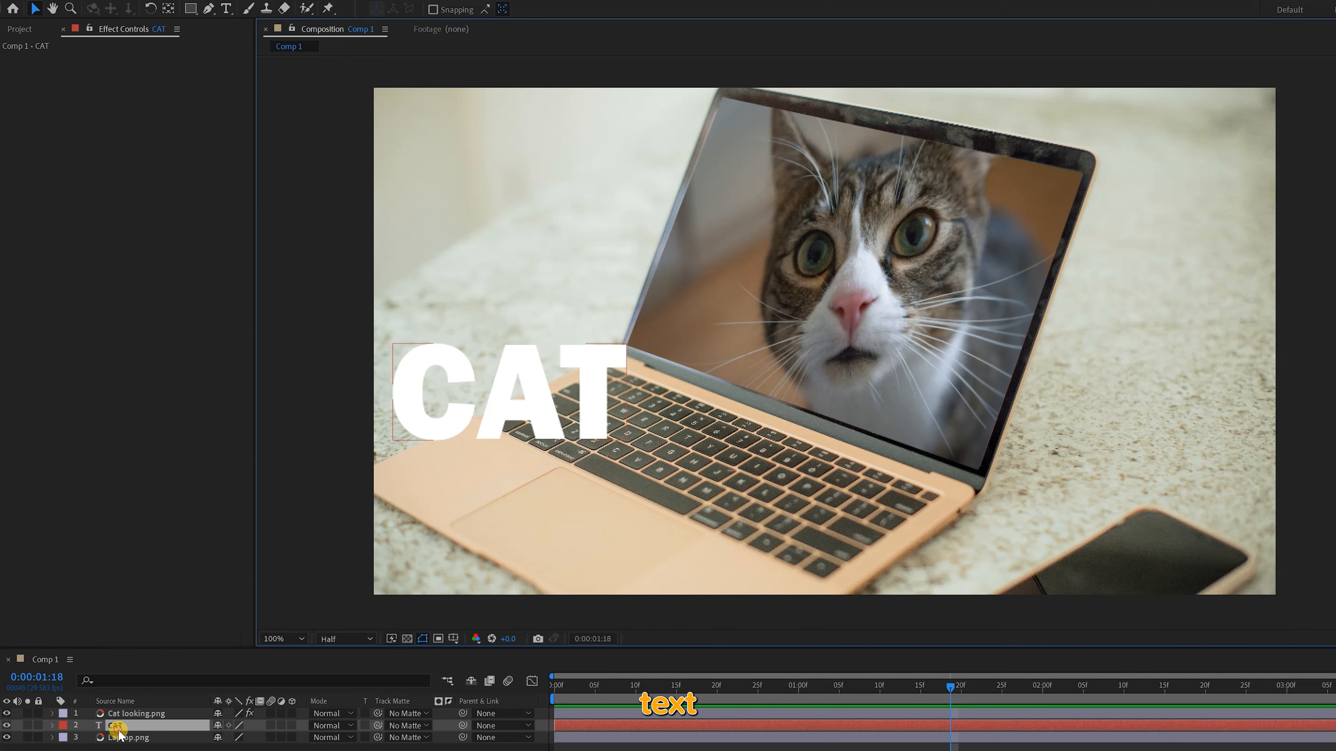
{"action": "right_click", "coordinate": [119, 732]}
{"action": "left_click", "coordinate": [193, 633]}
{"action": "left_click", "coordinate": [536, 325]}
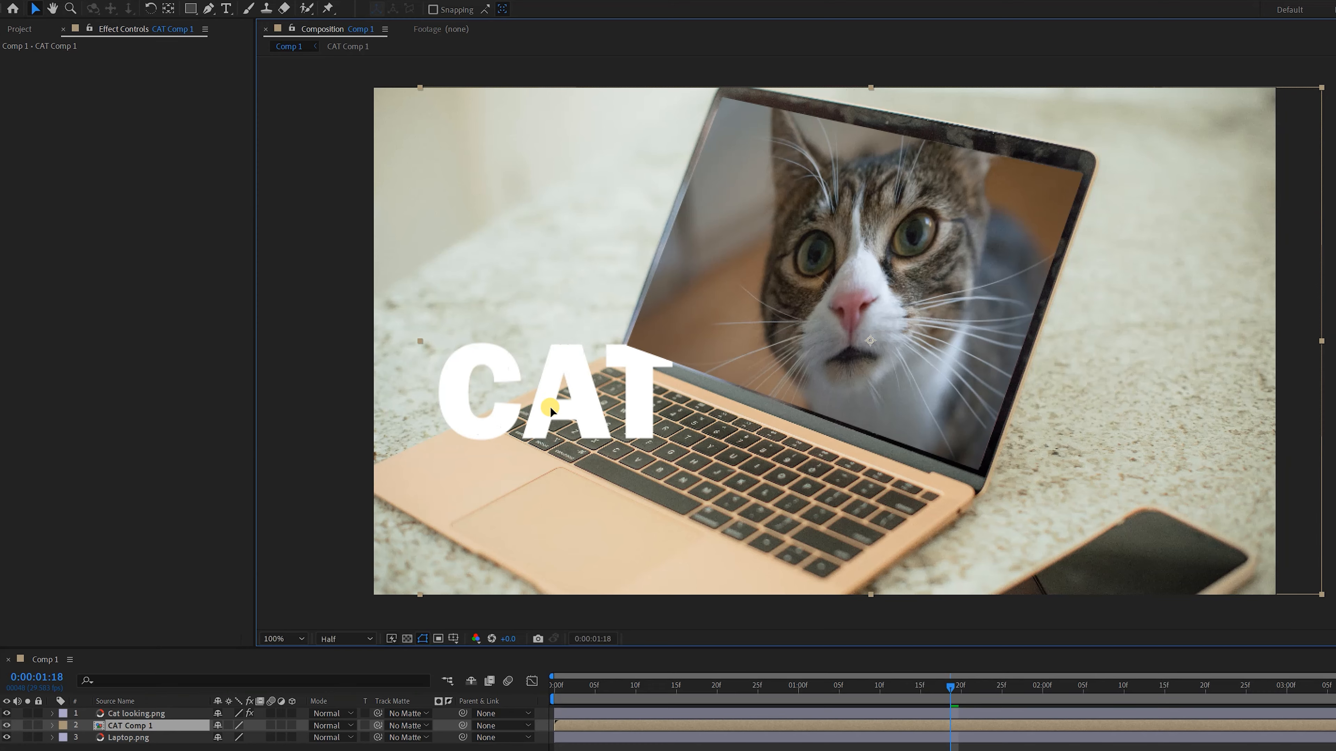
Open the CAT pre-composition, centre the text layer's anchor point and centre the text in the frame
{"action": "double_click", "coordinate": [115, 723]}
{"action": "left_click", "coordinate": [113, 715]}
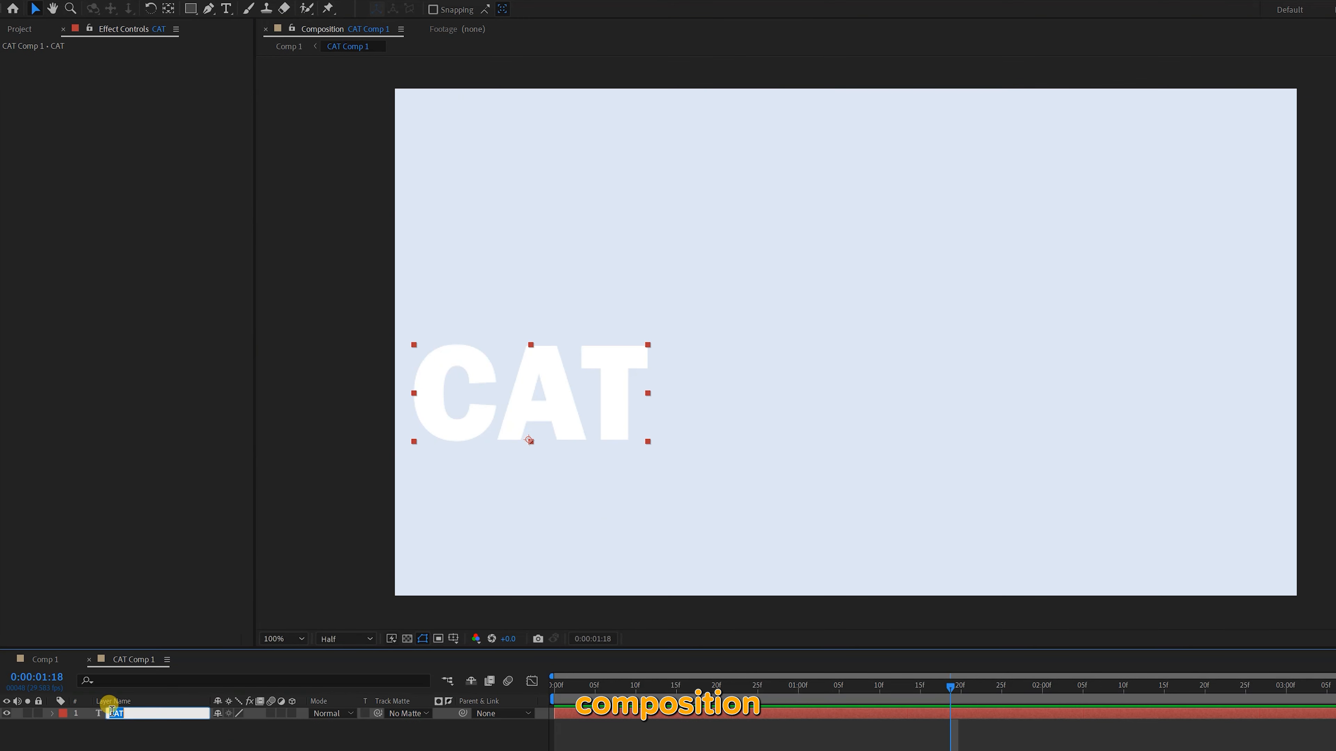
{"action": "left_click", "coordinate": [113, 714]}
{"action": "left_click", "coordinate": [103, 725]}
{"action": "double_click", "coordinate": [100, 717]}
{"action": "left_click", "coordinate": [115, 736]}
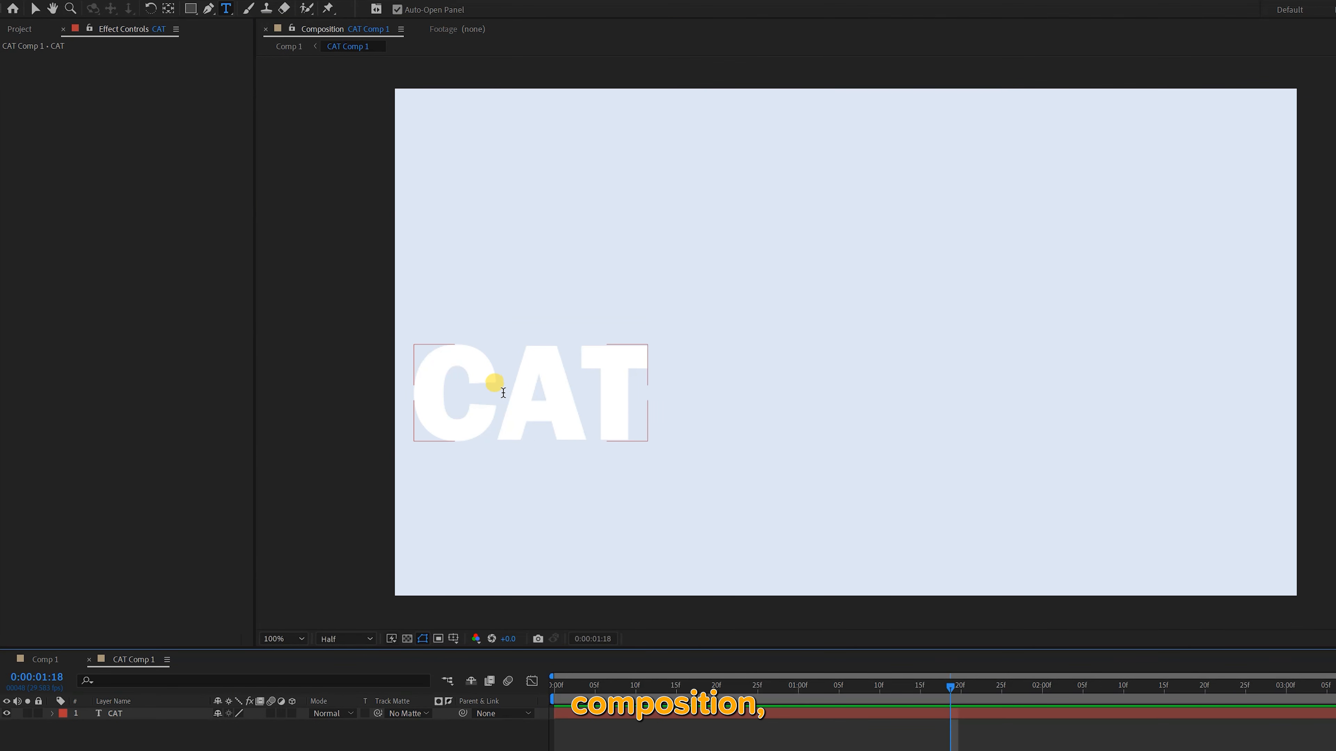
{"action": "left_click", "coordinate": [35, 8]}
{"action": "left_click_drag", "start_coordinate": [483, 390], "coordinate": [796, 361]}
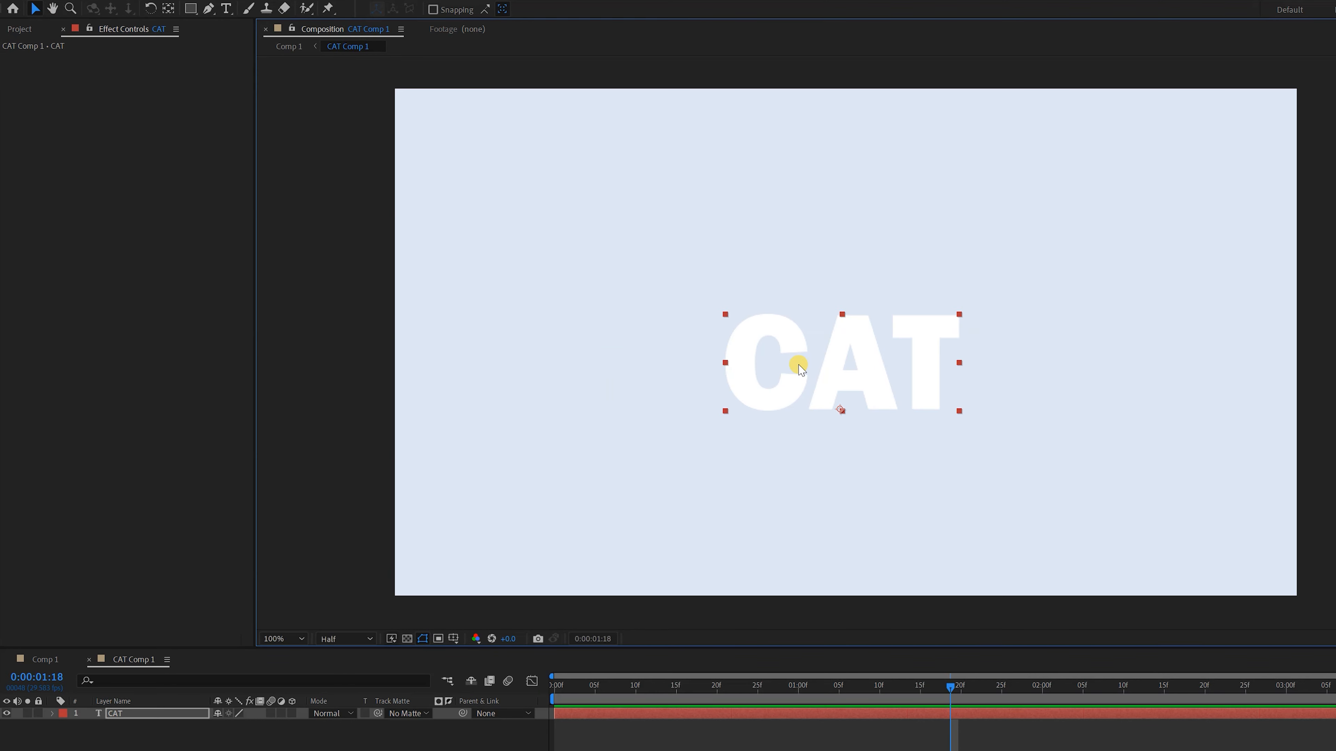
{"action": "key", "text": "ctrl+alt+Home"}
{"action": "key", "text": "ctrl+Home"}
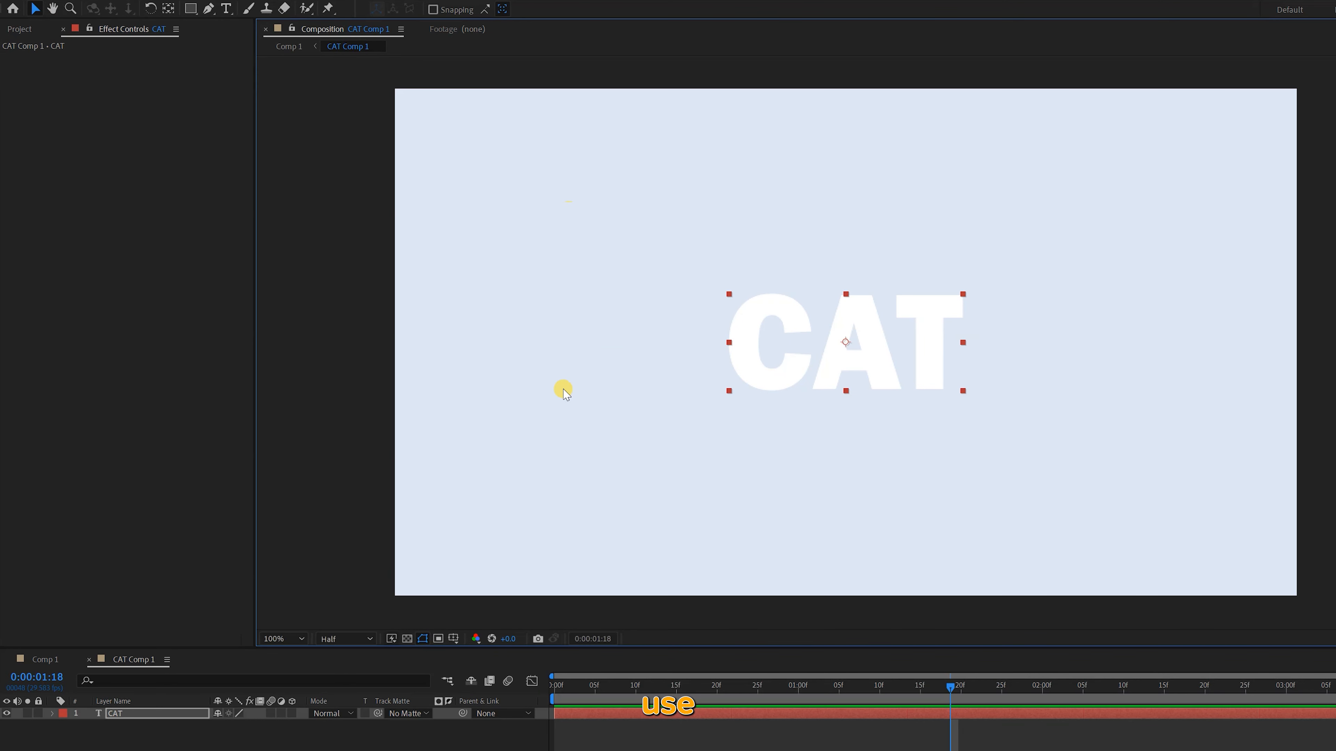
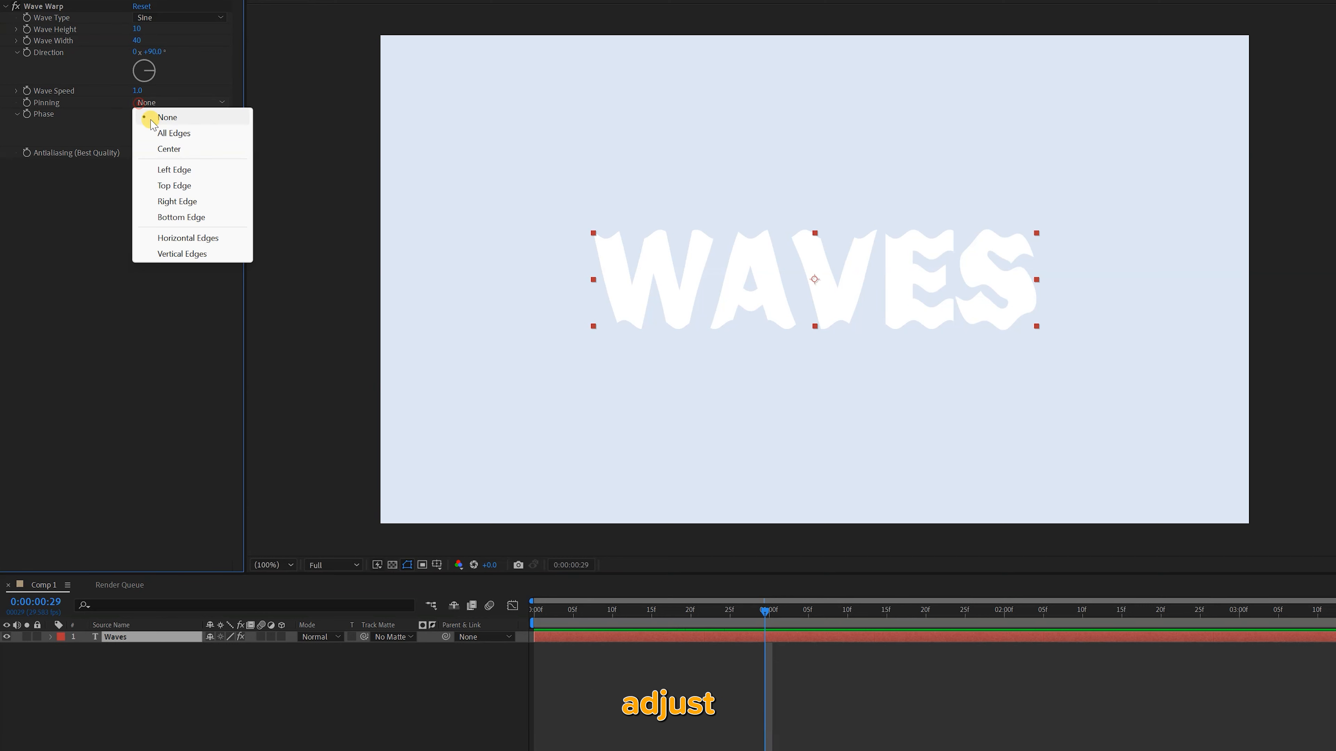
Move back to an earlier frame and set the pinning of the Waves text's Wave Warp to Left Edge
{"action": "left_click_drag", "start_coordinate": [763, 610], "coordinate": [579, 618]}
{"action": "left_click", "coordinate": [155, 103]}
{"action": "left_click", "coordinate": [164, 170]}
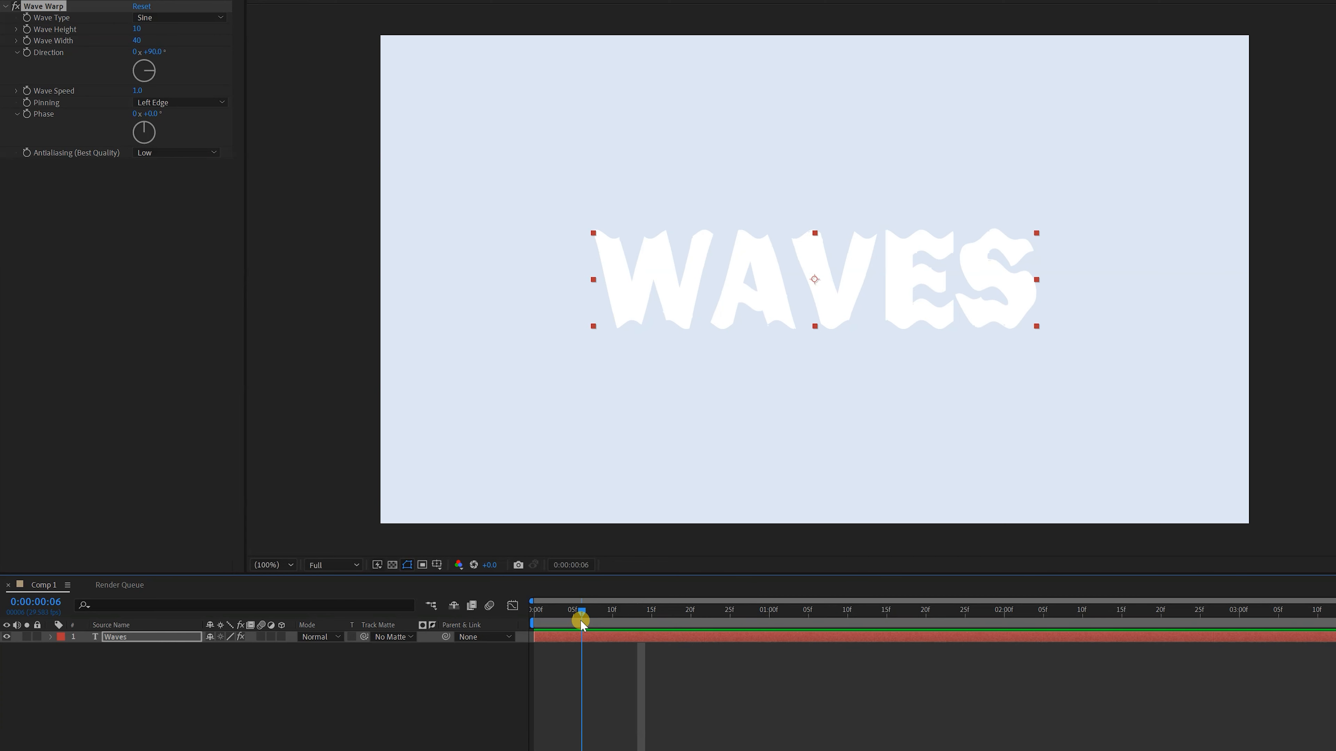
Set Wave Warp antialiasing to High and increase the wave width, scrubbing through the timeline to check the motion
{"action": "left_click", "coordinate": [182, 157]}
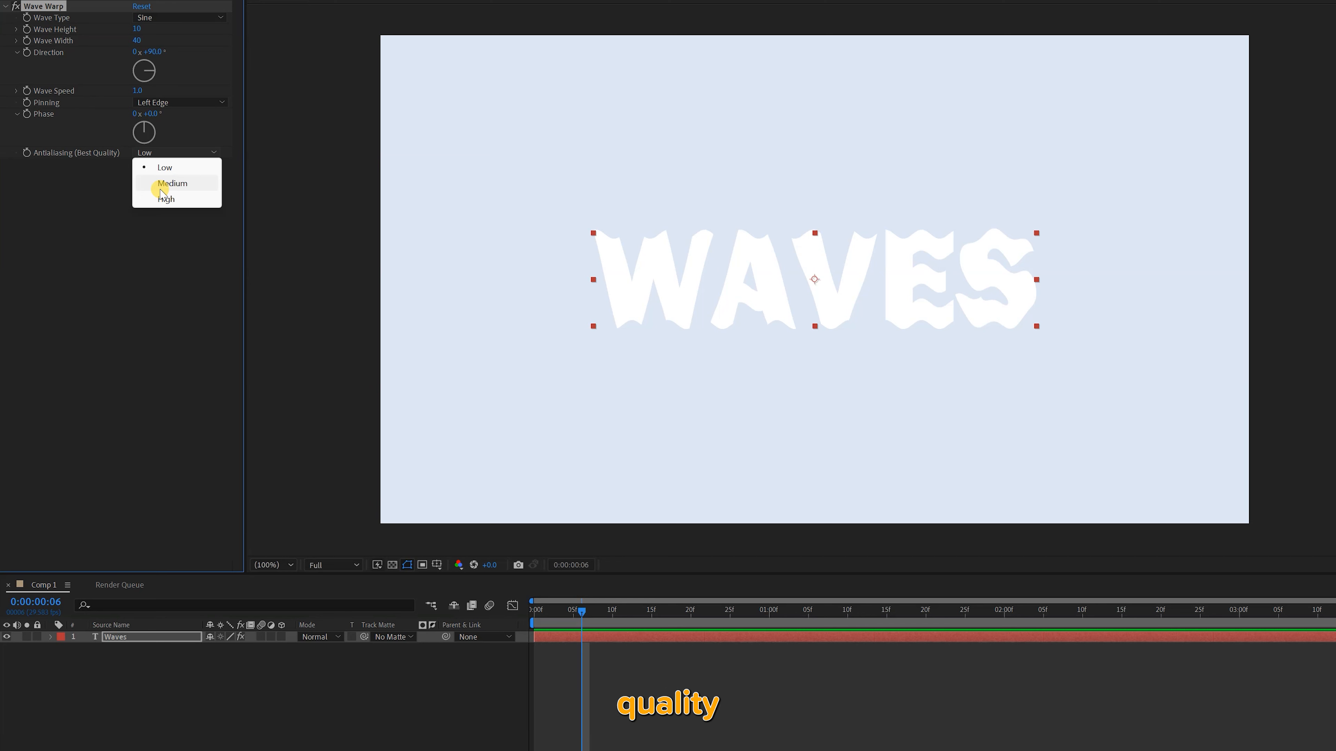
{"action": "left_click", "coordinate": [165, 199]}
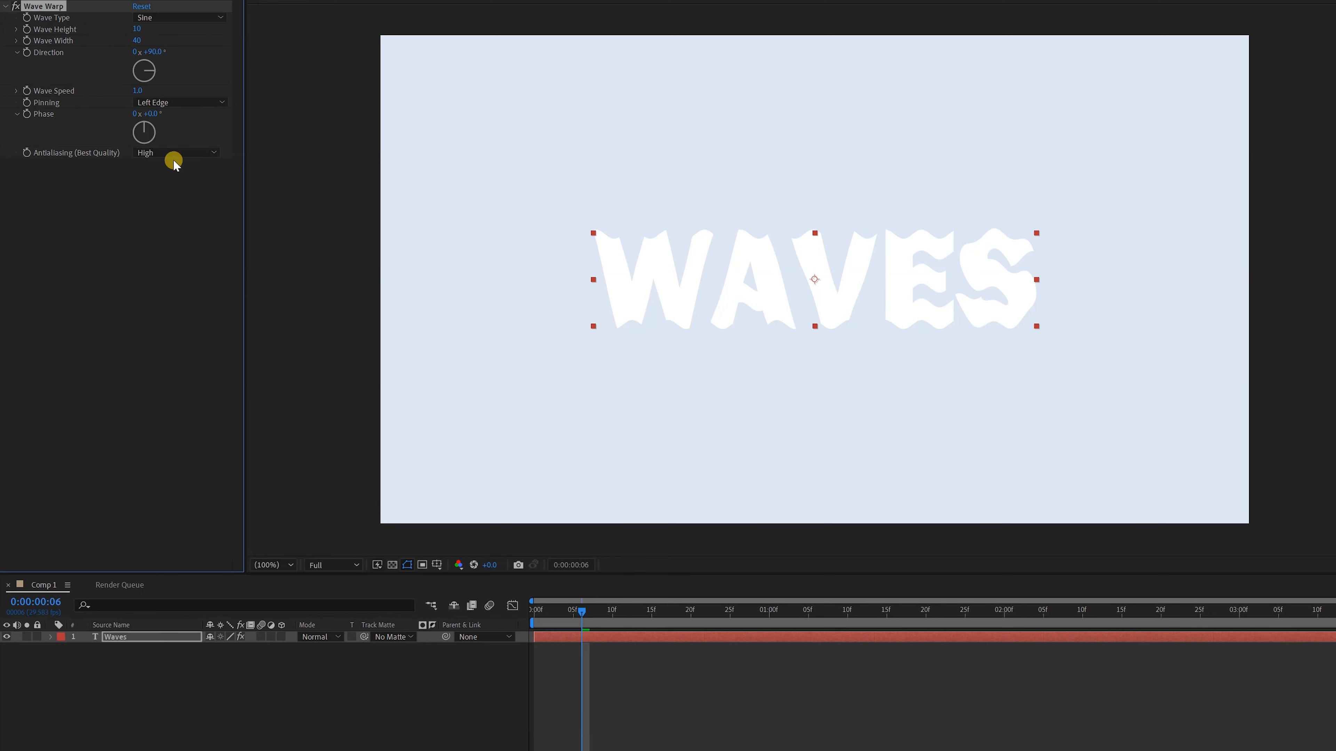
{"action": "left_click_drag", "start_coordinate": [135, 40], "coordinate": [700, 62]}
{"action": "left_click_drag", "start_coordinate": [587, 610], "coordinate": [1063, 620]}
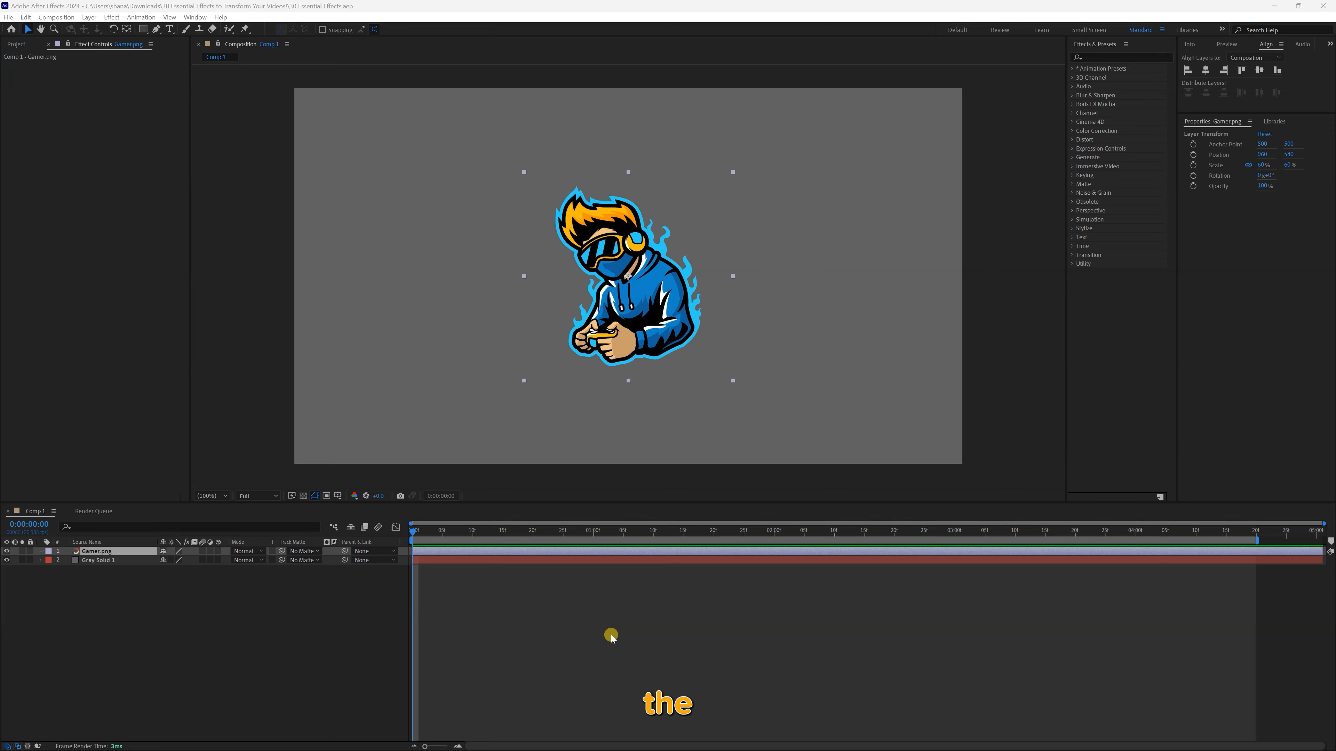
Find the CC Light Sweep effect and apply it to the Gamer.png layer
{"action": "left_click", "coordinate": [1057, 50]}
{"action": "type", "text": "light sw"}
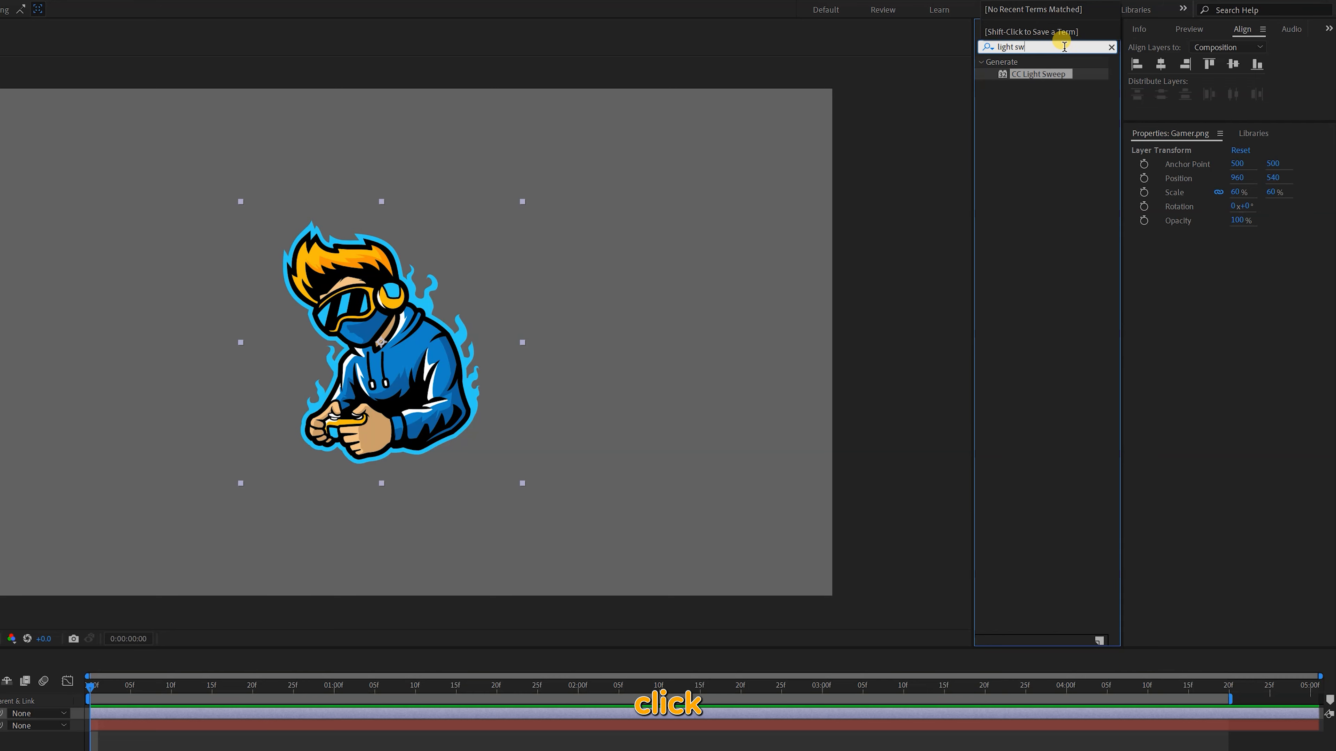
{"action": "double_click", "coordinate": [1012, 76]}
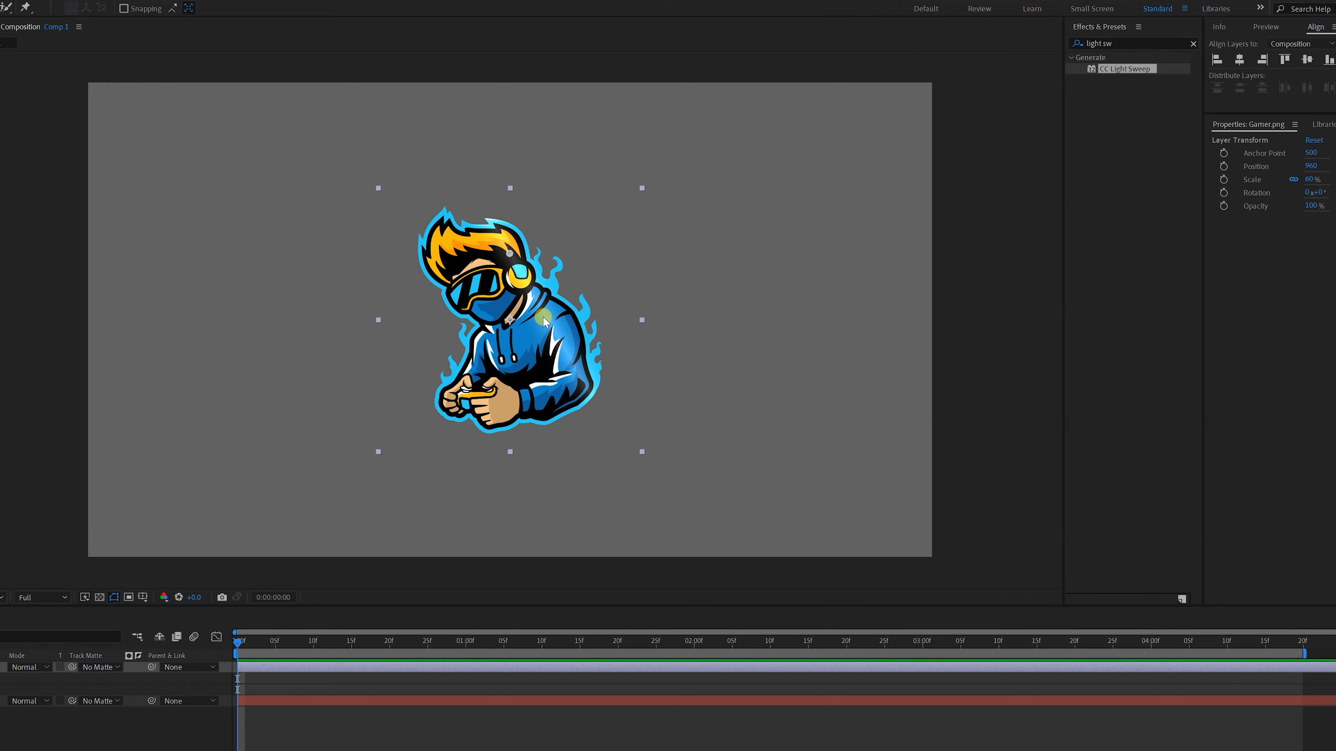
Move the CC Light Sweep center to 345, 250 and try a rotated sweep direction, undoing the rotation
{"action": "left_click_drag", "start_coordinate": [117, 87], "coordinate": [80, 102]}
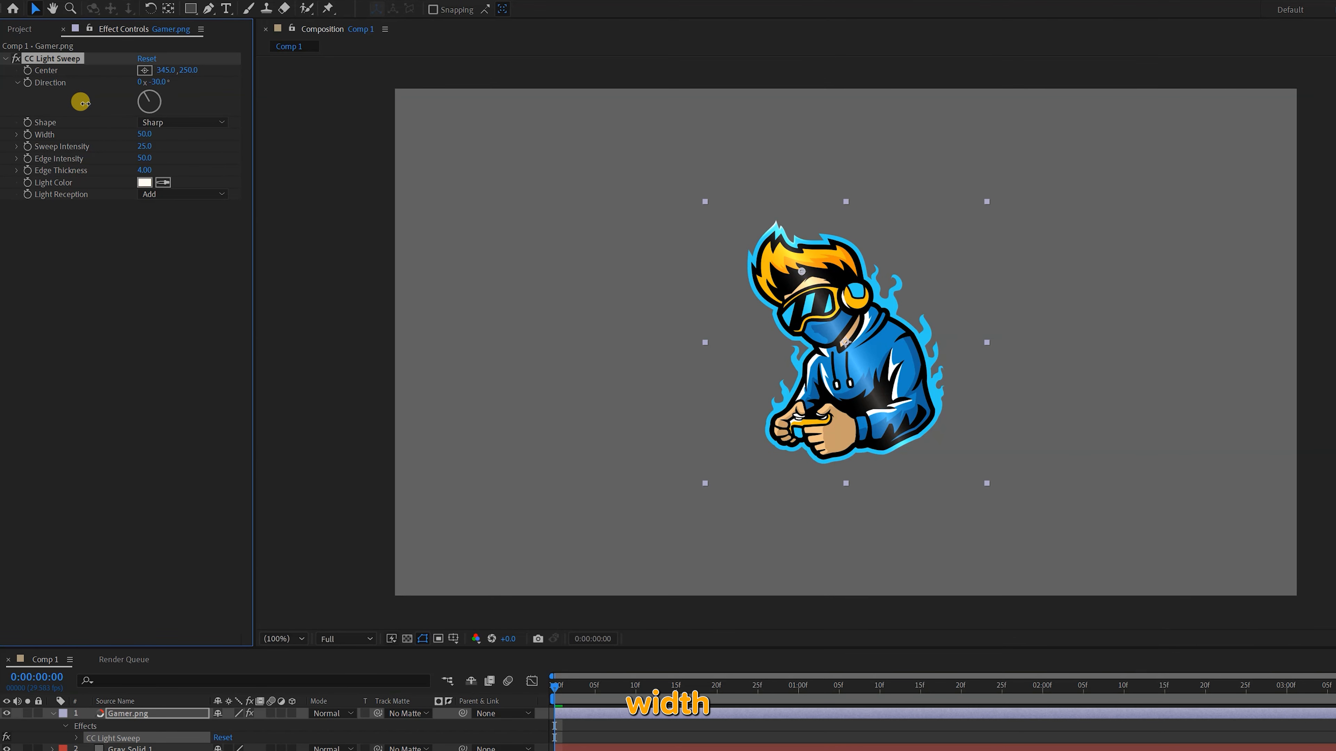
{"action": "left_click_drag", "start_coordinate": [154, 106], "coordinate": [191, 135]}
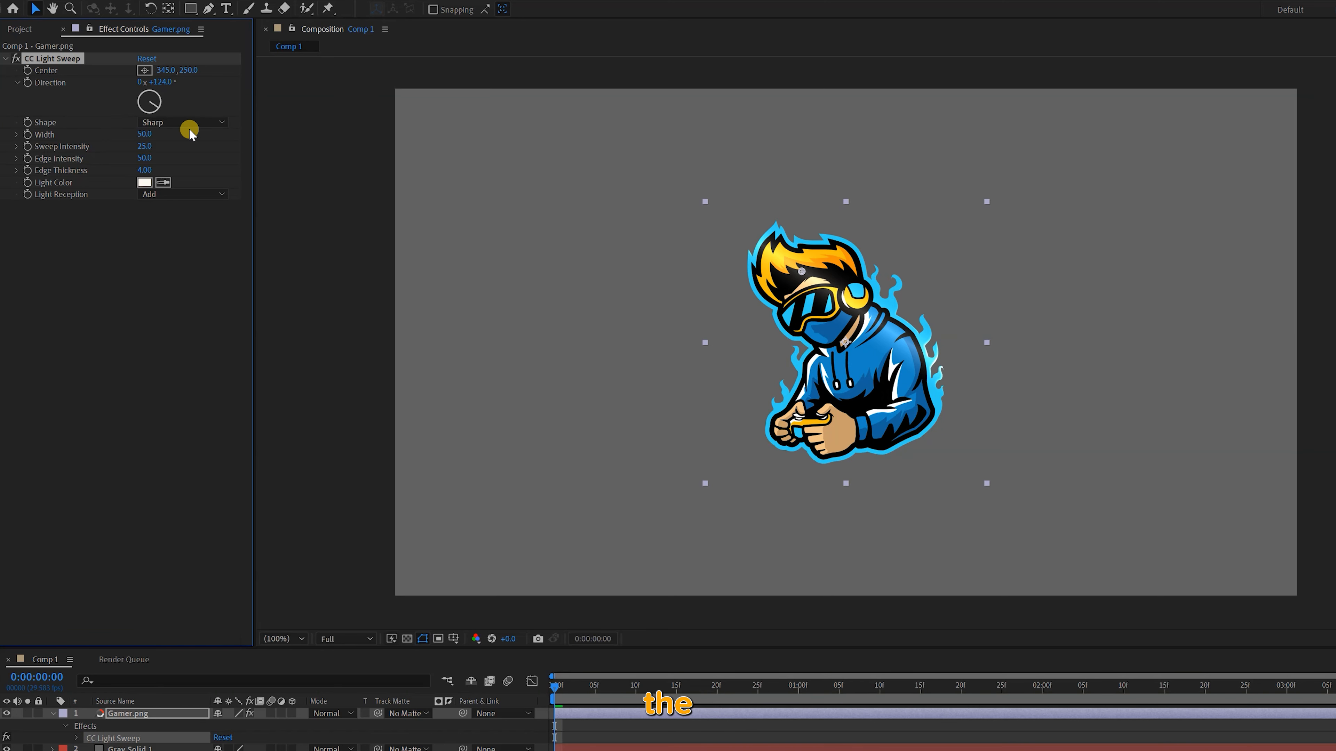
{"action": "key", "text": "ctrl+z"}
Try the other sweep shapes, return to Sharp, and set width 85, sweep intensity 58, edge intensity 0 and edge thickness 5
{"action": "left_click", "coordinate": [185, 126]}
{"action": "left_click", "coordinate": [179, 154]}
{"action": "left_click", "coordinate": [185, 126]}
{"action": "left_click", "coordinate": [185, 126]}
{"action": "left_click", "coordinate": [184, 126]}
{"action": "left_click", "coordinate": [179, 170]}
{"action": "left_click_drag", "start_coordinate": [150, 138], "coordinate": [163, 170]}
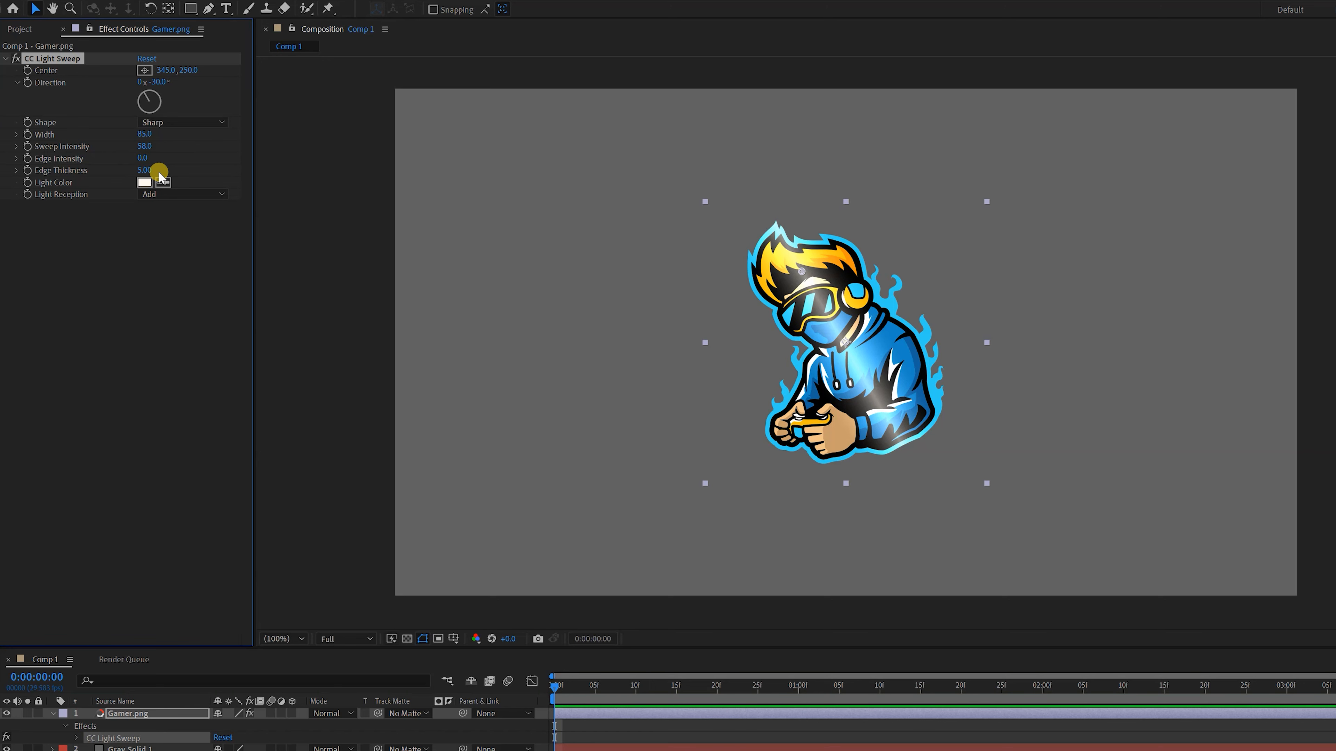
Change the CC Light Sweep light color to a pale grayish blue
{"action": "left_click", "coordinate": [145, 182]}
{"action": "left_click", "coordinate": [485, 158]}
{"action": "left_click", "coordinate": [304, 110]}
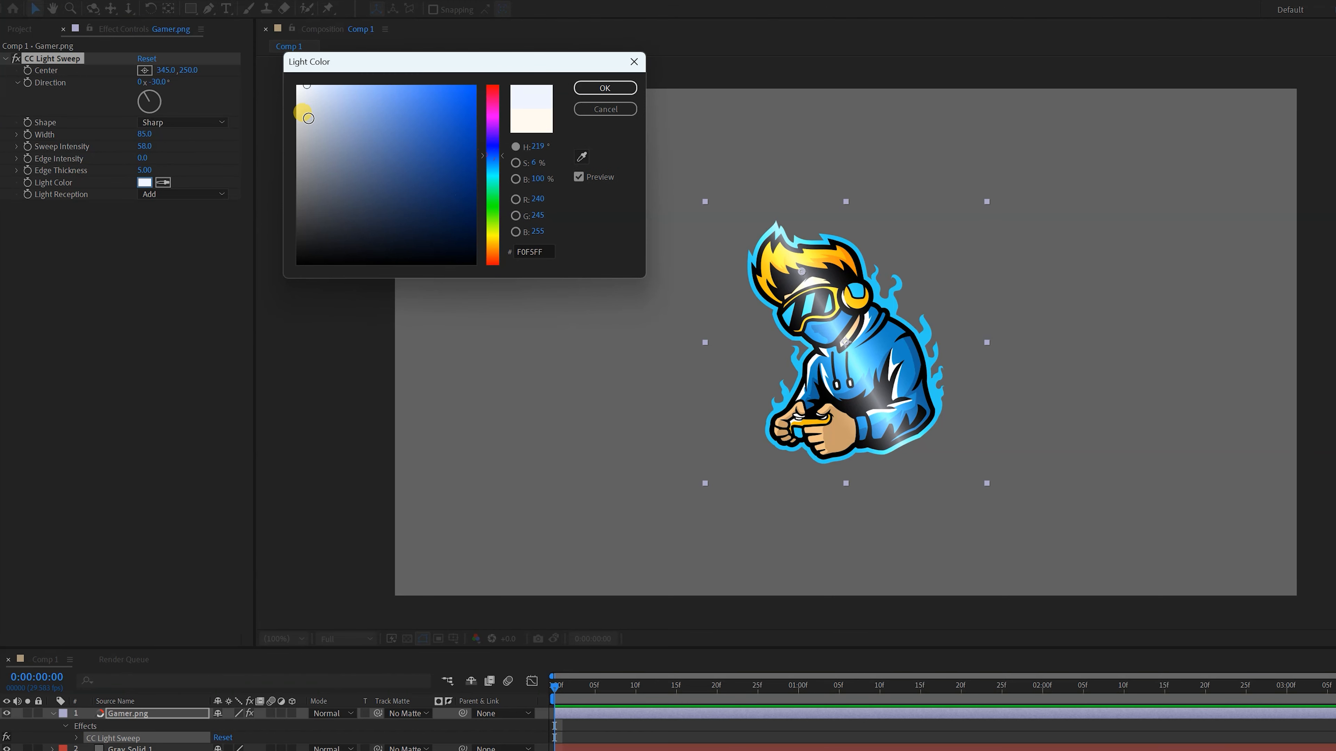
{"action": "left_click", "coordinate": [599, 88]}
Try the Composite and Cutout light reception modes and return the setting to Add
{"action": "left_click", "coordinate": [175, 195]}
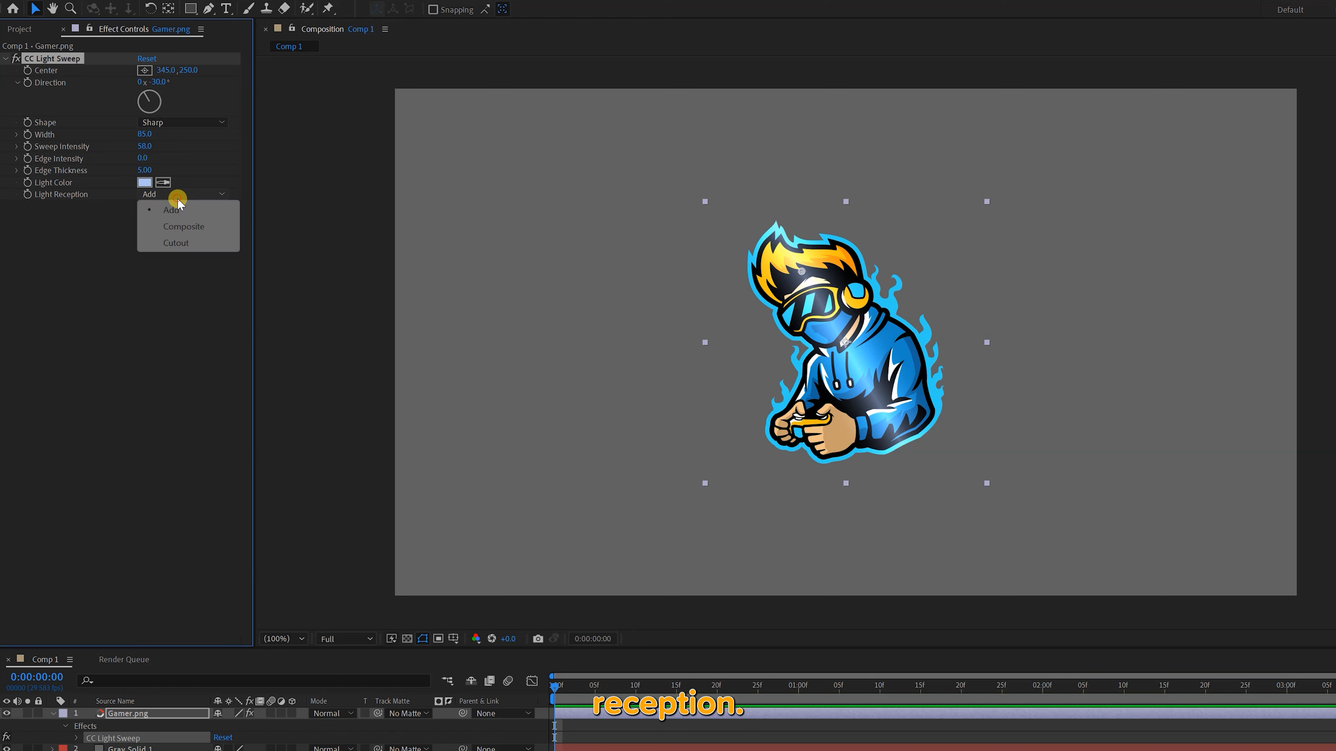
{"action": "left_click", "coordinate": [183, 226]}
{"action": "left_click", "coordinate": [175, 194]}
{"action": "left_click", "coordinate": [175, 246]}
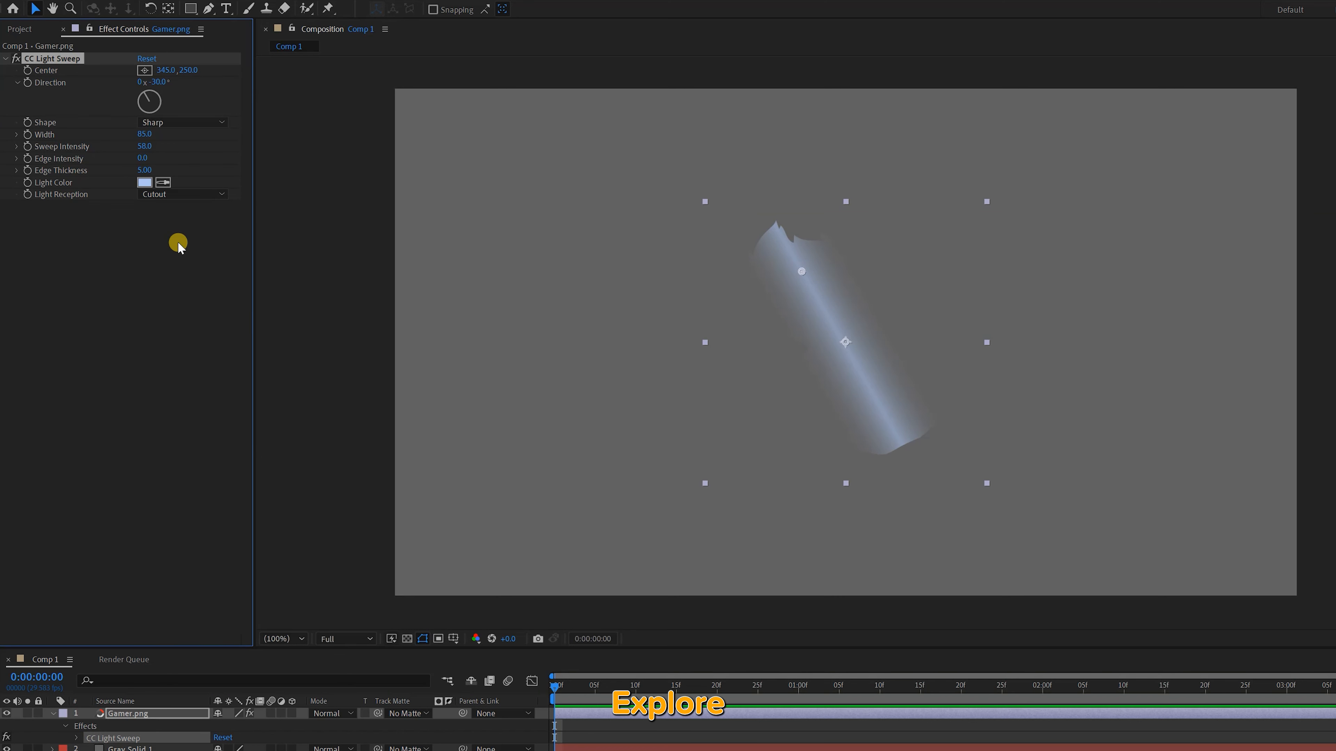
{"action": "left_click", "coordinate": [176, 194]}
{"action": "left_click", "coordinate": [176, 206]}
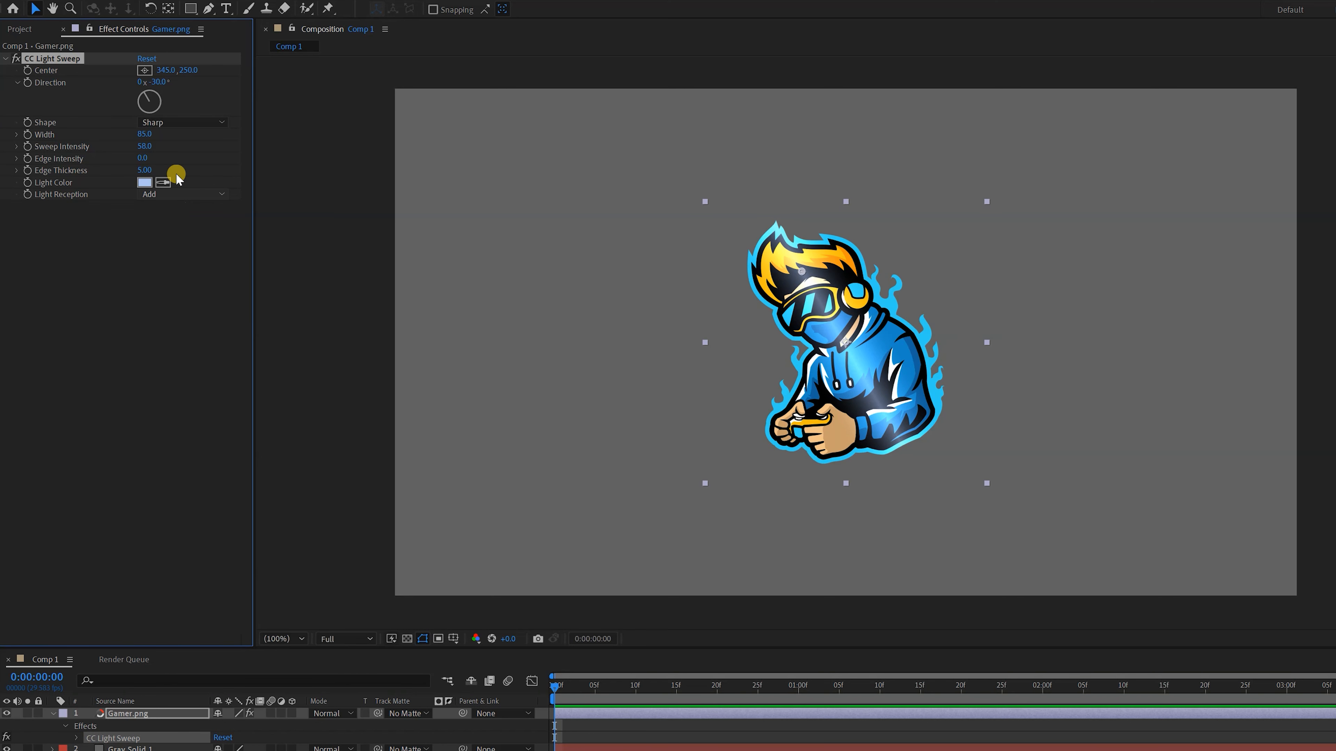
Reset CC Light Sweep and keyframe its Center at the first frame with an X value of -200
{"action": "left_click", "coordinate": [148, 60]}
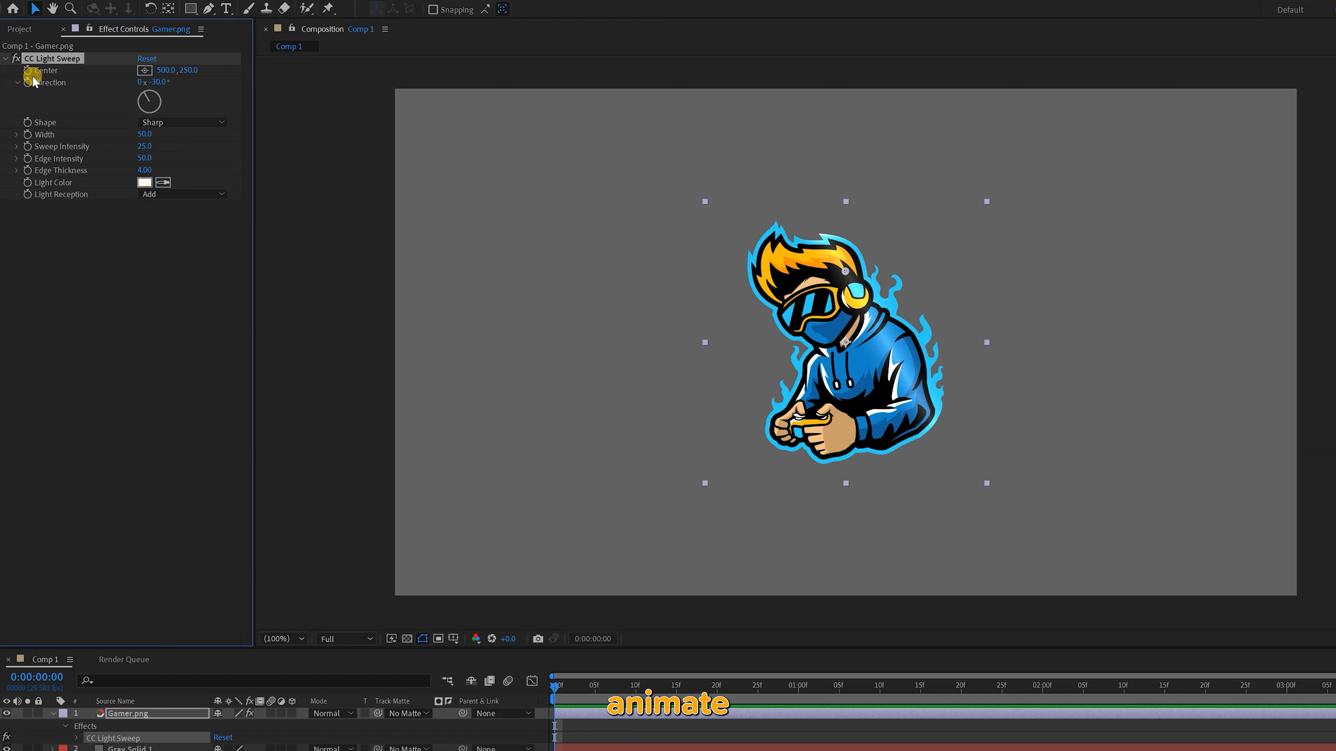
{"action": "left_click", "coordinate": [28, 71]}
{"action": "left_click", "coordinate": [147, 71]}
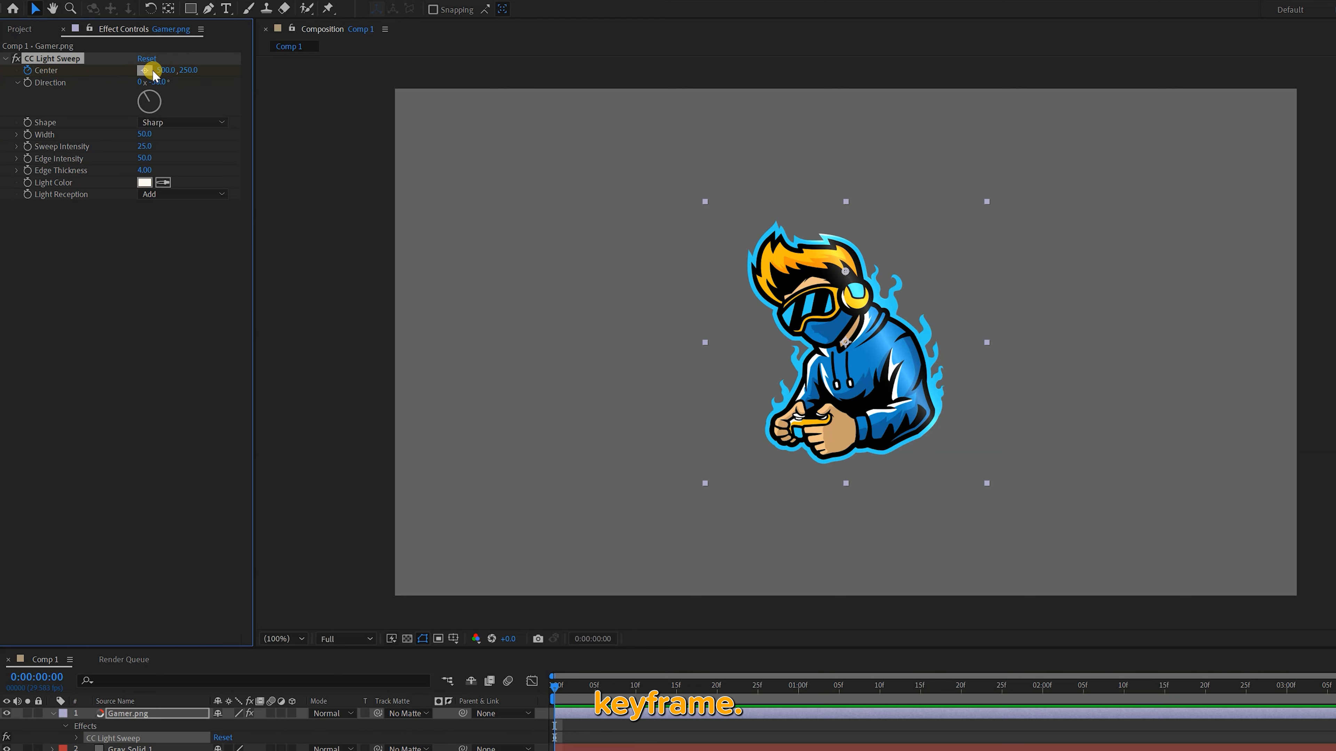
{"action": "left_click", "coordinate": [163, 70]}
{"action": "type", "text": "-200"}
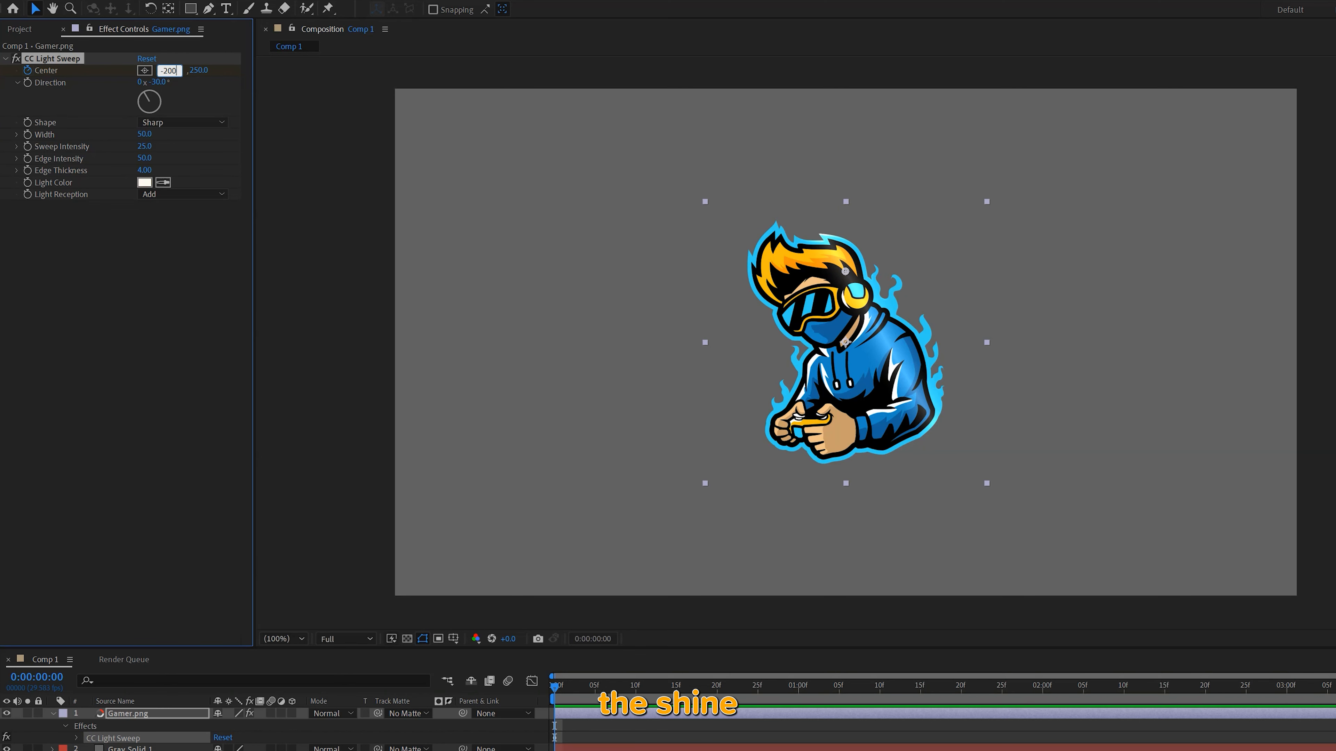
{"action": "key", "text": "Return"}
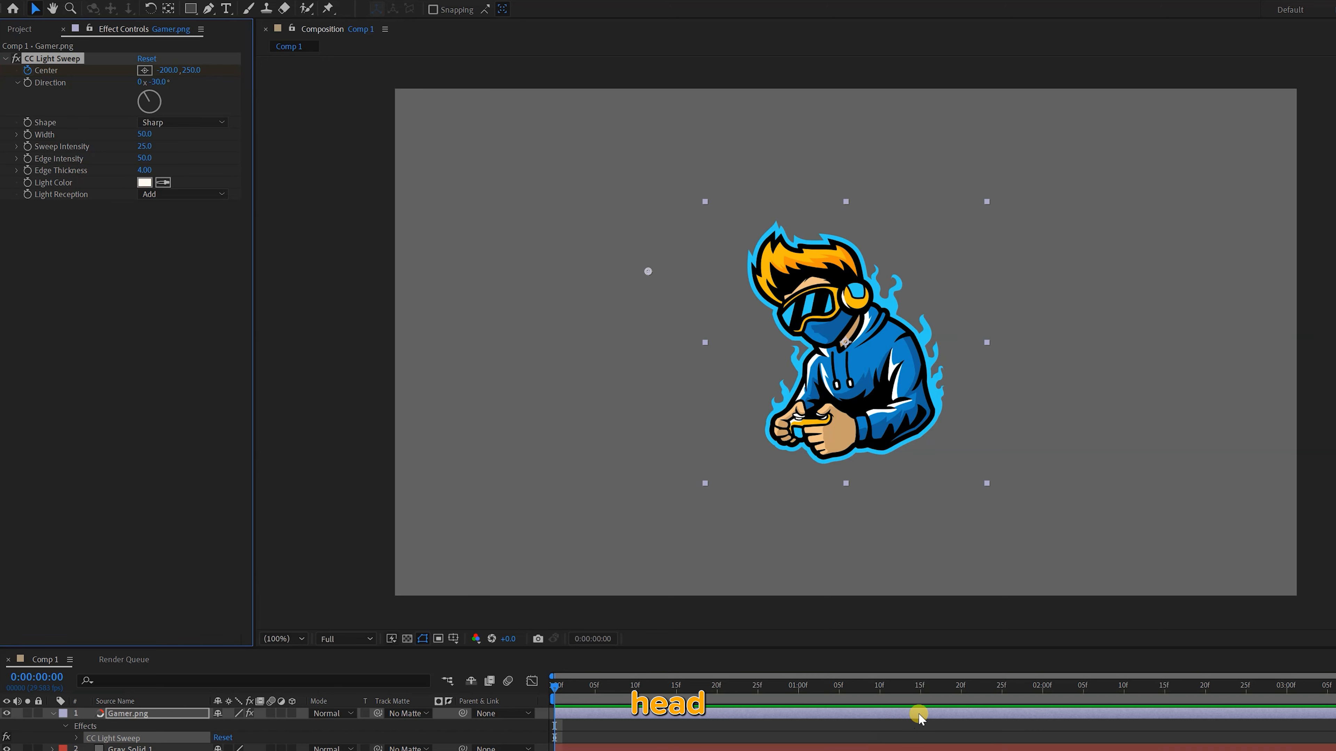
Add a second Center keyframe at 0:00:01:19 with the sweep moved to the right past the gamer, and preview the animation
{"action": "left_click", "coordinate": [961, 689]}
{"action": "left_click_drag", "start_coordinate": [175, 74], "coordinate": [954, 136]}
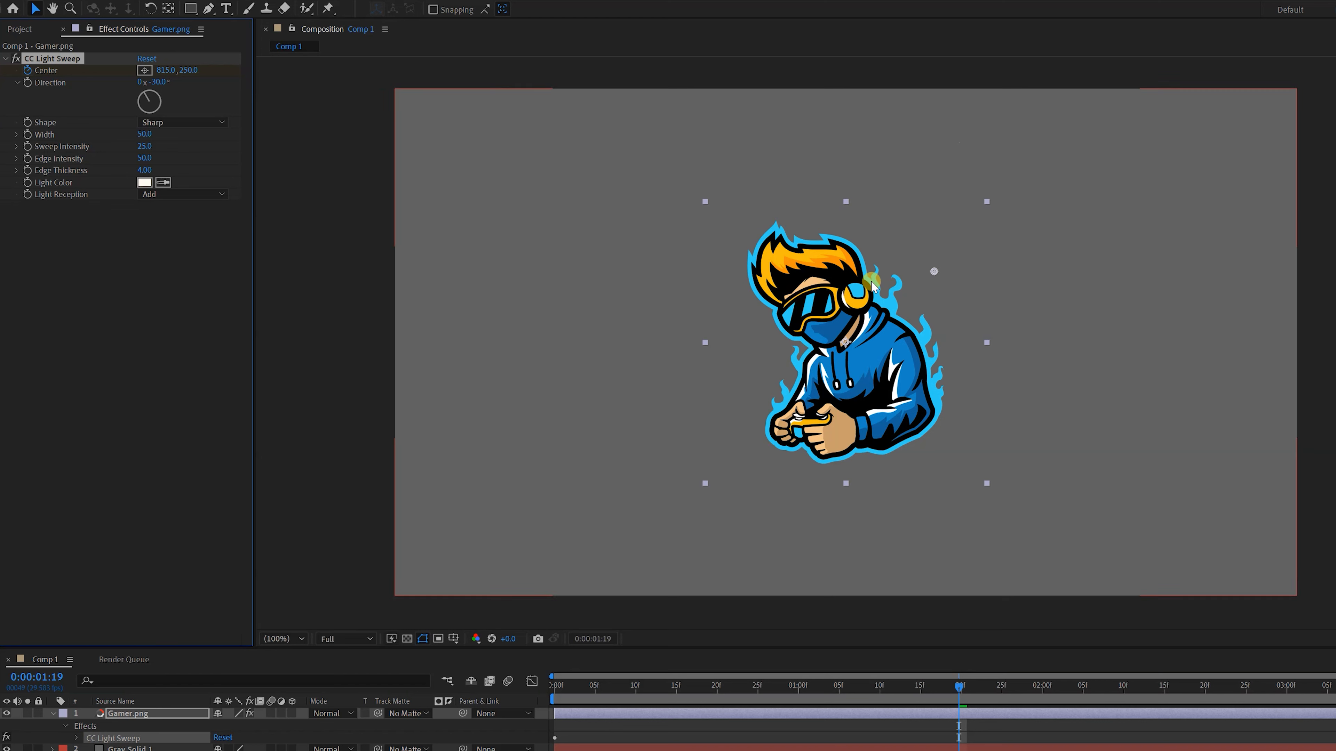
{"action": "left_click", "coordinate": [585, 686]}
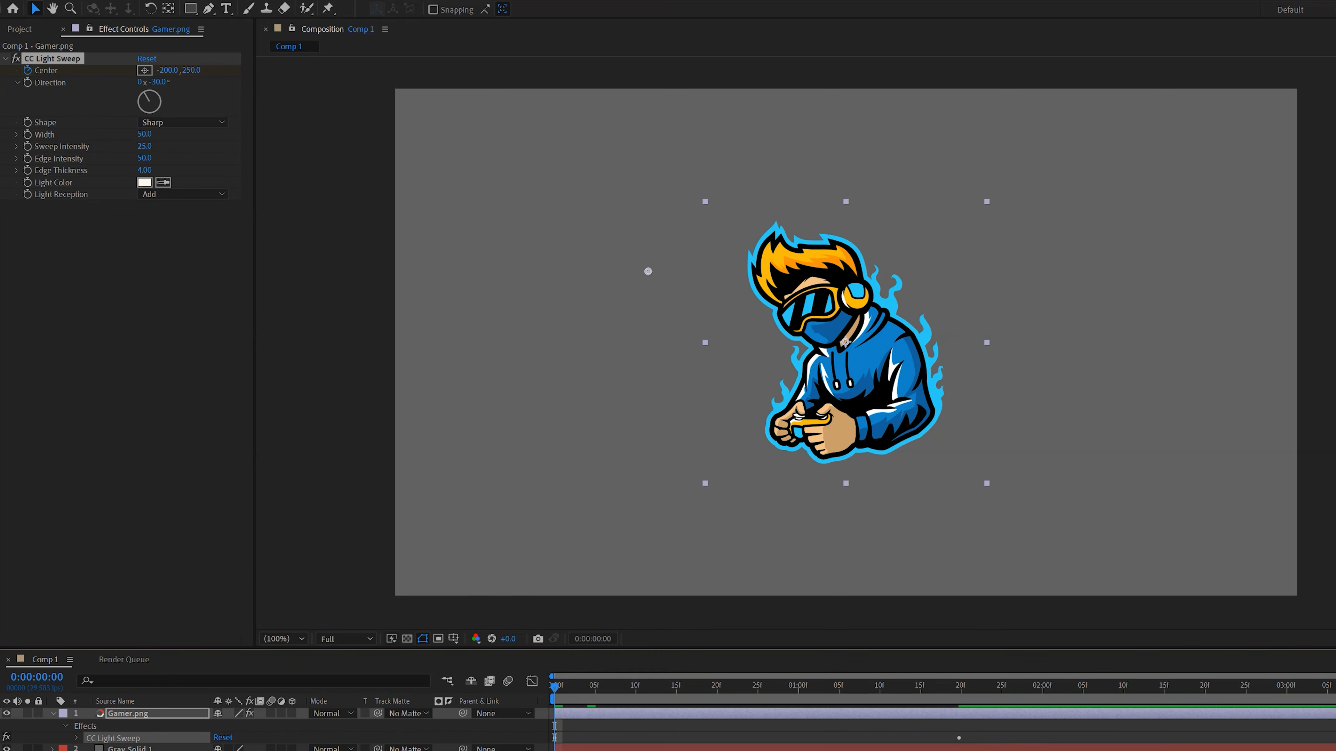
{"action": "key", "text": "space"}
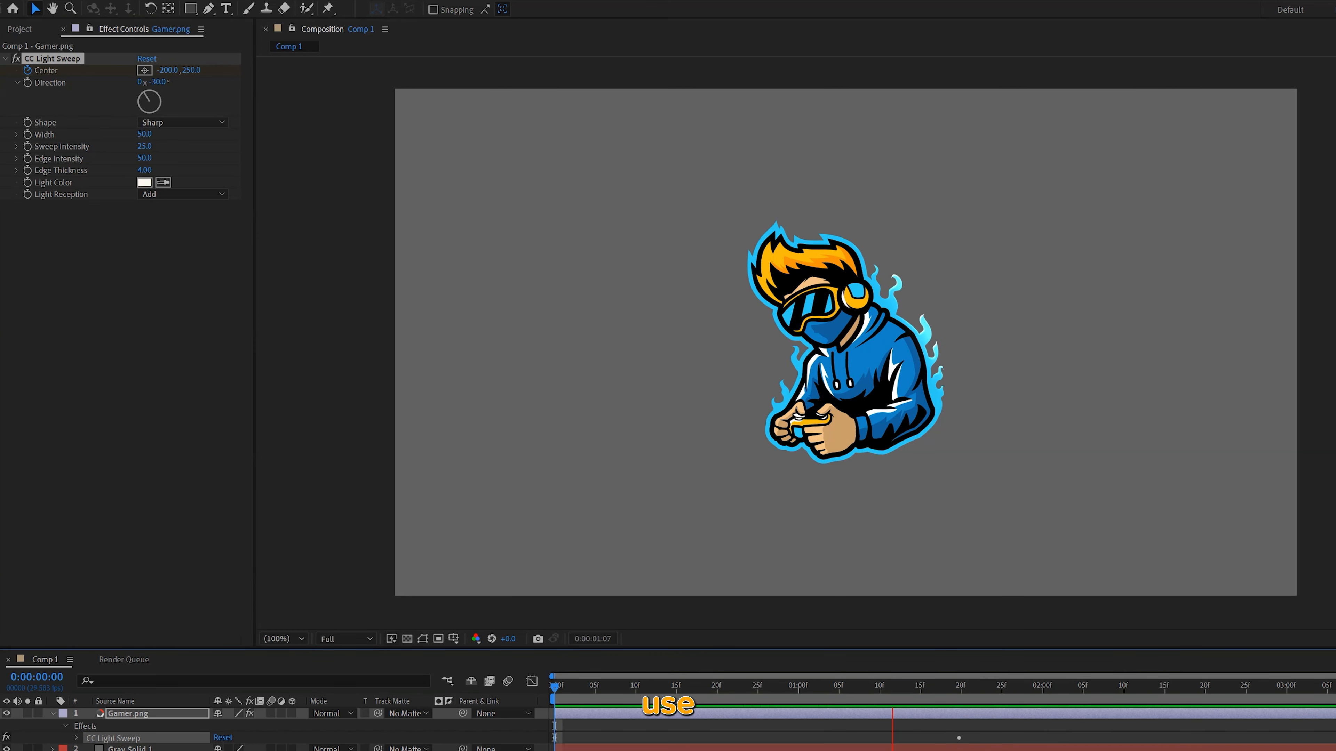
Reveal the Gamer.png layer's keyframed properties and open the Graph Editor
{"action": "key", "text": "u"}
{"action": "left_click", "coordinate": [533, 681]}
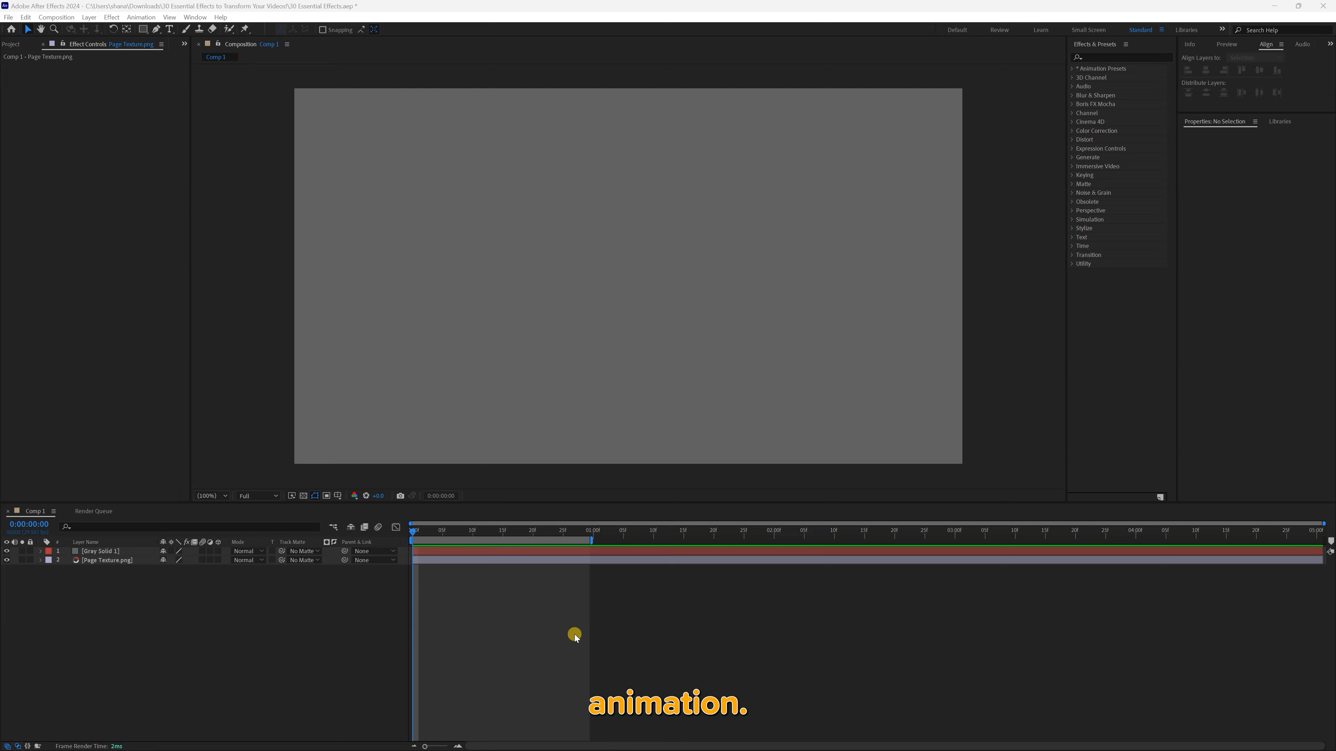
Apply the Texturize effect to Gray Solid 1 and use Page Texture.png as its texture layer
{"action": "left_click", "coordinate": [1151, 57]}
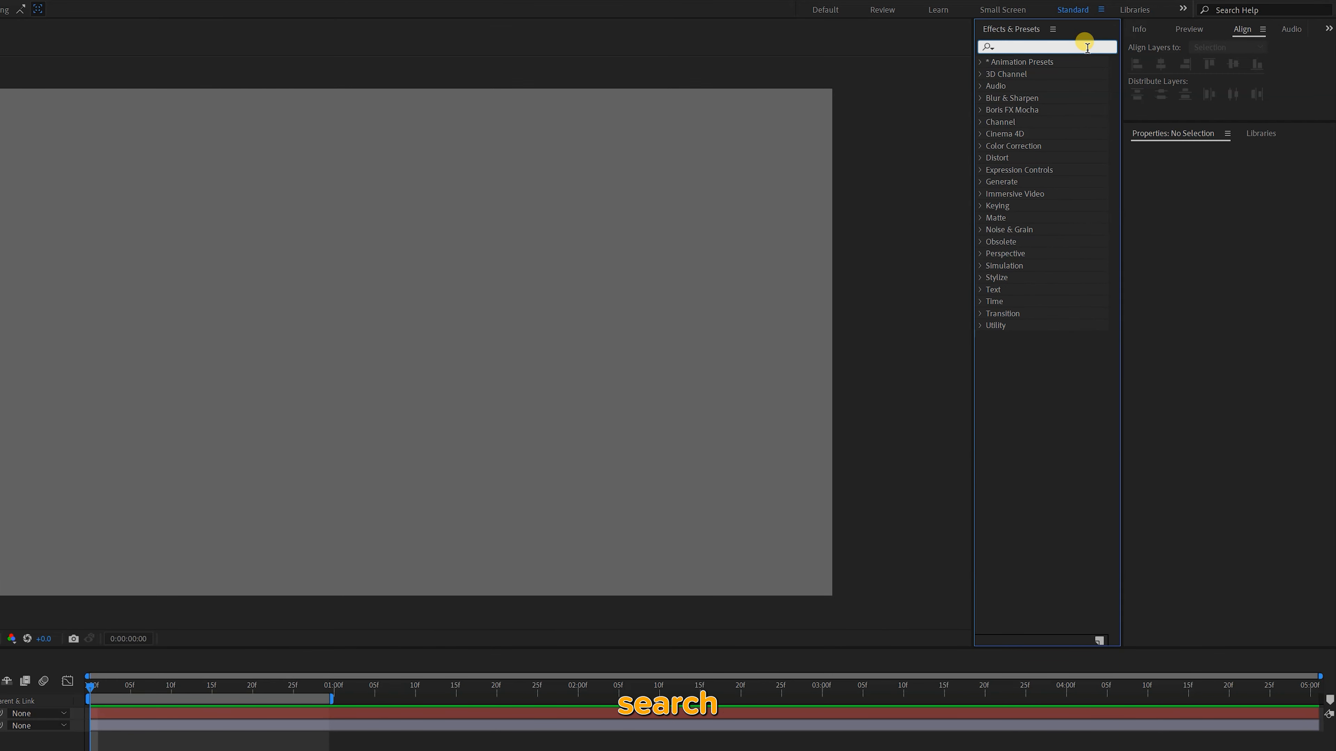
{"action": "type", "text": "texturize"}
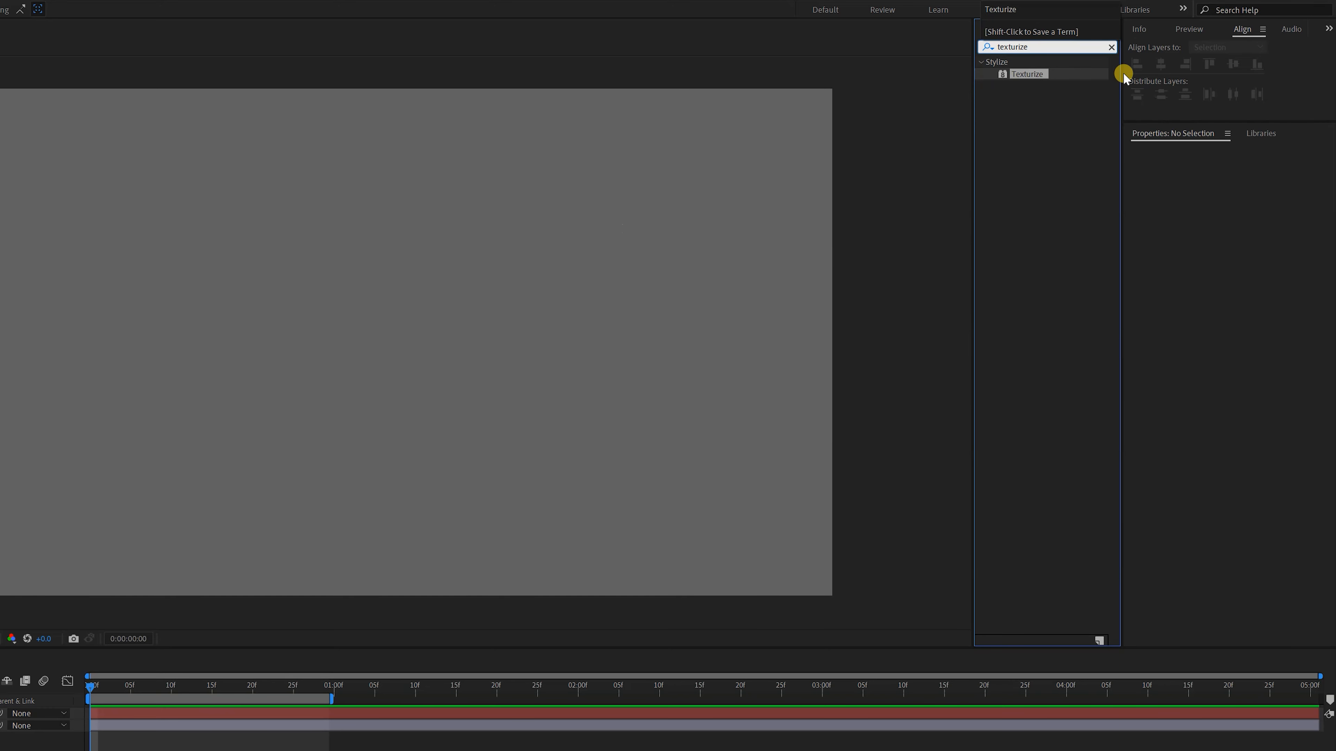
{"action": "left_click_drag", "start_coordinate": [1028, 74], "coordinate": [110, 552]}
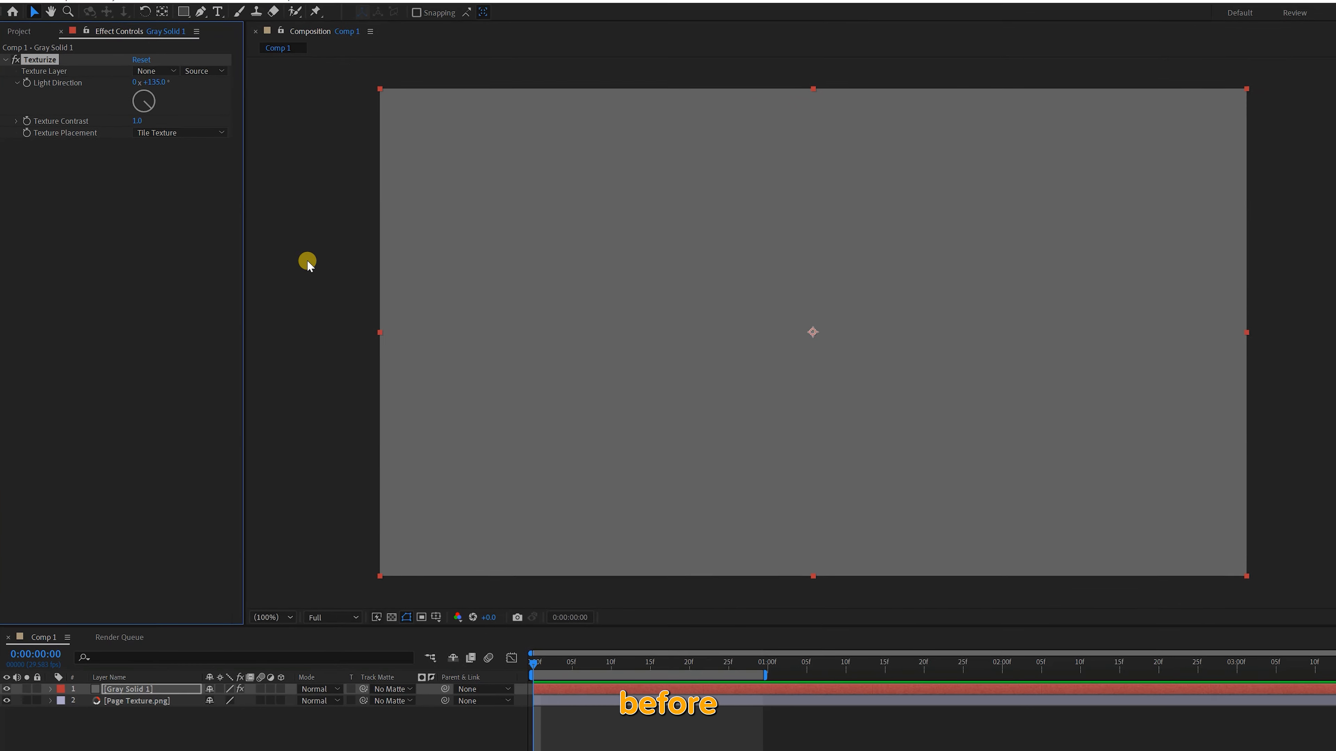
{"action": "left_click", "coordinate": [160, 71]}
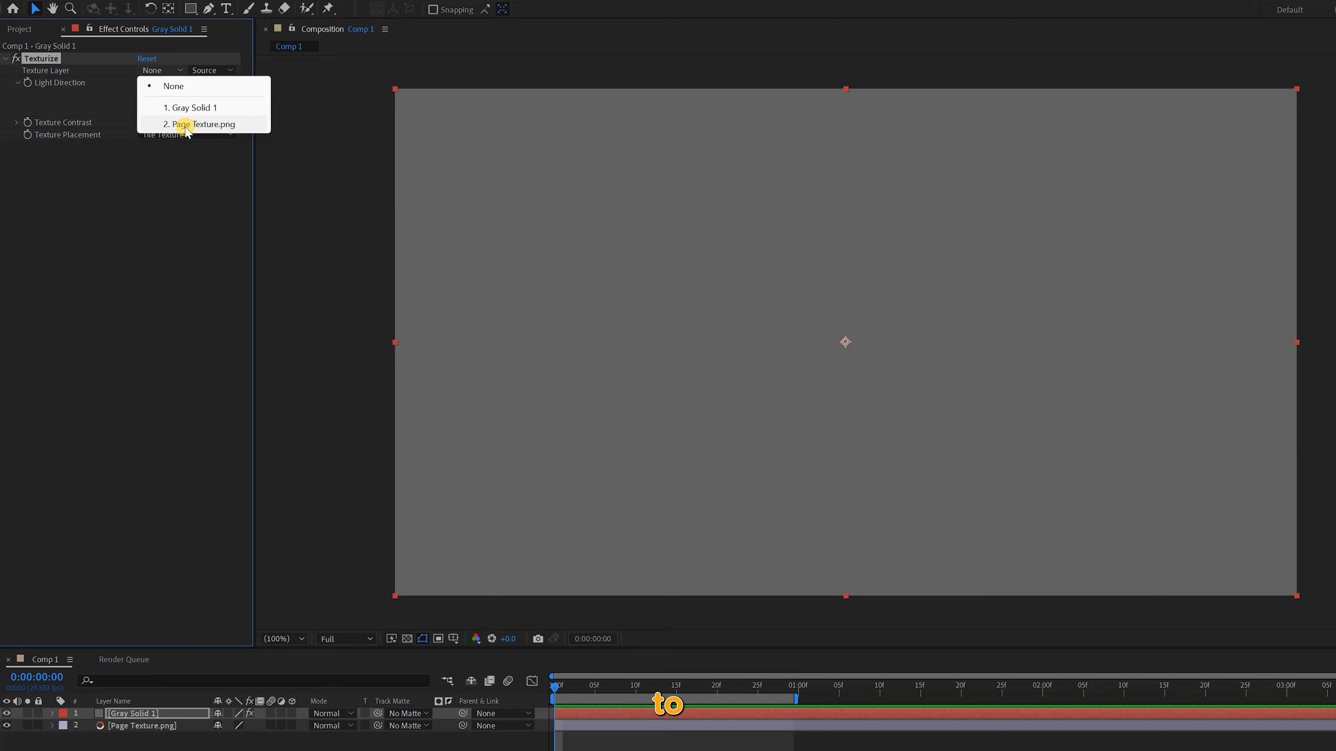
{"action": "left_click", "coordinate": [204, 124]}
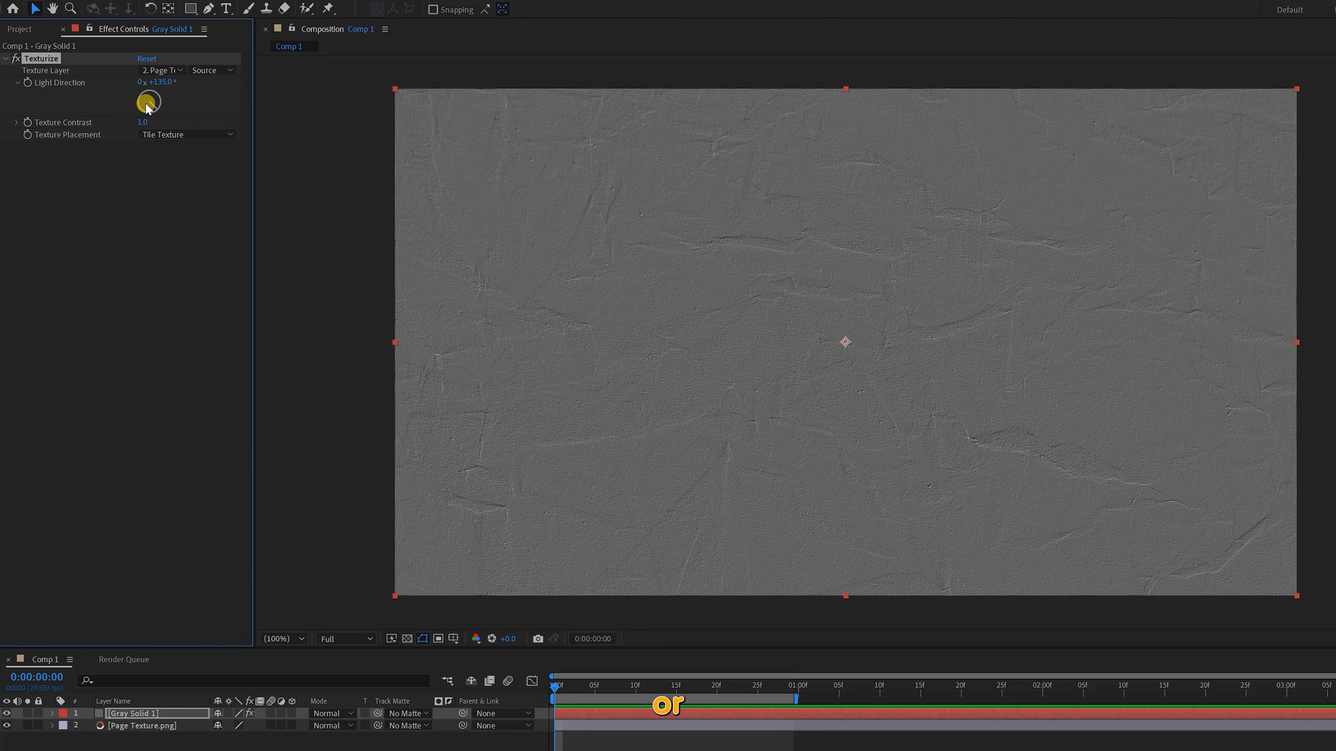
View the Page Texture.png source image on its own and return to the Comp 1 view
{"action": "left_click", "coordinate": [112, 728]}
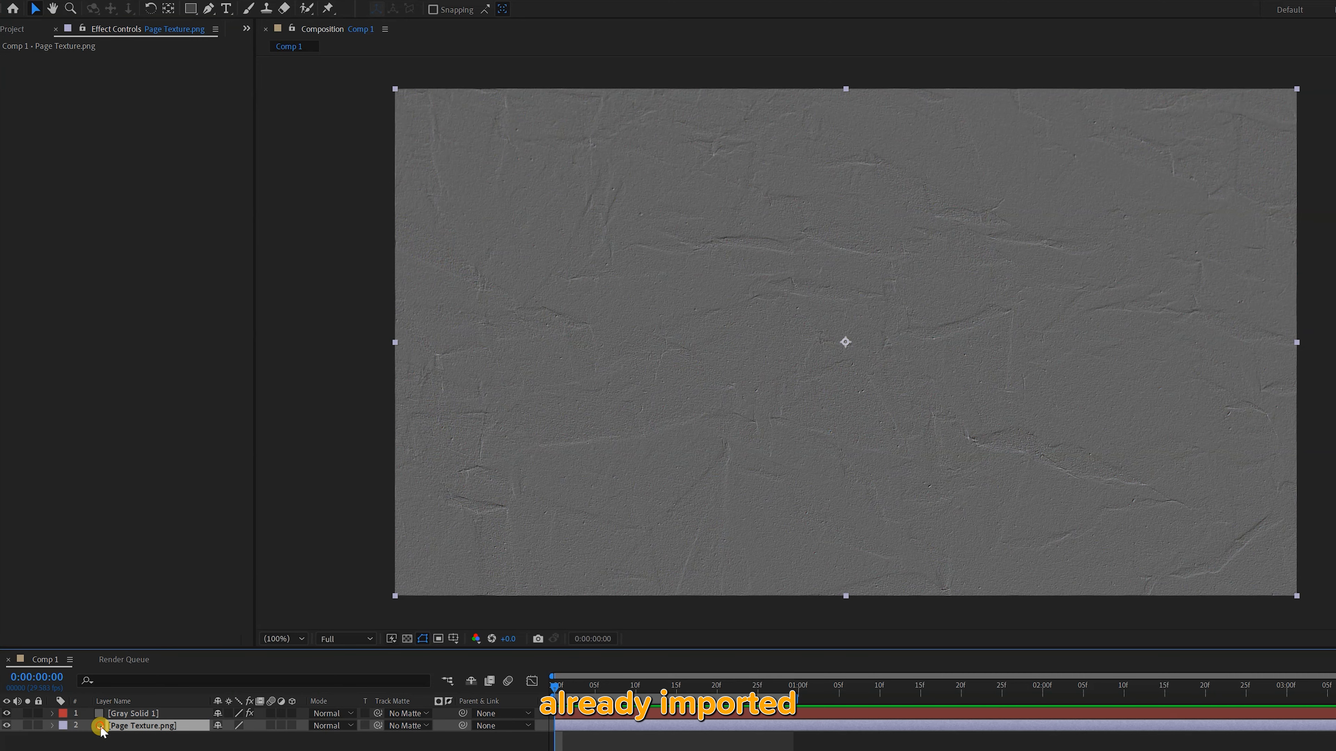
{"action": "double_click", "coordinate": [103, 725]}
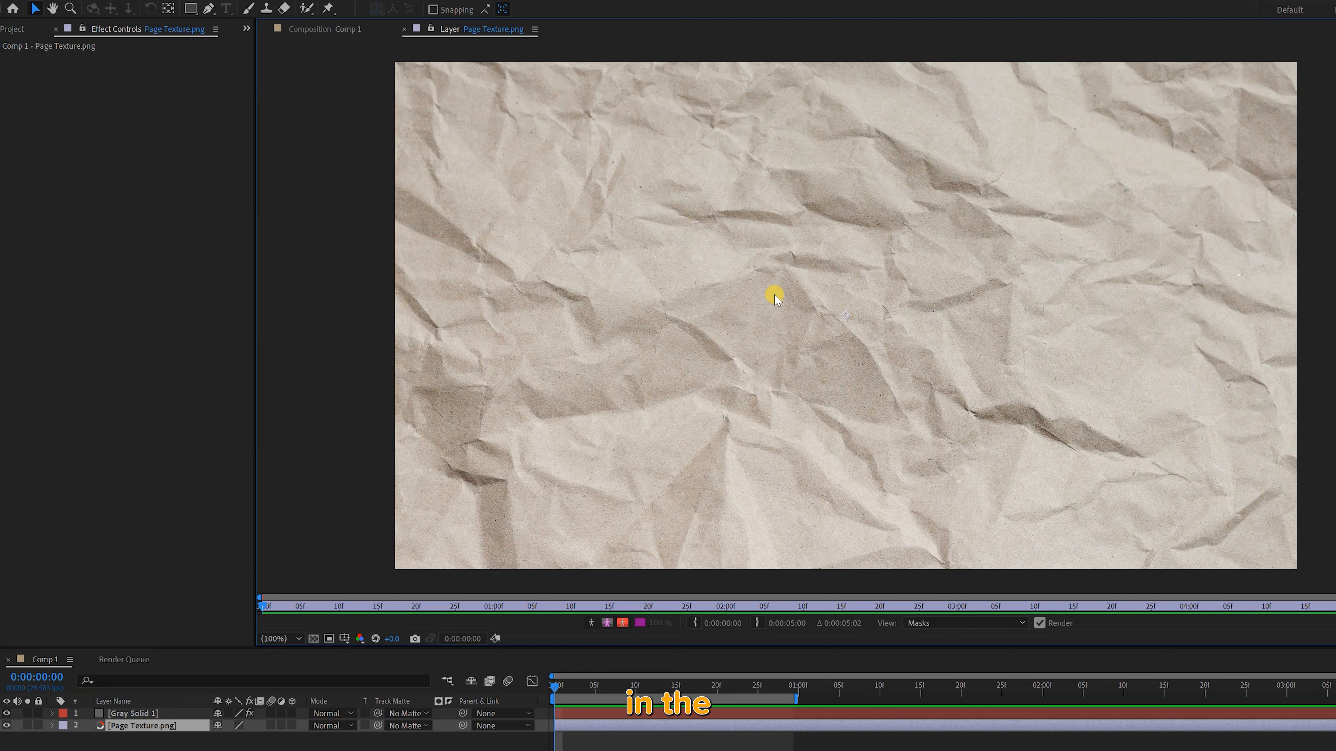
{"action": "left_click", "coordinate": [404, 32]}
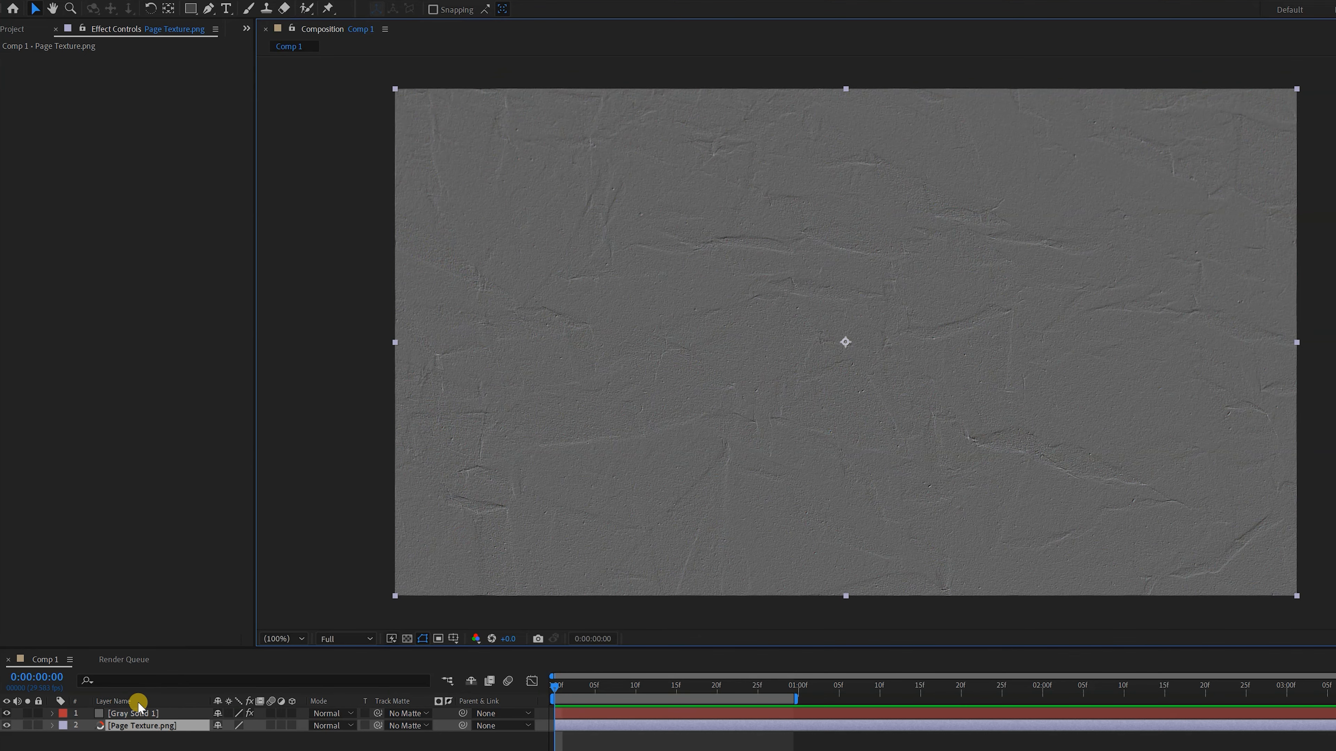
Try rotating the Texturize light direction on Gray Solid 1 and undo the change
{"action": "left_click", "coordinate": [152, 713]}
{"action": "left_click_drag", "start_coordinate": [148, 104], "coordinate": [196, 100]}
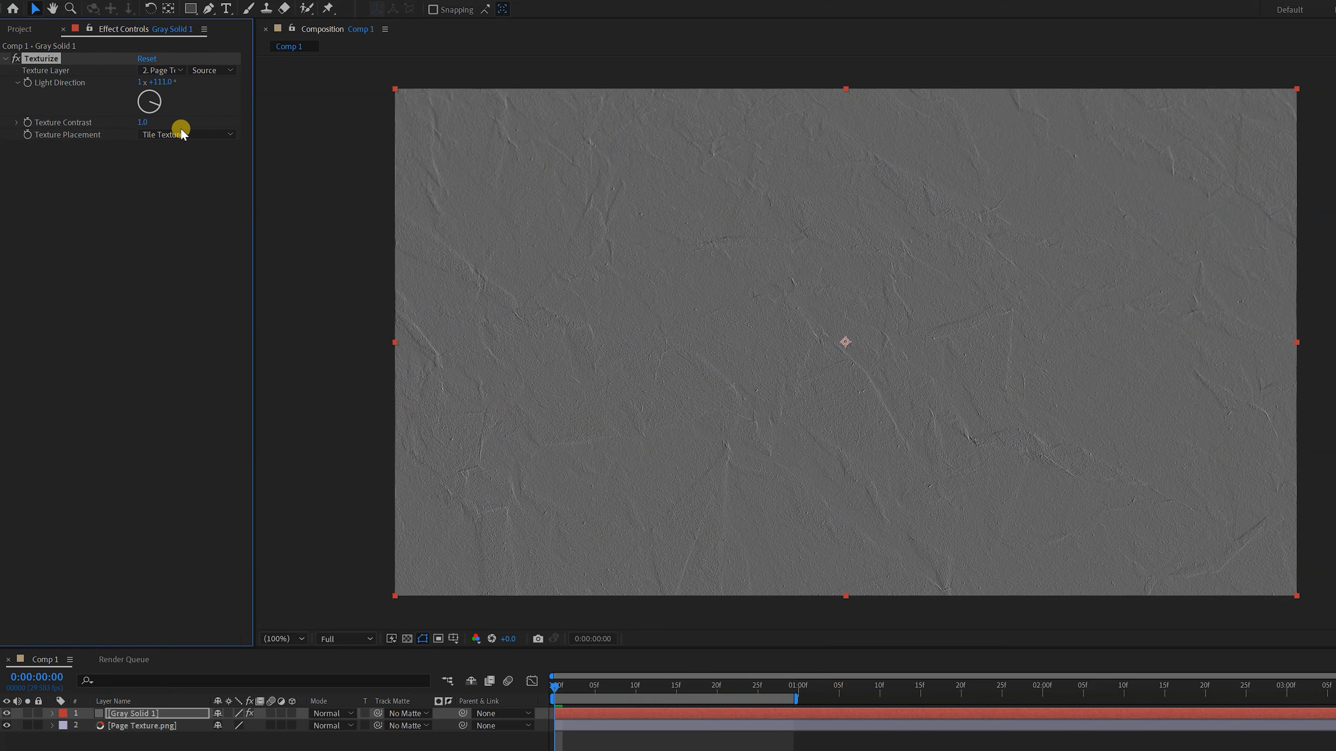
{"action": "key", "text": "ctrl+z"}
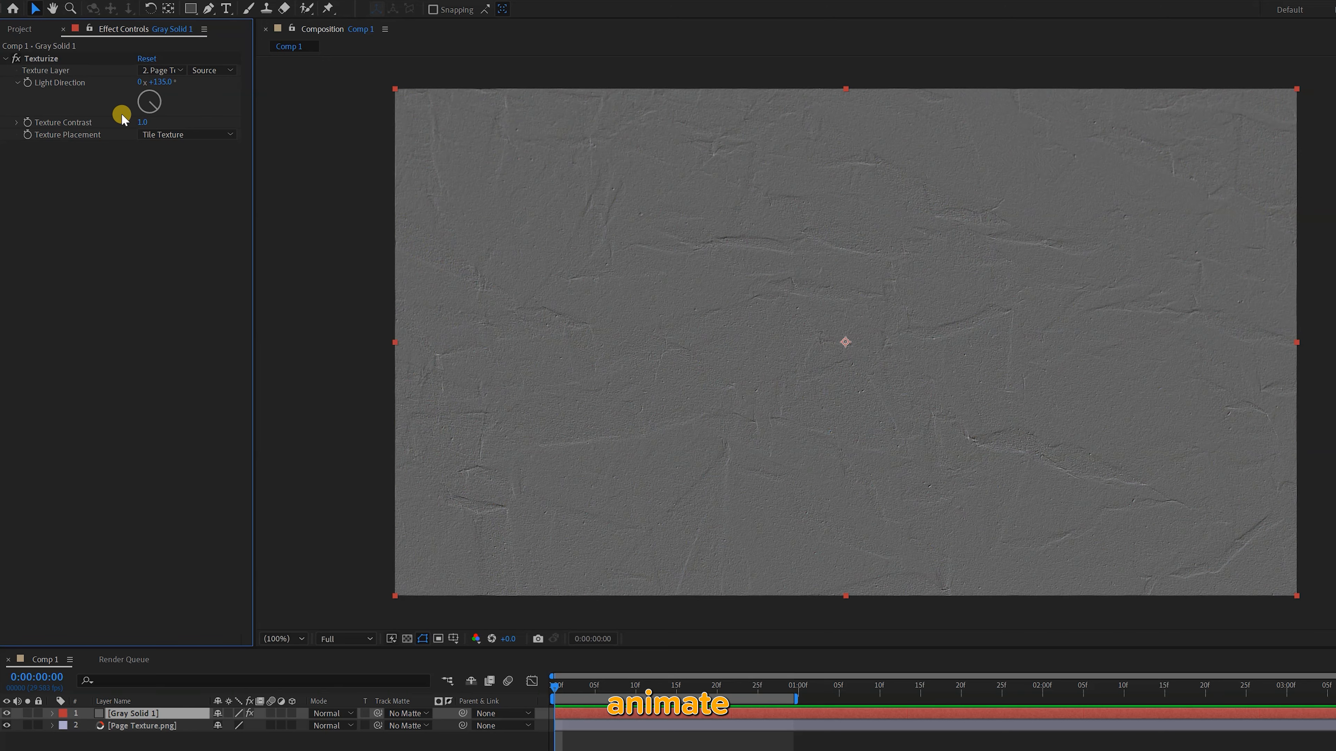
Animate the Texturize light direction between keyframes at the start and near one second, preview it and save the project
{"action": "left_click", "coordinate": [27, 83]}
{"action": "left_click", "coordinate": [785, 686]}
{"action": "left_click_drag", "start_coordinate": [156, 96], "coordinate": [128, 88]}
{"action": "left_click", "coordinate": [554, 686]}
{"action": "key", "text": "space"}
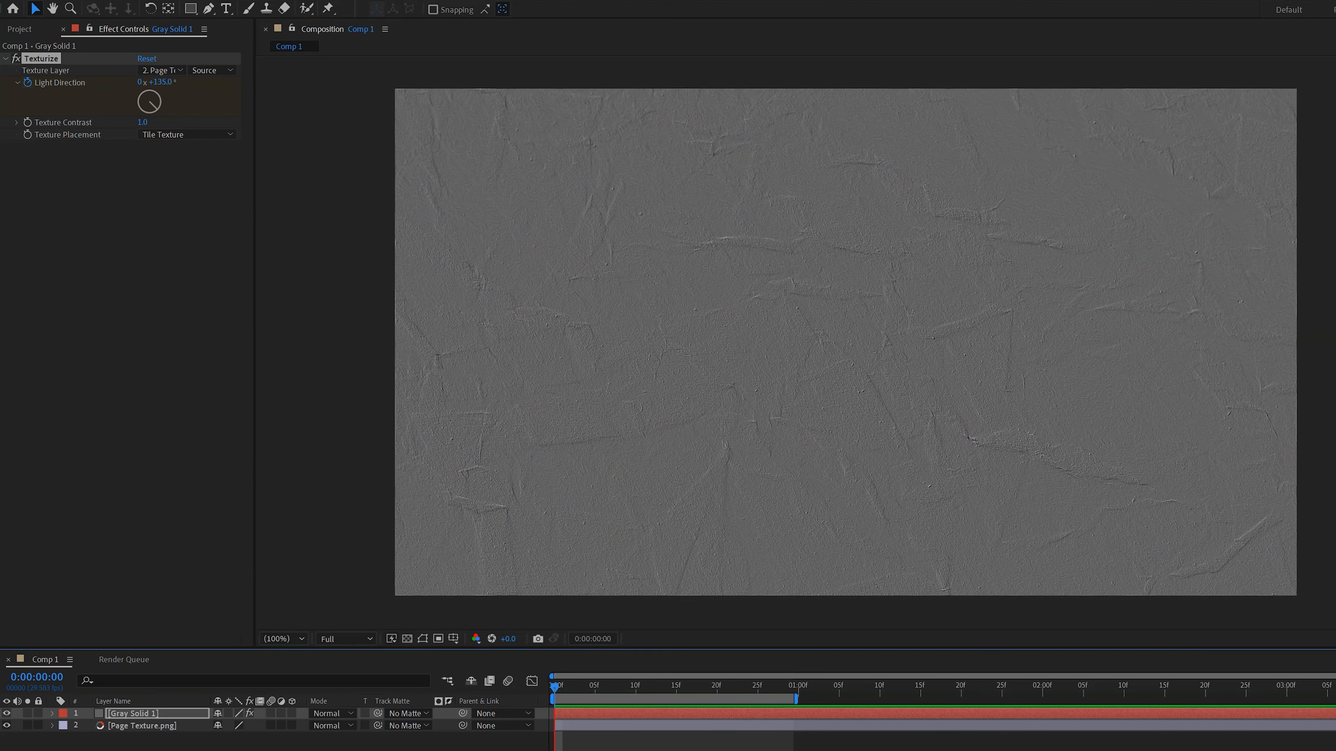
{"action": "key", "text": "ctrl+s"}
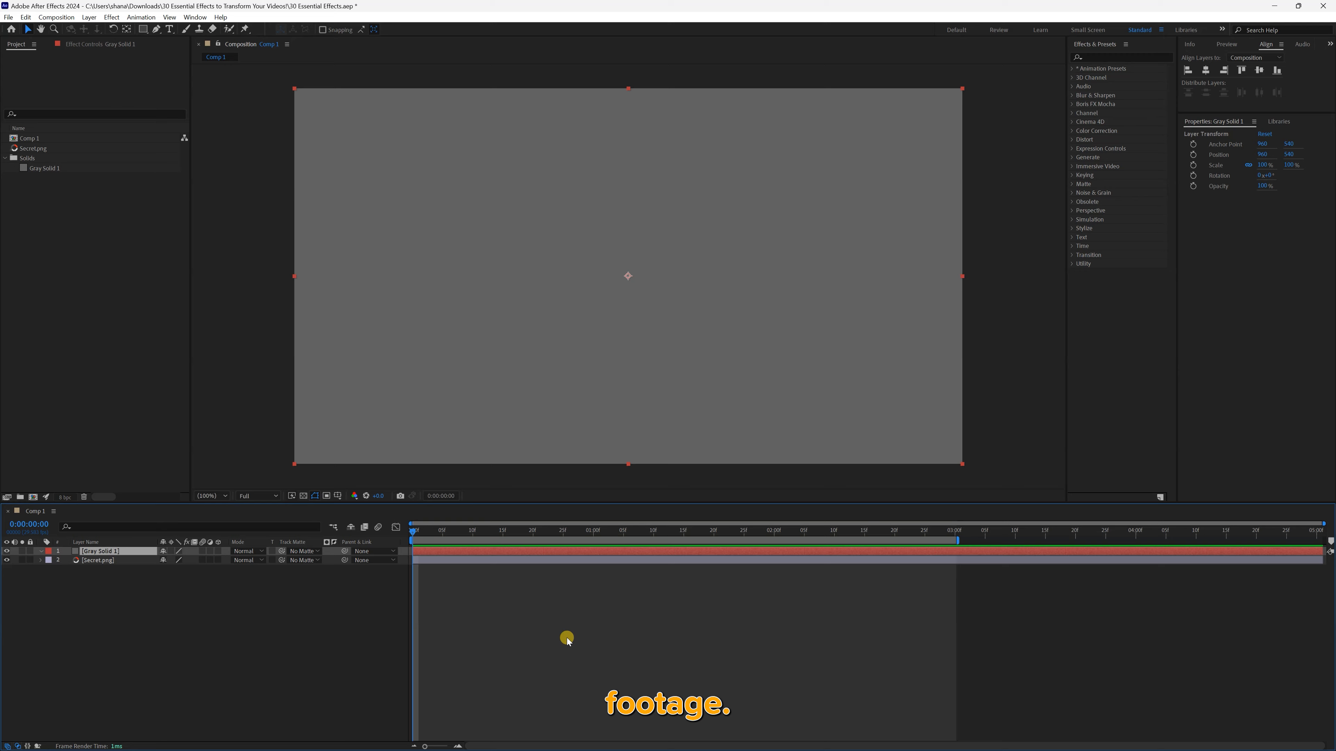
Find the Venetian Blinds transition effect and apply it to Gray Solid 1 above Secret.png
{"action": "left_click", "coordinate": [1104, 58]}
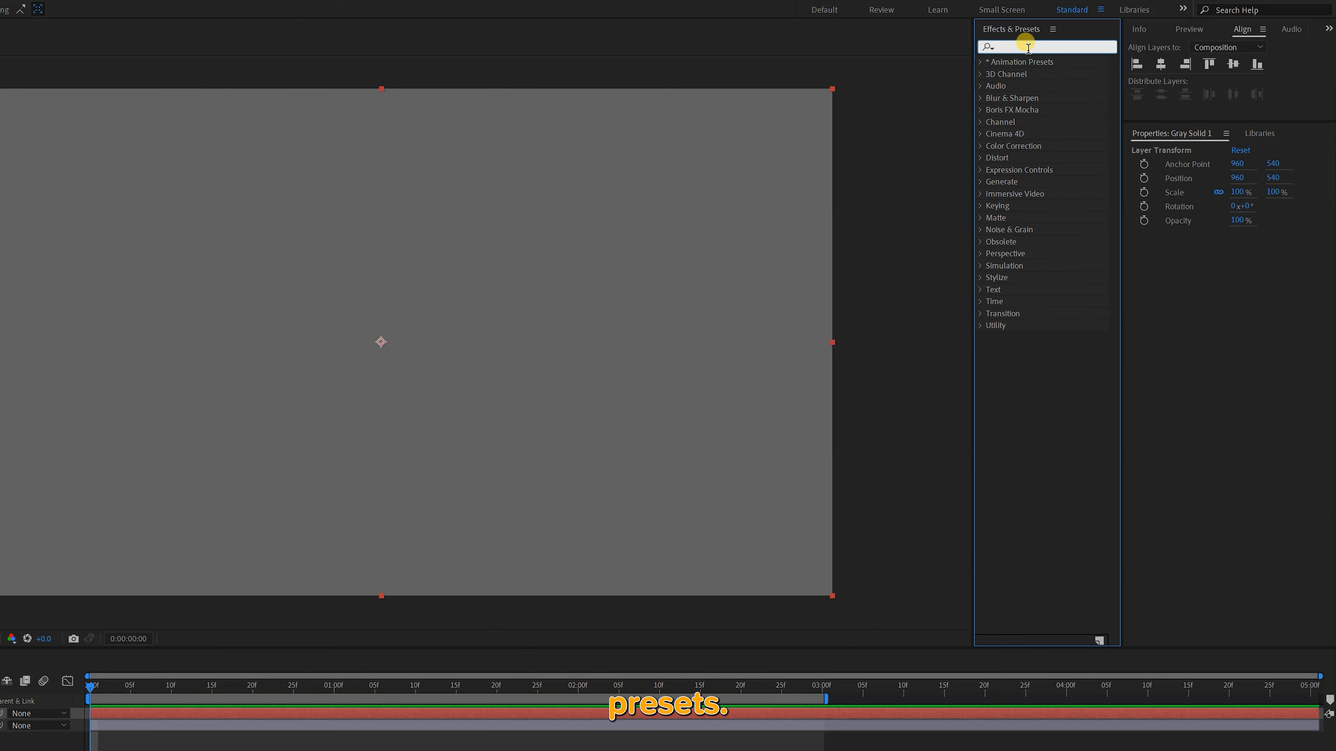
{"action": "type", "text": "venetian blinds"}
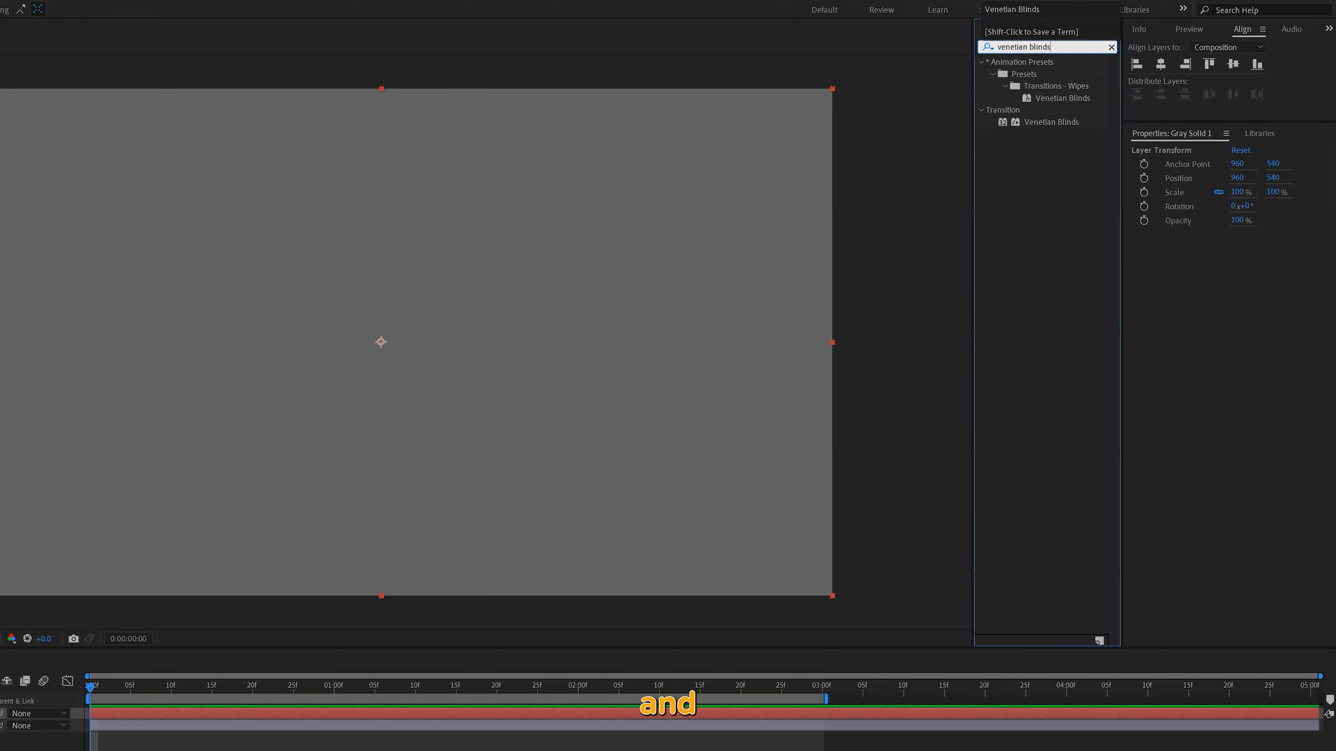
{"action": "left_click_drag", "start_coordinate": [1017, 122], "coordinate": [55, 413]}
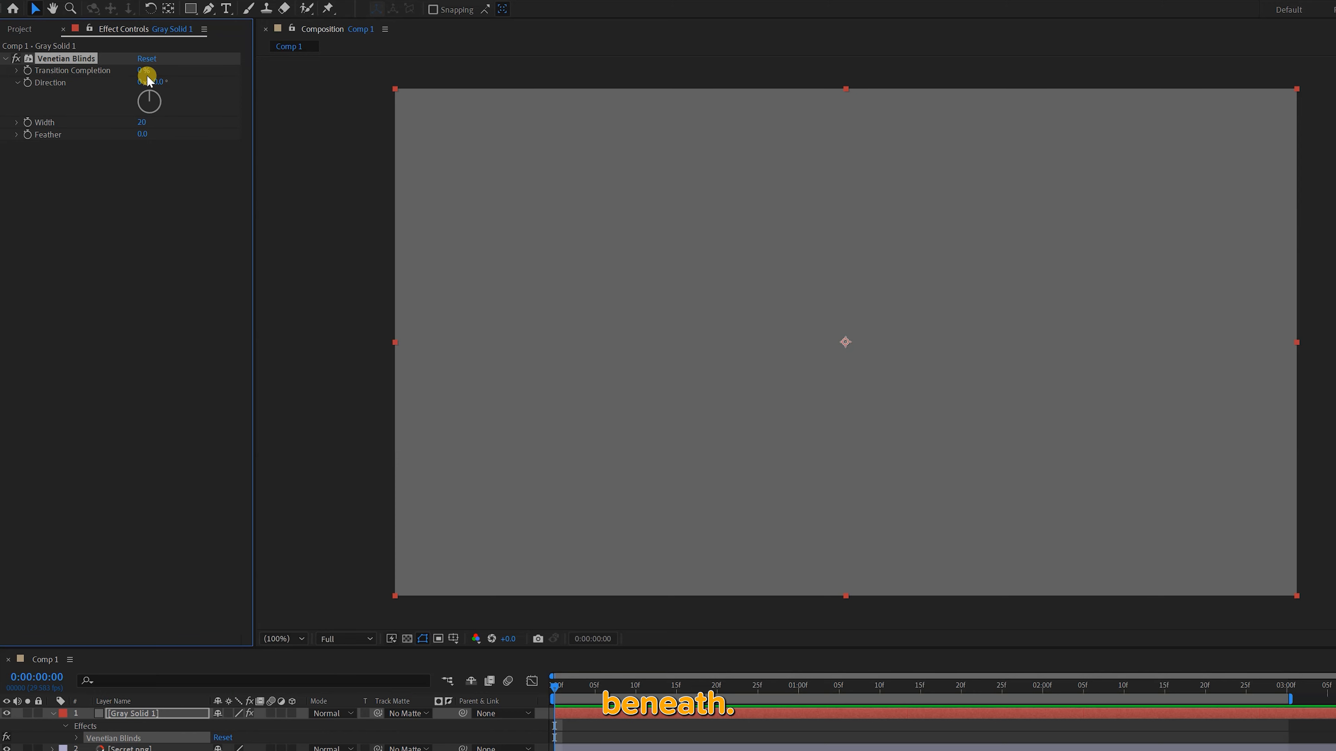
Keyframe the Venetian Blinds Transition Completion on Gray Solid 1 from the start to about 2:25
{"action": "mouse_move", "coordinate": [142, 71]}
{"action": "left_mouse_down"}
{"action": "mouse_move", "coordinate": [215, 74]}
{"action": "mouse_move", "coordinate": [126, 76]}
{"action": "left_mouse_up"}
{"action": "left_click", "coordinate": [27, 69]}
{"action": "left_click_drag", "start_coordinate": [555, 686], "coordinate": [1247, 701]}
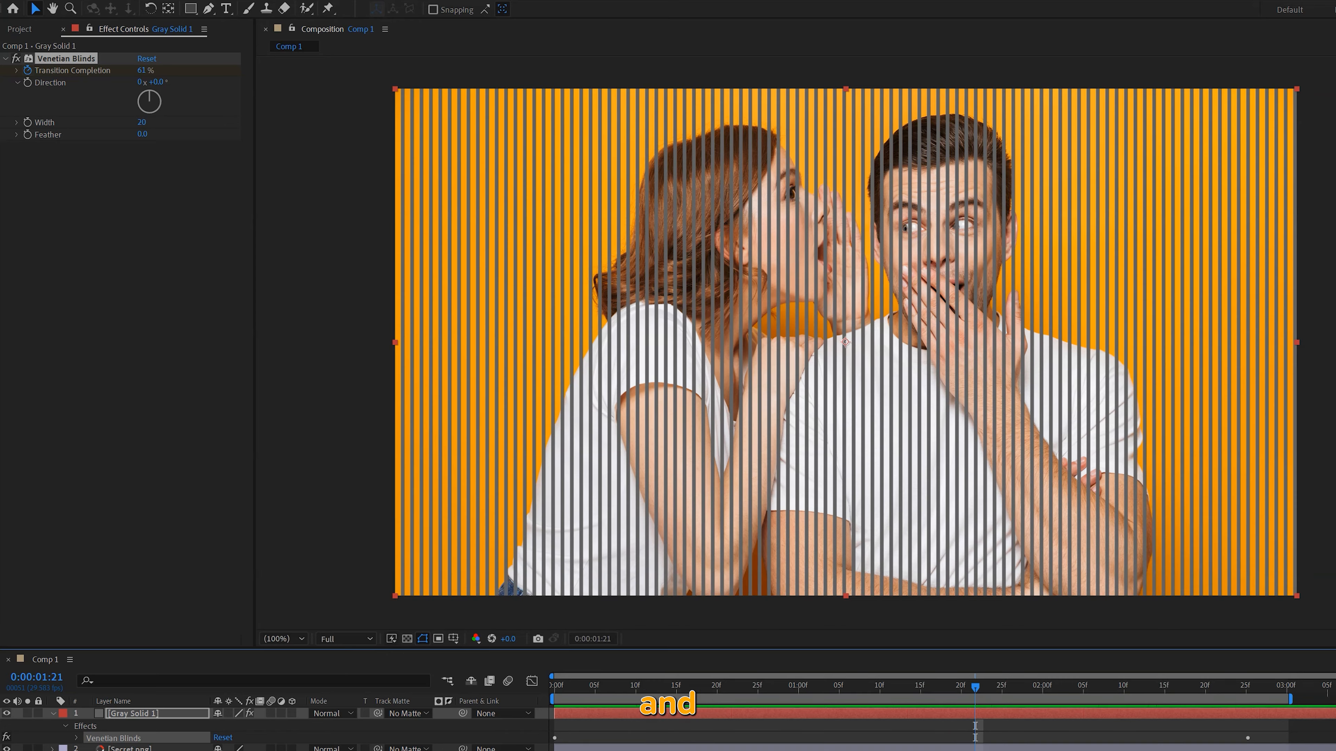
Vary the Venetian Blinds Direction and the settings below it, and preview the transition from the start
{"action": "left_click_drag", "start_coordinate": [148, 97], "coordinate": [158, 135]}
{"action": "left_click", "coordinate": [553, 689]}
{"action": "key", "text": "space"}
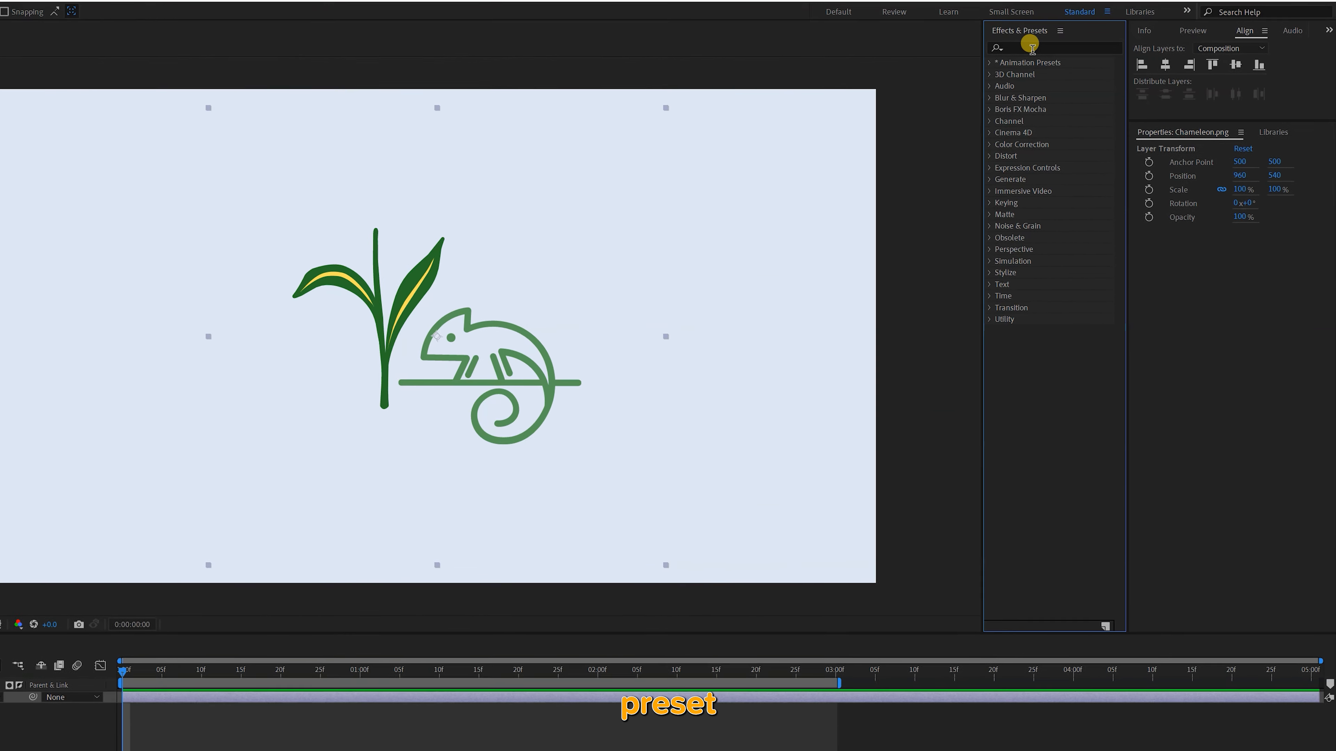
Find the Roughen Edges effect, apply it to Chameleon.png, and compare the edges up close with the effect off and on
{"action": "left_click", "coordinate": [1031, 48]}
{"action": "type", "text": "roughen e"}
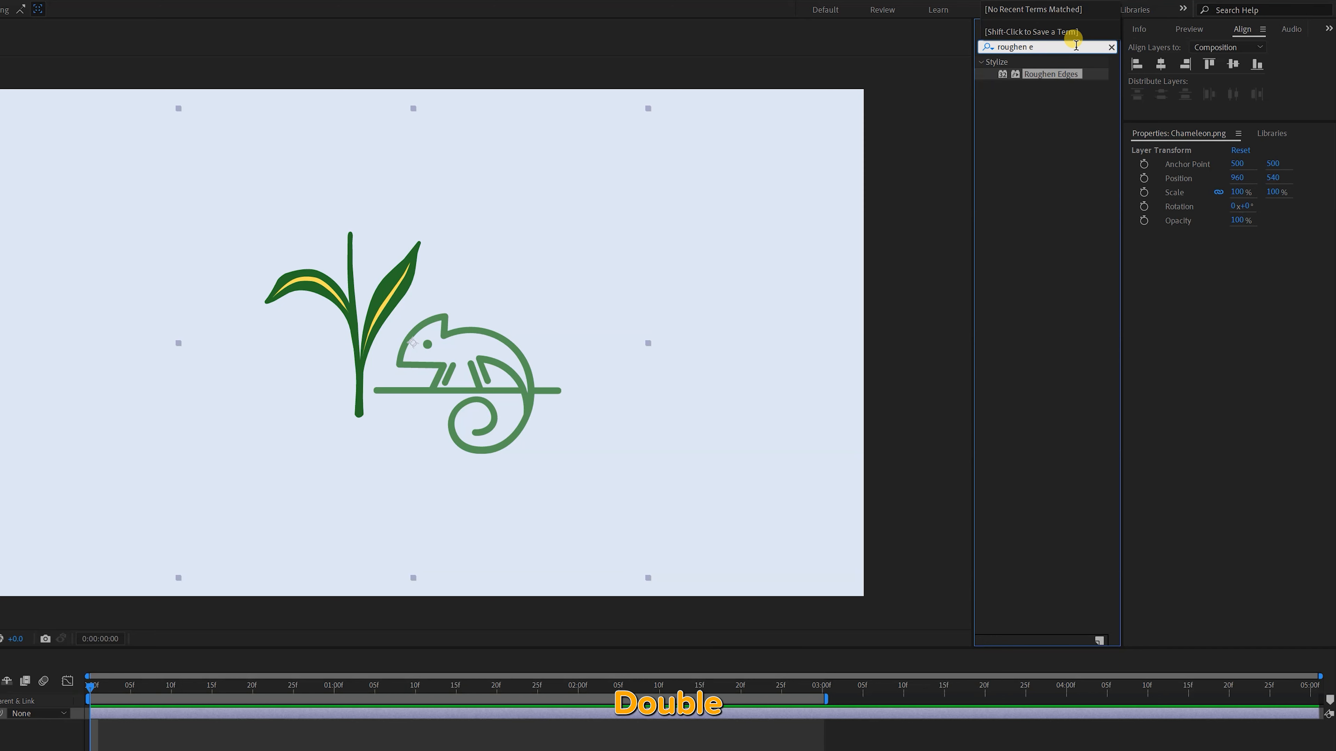
{"action": "double_click", "coordinate": [1016, 75]}
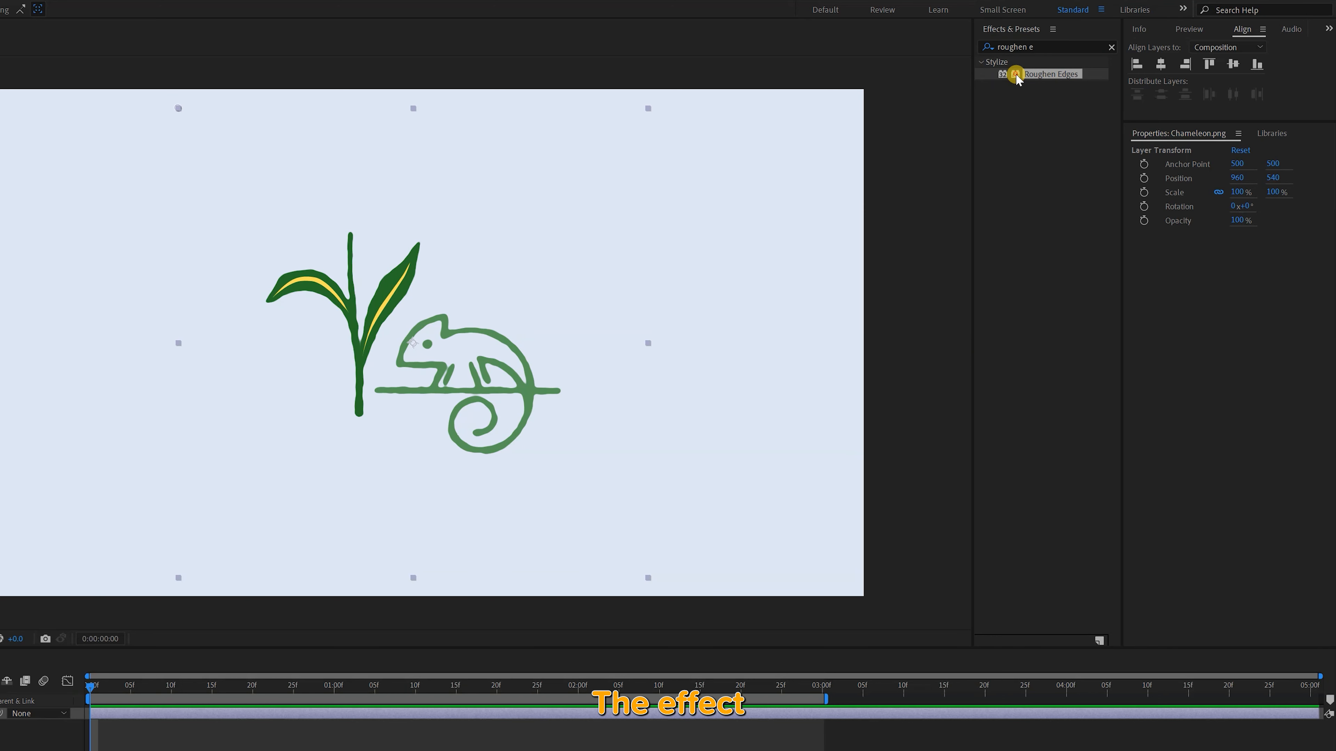
{"action": "scroll", "coordinate": [442, 316], "scroll_direction": "up", "scroll_amount": 4}
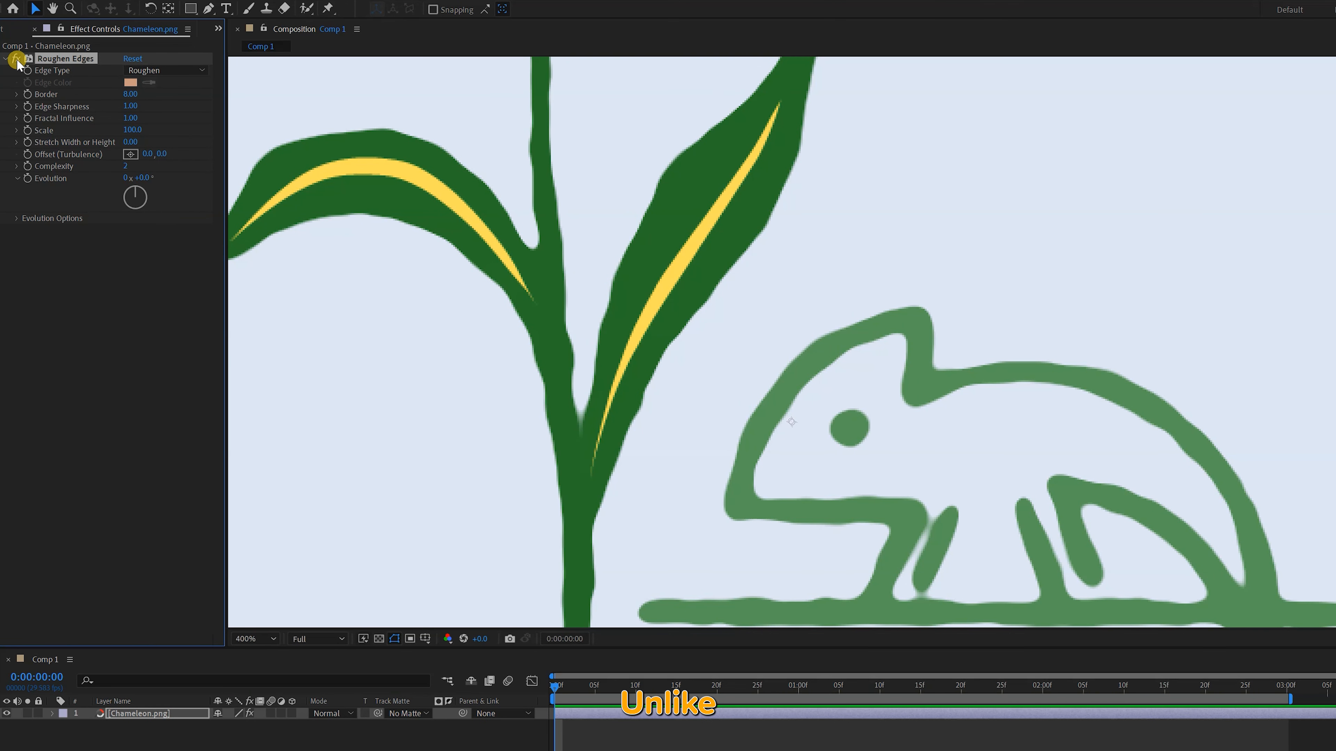
{"action": "left_click", "coordinate": [18, 60]}
{"action": "left_click", "coordinate": [17, 61]}
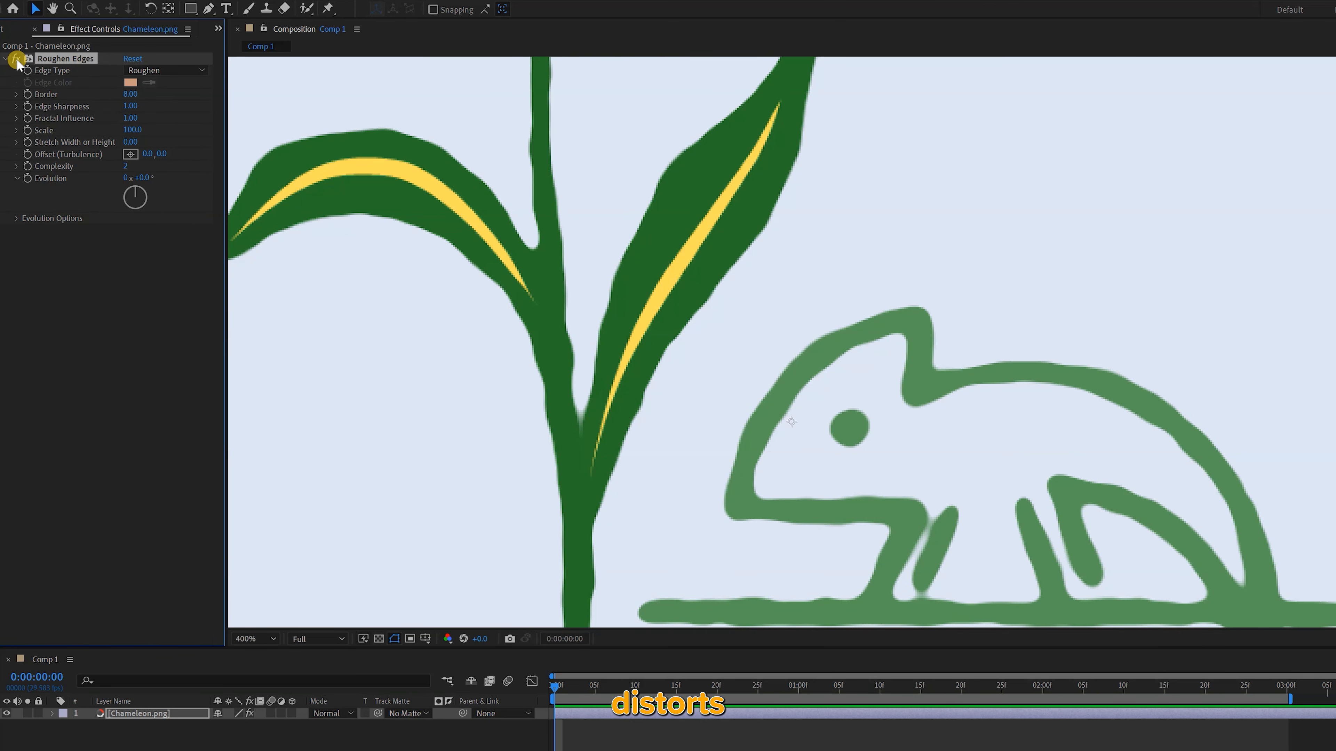
Set the Roughen Edges Border to 5
{"action": "mouse_move", "coordinate": [136, 92]}
{"action": "left_mouse_down"}
{"action": "mouse_move", "coordinate": [213, 92]}
{"action": "mouse_move", "coordinate": [131, 95]}
{"action": "left_mouse_up"}
{"action": "left_click", "coordinate": [132, 95]}
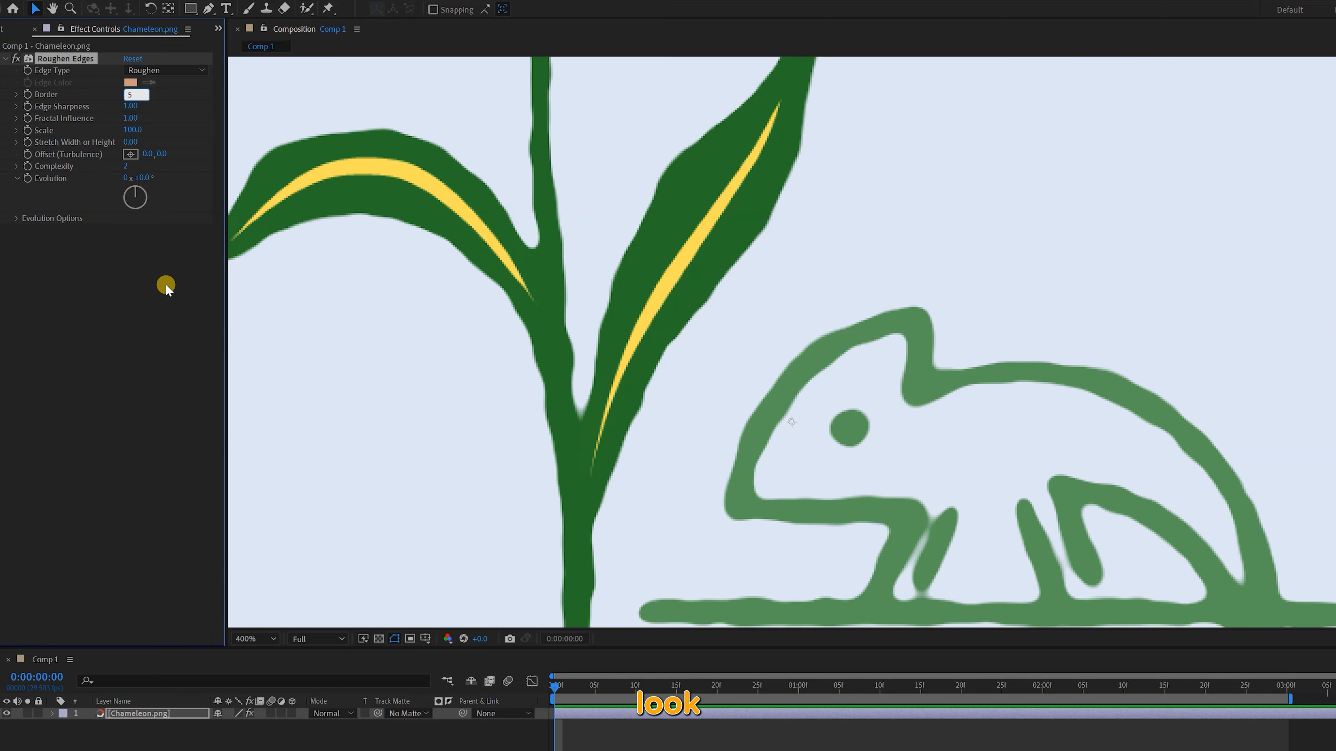
{"action": "key", "text": "Return"}
Try the Roughen Color edge type and pick a new Edge Color for the outline
{"action": "left_click", "coordinate": [165, 70]}
{"action": "left_click", "coordinate": [173, 102]}
{"action": "left_click", "coordinate": [167, 70]}
{"action": "left_click", "coordinate": [110, 103]}
{"action": "left_click", "coordinate": [130, 83]}
{"action": "left_click", "coordinate": [387, 116]}
{"action": "left_click", "coordinate": [298, 88]}
{"action": "left_click", "coordinate": [391, 259]}
{"action": "left_click", "coordinate": [604, 109]}
Try the Cut edge type with the Border raised to 15.6, and switch the Edge Type to Spiky
{"action": "left_click", "coordinate": [170, 70]}
{"action": "left_click", "coordinate": [171, 119]}
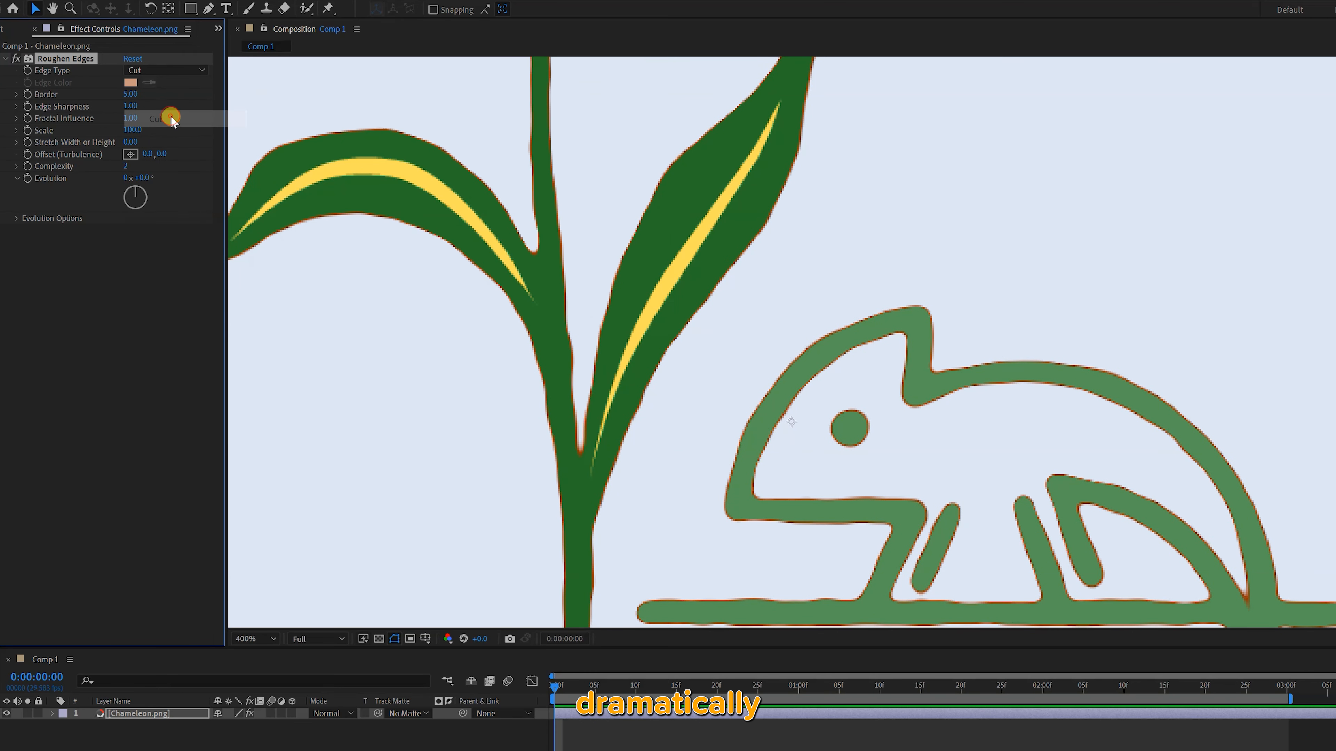
{"action": "left_click_drag", "start_coordinate": [131, 94], "coordinate": [196, 93]}
{"action": "left_click", "coordinate": [167, 70]}
{"action": "left_click", "coordinate": [171, 133]}
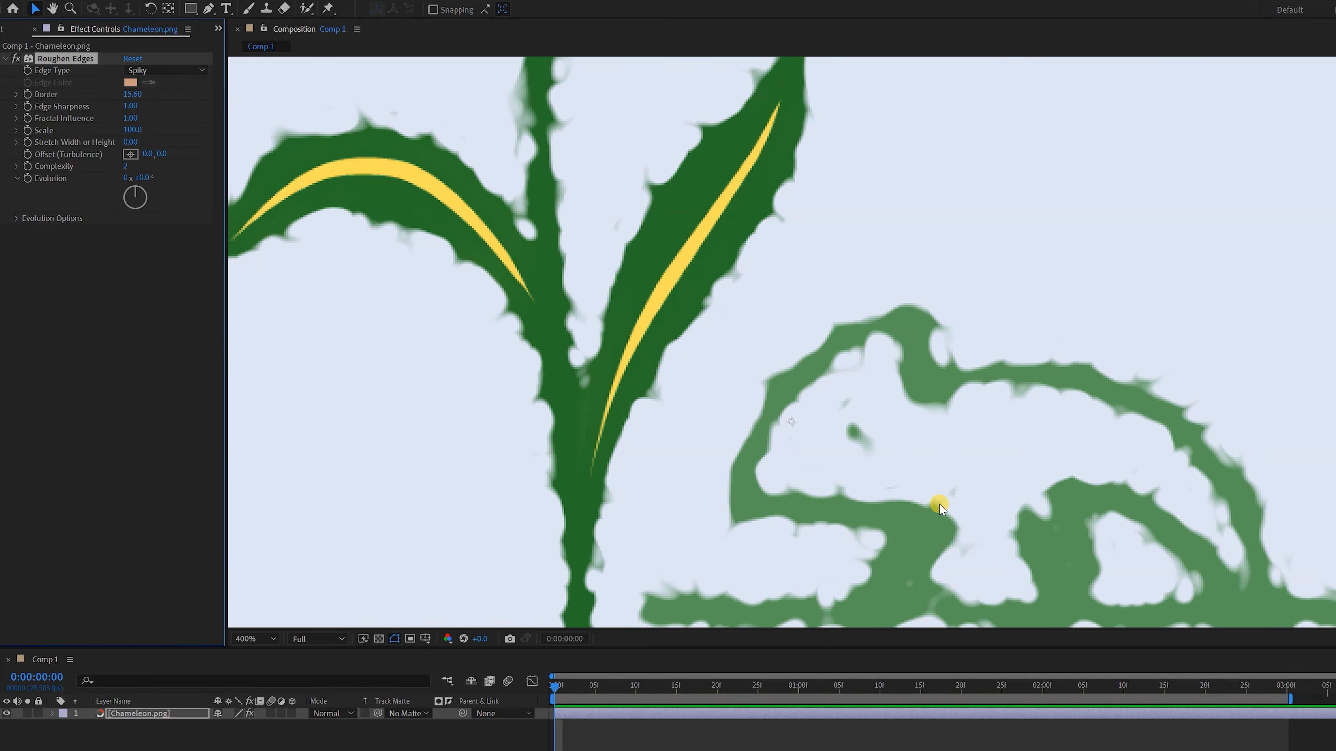
Try the Rusty, Rusty Color, Photocopy and Photocopy Color edge types one after another
{"action": "scroll", "coordinate": [933, 501], "scroll_direction": "down", "scroll_amount": 2}
{"action": "left_click", "coordinate": [168, 70]}
{"action": "left_click", "coordinate": [160, 152]}
{"action": "left_click", "coordinate": [168, 70]}
{"action": "left_click", "coordinate": [171, 168]}
{"action": "left_click", "coordinate": [168, 70]}
{"action": "left_click", "coordinate": [168, 184]}
{"action": "left_click", "coordinate": [167, 70]}
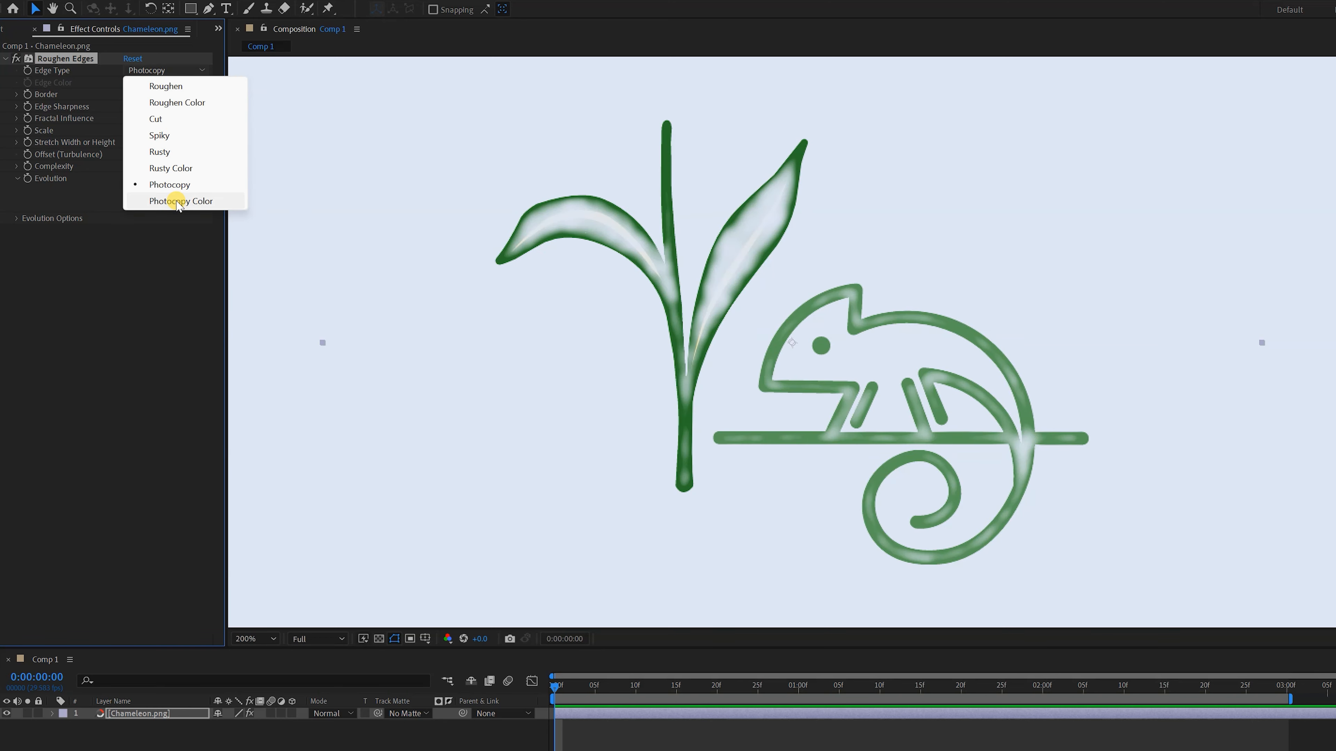
{"action": "left_click", "coordinate": [181, 201]}
Return the Edge Type to Roughen and set the Border to 5
{"action": "left_click", "coordinate": [167, 70]}
{"action": "left_click", "coordinate": [166, 86]}
{"action": "type", "text": "5"}
{"action": "key", "text": "Return"}
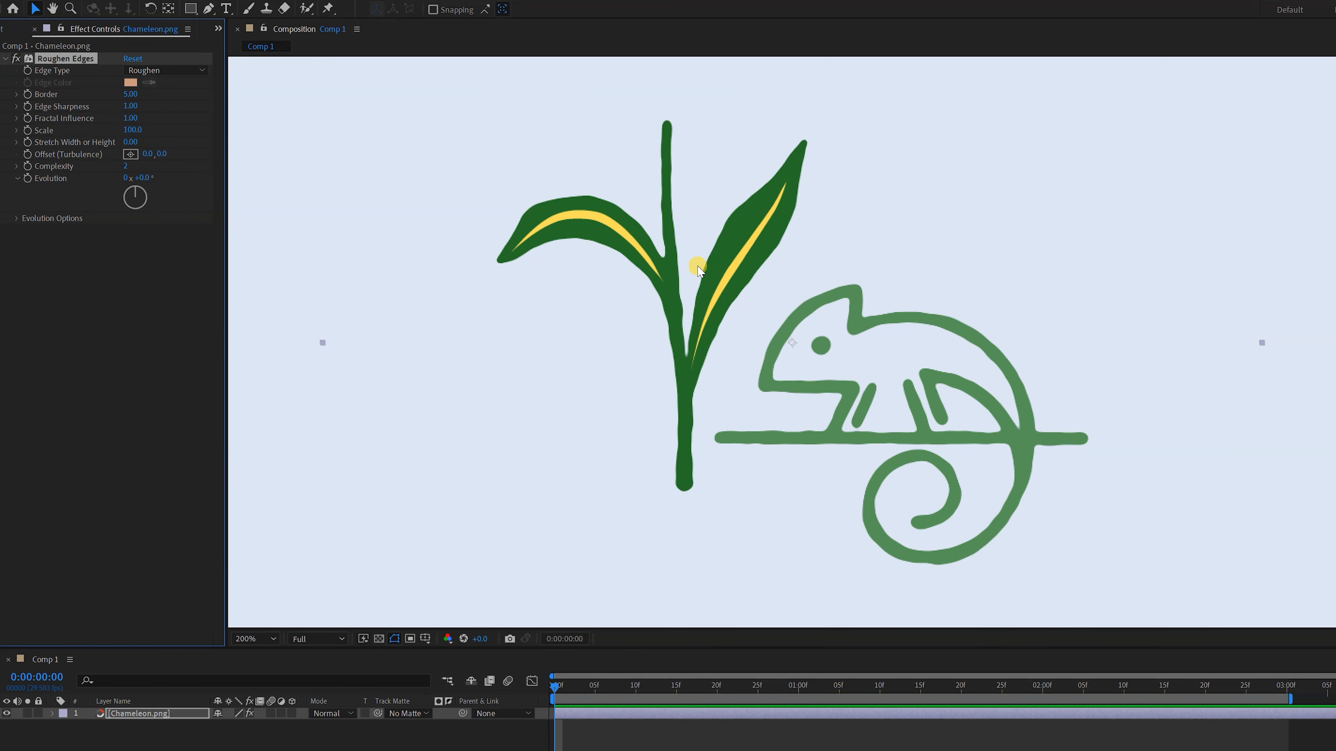
Experiment with the Roughen Edges sliders, raising Scale to 195, Stretch Width or Height to 2.9 and Complexity to 10
{"action": "scroll", "coordinate": [702, 268], "scroll_direction": "up", "scroll_amount": 1}
{"action": "mouse_move", "coordinate": [132, 107]}
{"action": "left_mouse_down"}
{"action": "mouse_move", "coordinate": [172, 108]}
{"action": "mouse_move", "coordinate": [110, 109]}
{"action": "mouse_move", "coordinate": [247, 110]}
{"action": "mouse_move", "coordinate": [78, 111]}
{"action": "mouse_move", "coordinate": [149, 122]}
{"action": "left_mouse_up"}
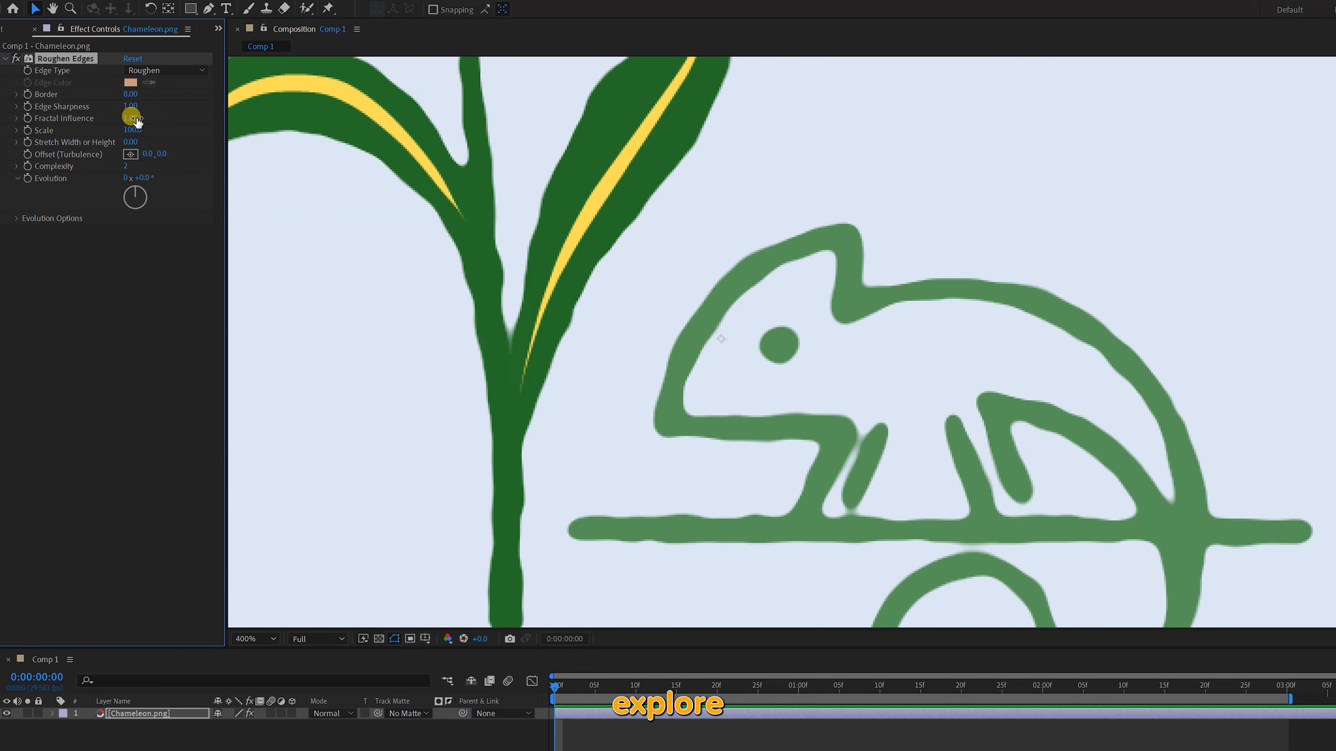
{"action": "left_click_drag", "start_coordinate": [135, 130], "coordinate": [176, 167]}
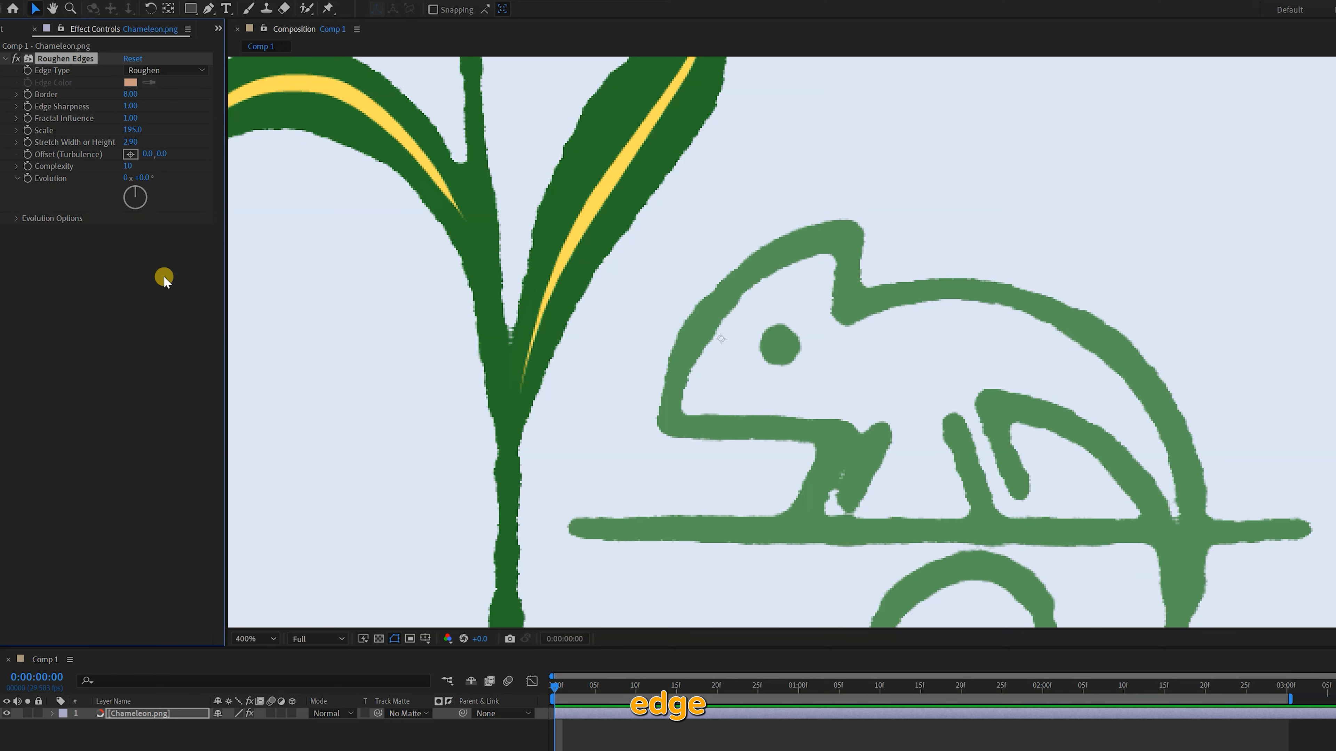
Reset Roughen Edges and keyframe its Evolution from the start to 2 full revolutions at 2:29
{"action": "left_click", "coordinate": [132, 59]}
{"action": "left_click", "coordinate": [28, 179]}
{"action": "left_click", "coordinate": [1281, 688]}
{"action": "left_click", "coordinate": [126, 179]}
{"action": "type", "text": "2"}
{"action": "key", "text": "Return"}
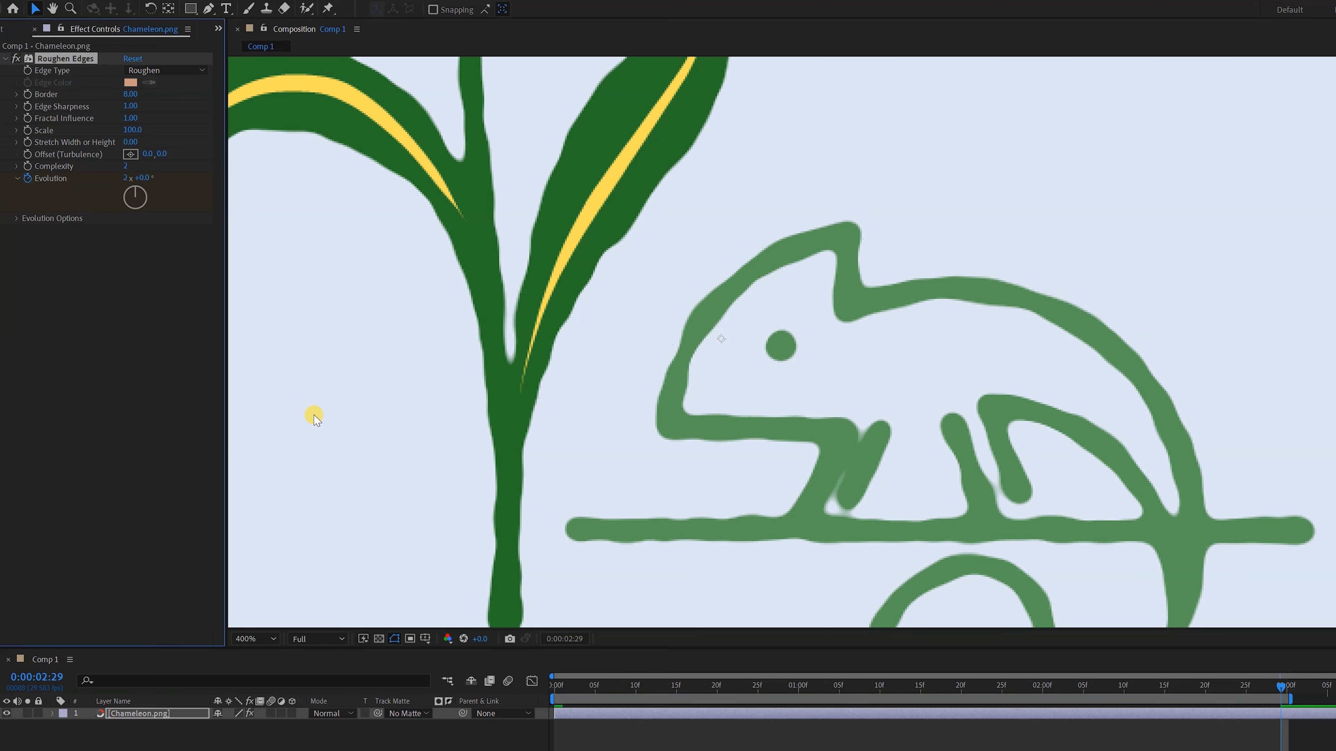
Preview the animated rough edges of Chameleon.png from the start
{"action": "left_click_drag", "start_coordinate": [566, 690], "coordinate": [525, 692]}
{"action": "key", "text": "space"}
{"action": "scroll", "coordinate": [692, 552], "scroll_direction": "down", "scroll_amount": 5}
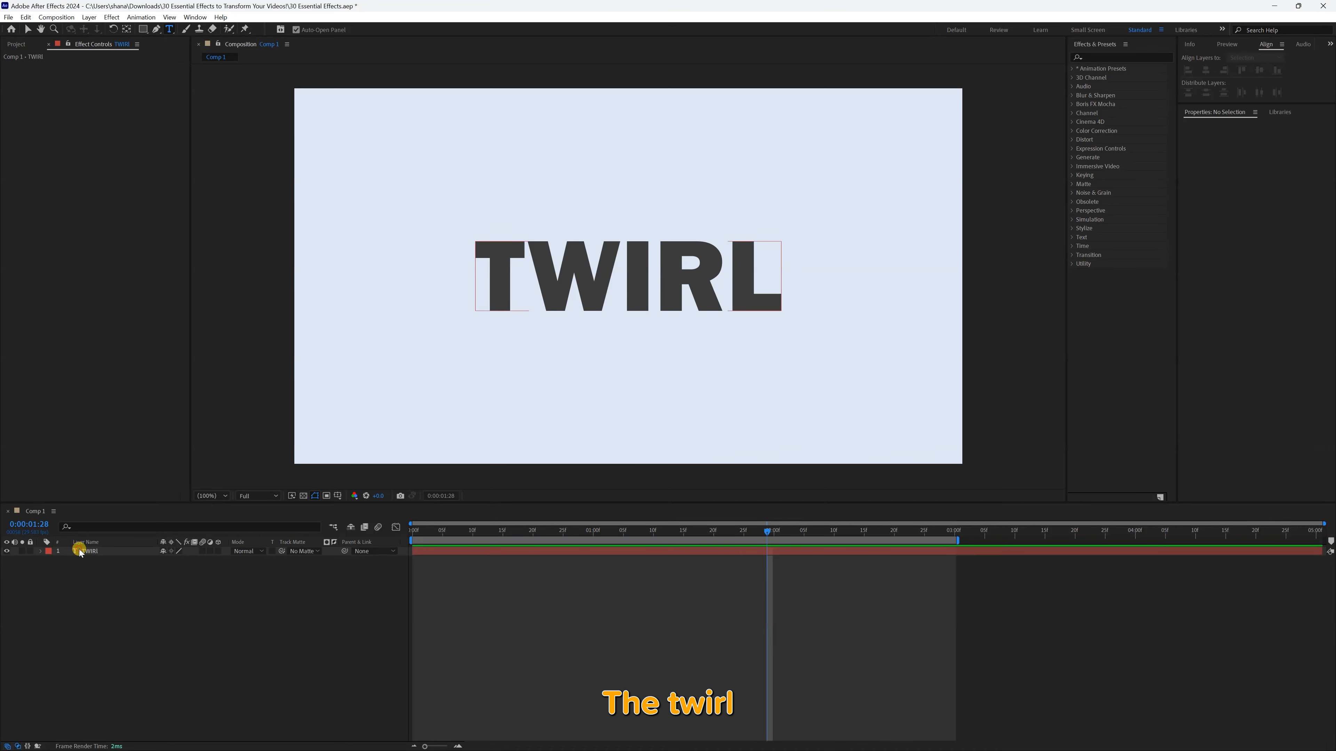
Try a Twirl Angle of 260° on the TWIRL text, return the Angle to 0° and raise the Twirl Radius to 88
{"action": "left_click", "coordinate": [708, 640]}
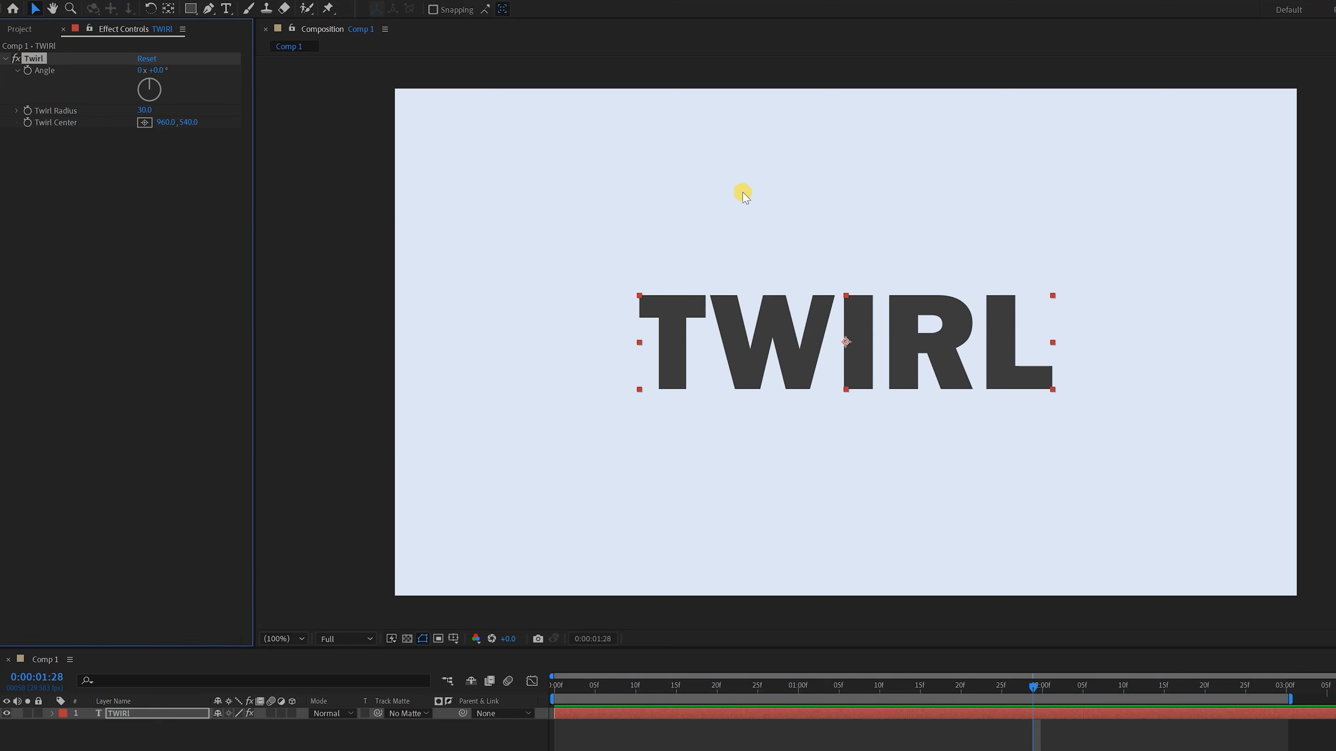
{"action": "left_click_drag", "start_coordinate": [139, 78], "coordinate": [337, 68]}
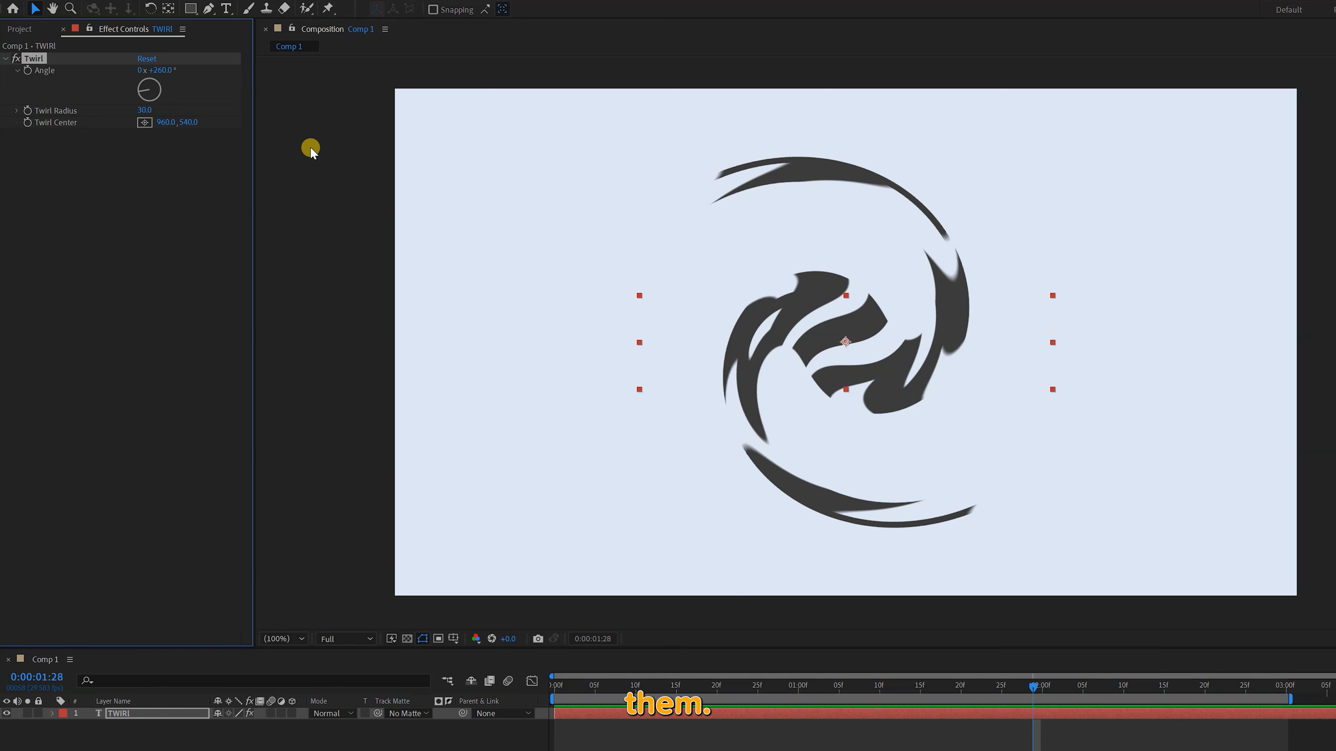
{"action": "left_click_drag", "start_coordinate": [169, 79], "coordinate": [164, 111]}
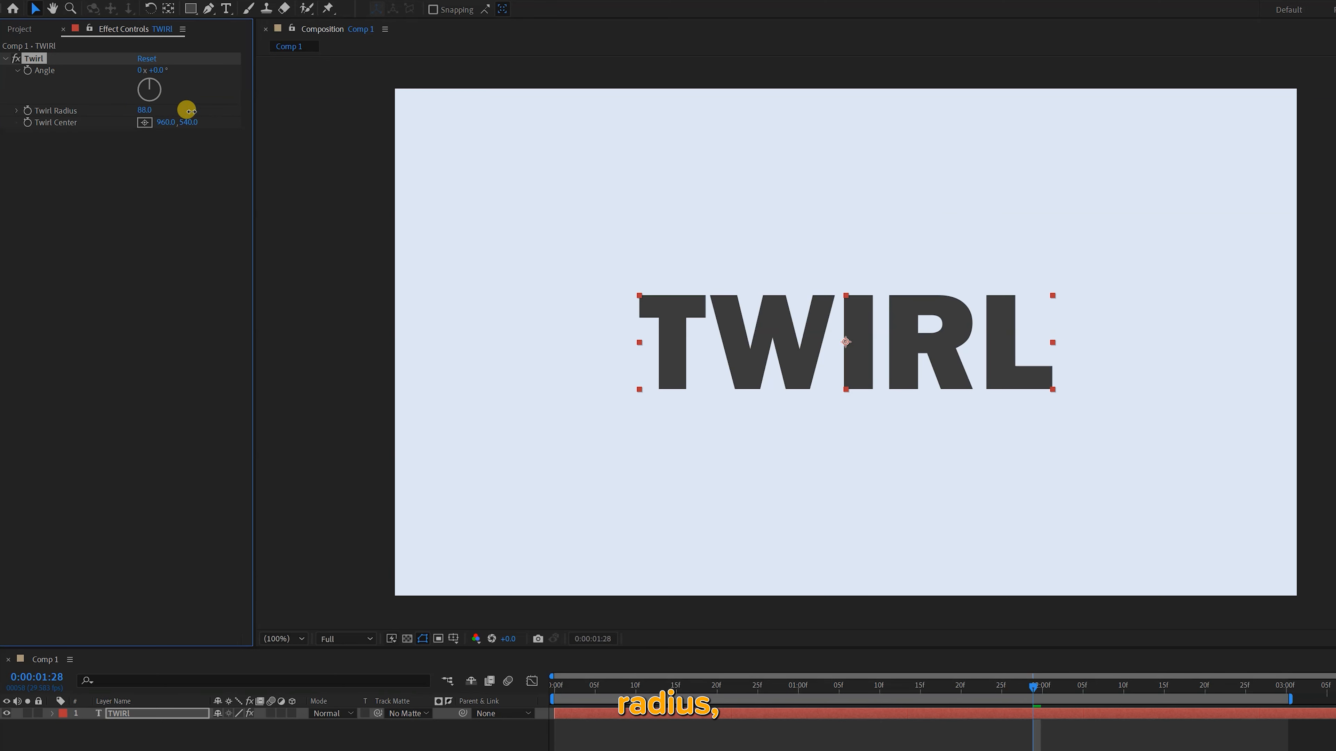
Try a Twirl Angle of 22° with a Twirl Radius of 85 and shift the Twirl Center away from the text's middle
{"action": "left_click_drag", "start_coordinate": [150, 70], "coordinate": [216, 121]}
{"action": "left_click", "coordinate": [151, 125]}
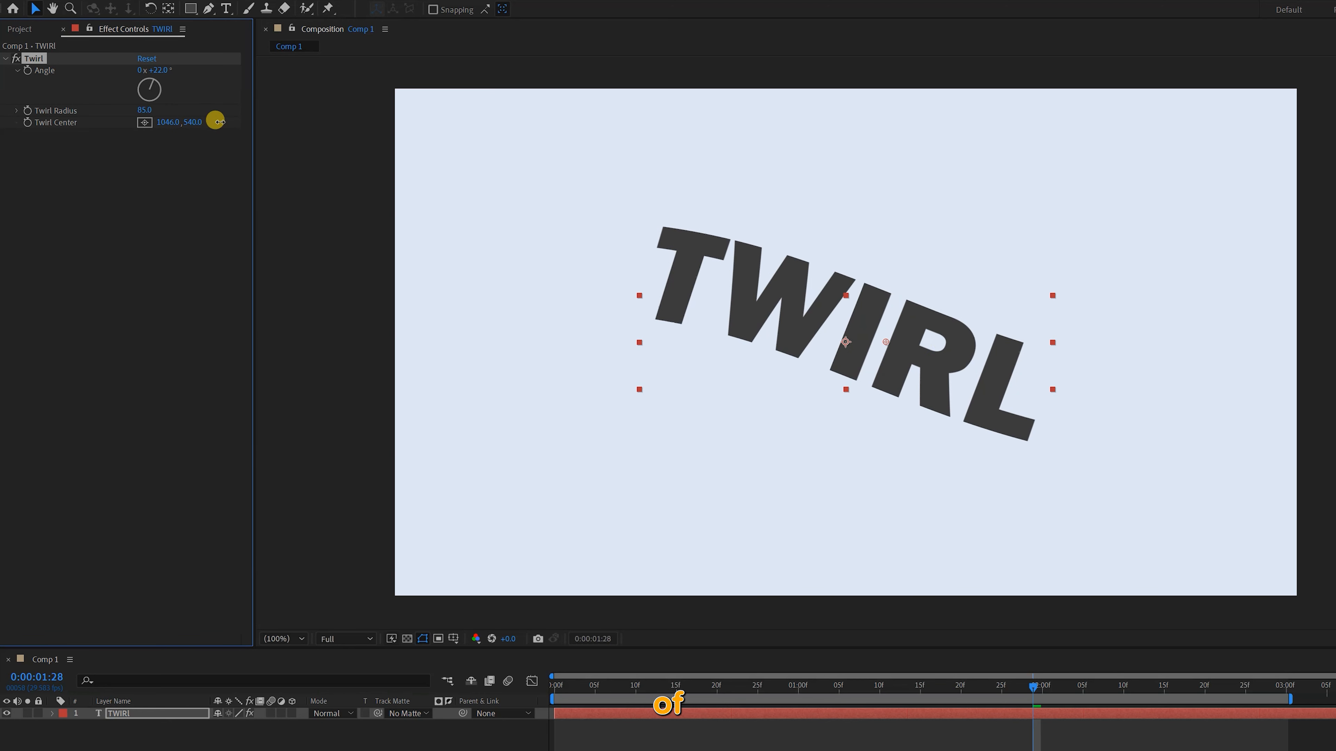
{"action": "left_click_drag", "start_coordinate": [892, 347], "coordinate": [787, 294]}
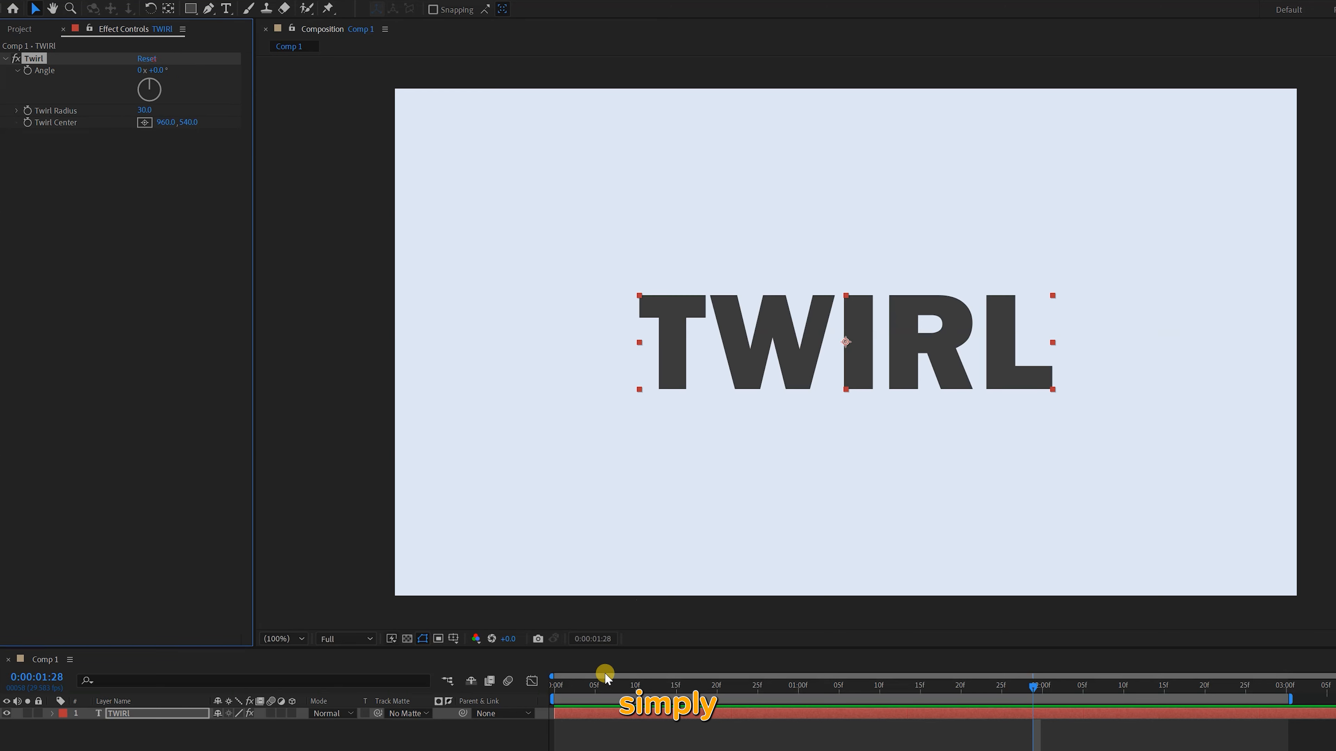
Keyframe the Twirl Angle from 360° at the start to 0° at 2:25
{"action": "key", "text": "Home"}
{"action": "type", "text": "360"}
{"action": "key", "text": "Return"}
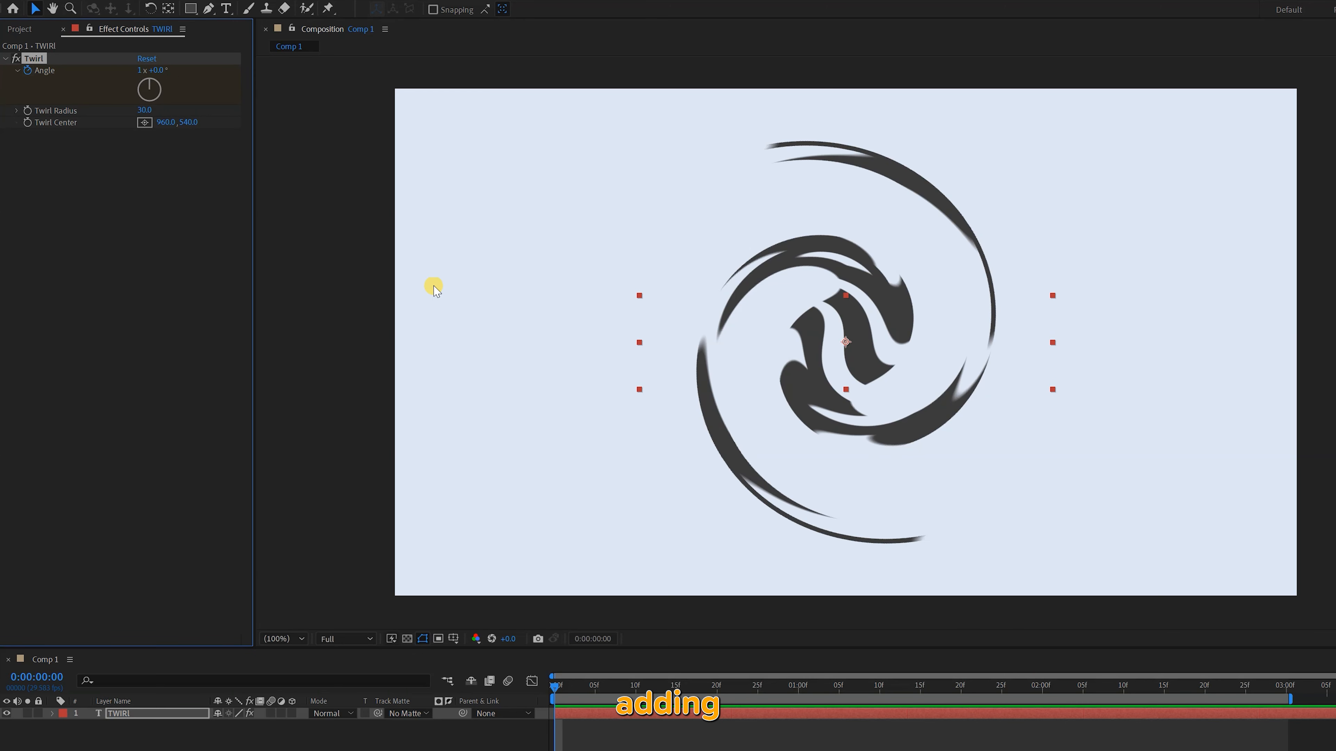
{"action": "left_click", "coordinate": [1244, 689]}
{"action": "left_click", "coordinate": [139, 71]}
{"action": "type", "text": "0"}
{"action": "key", "text": "Return"}
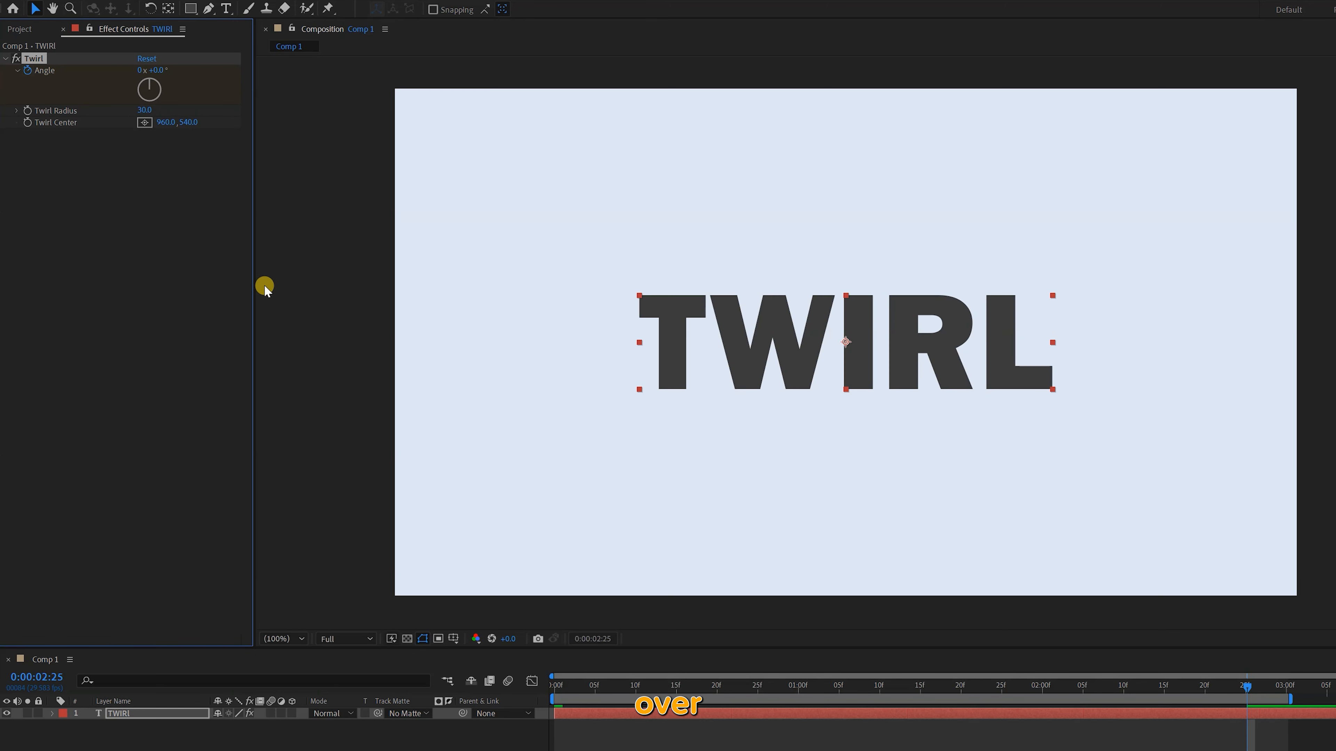
Reveal the Twirl Angle keyframes, preview the untwirling, and move the end keyframe earlier to about 1:16
{"action": "key", "text": "u"}
{"action": "key", "text": "space"}
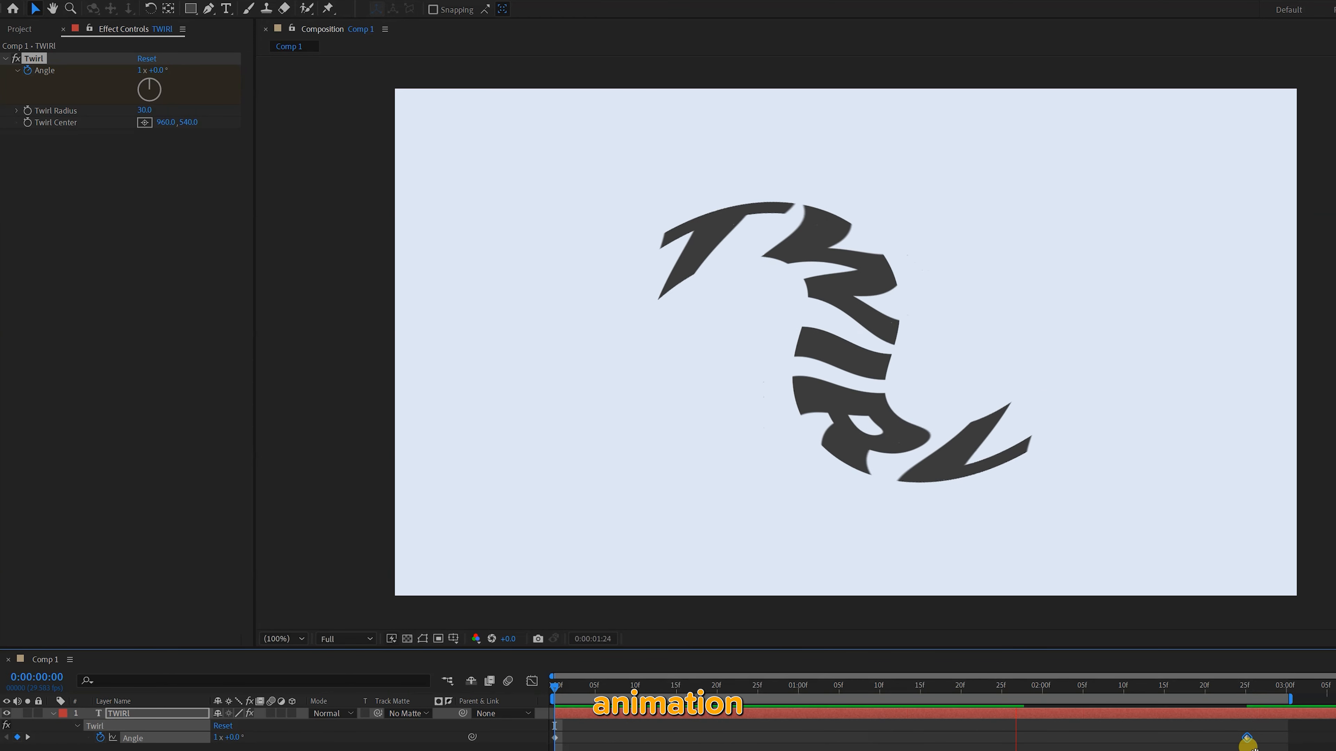
{"action": "left_click_drag", "start_coordinate": [1246, 738], "coordinate": [925, 738]}
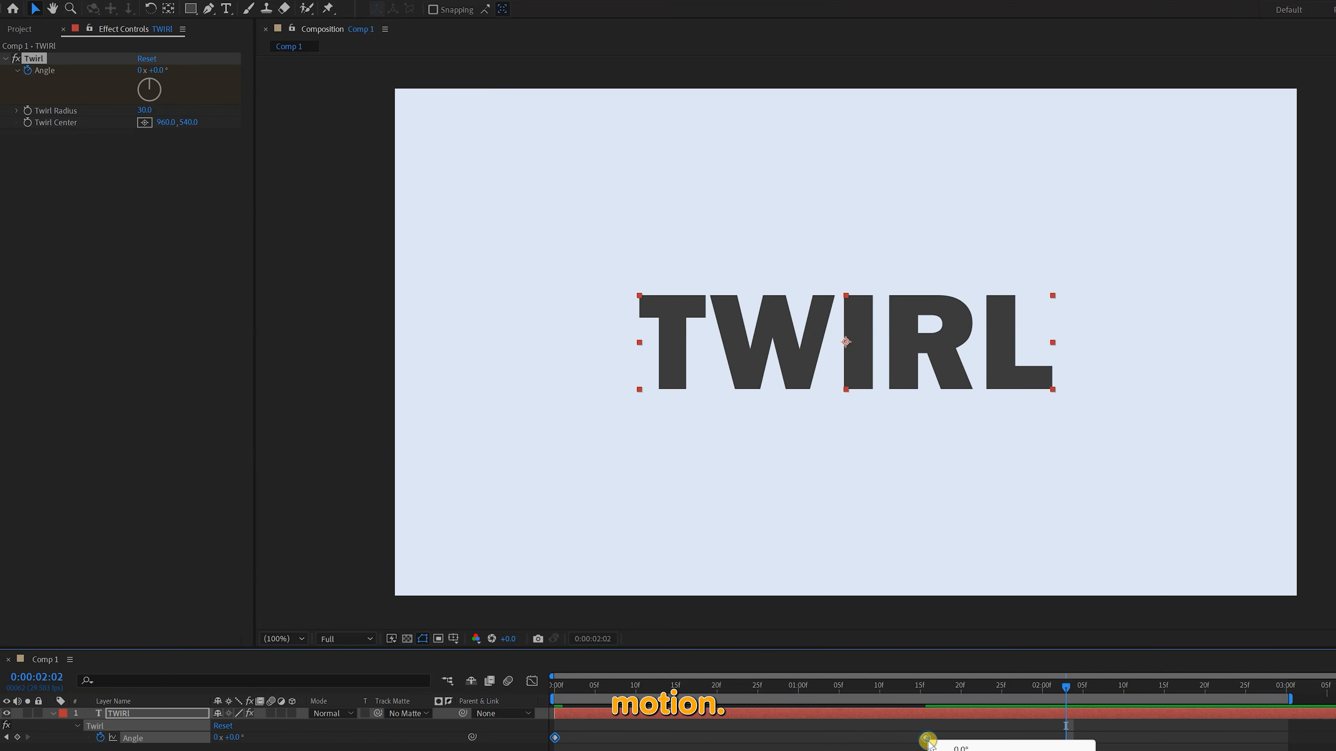
Lengthen the end keyframe's easing in the Angle speed graph and preview the motion
{"action": "key", "text": "shift+F3"}
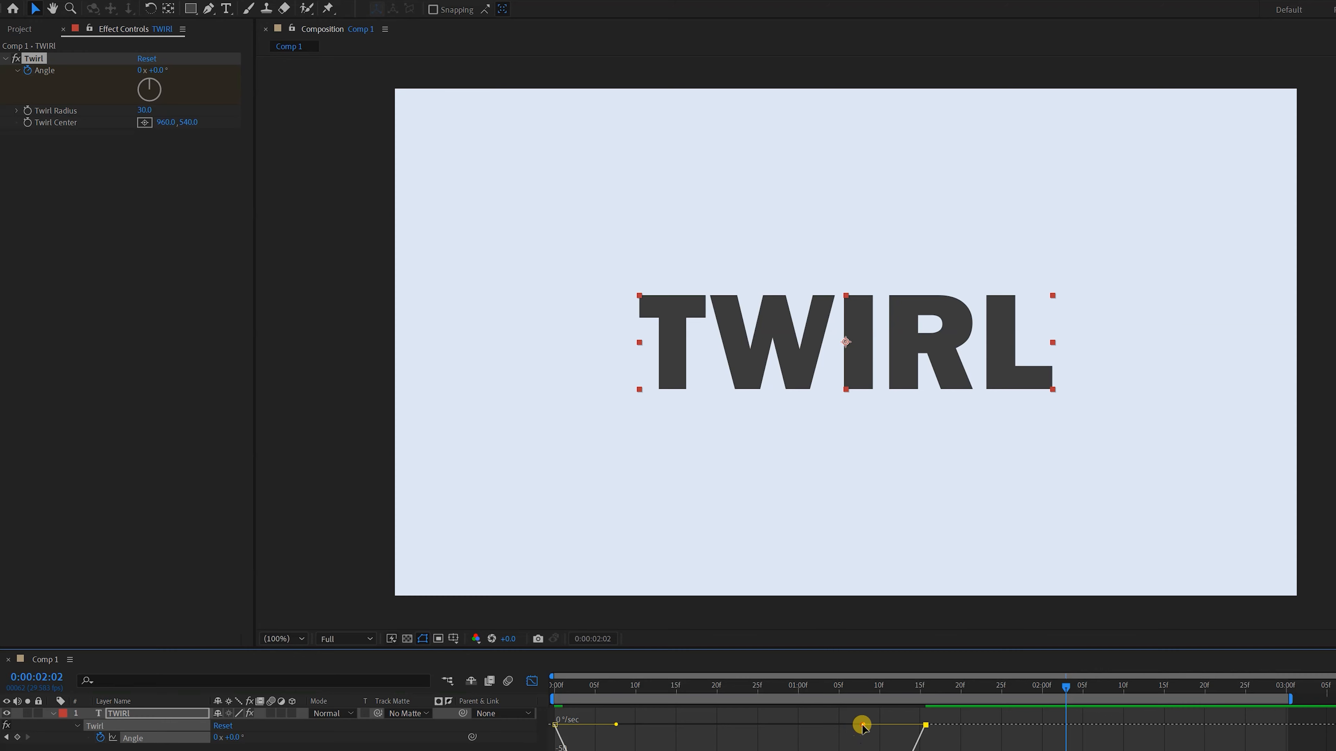
{"action": "left_click_drag", "start_coordinate": [862, 729], "coordinate": [799, 731]}
{"action": "key", "text": "space"}
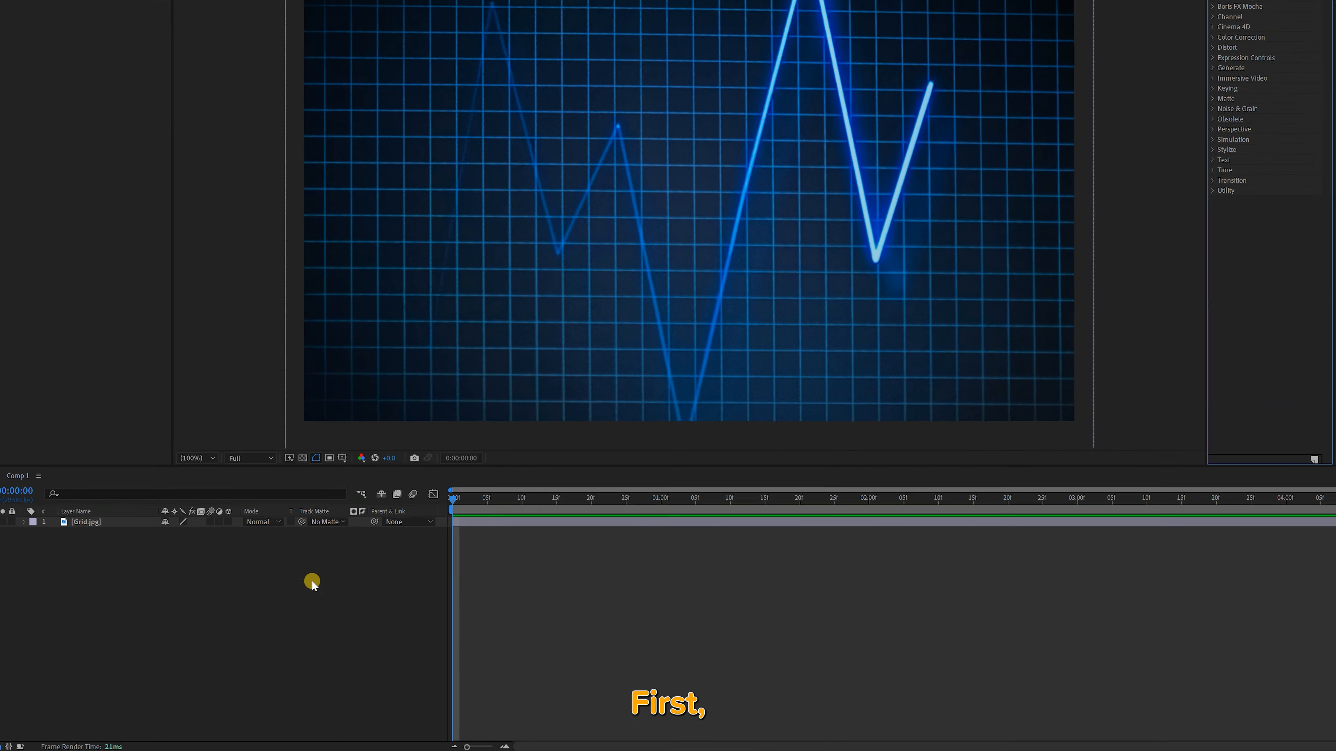
Add an adjustment layer above Grid.jpg and apply the Ripple distort effect to it
{"action": "right_click", "coordinate": [292, 603]}
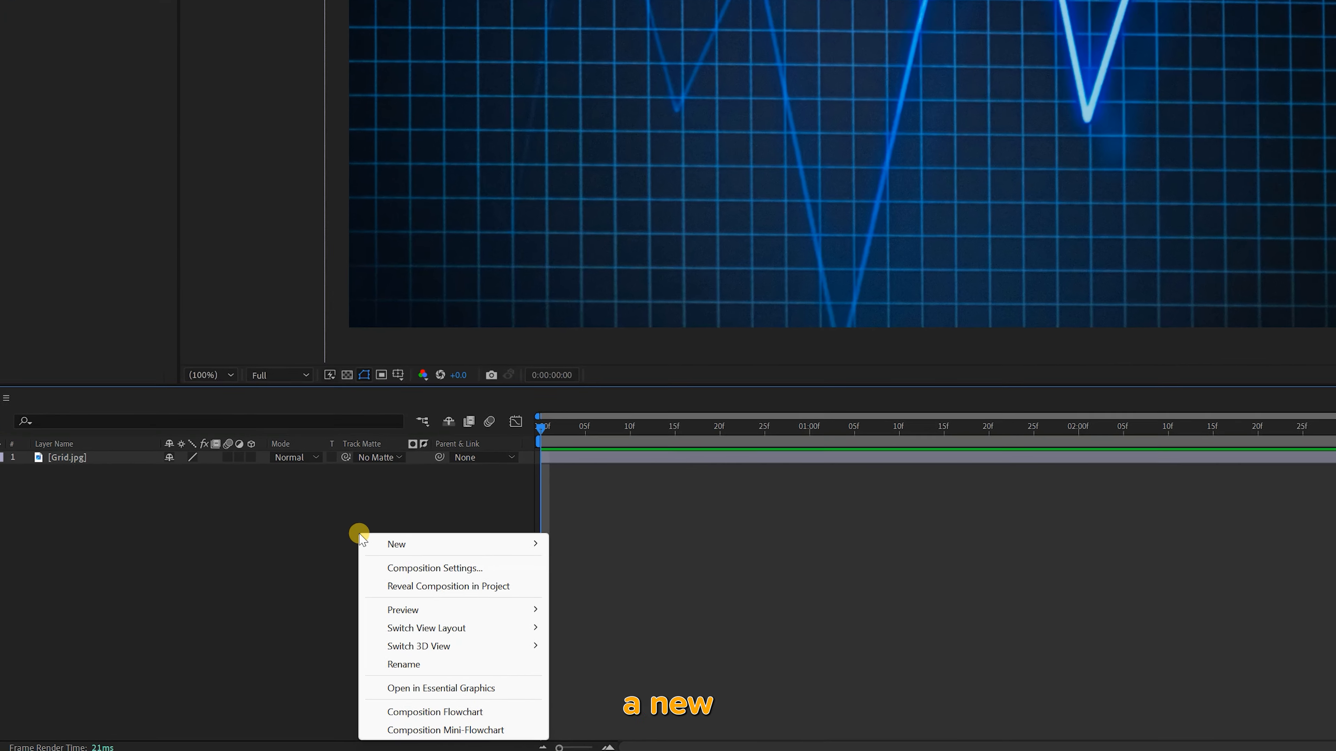
{"action": "mouse_move", "coordinate": [339, 610]}
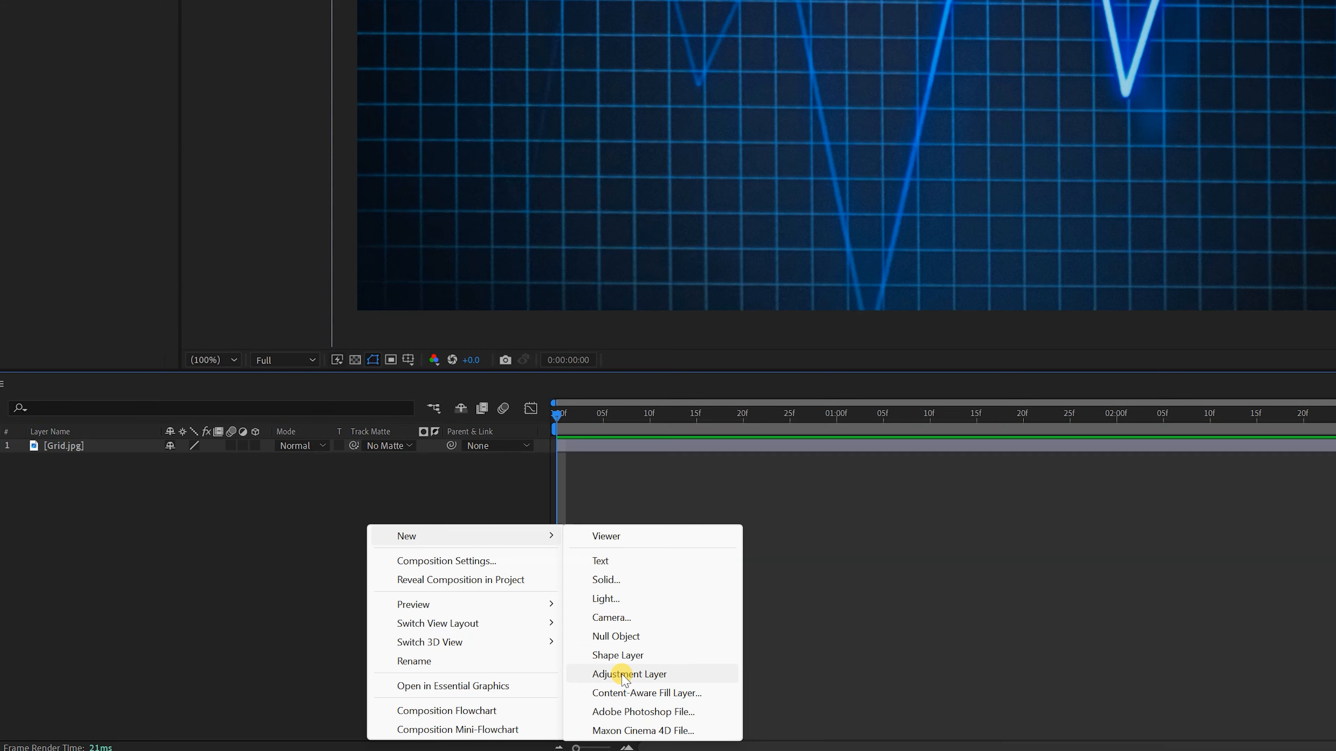
{"action": "left_click", "coordinate": [622, 675]}
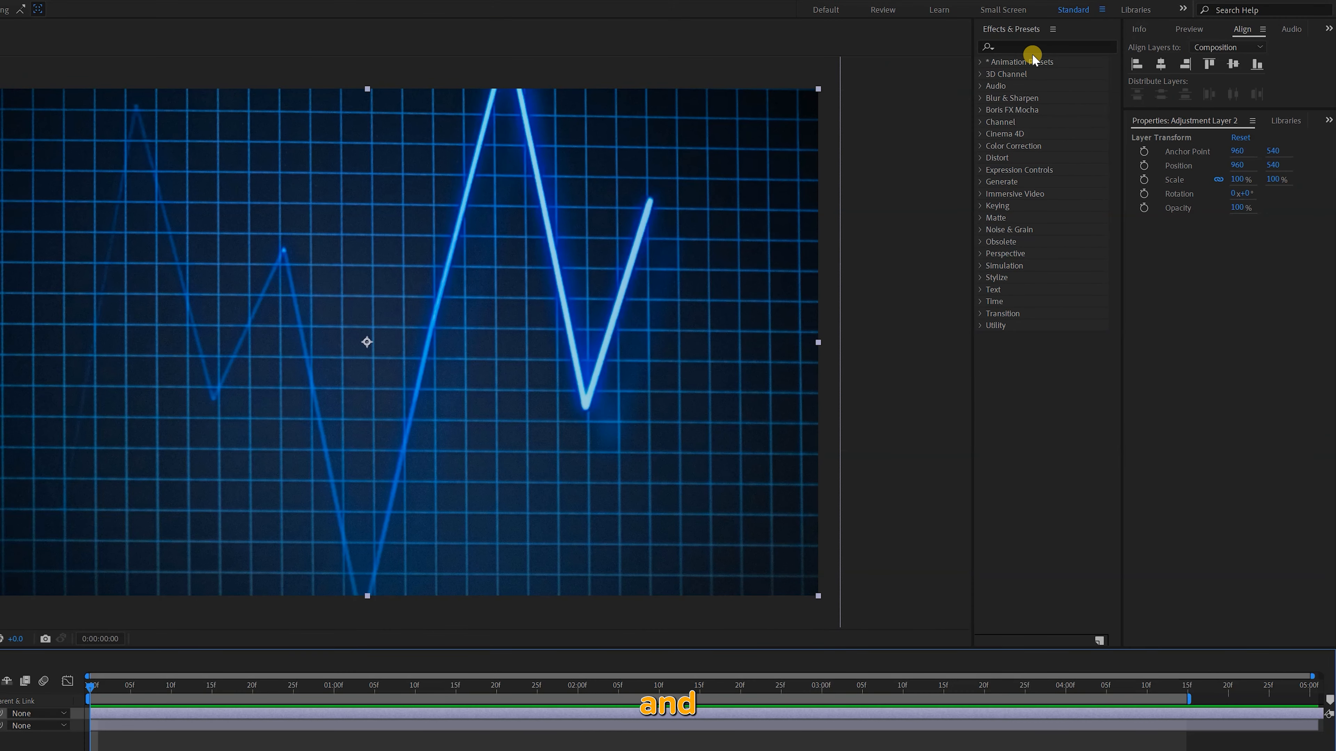
{"action": "left_click", "coordinate": [1034, 47]}
{"action": "type", "text": "ripple"}
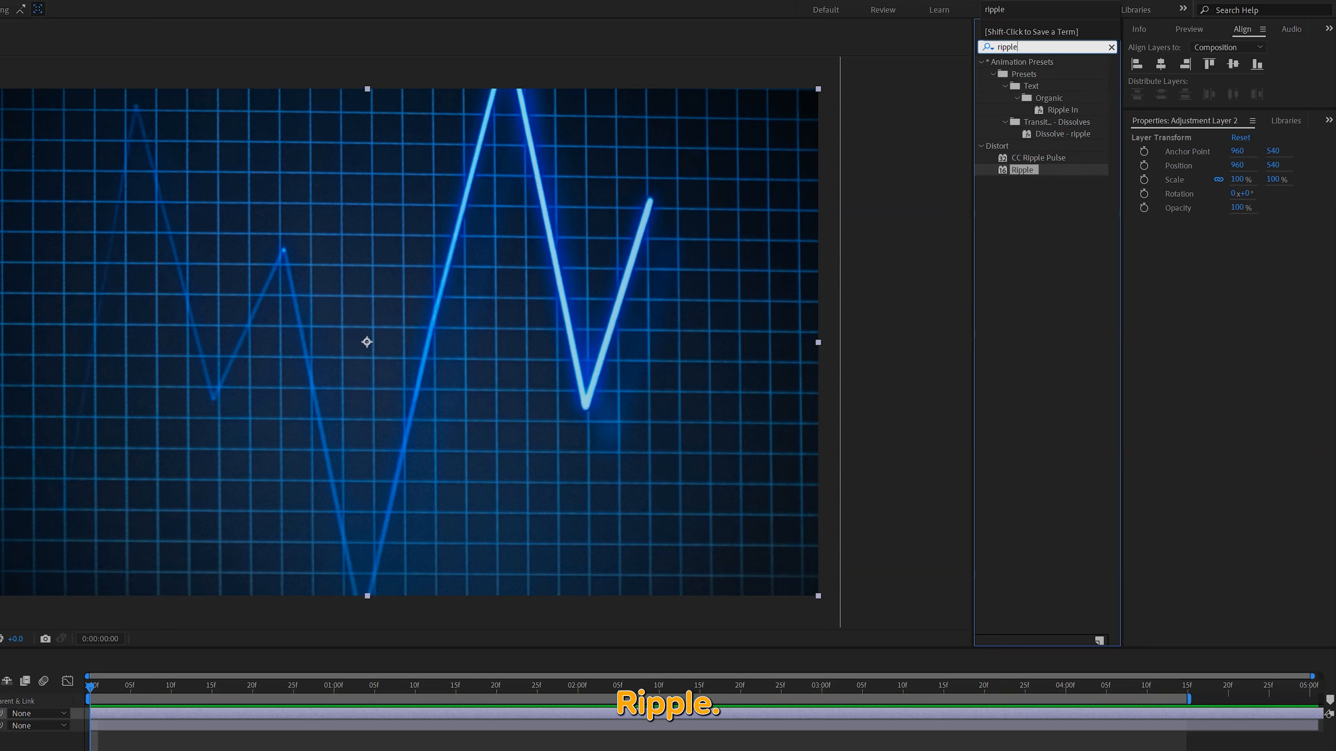
{"action": "double_click", "coordinate": [1020, 170]}
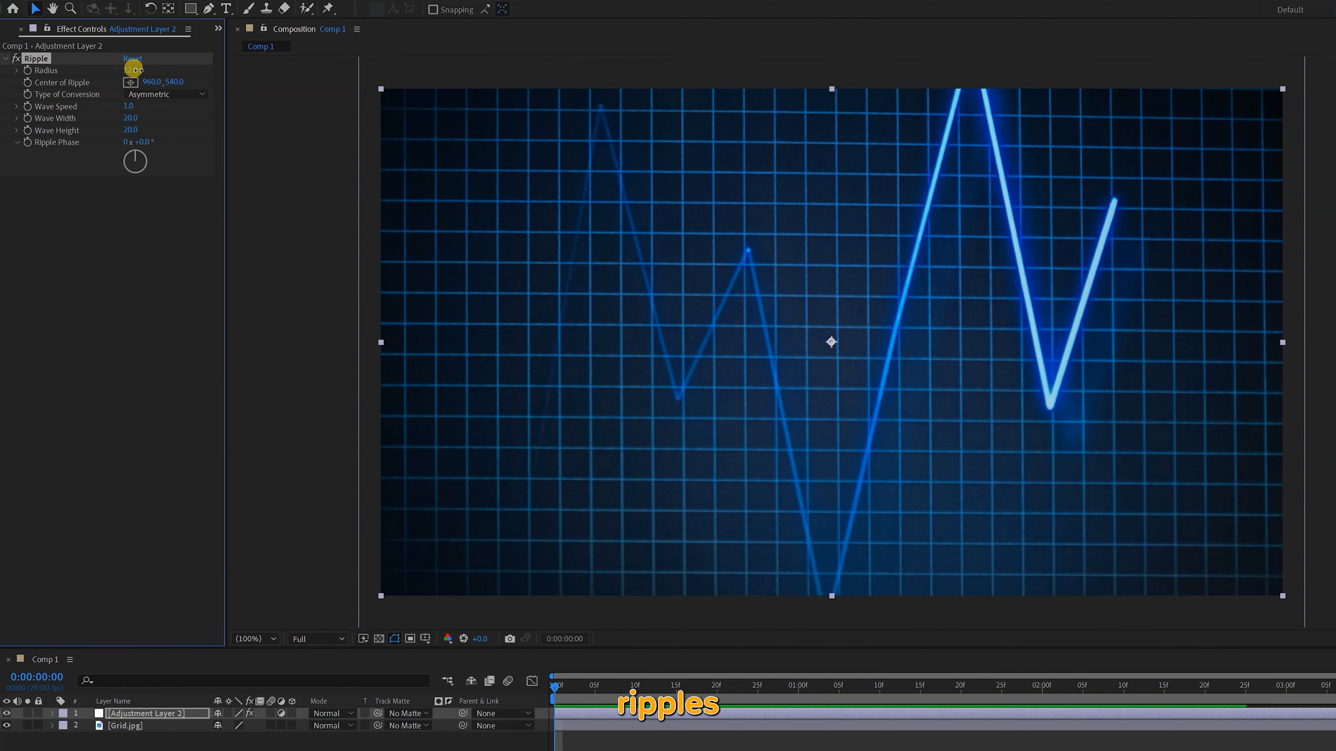
Set the Ripple Radius to 100 and preview the rippling grid
{"action": "left_click_drag", "start_coordinate": [134, 70], "coordinate": [173, 69]}
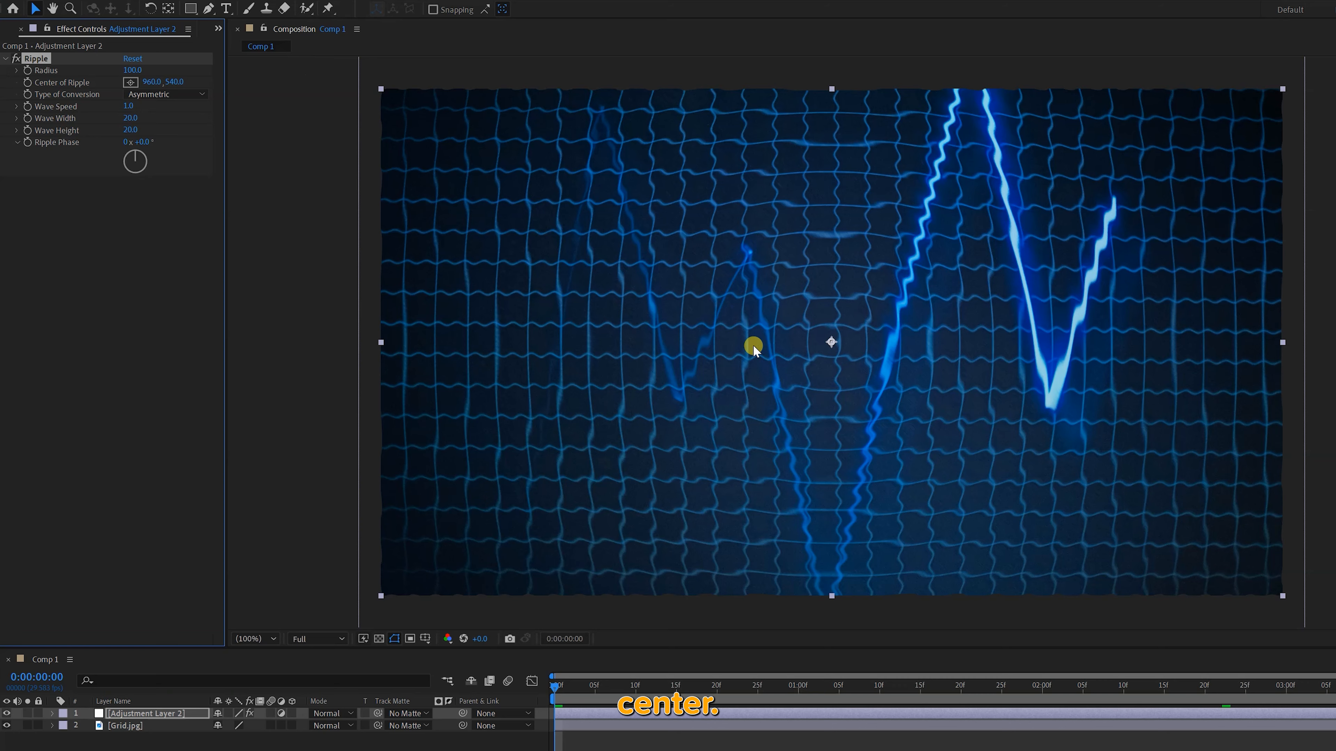
{"action": "key", "text": "space"}
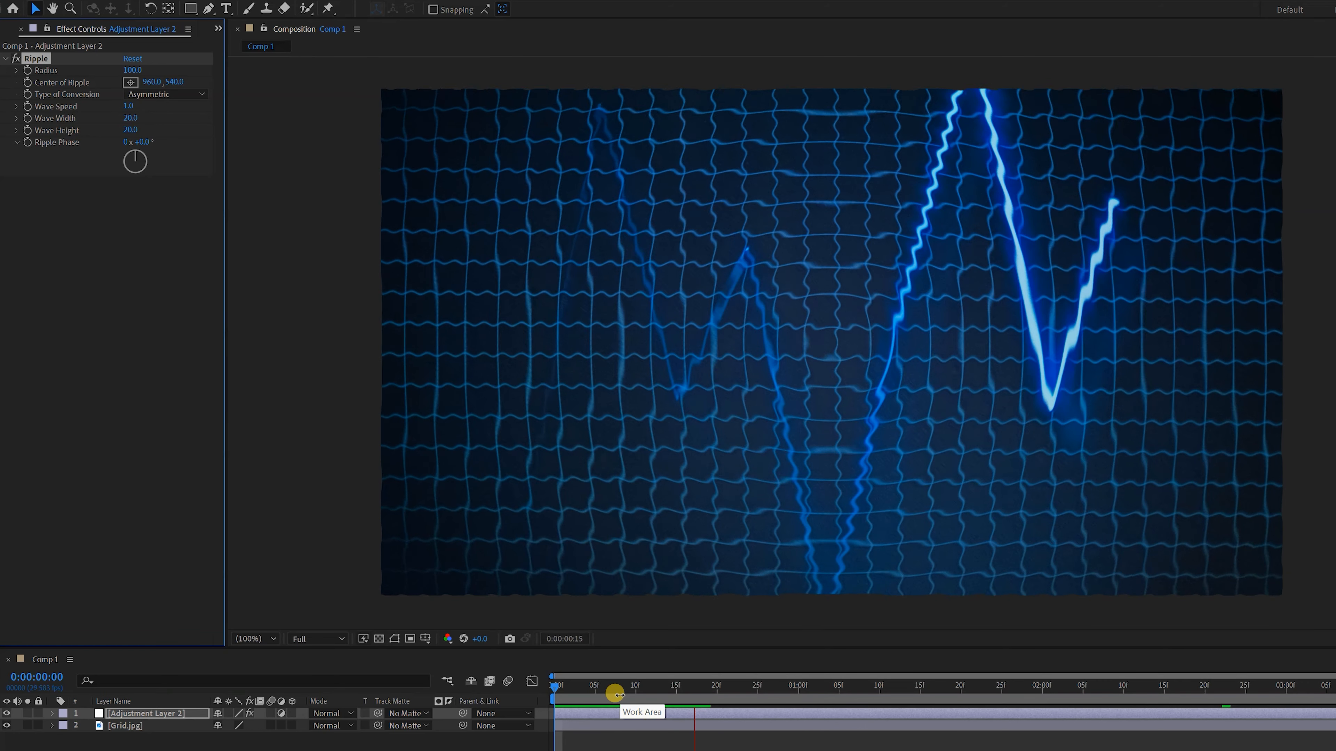
{"action": "key", "text": "space"}
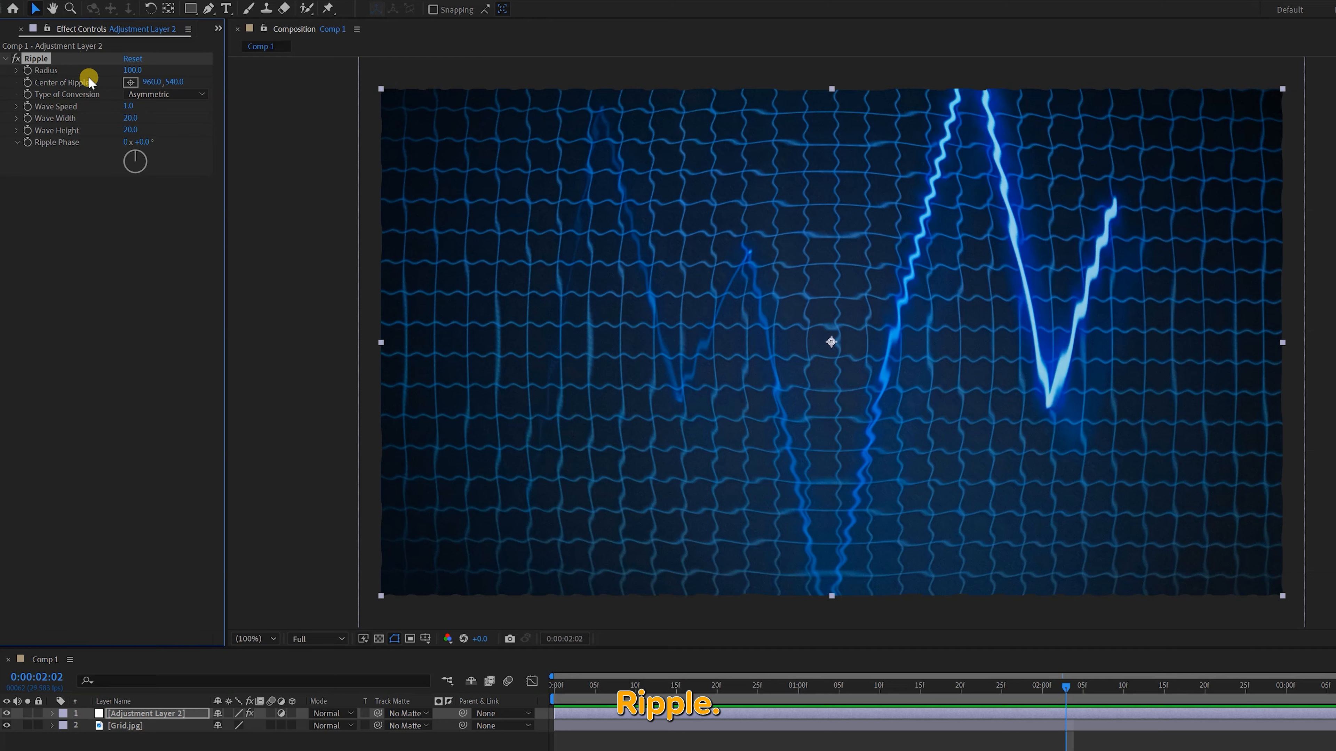
Move the Center of Ripple to about 81, 548 near the image's left edge and preview the result
{"action": "left_click_drag", "start_coordinate": [146, 84], "coordinate": [429, 176]}
{"action": "left_click_drag", "start_coordinate": [939, 345], "coordinate": [421, 346]}
{"action": "key", "text": "space"}
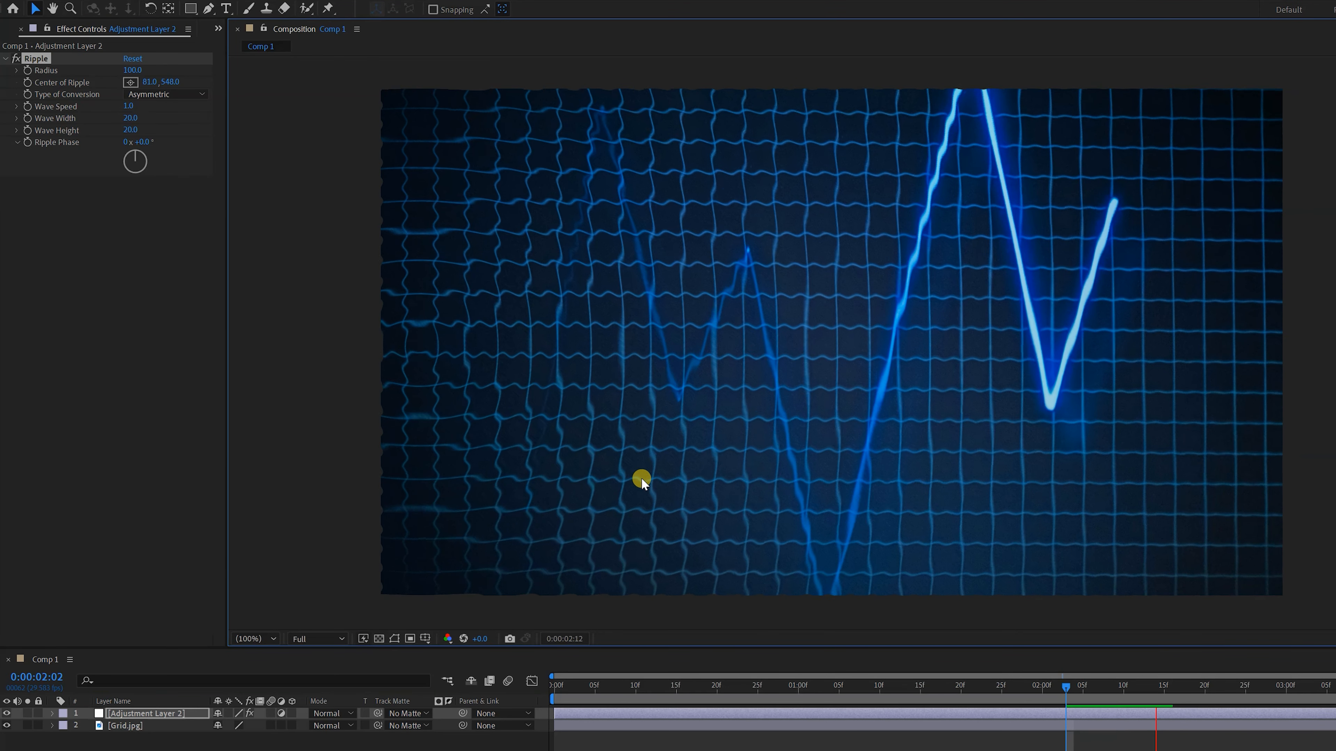
{"action": "key", "text": "space"}
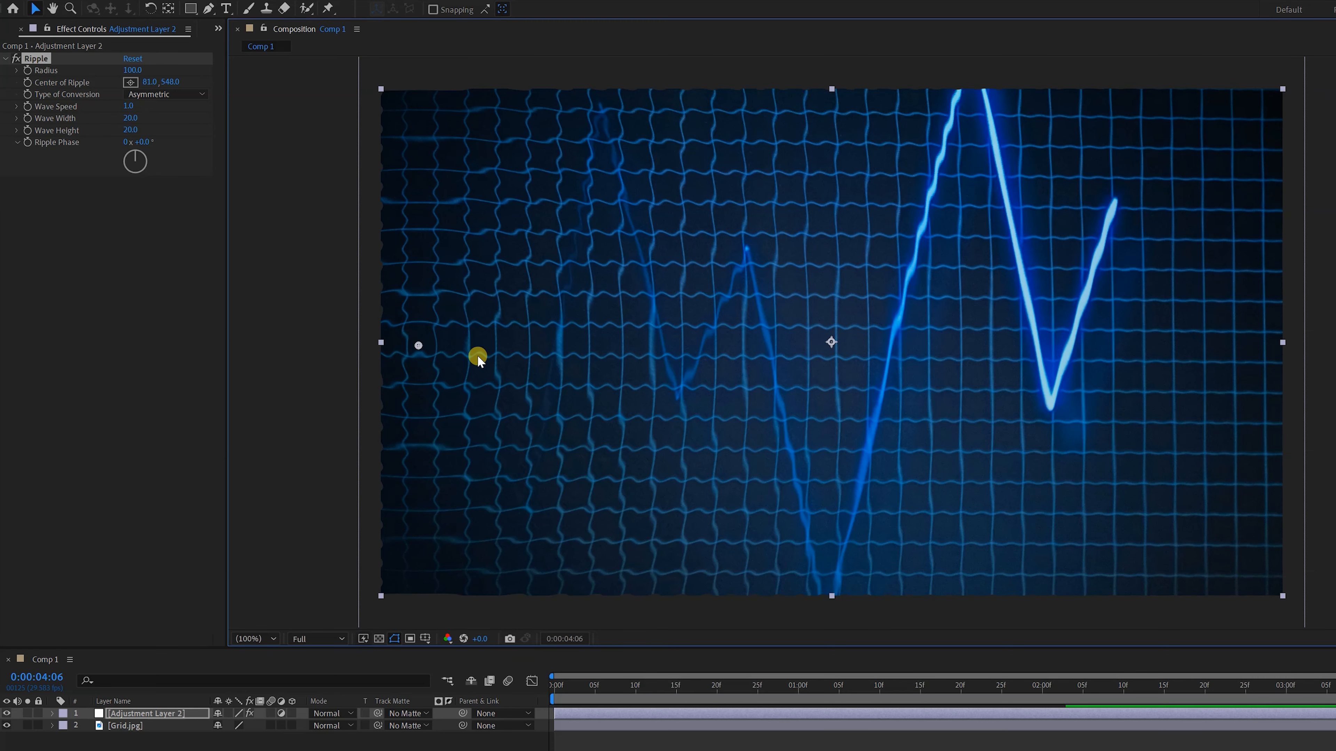
Reset the Ripple effect and set its Radius to 50
{"action": "left_click", "coordinate": [133, 58]}
{"action": "type", "text": "50"}
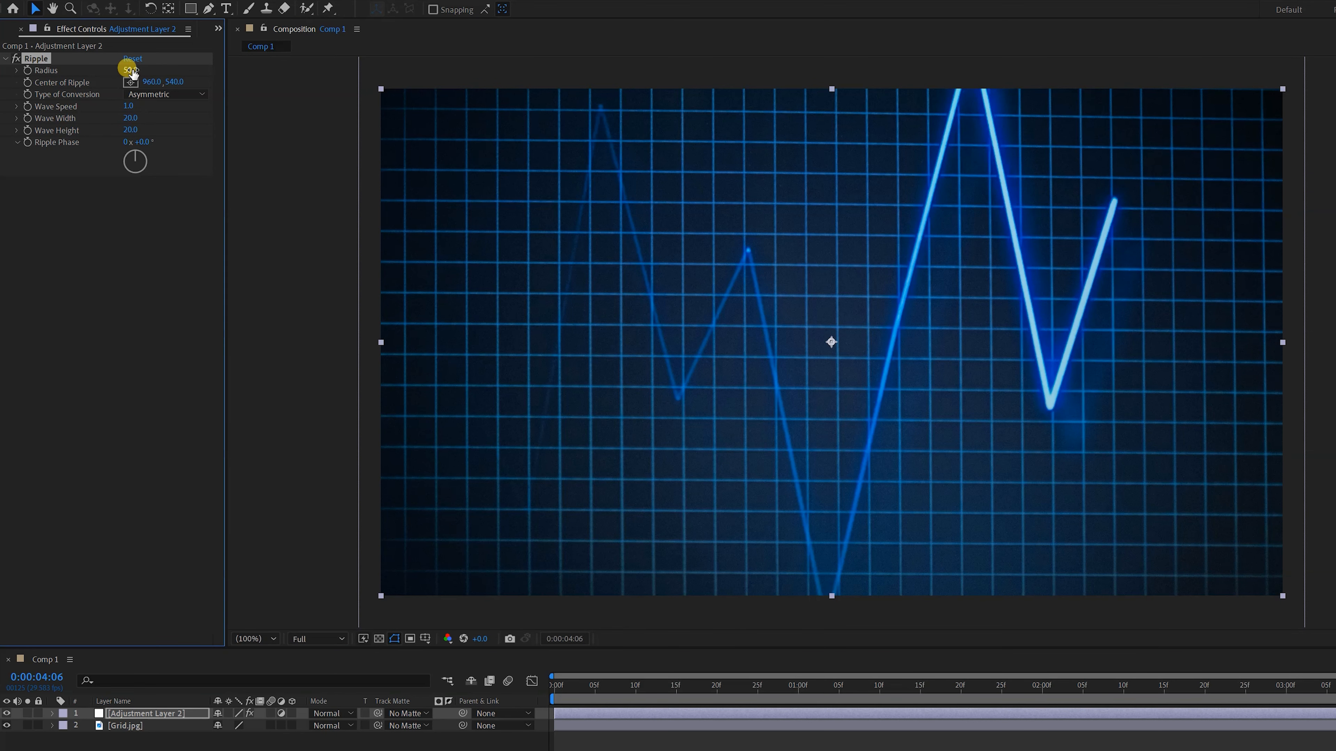
{"action": "key", "text": "Return"}
Set the Ripple's Type of Conversion to Symmetric and preview the distortion
{"action": "left_click", "coordinate": [145, 95]}
{"action": "left_click", "coordinate": [149, 124]}
{"action": "left_click", "coordinate": [591, 686]}
{"action": "key", "text": "space"}
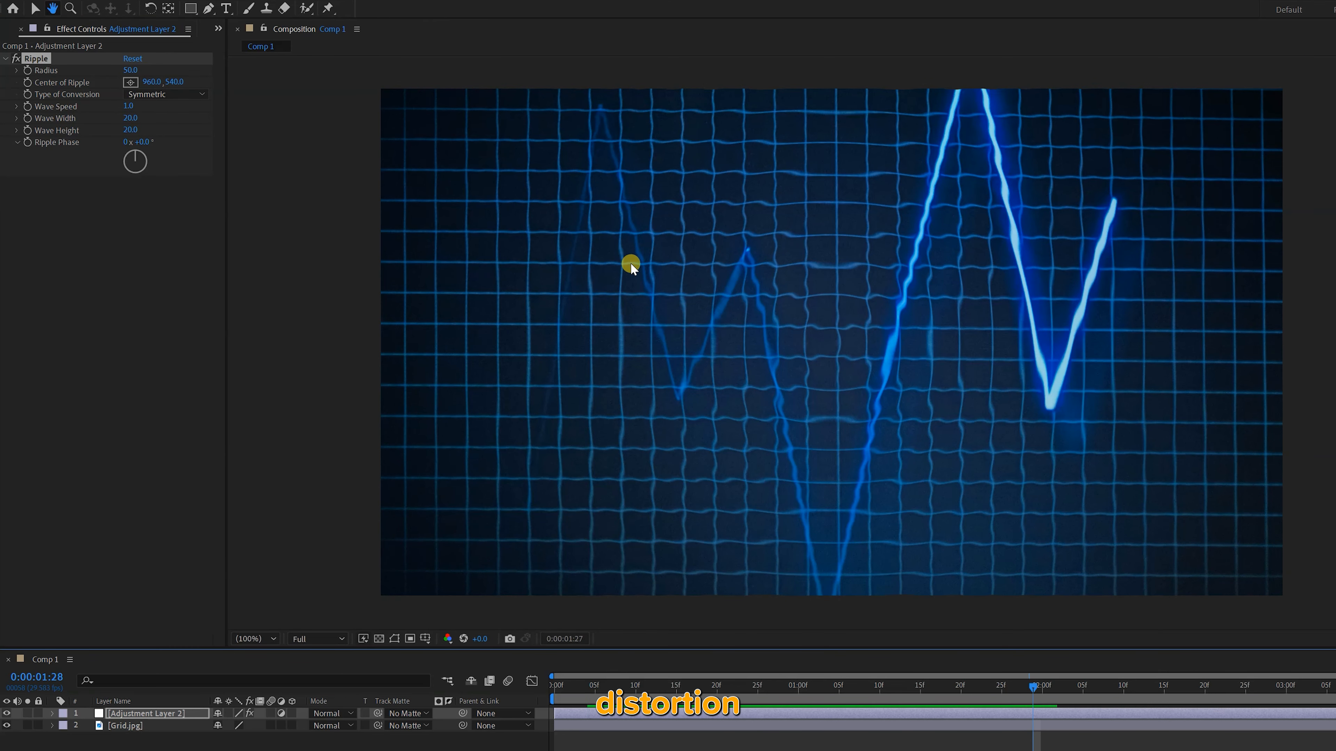
Return the Ripple's Type of Conversion to Asymmetric
{"action": "left_click", "coordinate": [163, 95]}
{"action": "left_click", "coordinate": [150, 126]}
{"action": "key", "text": "v"}
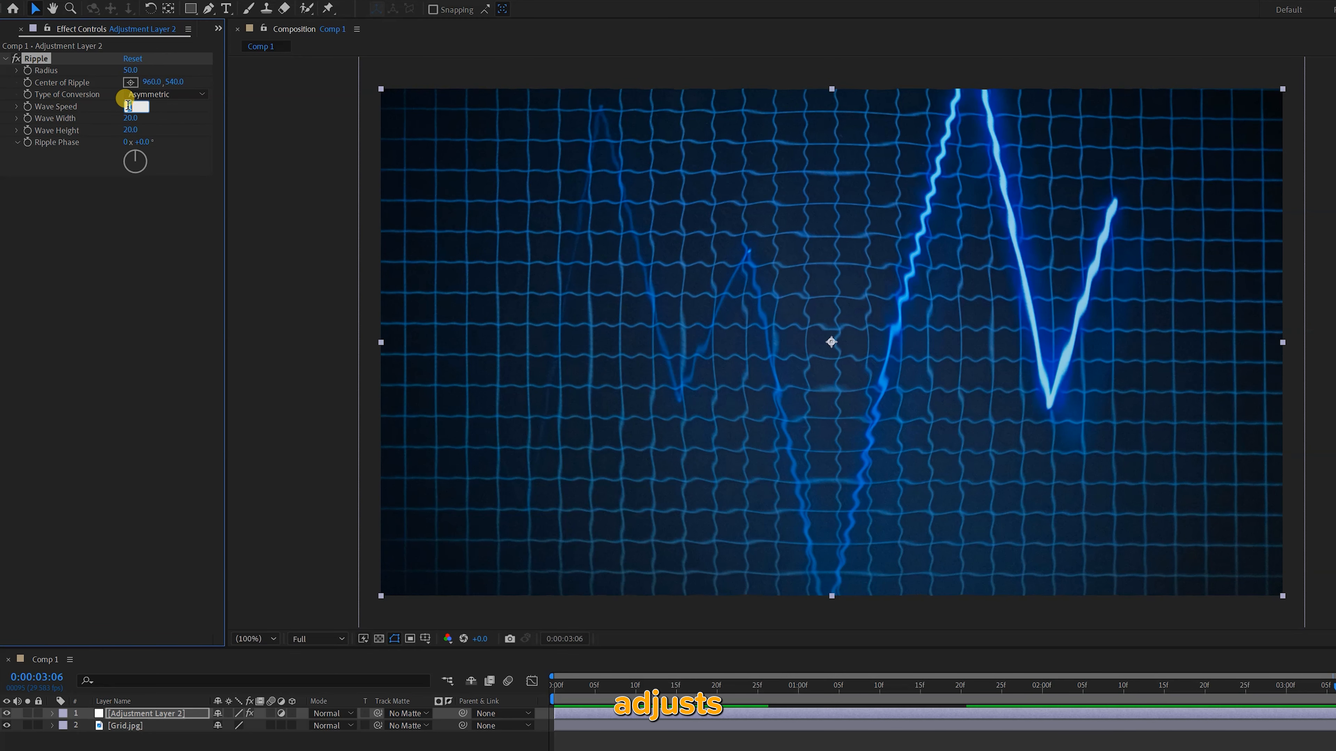
Set the Ripple's Wave Speed to 5 and preview the faster waves from near the composition's start
{"action": "left_click", "coordinate": [194, 109]}
{"action": "left_click", "coordinate": [646, 685]}
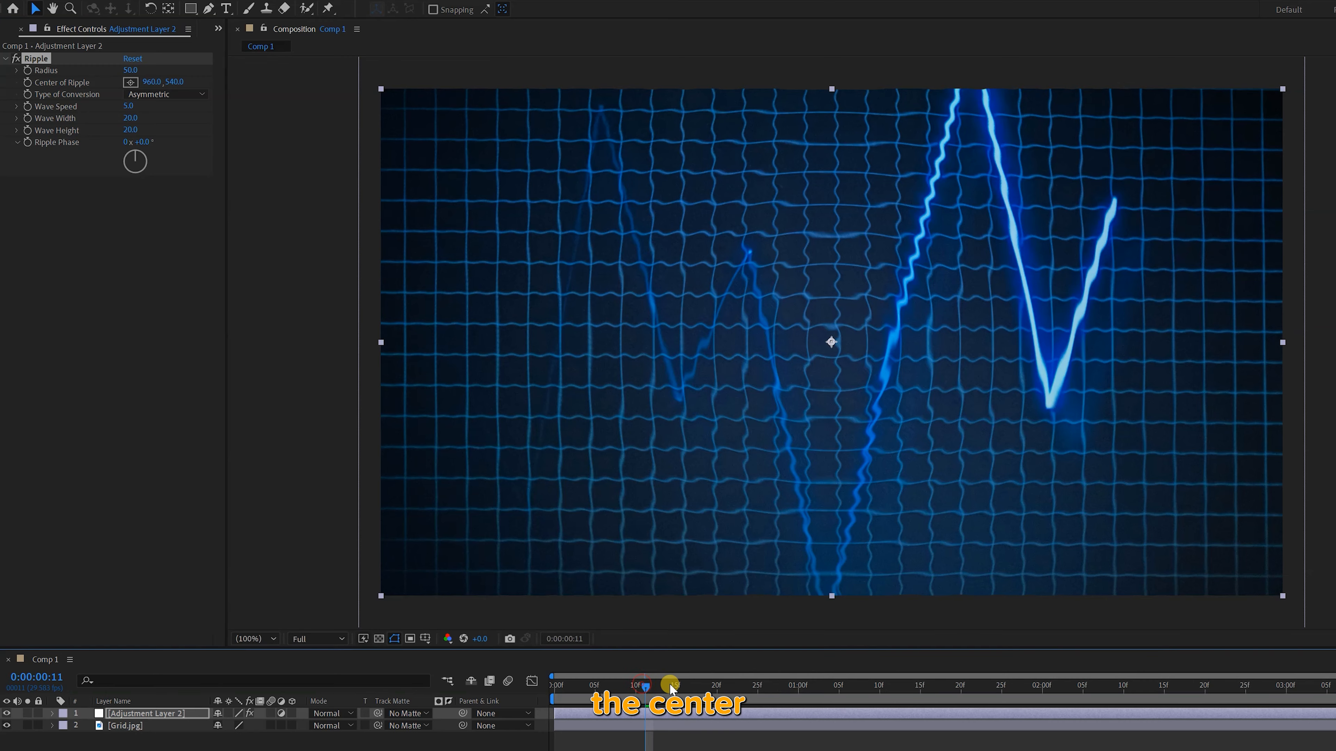
{"action": "key", "text": "space"}
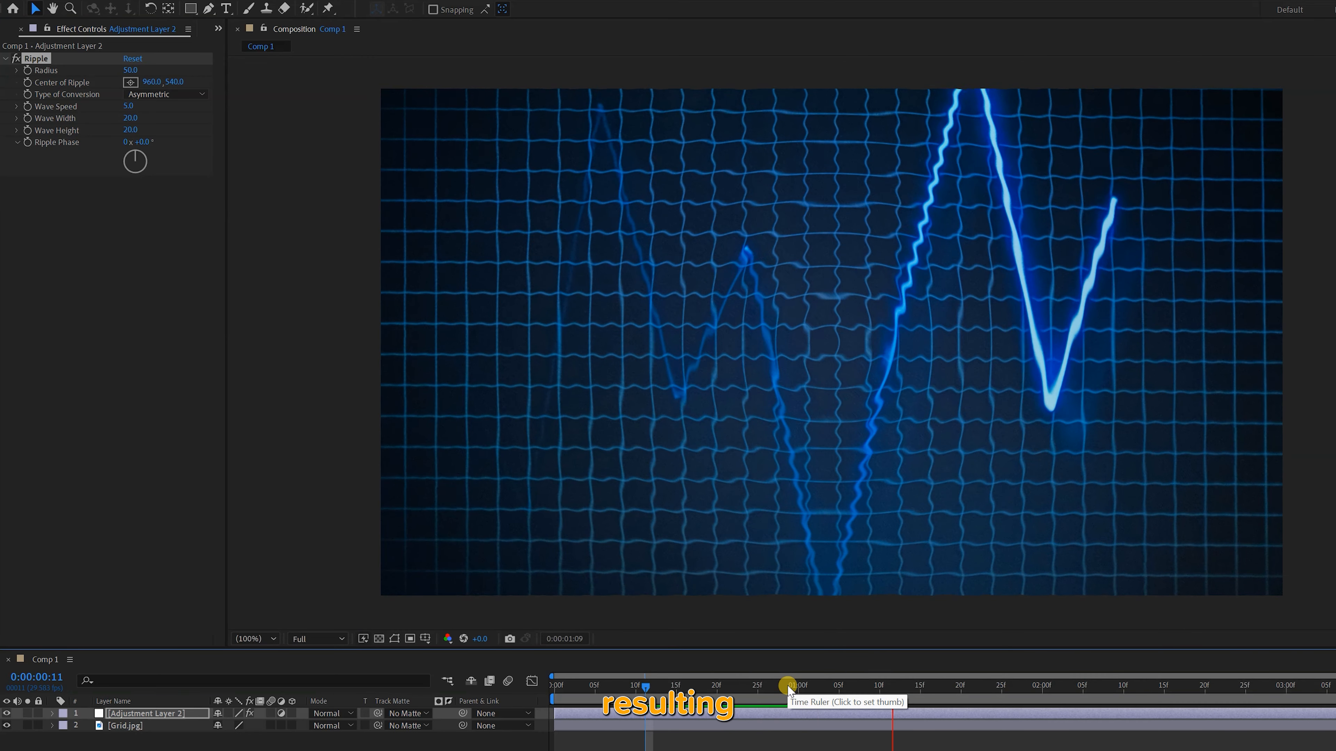
{"action": "key", "text": "space"}
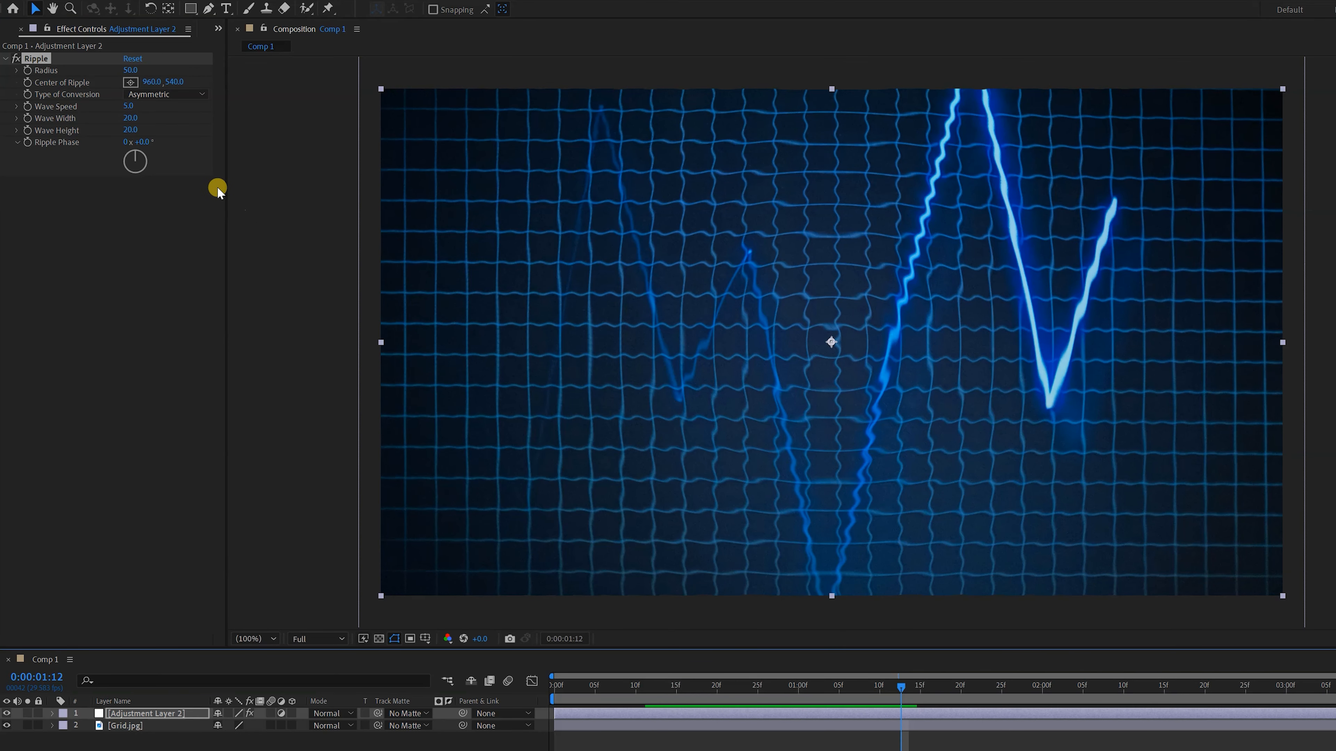
Set the Ripple's Wave Speed to 1 and its Wave Width to about 37.1, and scrub through the result
{"action": "left_click", "coordinate": [127, 106]}
{"action": "type", "text": "1"}
{"action": "key", "text": "Return"}
{"action": "left_click_drag", "start_coordinate": [139, 119], "coordinate": [256, 126]}
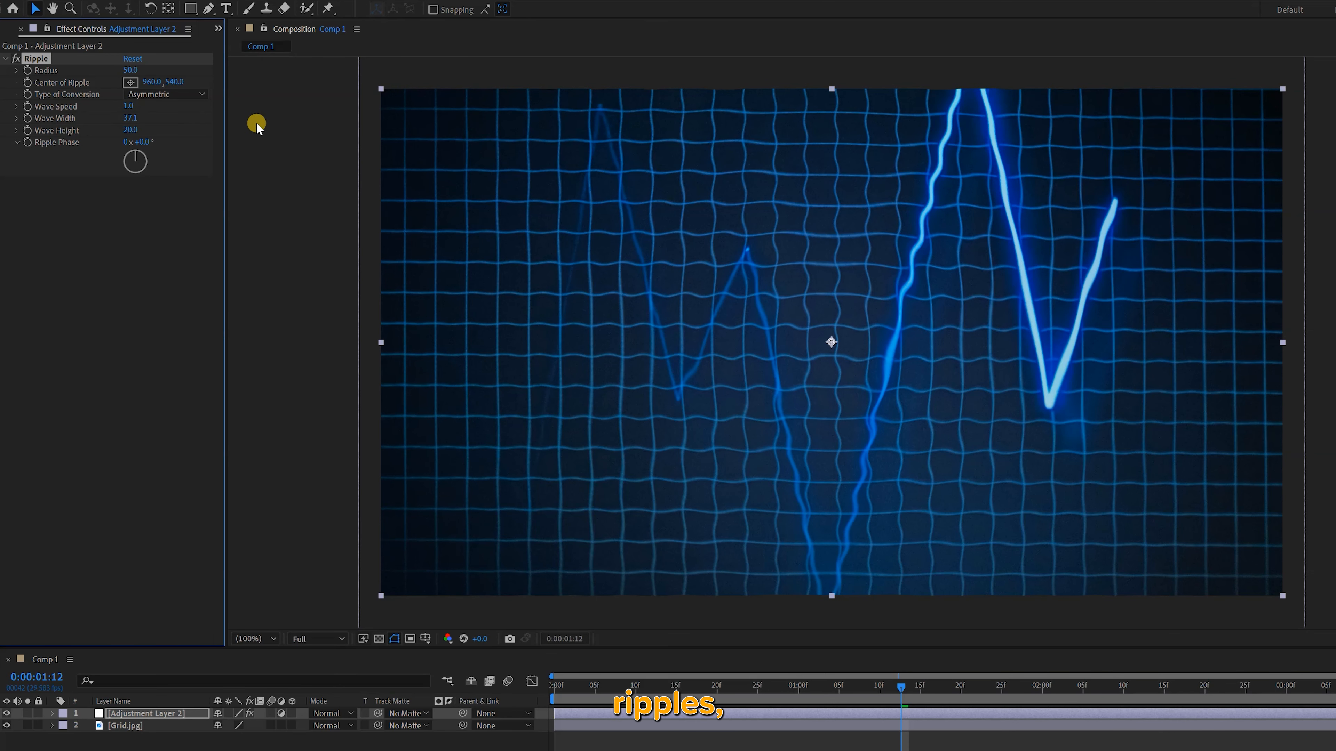
{"action": "left_click_drag", "start_coordinate": [610, 690], "coordinate": [992, 692]}
Set the Ripple's Wave Width to 2 and preview the narrow waves
{"action": "left_click", "coordinate": [134, 118]}
{"action": "type", "text": "2"}
{"action": "key", "text": "Return"}
{"action": "left_click_drag", "start_coordinate": [587, 690], "coordinate": [624, 696]}
{"action": "key", "text": "space"}
{"action": "key", "text": "space"}
Set the Ripple's Wave Width to about 20.1 and its Wave Height to about 120, and preview the taller waves
{"action": "left_click_drag", "start_coordinate": [130, 118], "coordinate": [277, 124]}
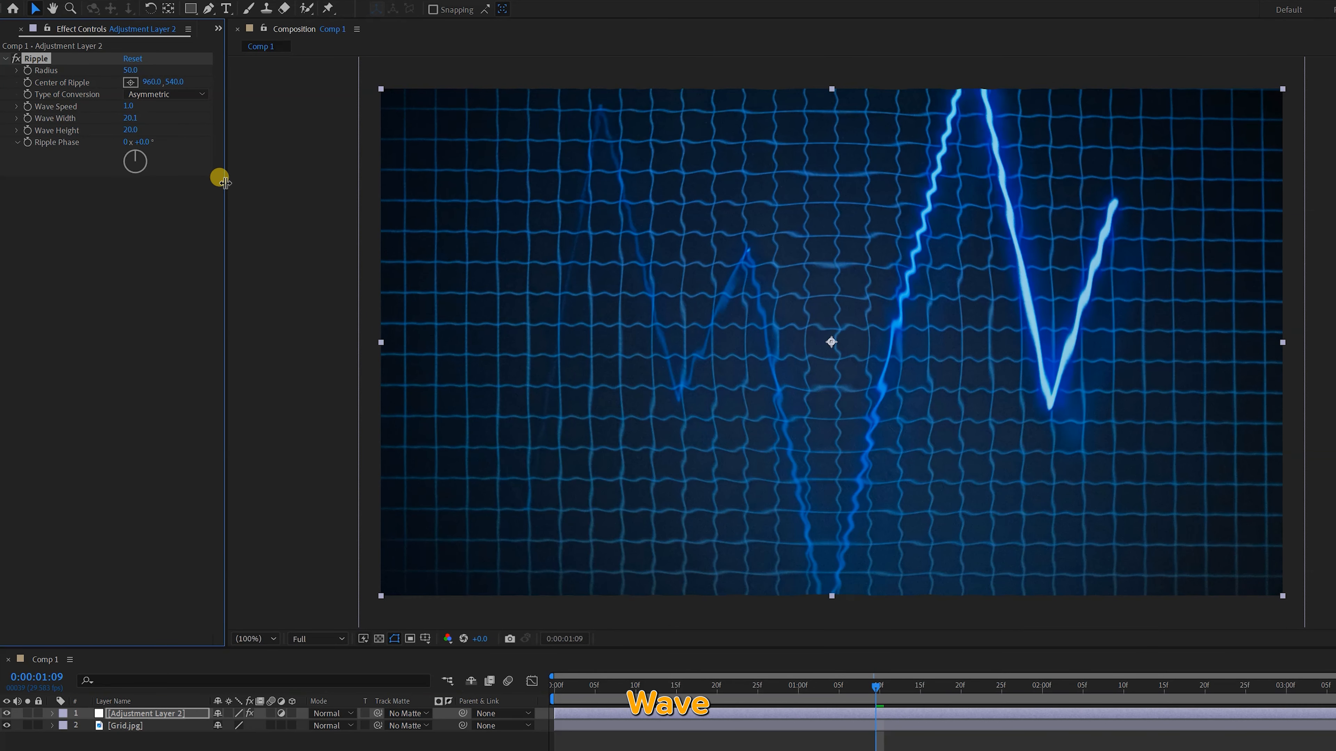
{"action": "left_click_drag", "start_coordinate": [128, 130], "coordinate": [199, 129]}
{"action": "left_click", "coordinate": [580, 687]}
{"action": "key", "text": "space"}
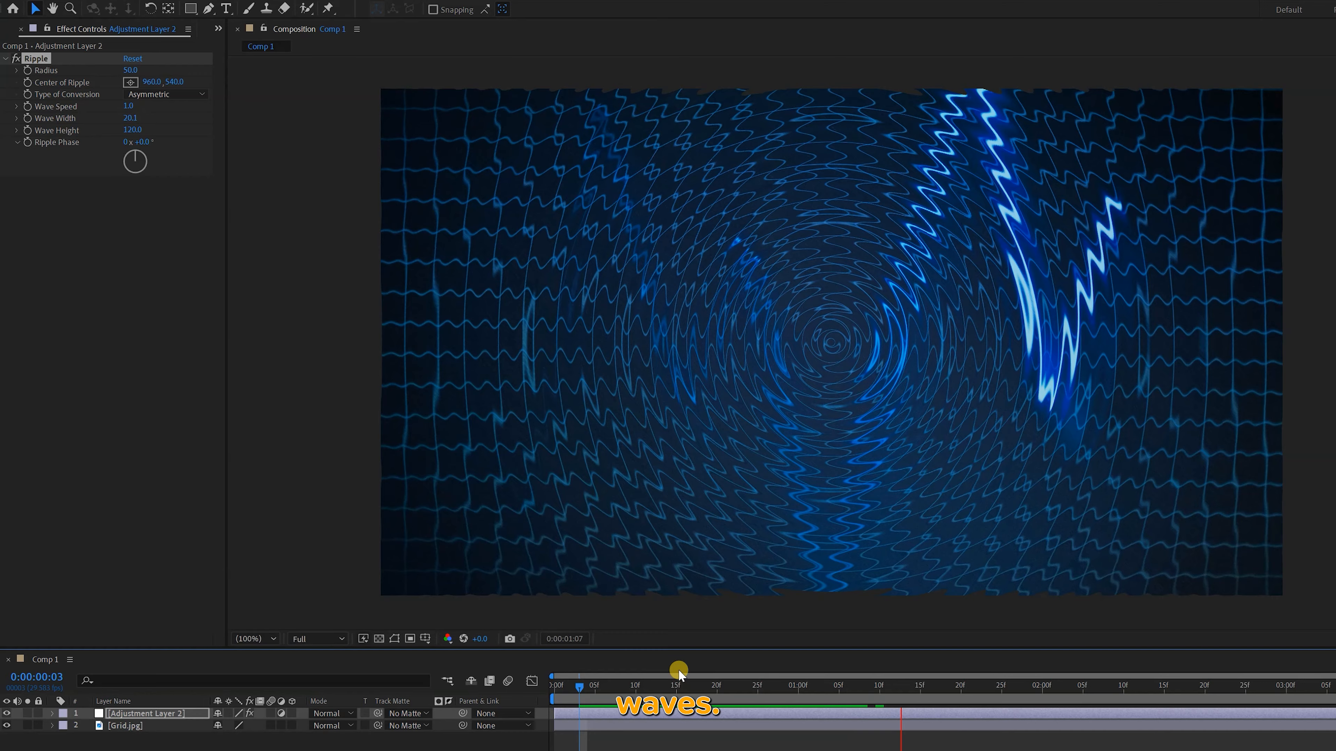
{"action": "key", "text": "space"}
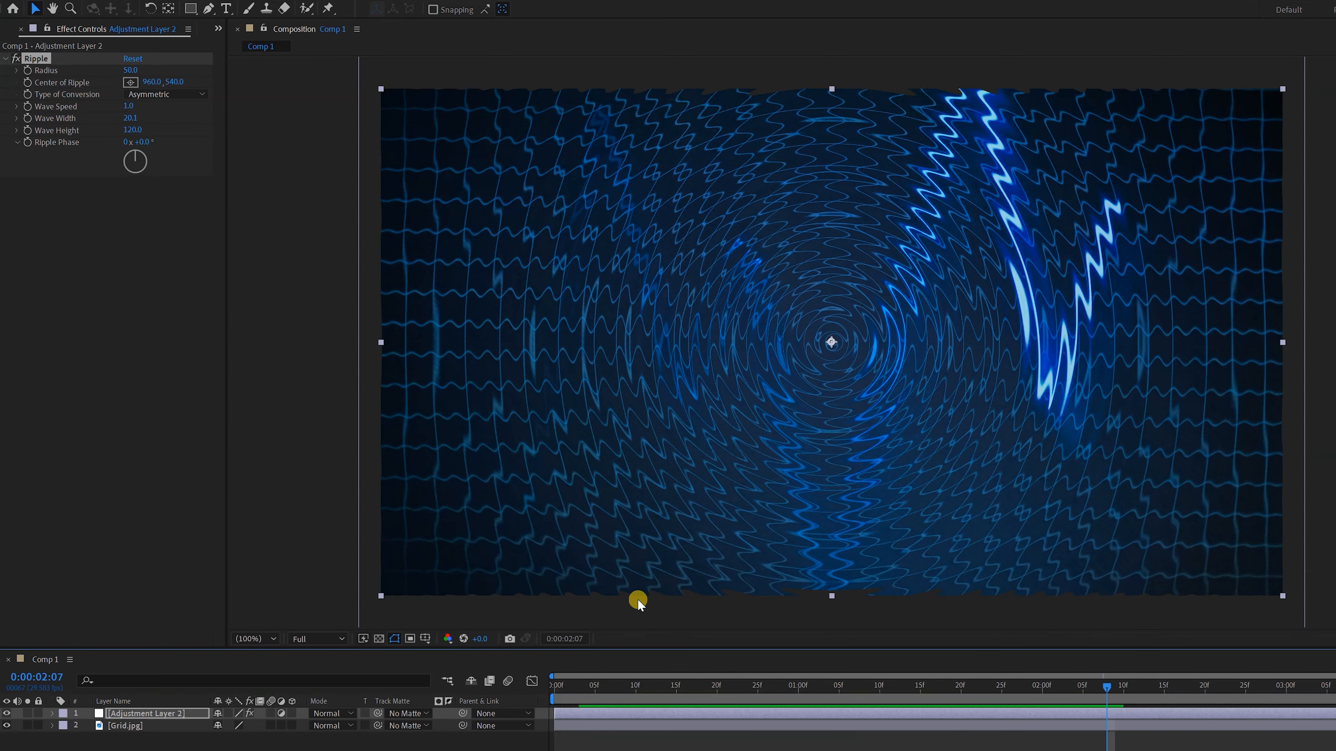
Rotate the Ripple Phase to about 201° and preview the waves from the composition's start
{"action": "left_click_drag", "start_coordinate": [142, 160], "coordinate": [119, 207]}
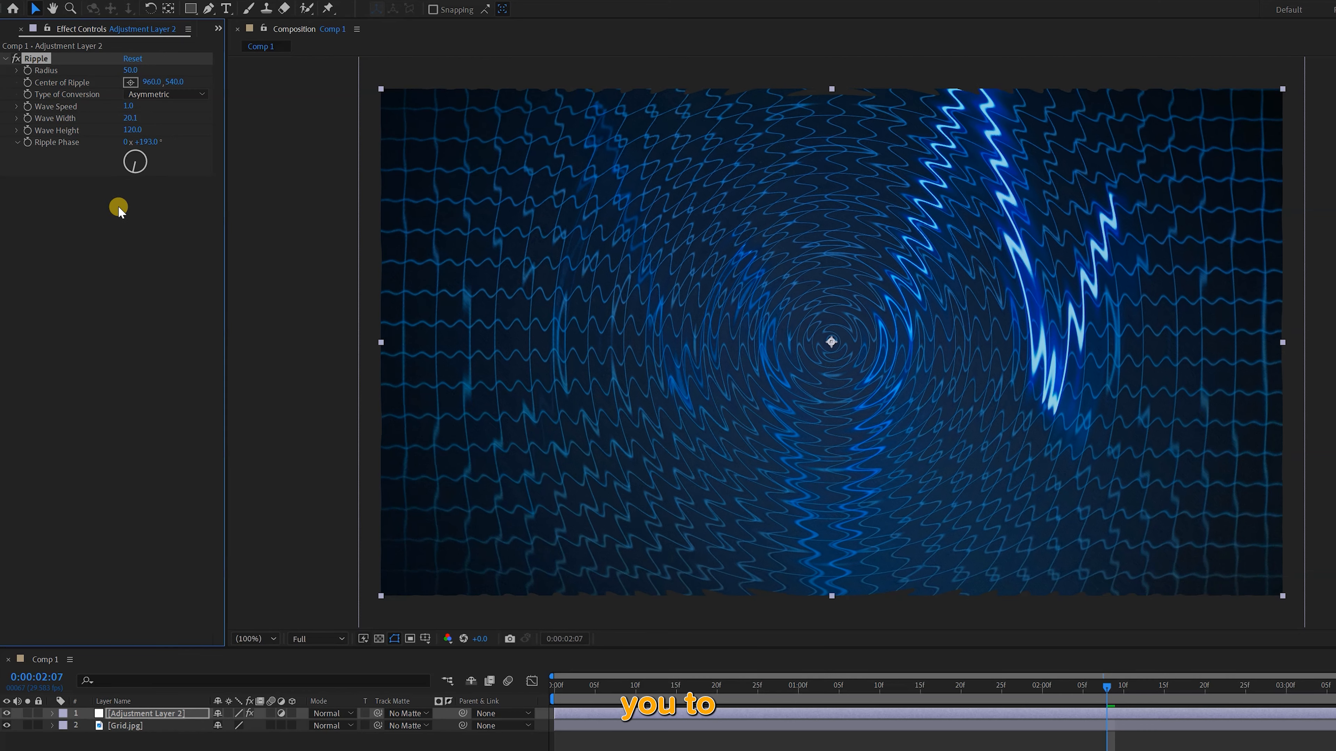
{"action": "left_click_drag", "start_coordinate": [601, 687], "coordinate": [552, 688]}
{"action": "key", "text": "space"}
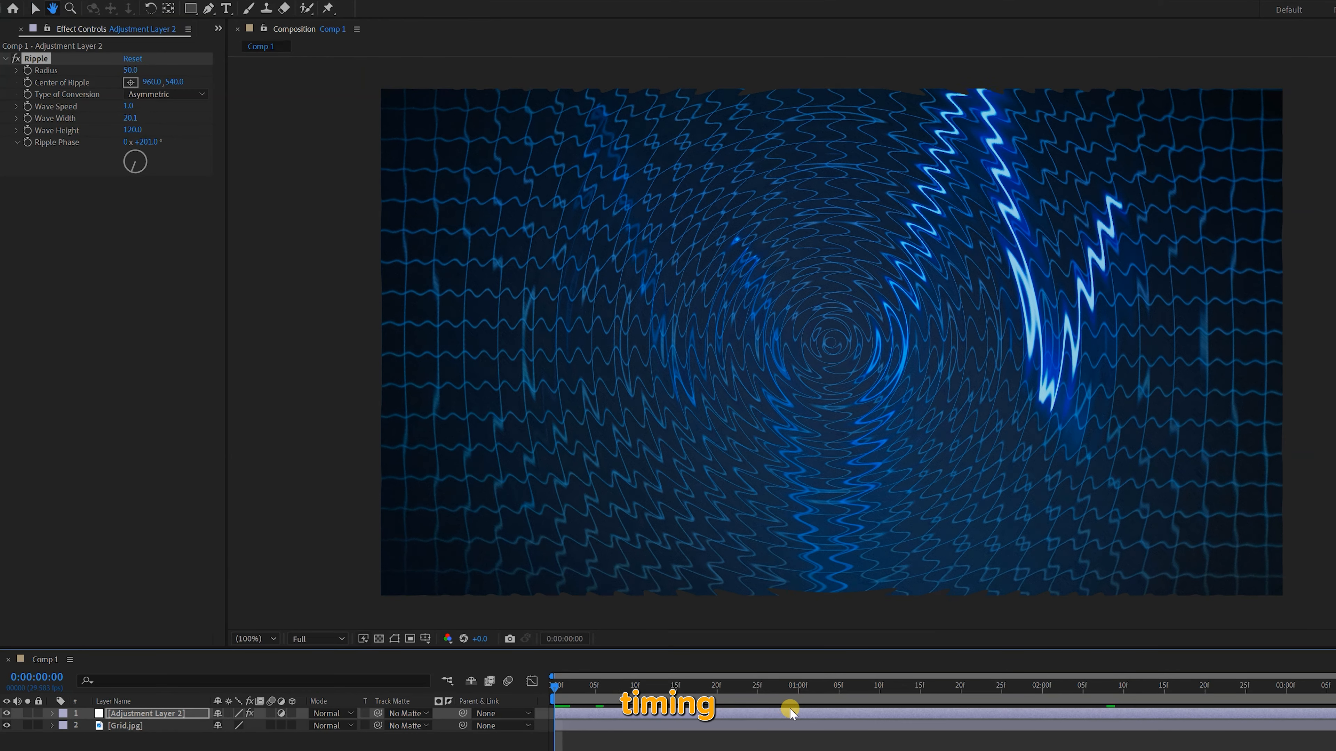
{"action": "key", "text": "space"}
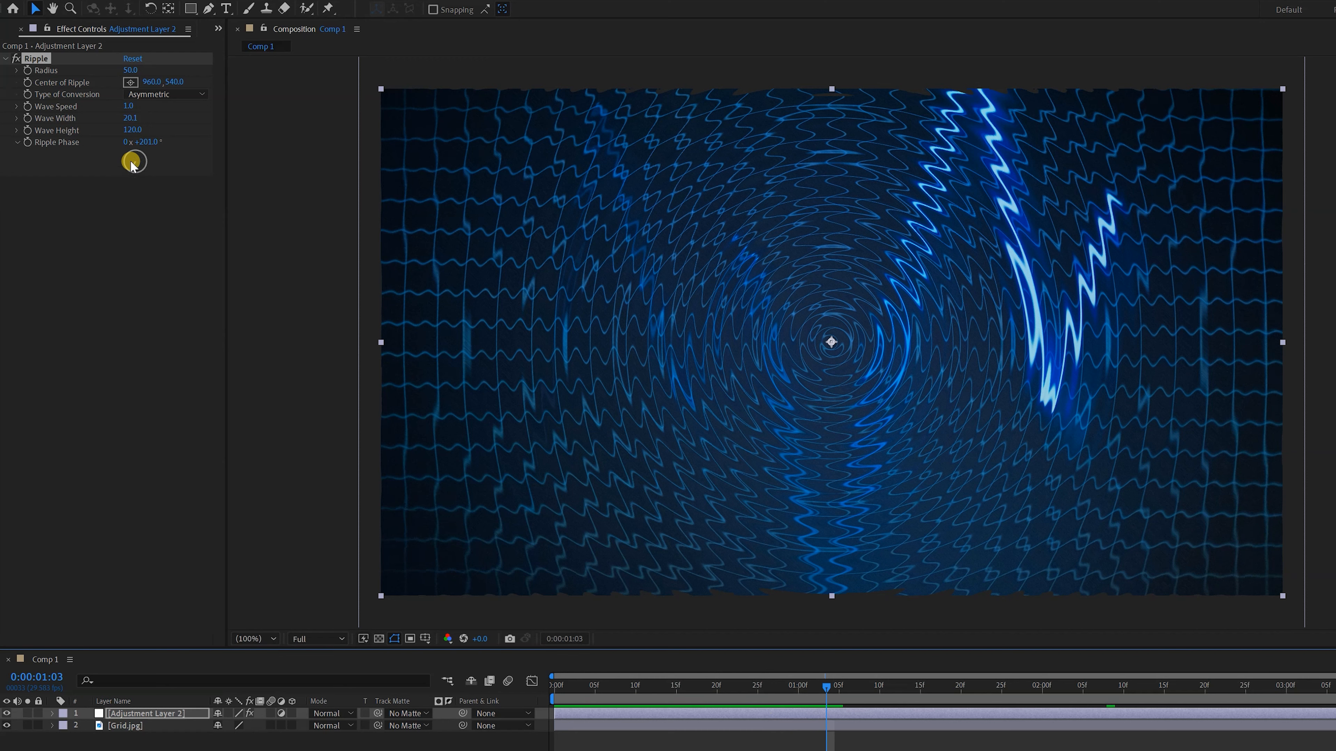
Set the Ripple's Wave Height to 20 and preview the result
{"action": "left_click", "coordinate": [131, 129]}
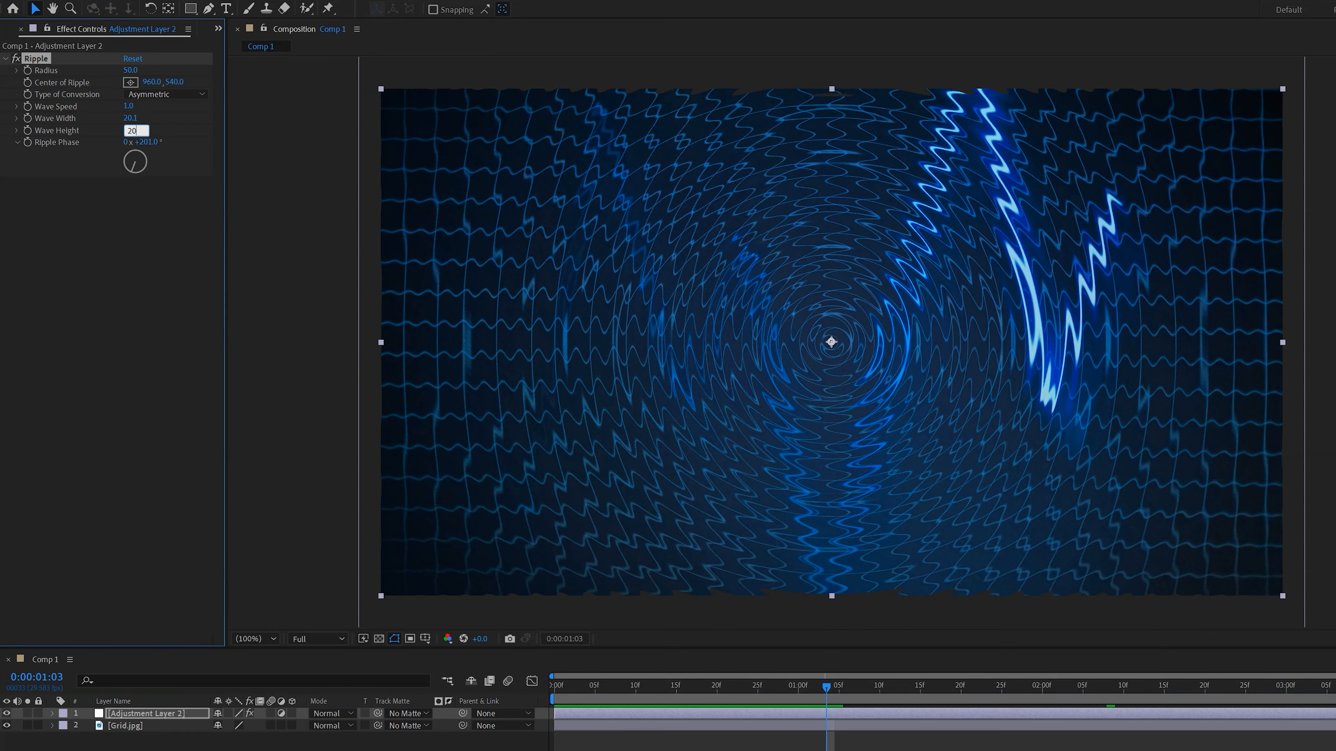
{"action": "type", "text": "20"}
{"action": "key", "text": "Return"}
{"action": "key", "text": "space"}
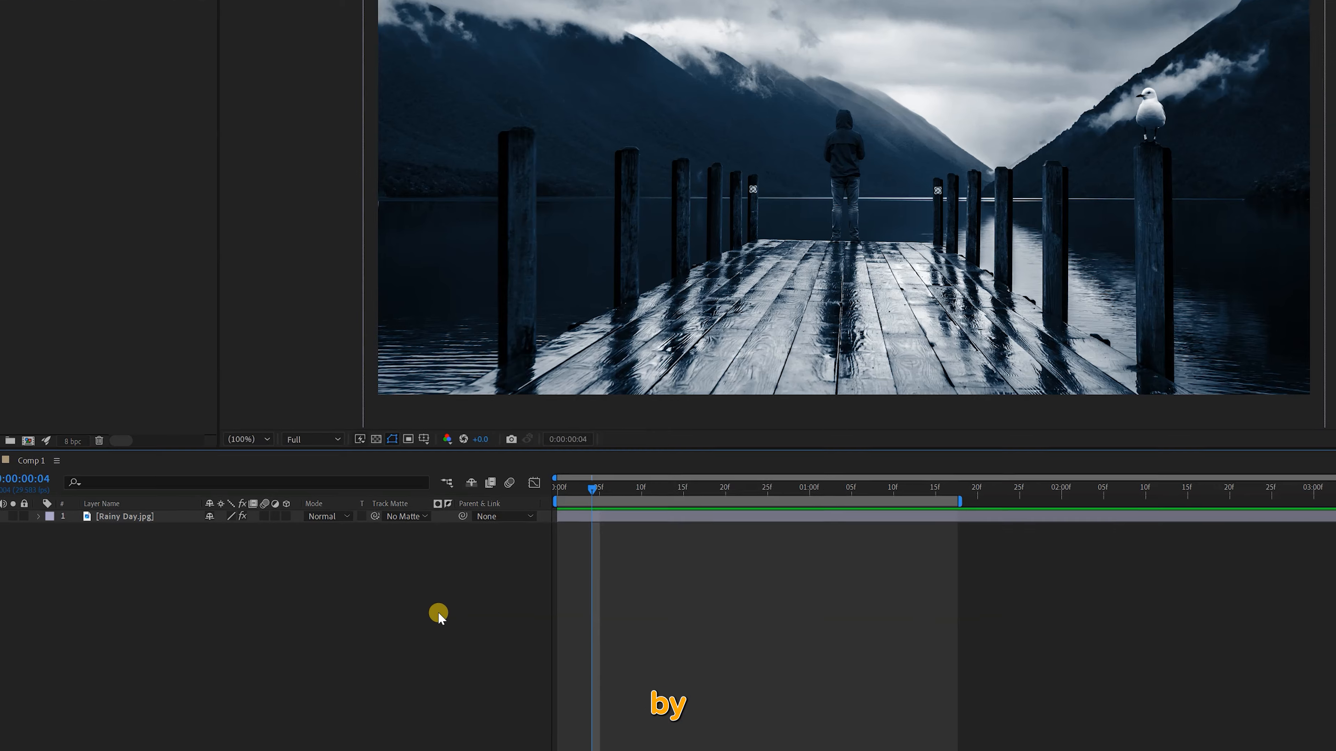
Add an adjustment layer above Rainy Day.jpg and apply the CC Rainfall simulation effect to it
{"action": "right_click", "coordinate": [382, 616]}
{"action": "mouse_move", "coordinate": [456, 463]}
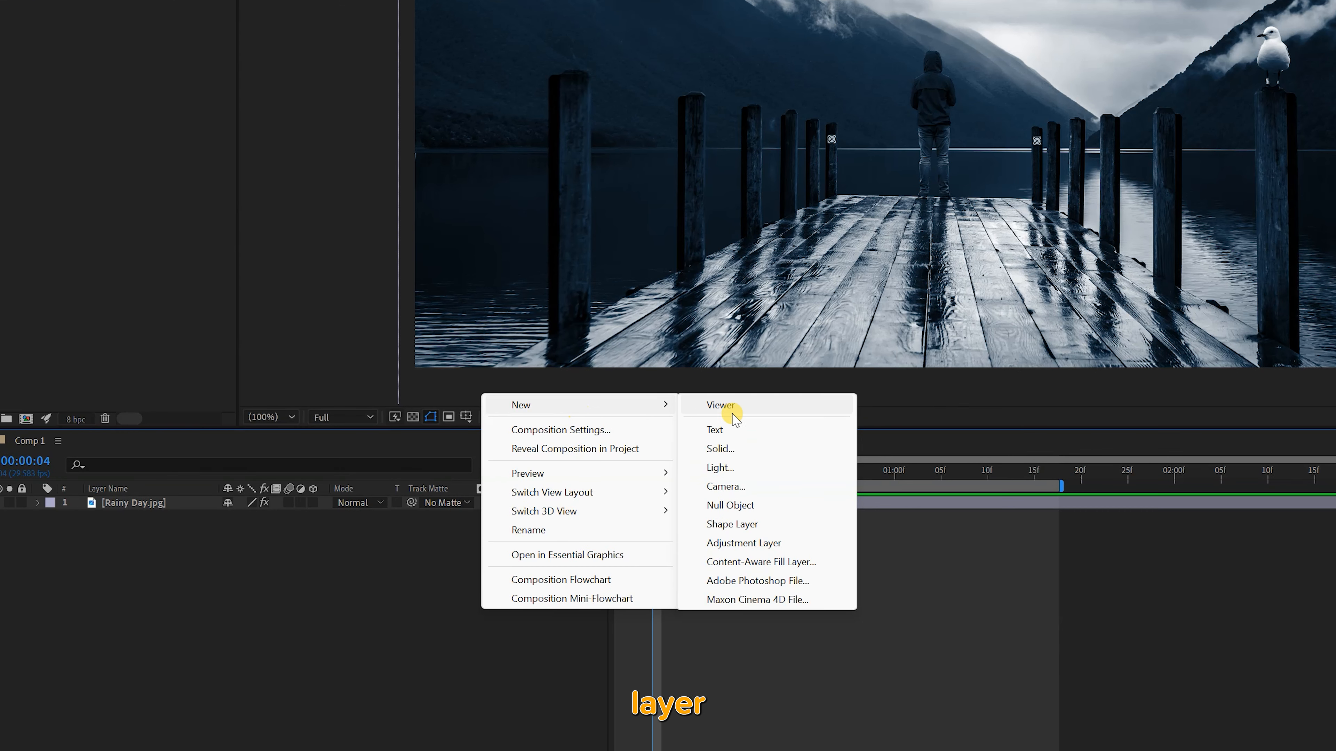
{"action": "left_click", "coordinate": [736, 543]}
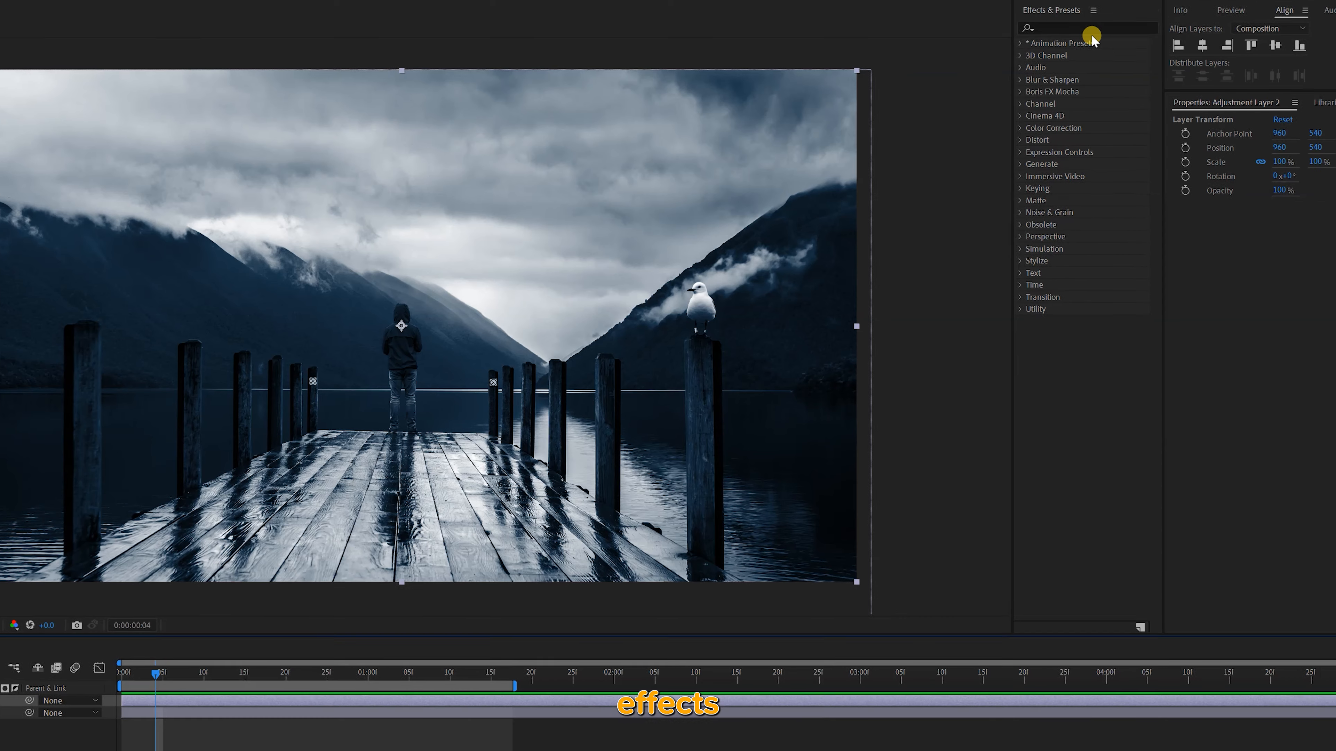
{"action": "left_click", "coordinate": [1056, 45]}
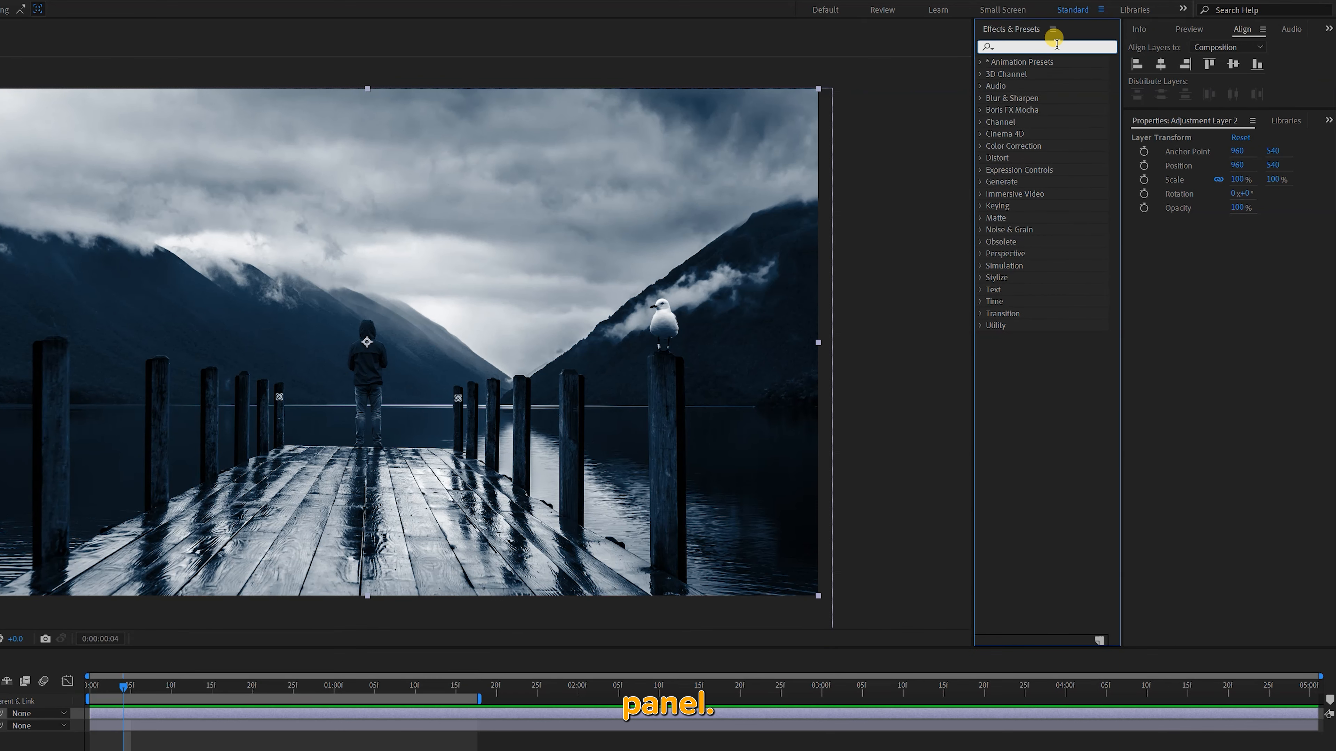
{"action": "type", "text": "rainfa"}
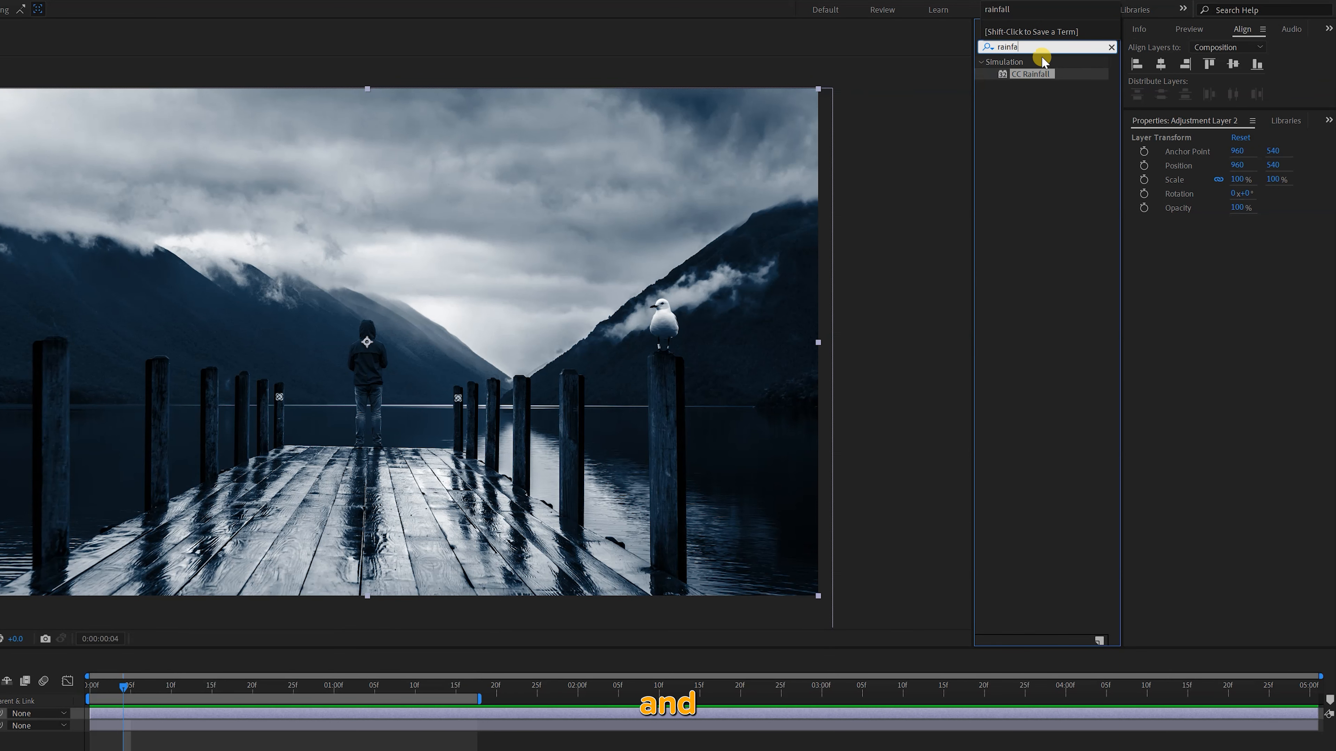
{"action": "double_click", "coordinate": [1006, 74]}
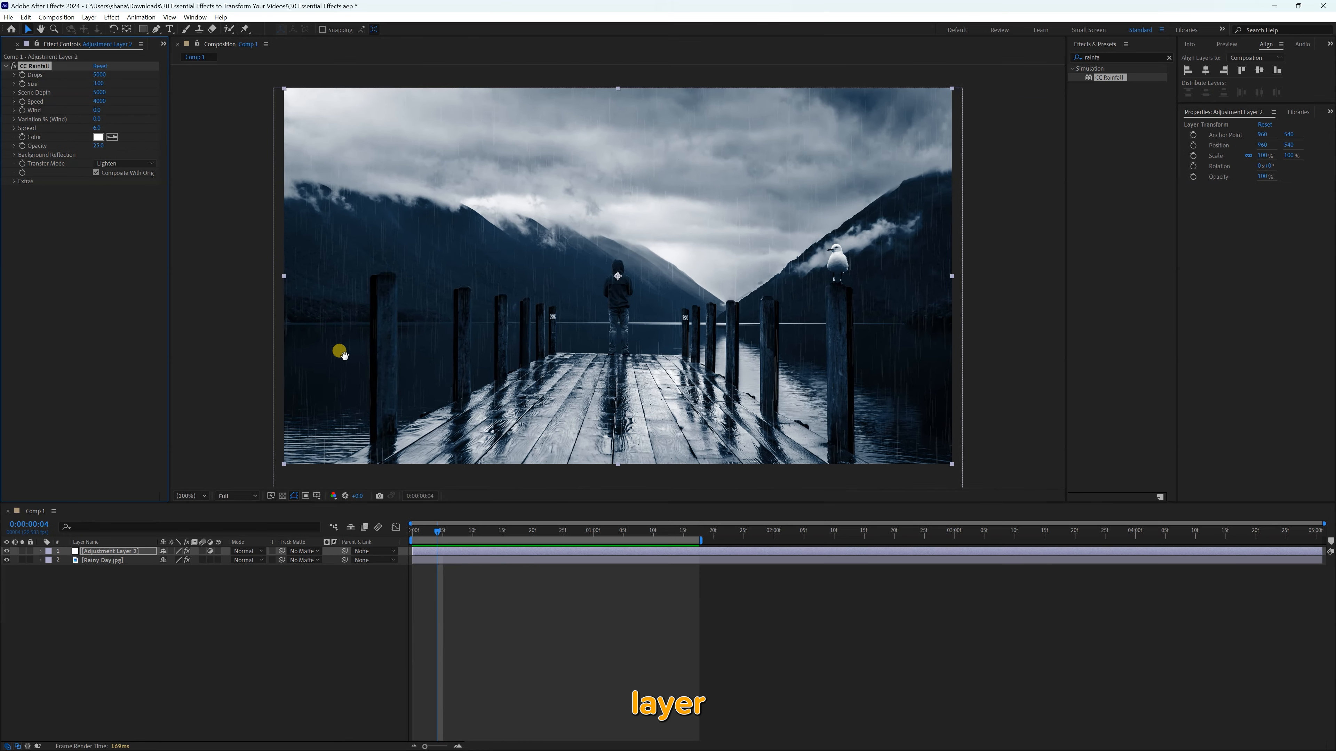
Extend the work area's end past the four-second mark and preview the default rain
{"action": "key", "text": "space"}
{"action": "key", "text": "space"}
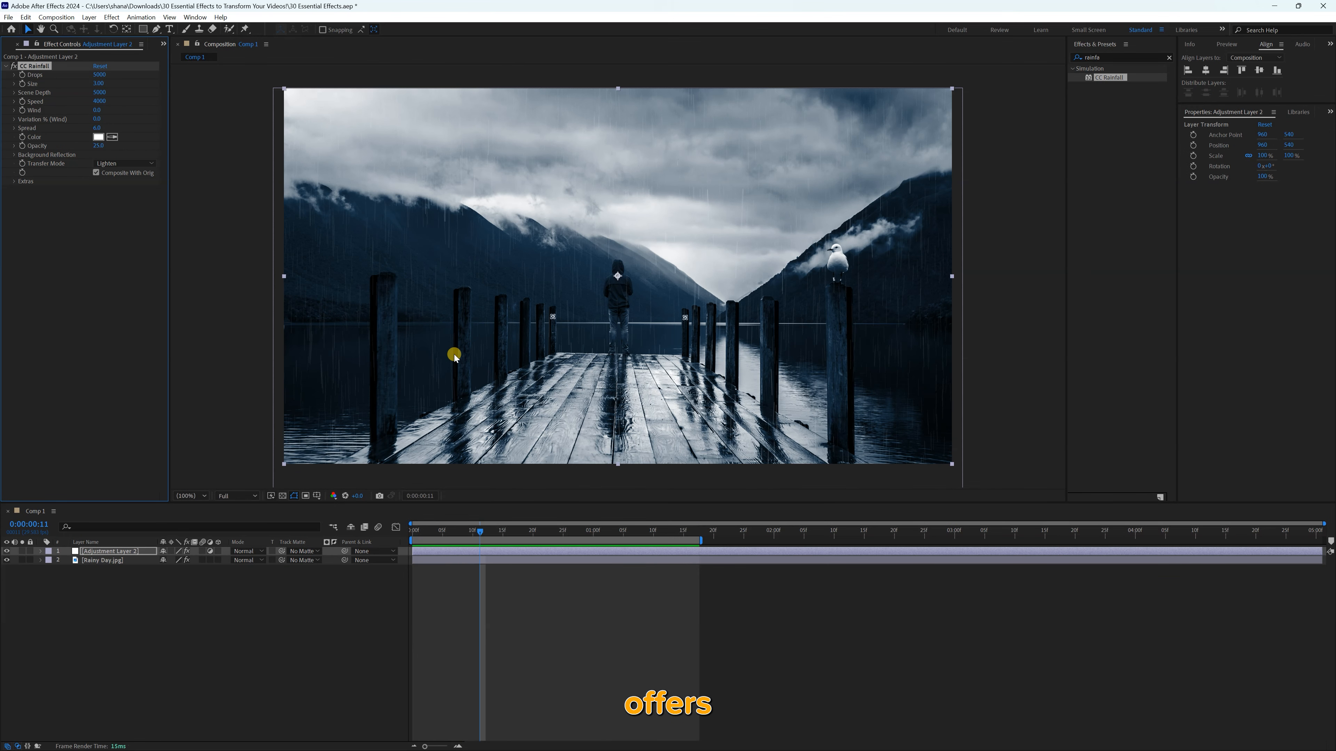
{"action": "mouse_move", "coordinate": [700, 540]}
{"action": "left_mouse_down"}
{"action": "mouse_move", "coordinate": [1183, 541]}
{"action": "mouse_move", "coordinate": [1208, 567]}
{"action": "left_mouse_up"}
{"action": "key", "text": "space"}
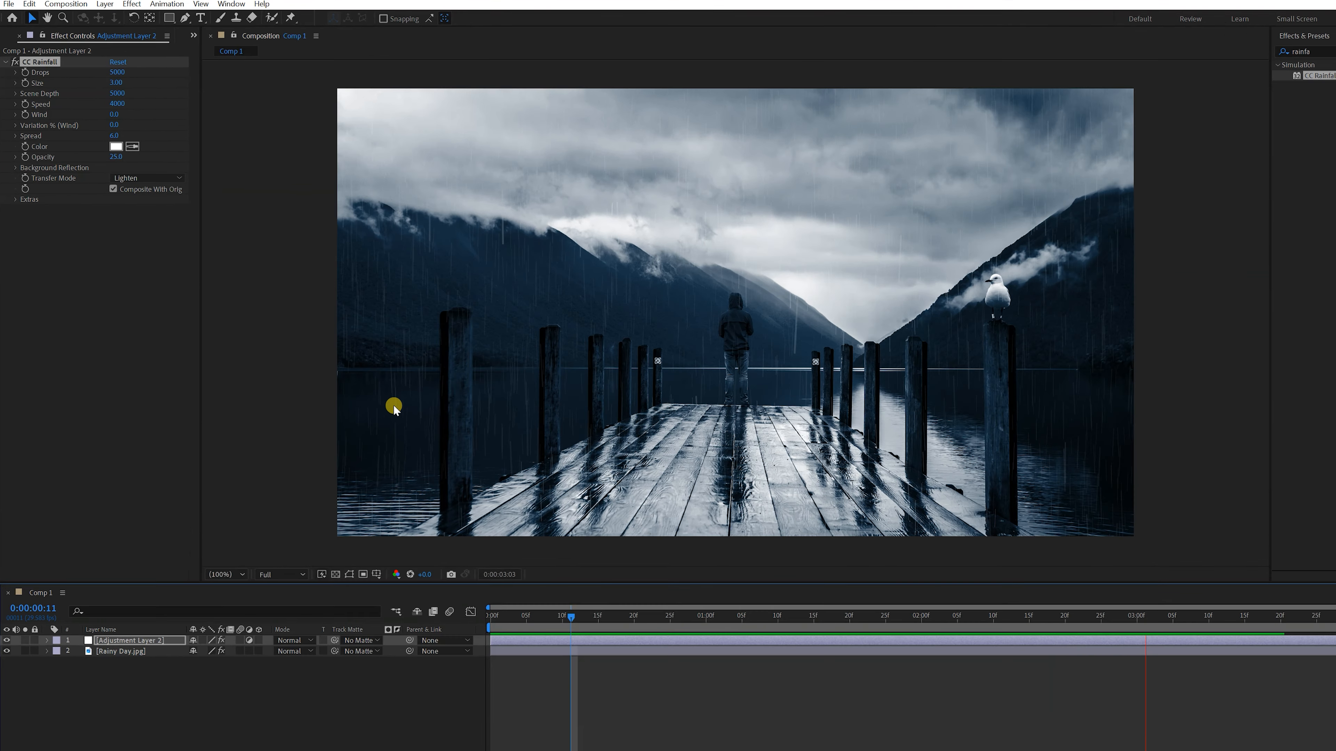
Raise the CC Rainfall Drops to about 15900 and preview the denser rain
{"action": "key", "text": "space"}
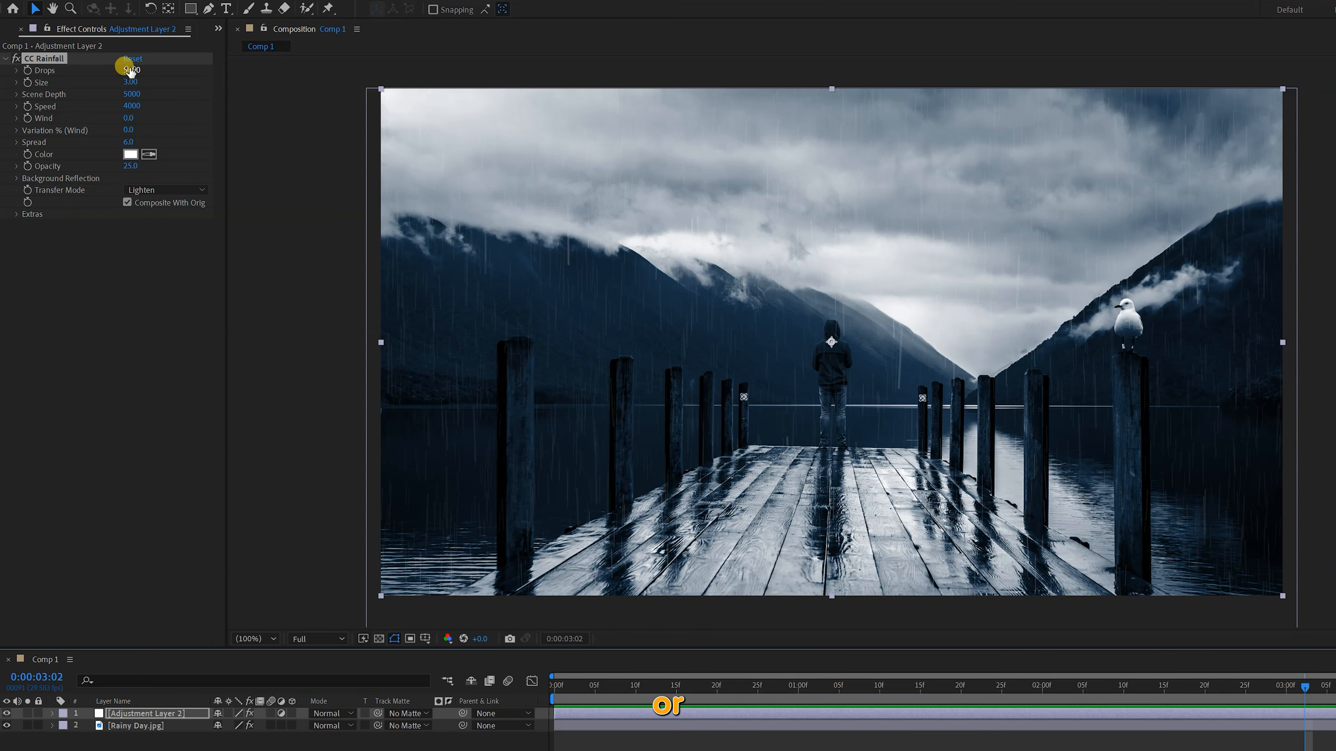
{"action": "left_click_drag", "start_coordinate": [131, 69], "coordinate": [213, 78]}
{"action": "key", "text": "space"}
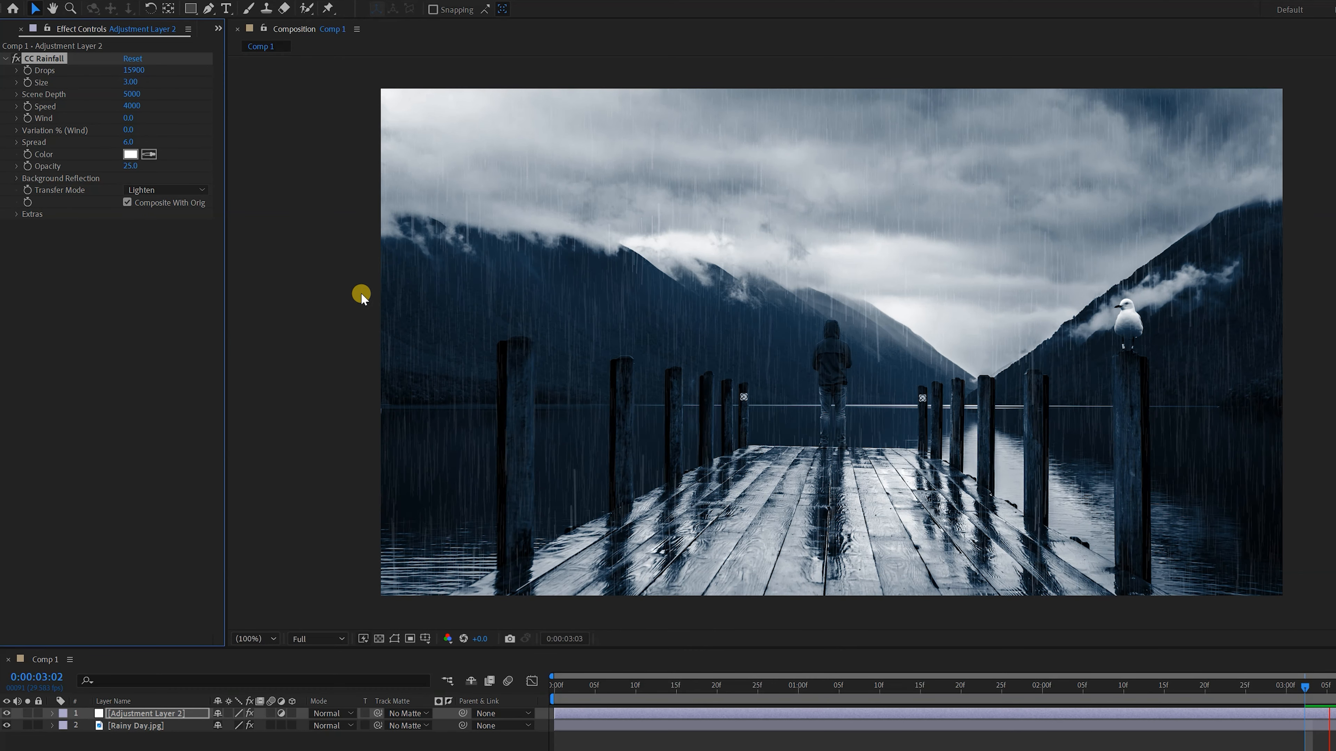
{"action": "key", "text": "space"}
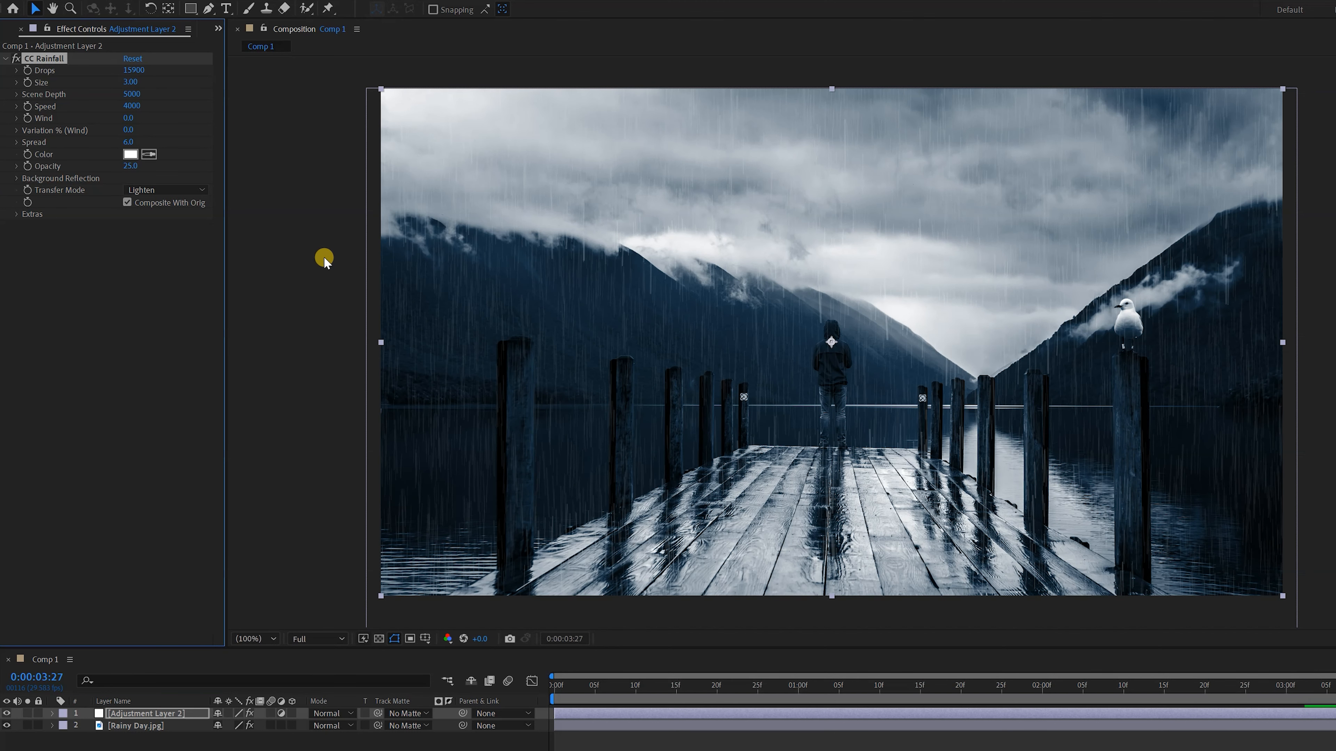
Increase the CC Rainfall Size to about 8.79 and preview the larger raindrops
{"action": "left_click_drag", "start_coordinate": [130, 82], "coordinate": [240, 95]}
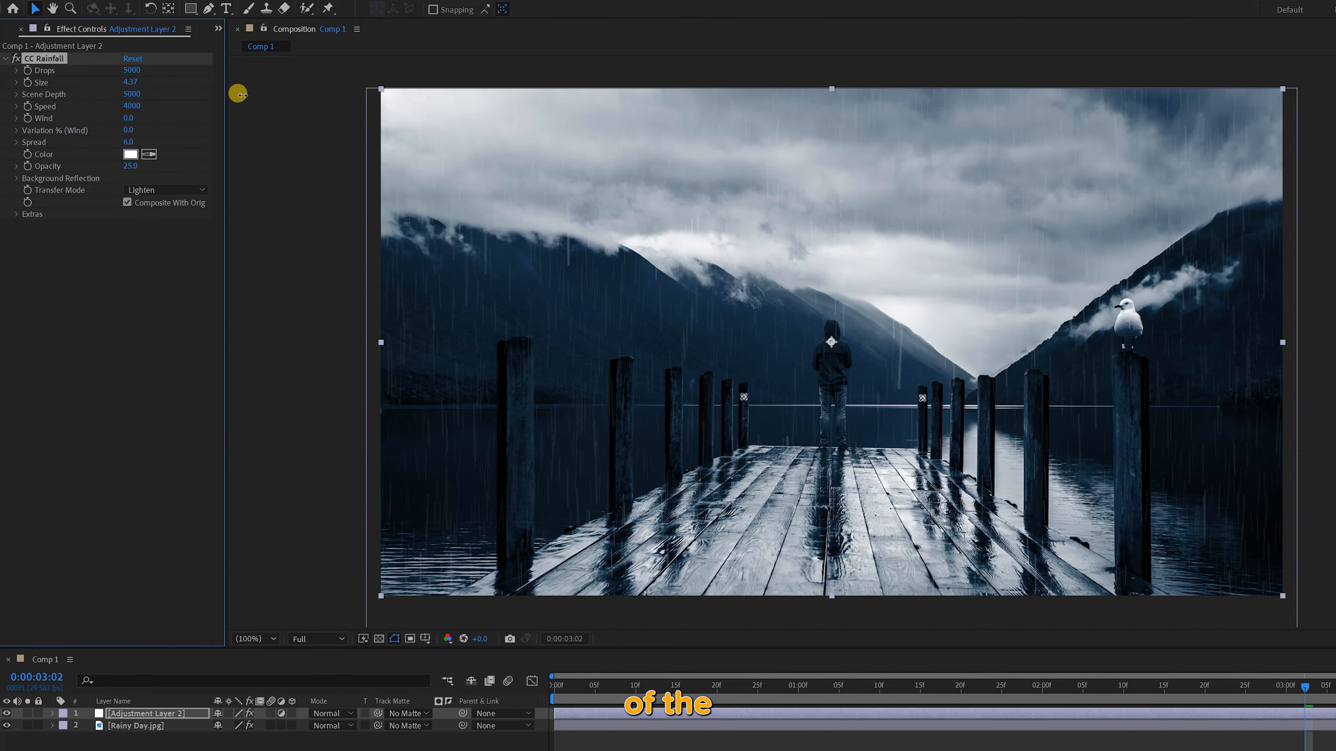
{"action": "left_click_drag", "start_coordinate": [314, 90], "coordinate": [331, 90]}
{"action": "key", "text": "space"}
{"action": "key", "text": "space"}
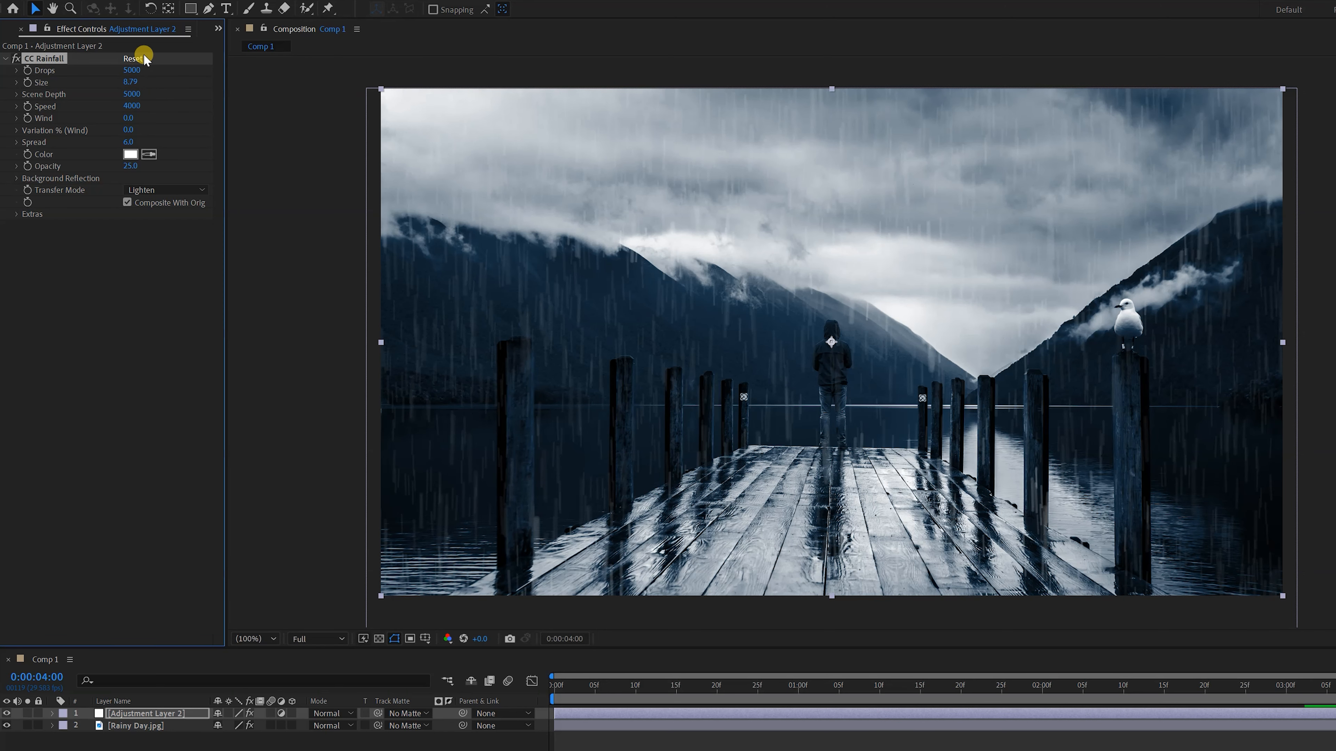
Reset CC Rainfall and preview the rain with its Speed raised to about 5140
{"action": "left_click", "coordinate": [132, 58]}
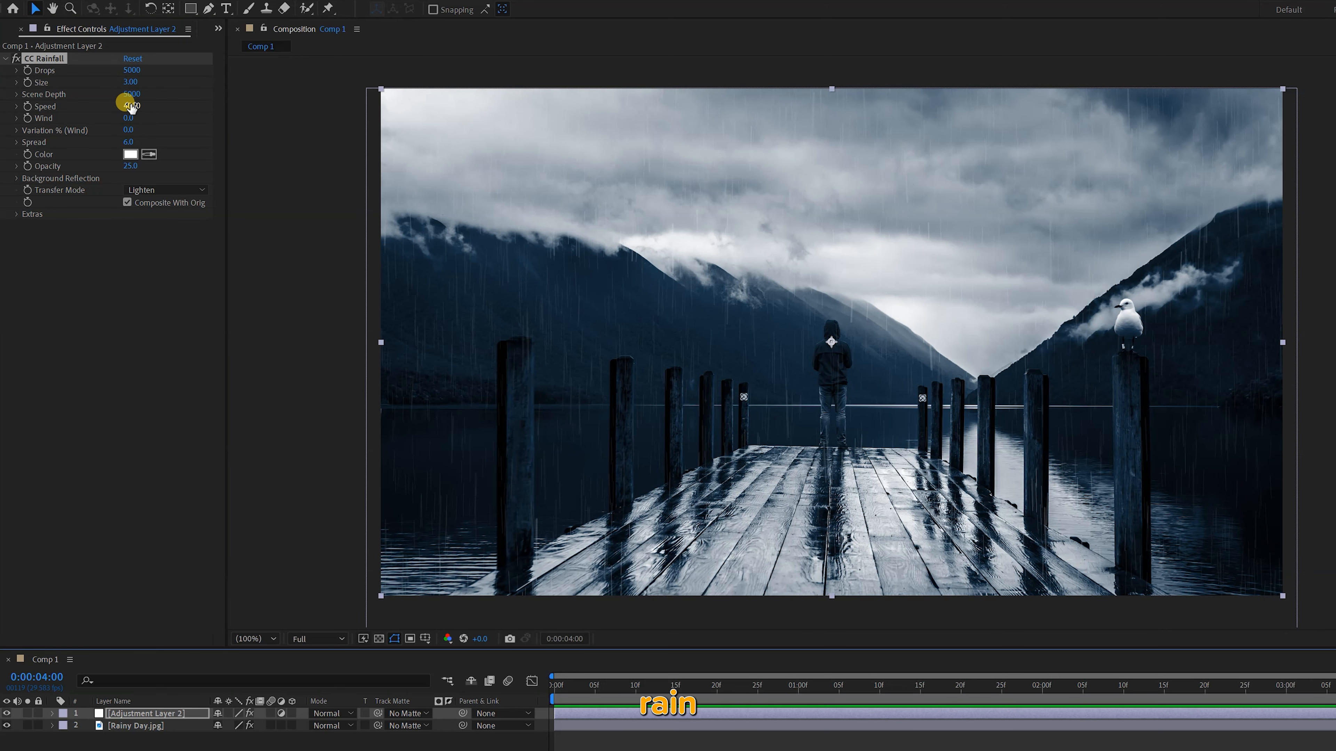
{"action": "left_click_drag", "start_coordinate": [131, 107], "coordinate": [217, 111]}
{"action": "key", "text": "space"}
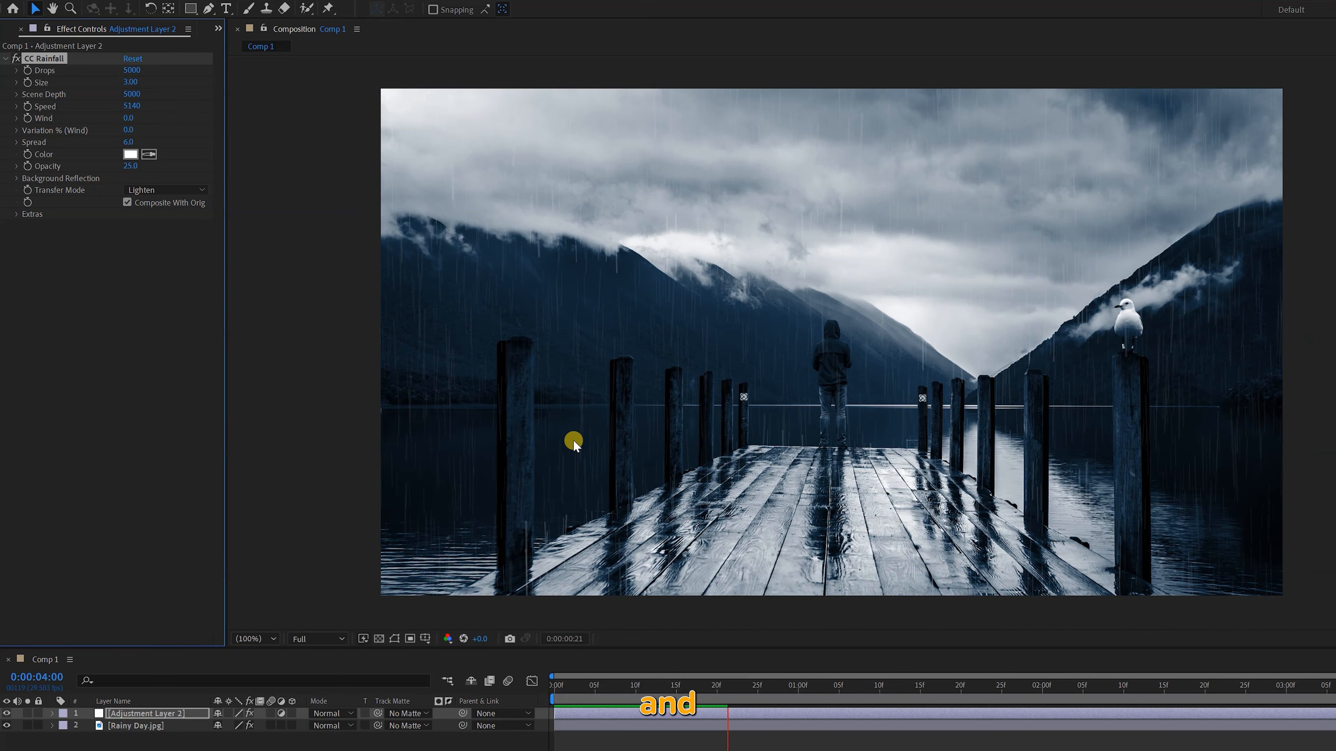
{"action": "key", "text": "space"}
Set the CC Rainfall Wind to about 630 and preview the slanted rain
{"action": "left_click_drag", "start_coordinate": [131, 117], "coordinate": [179, 122]}
{"action": "key", "text": "space"}
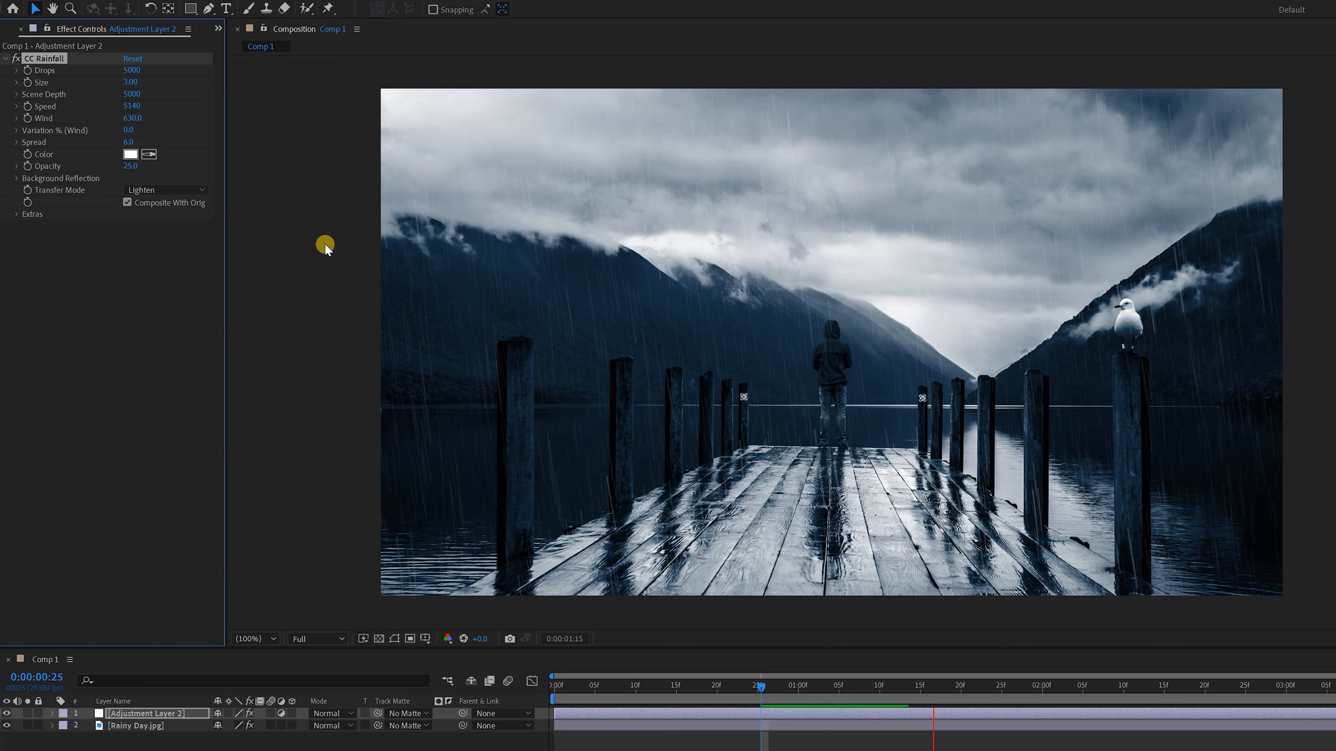
{"action": "key", "text": "space"}
Lower the CC Rainfall Wind to -500 and preview the rain slanting the opposite way
{"action": "left_click", "coordinate": [17, 118]}
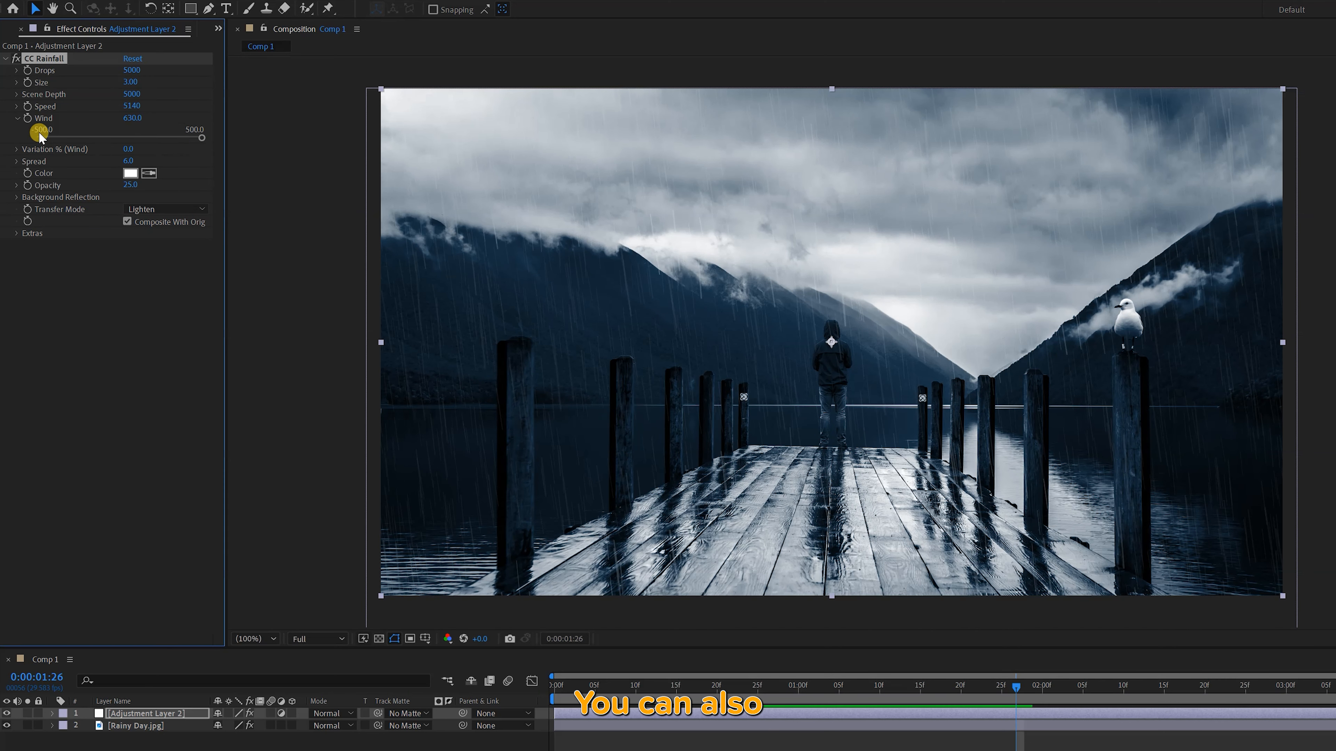
{"action": "left_click_drag", "start_coordinate": [201, 140], "coordinate": [17, 138]}
{"action": "key", "text": "space"}
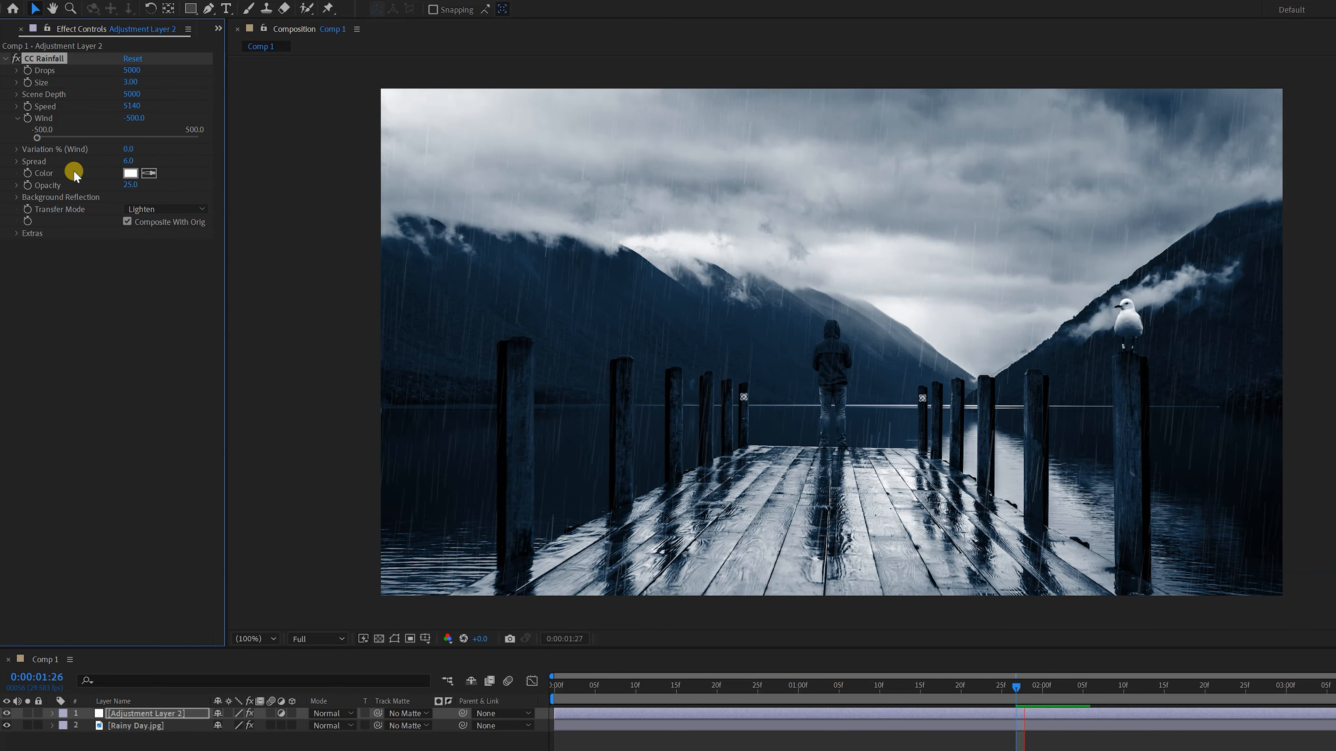
{"action": "key", "text": "space"}
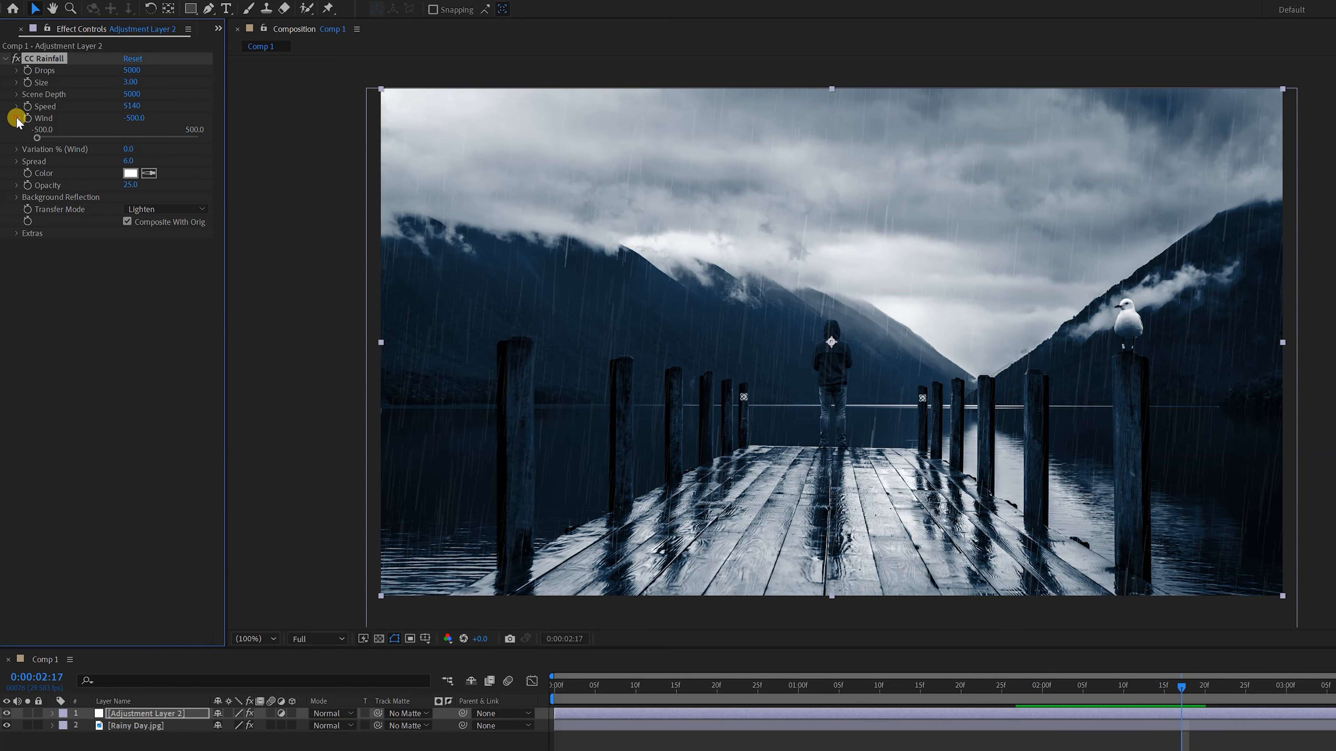
{"action": "left_click", "coordinate": [16, 118]}
Reset CC Rainfall and increase its Spread to about 16.4
{"action": "left_click", "coordinate": [133, 58]}
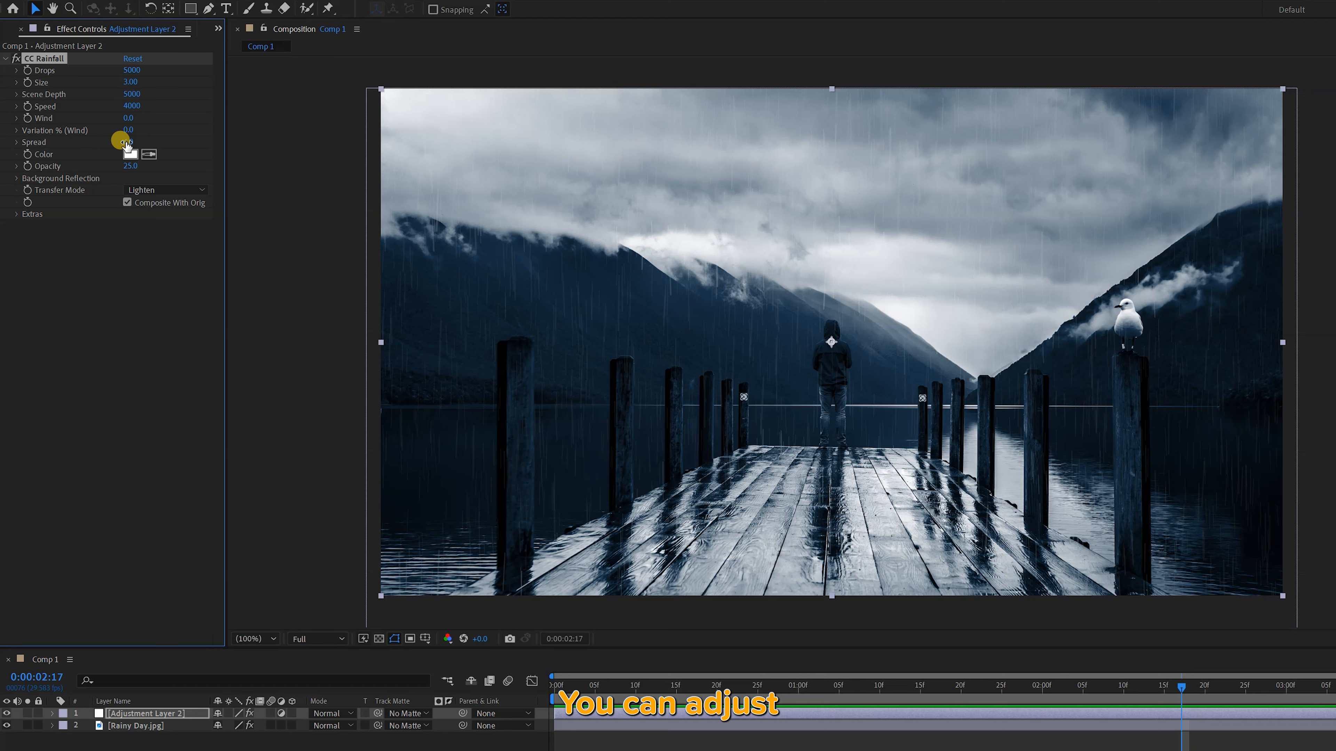
{"action": "left_click_drag", "start_coordinate": [126, 141], "coordinate": [162, 137]}
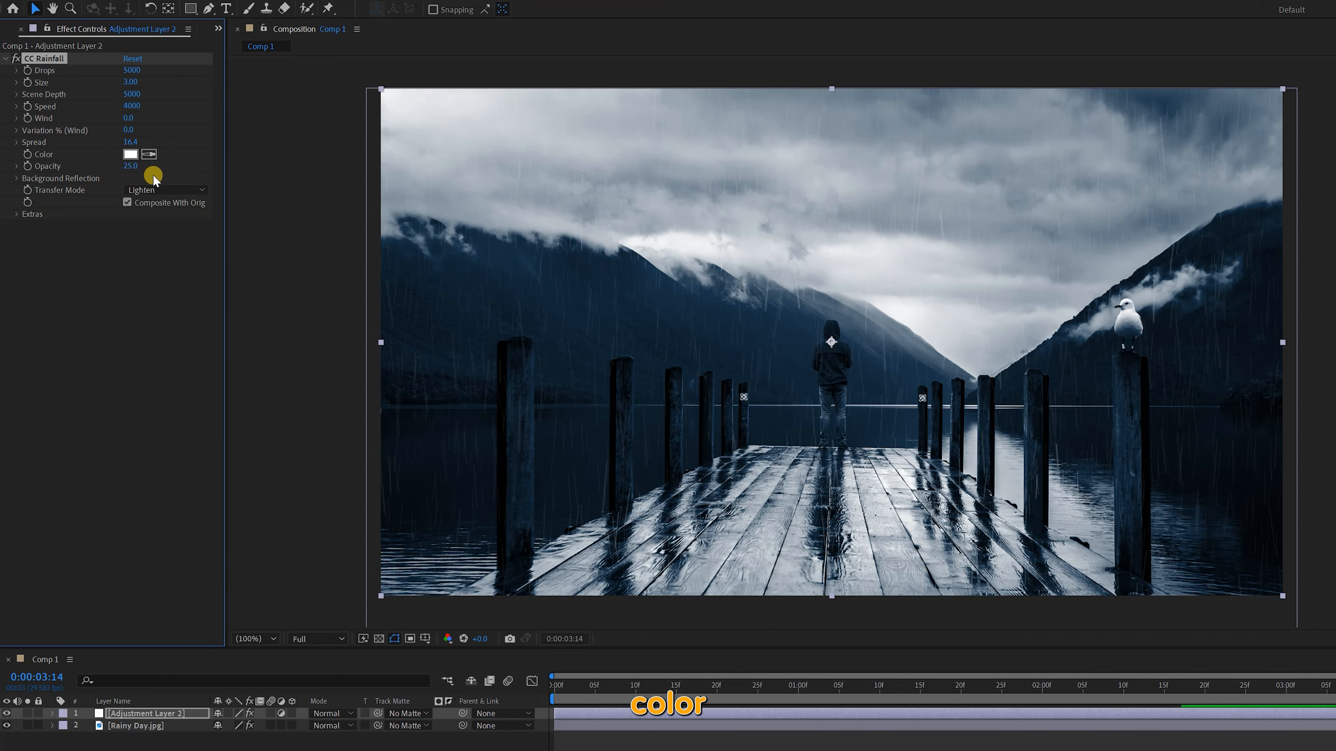
Change the CC Rainfall Color to red and preview the rain
{"action": "left_click", "coordinate": [130, 154]}
{"action": "left_click", "coordinate": [406, 183]}
{"action": "left_click", "coordinate": [484, 93]}
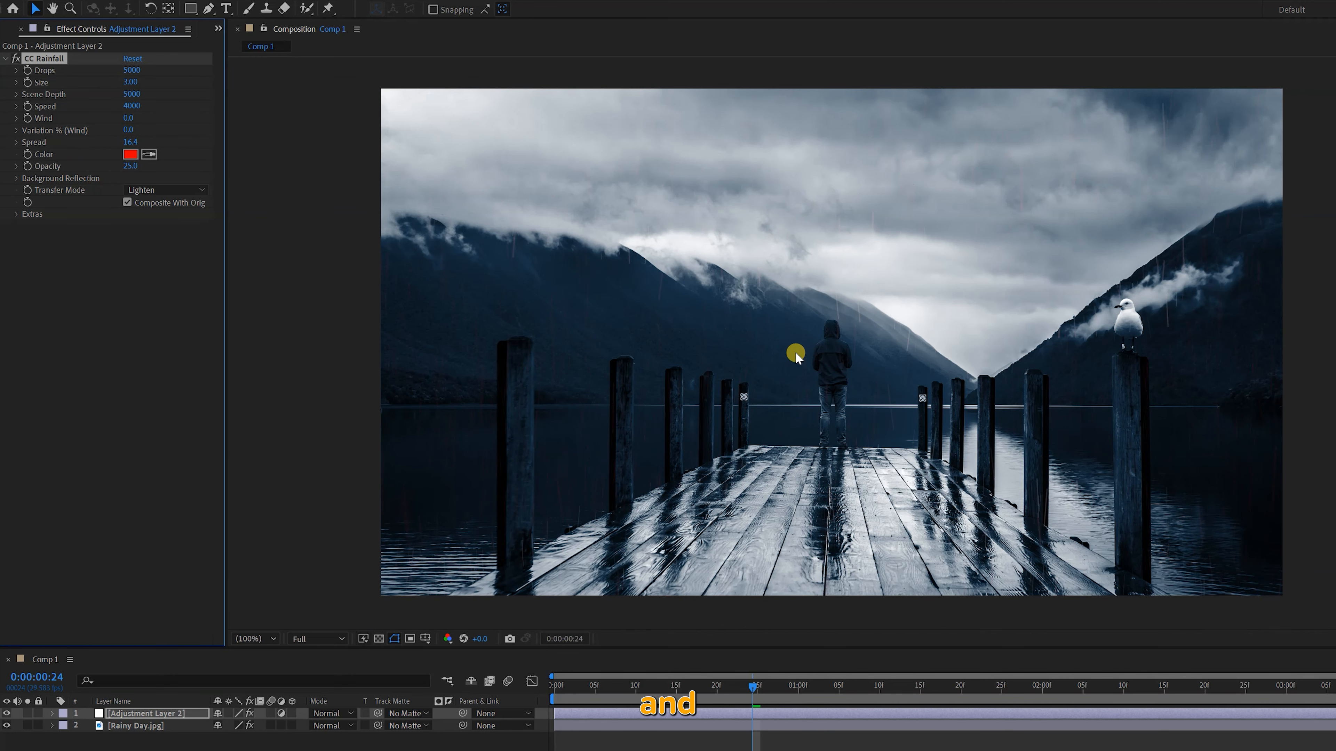
{"action": "key", "text": "space"}
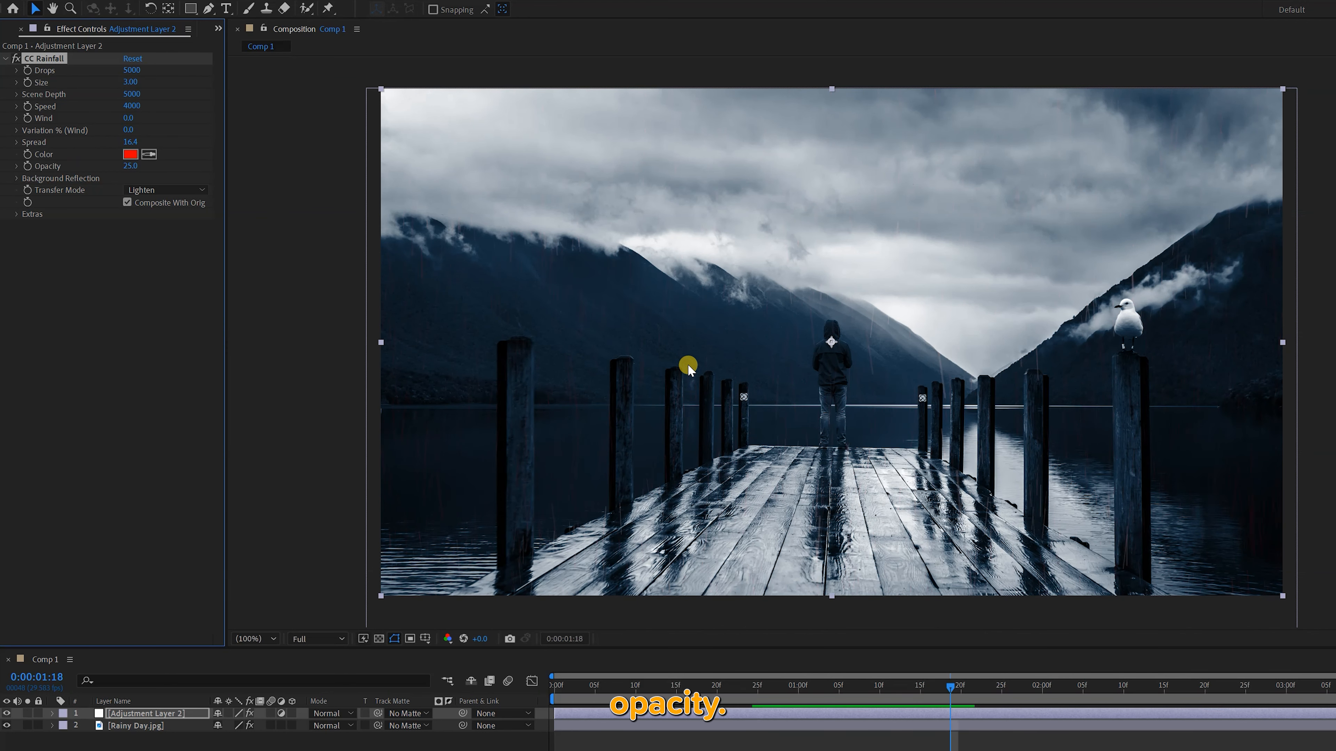
Raise the CC Rainfall Opacity to 100 and preview the red drops
{"action": "left_click_drag", "start_coordinate": [127, 163], "coordinate": [174, 163]}
{"action": "key", "text": "space"}
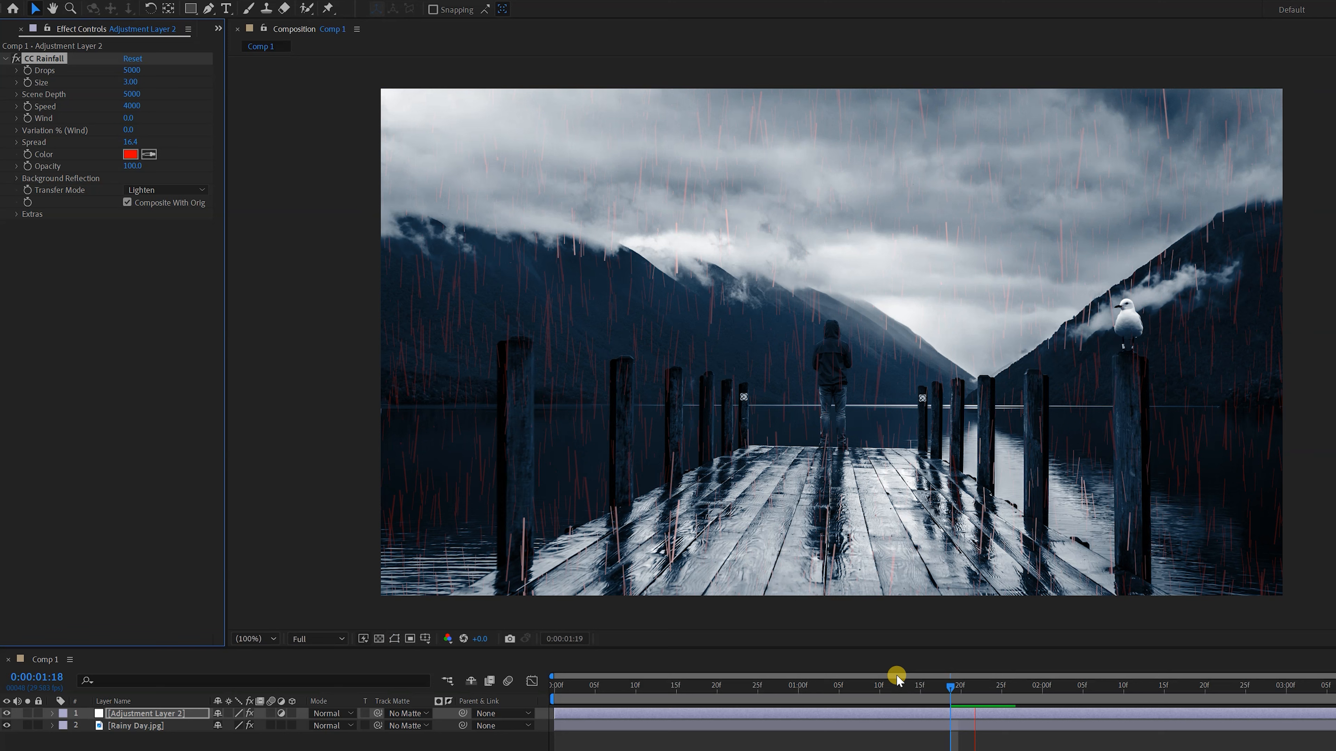
{"action": "key", "text": "space"}
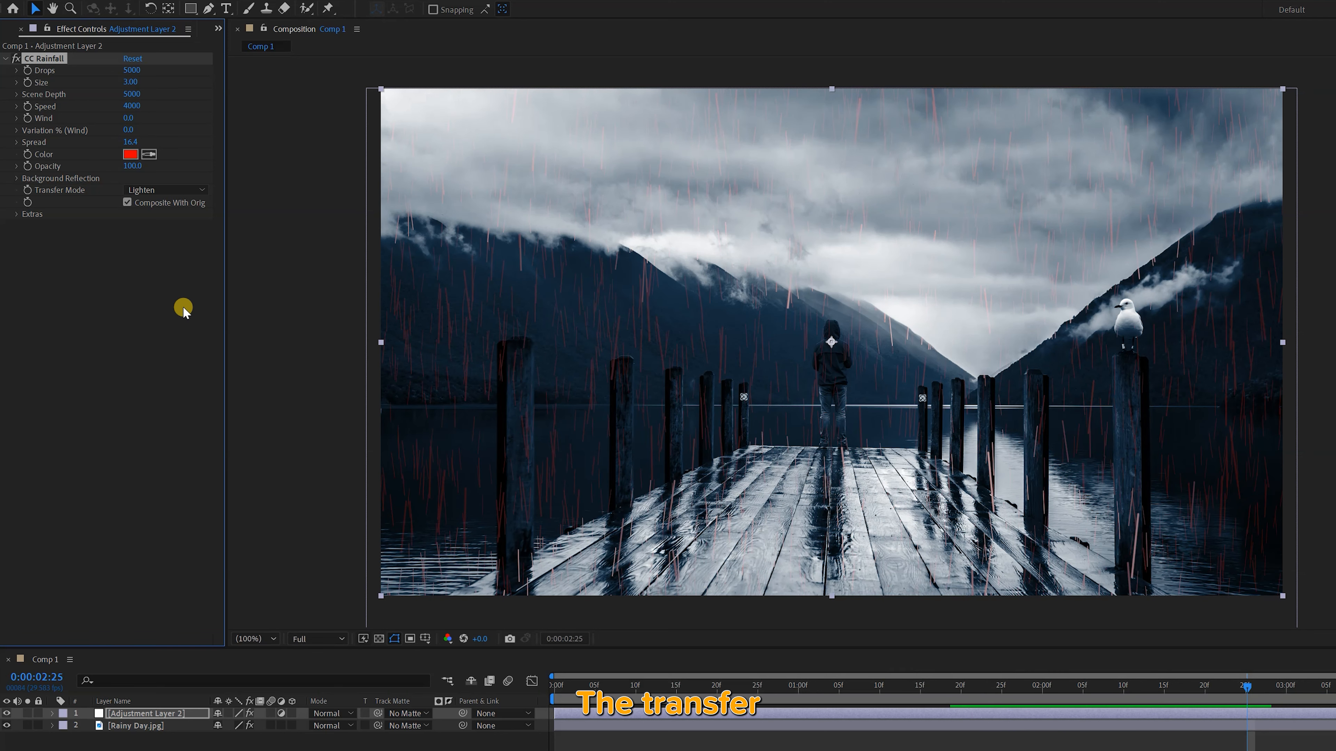
Switch the CC Rainfall Transfer Mode to Composite, preview the rain and inspect the drops up close
{"action": "left_click", "coordinate": [156, 196]}
{"action": "left_click", "coordinate": [174, 203]}
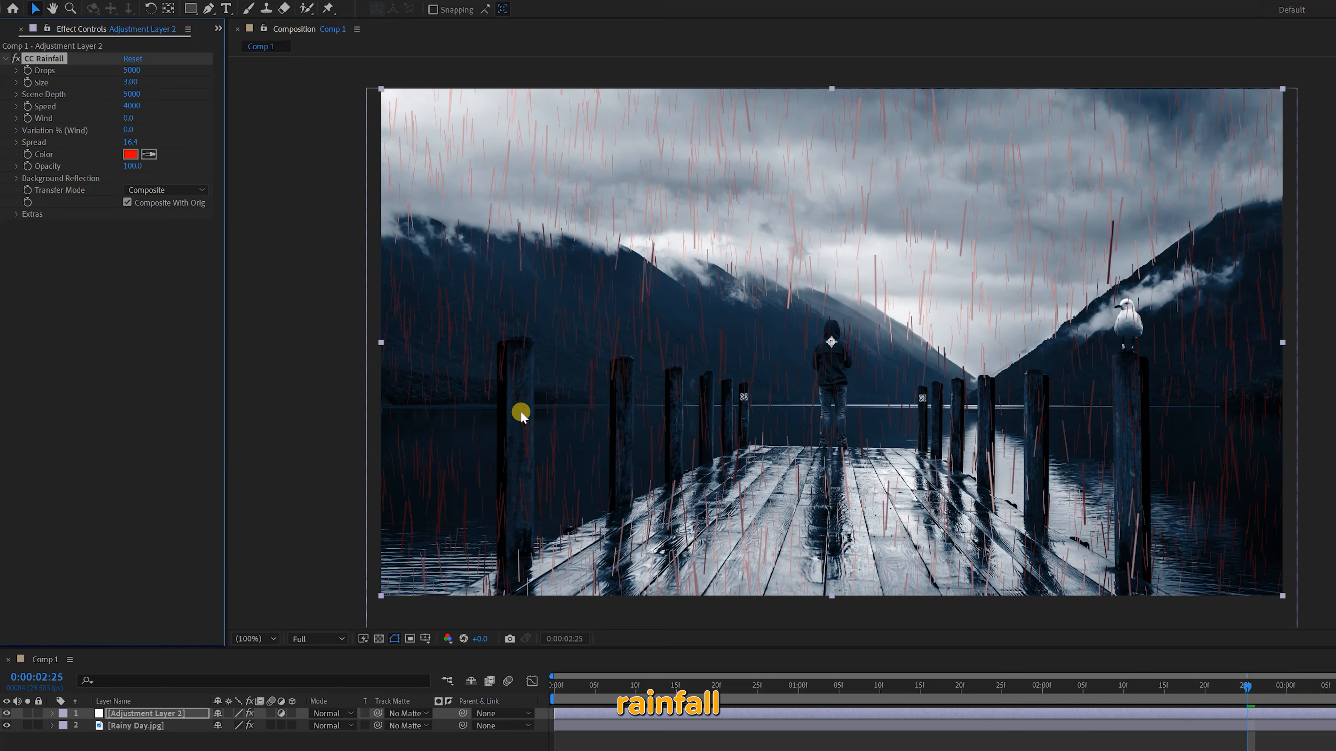
{"action": "key", "text": "space"}
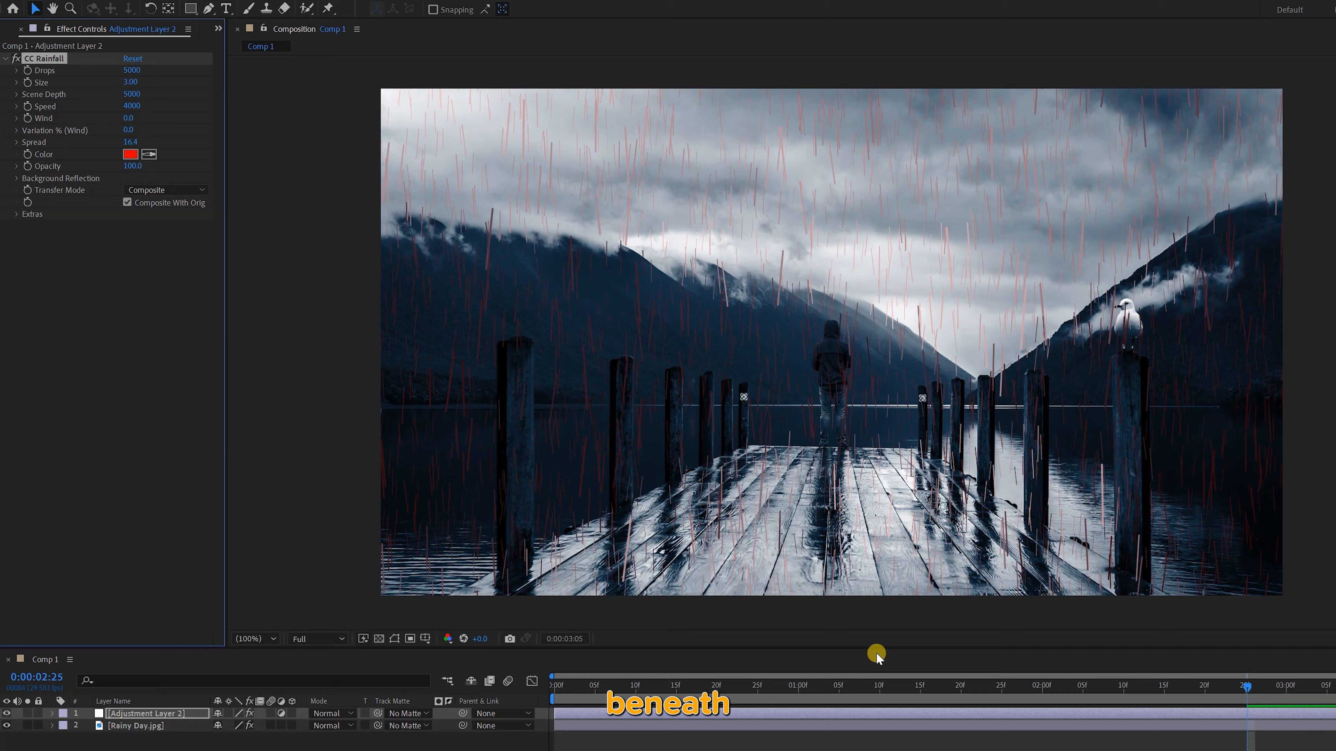
{"action": "key", "text": "space"}
{"action": "scroll", "coordinate": [887, 302], "scroll_direction": "up", "scroll_amount": 5}
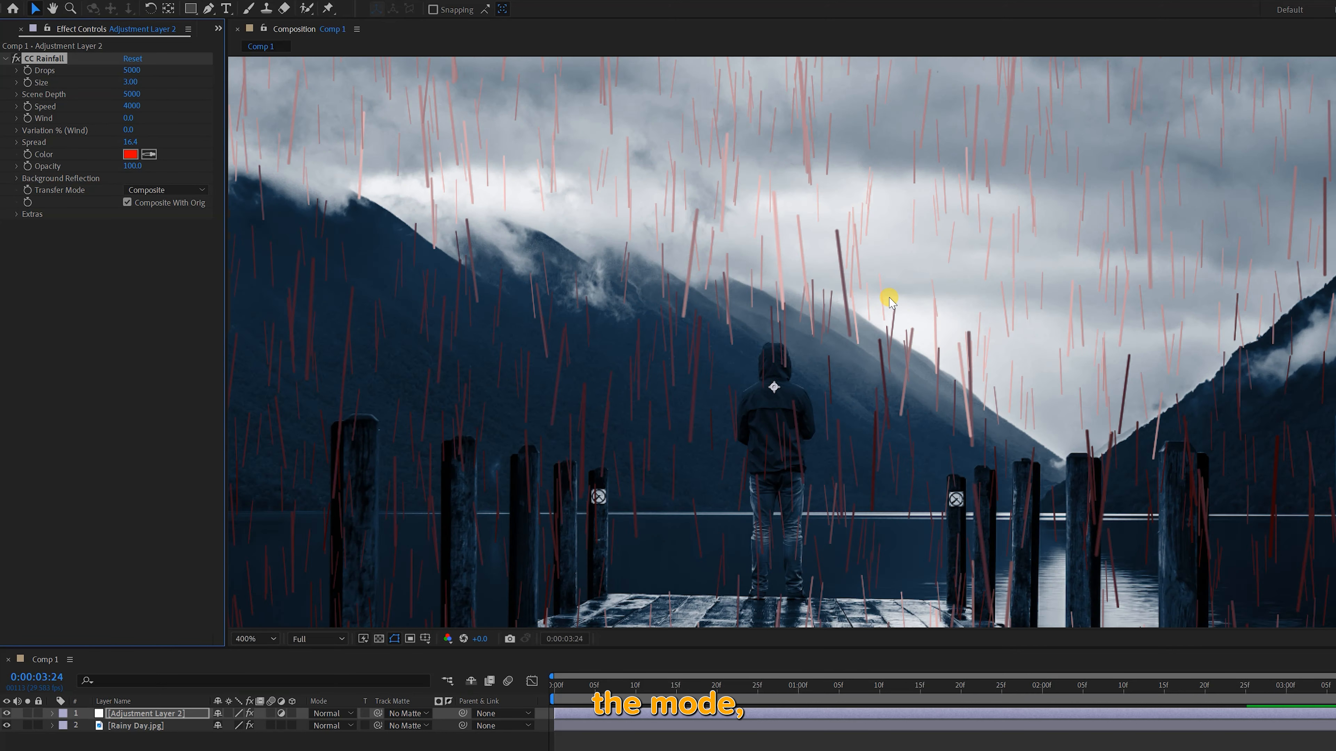
Return the CC Rainfall Transfer Mode to Lighten and check the rain over the whole image
{"action": "left_click", "coordinate": [182, 188]}
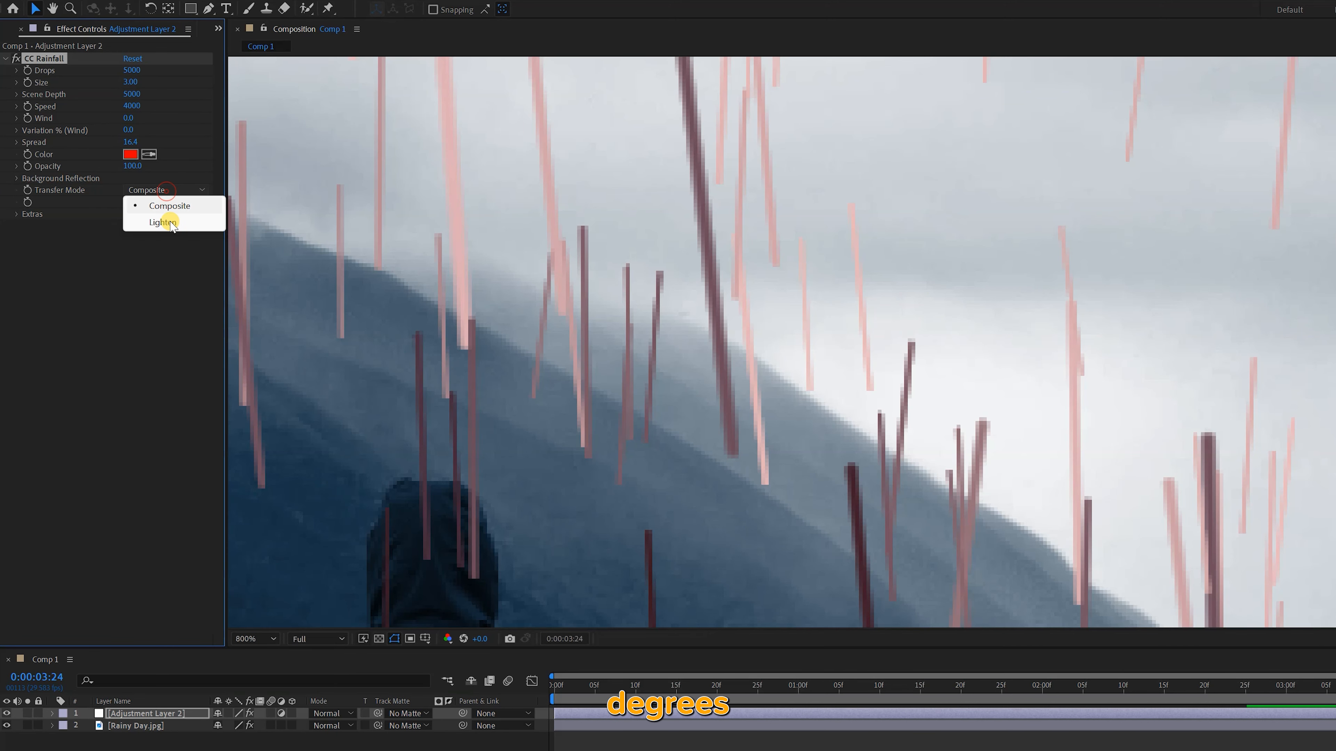
{"action": "left_click", "coordinate": [170, 216]}
{"action": "scroll", "coordinate": [735, 411], "scroll_direction": "down", "scroll_amount": 7}
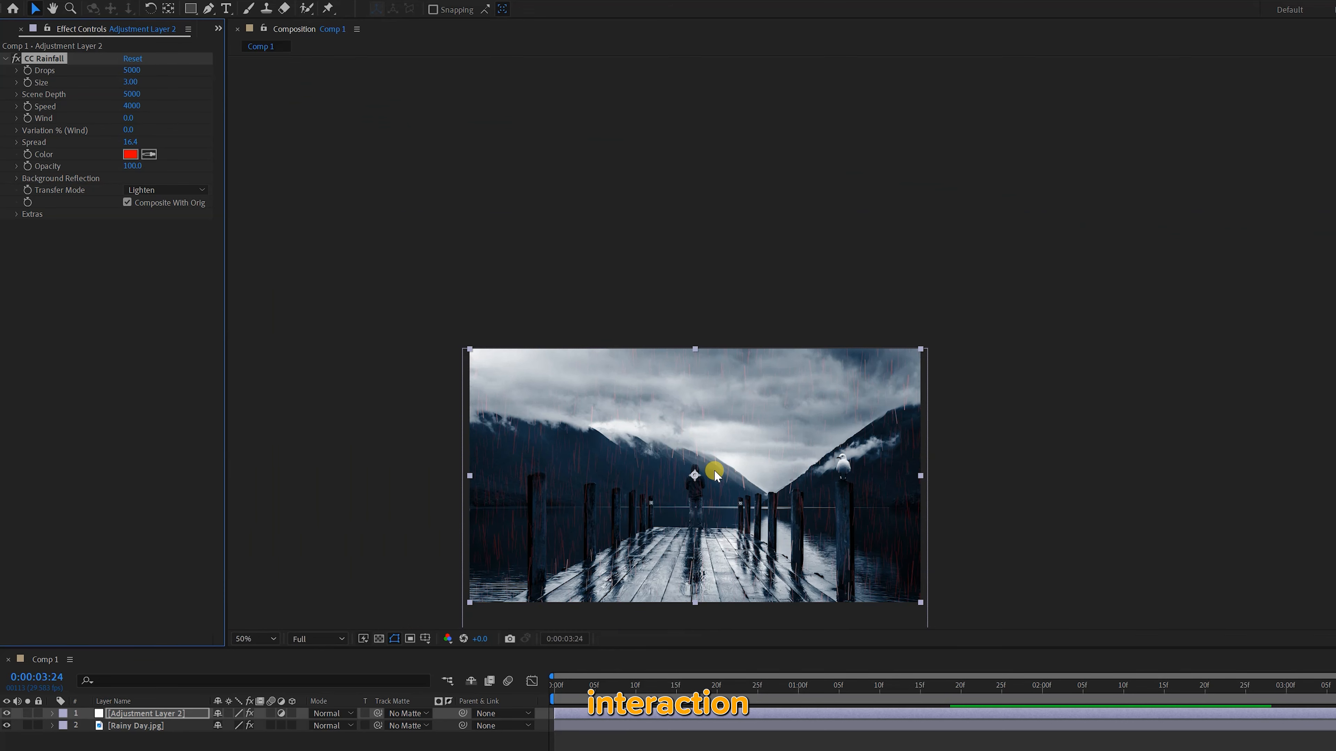
{"action": "scroll", "coordinate": [678, 597], "scroll_direction": "up", "scroll_amount": 2}
Apply CC Snowfall to the adjustment layer and preview the default snow from near the start of the composition
{"action": "left_click_drag", "start_coordinate": [732, 694], "coordinate": [651, 691]}
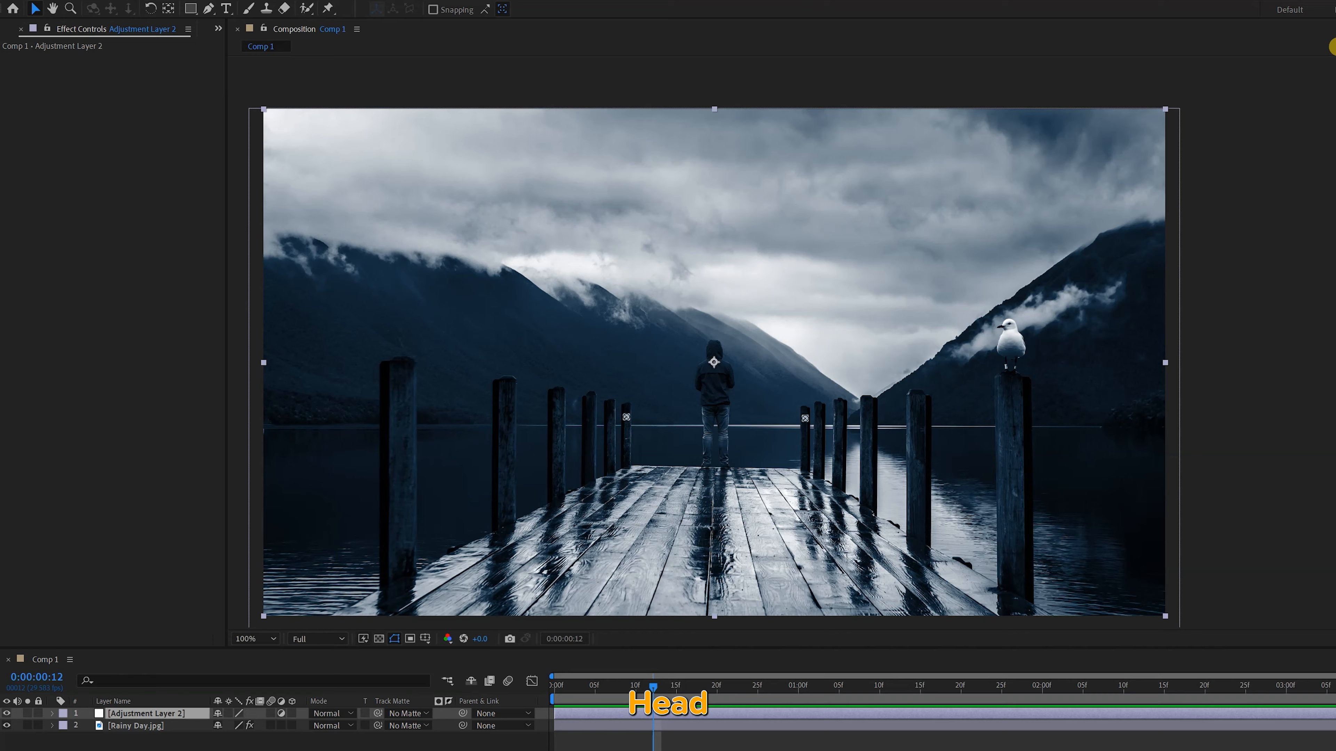
{"action": "type", "text": "snowfa"}
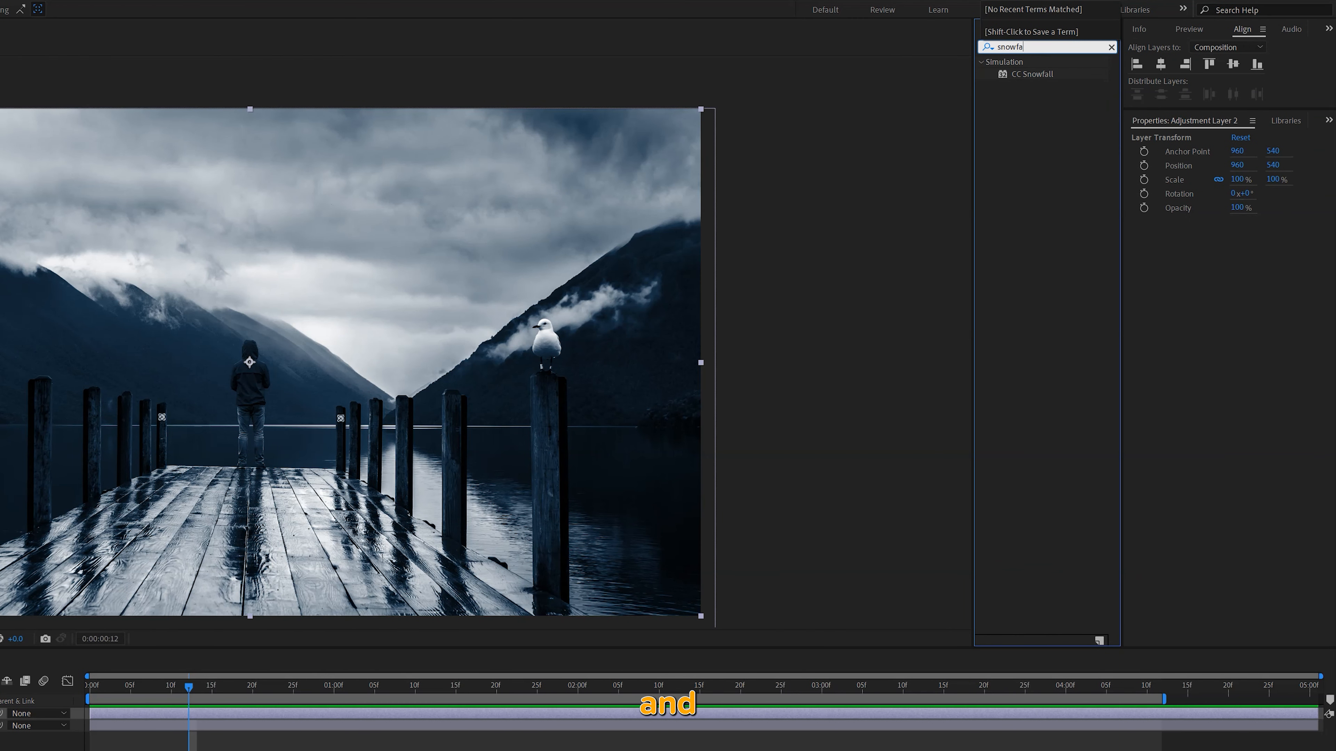
{"action": "double_click", "coordinate": [1029, 74]}
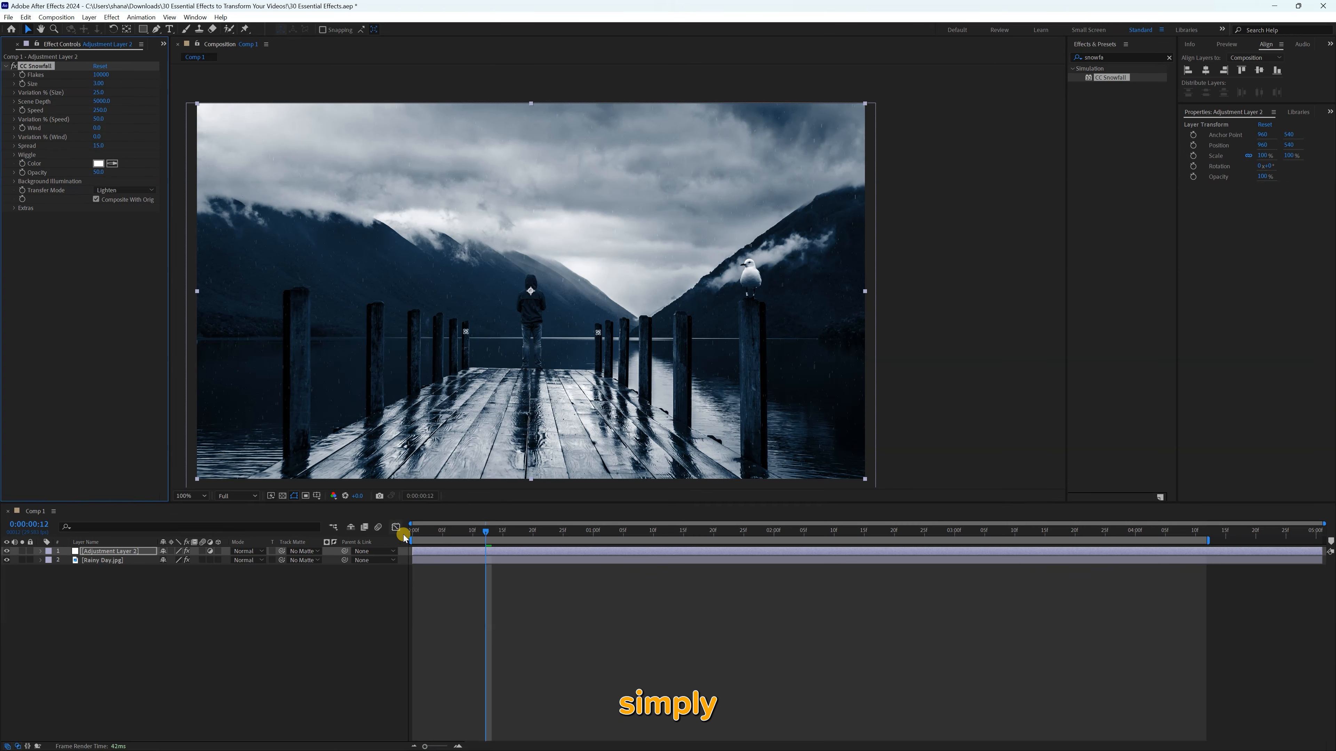
{"action": "left_click", "coordinate": [346, 564]}
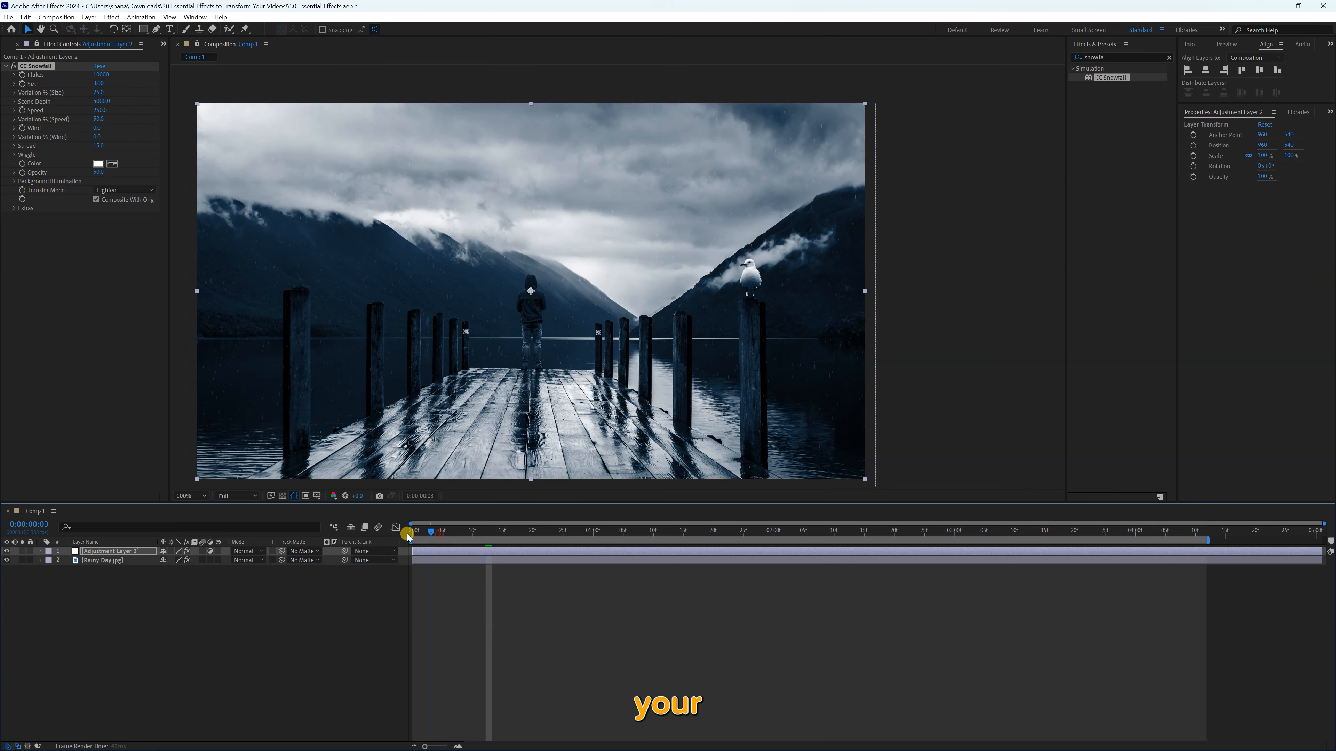
{"action": "key", "text": "space"}
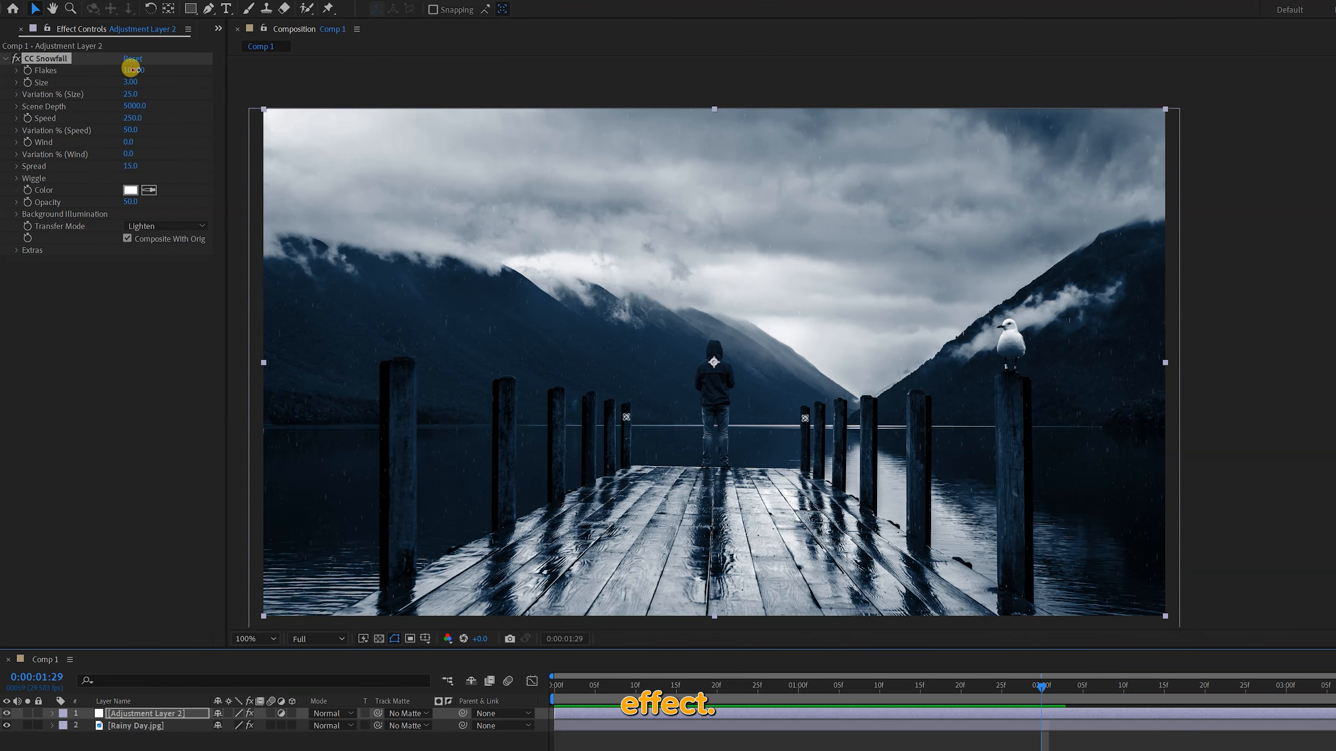
Set CC Snowfall Flakes to 23800, Size to about 5.49 and Opacity to 94, and preview from the first frame
{"action": "left_click_drag", "start_coordinate": [131, 69], "coordinate": [209, 71]}
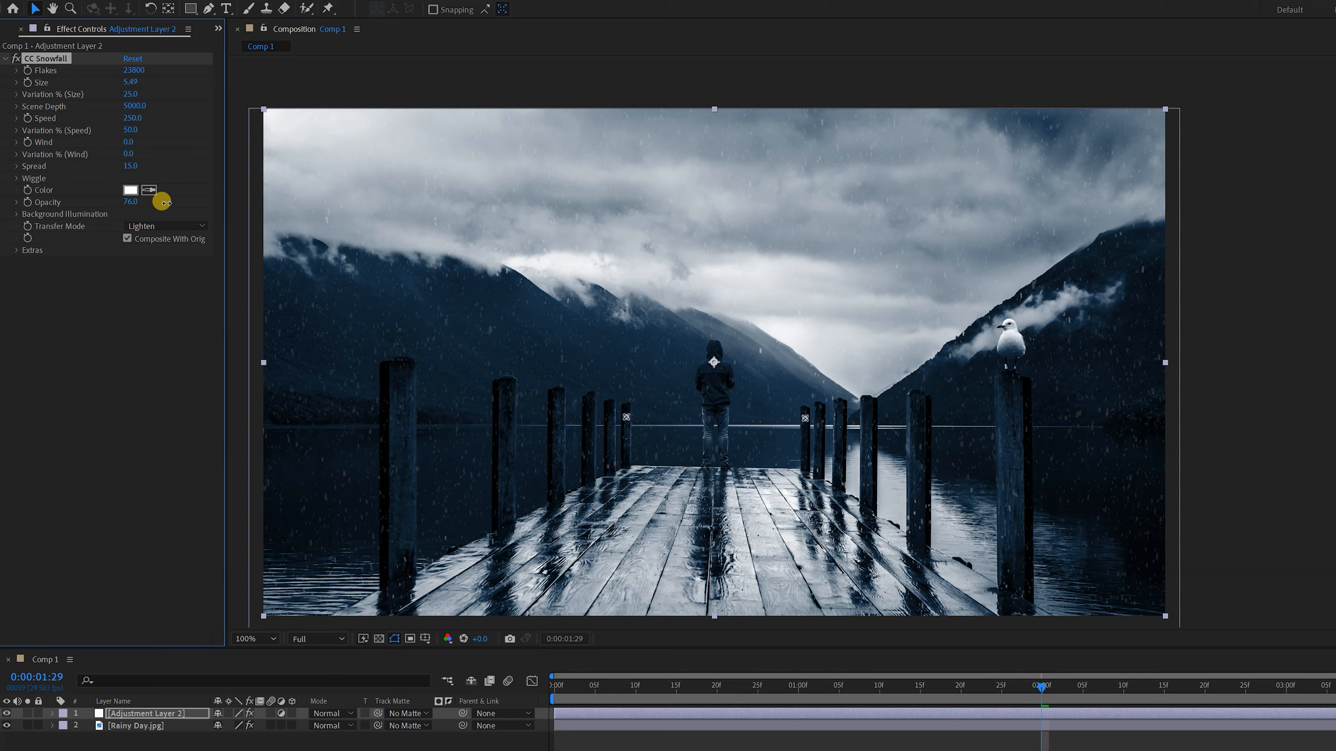
{"action": "left_click_drag", "start_coordinate": [601, 690], "coordinate": [553, 687]}
{"action": "key", "text": "space"}
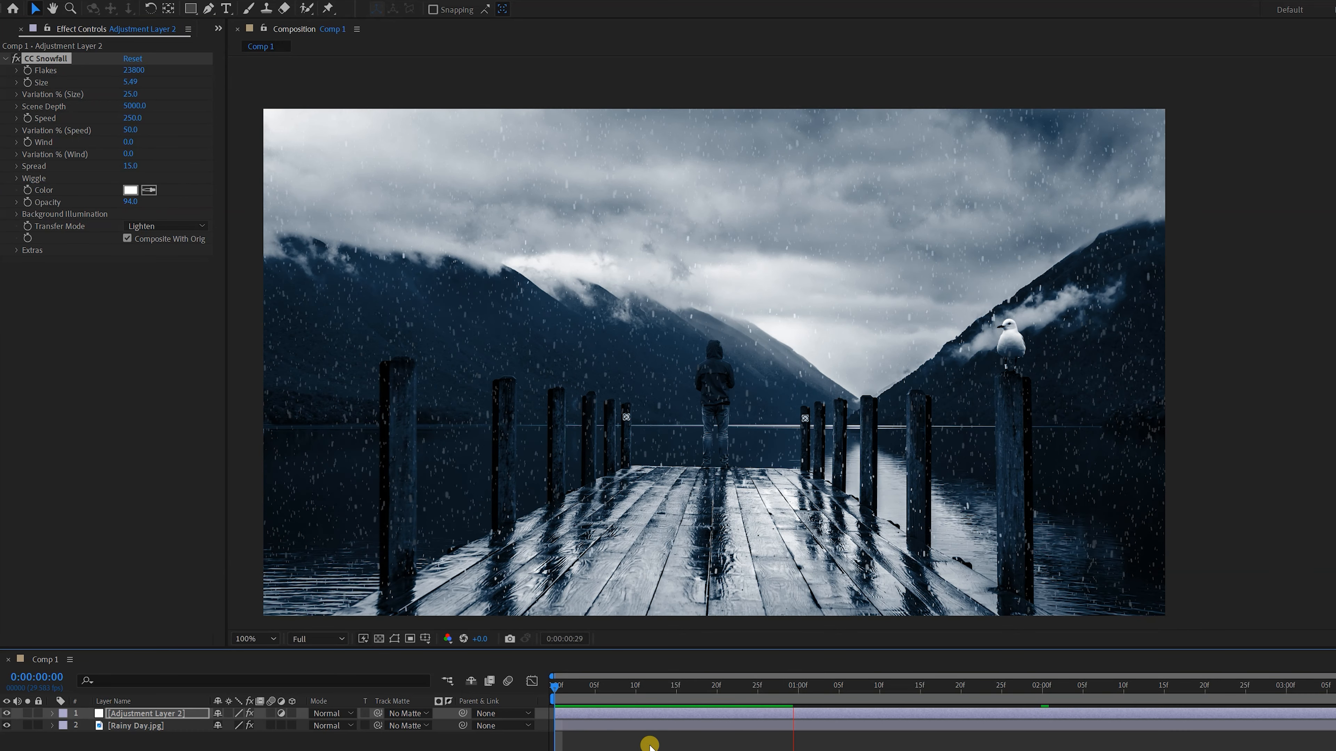
{"action": "key", "text": "space"}
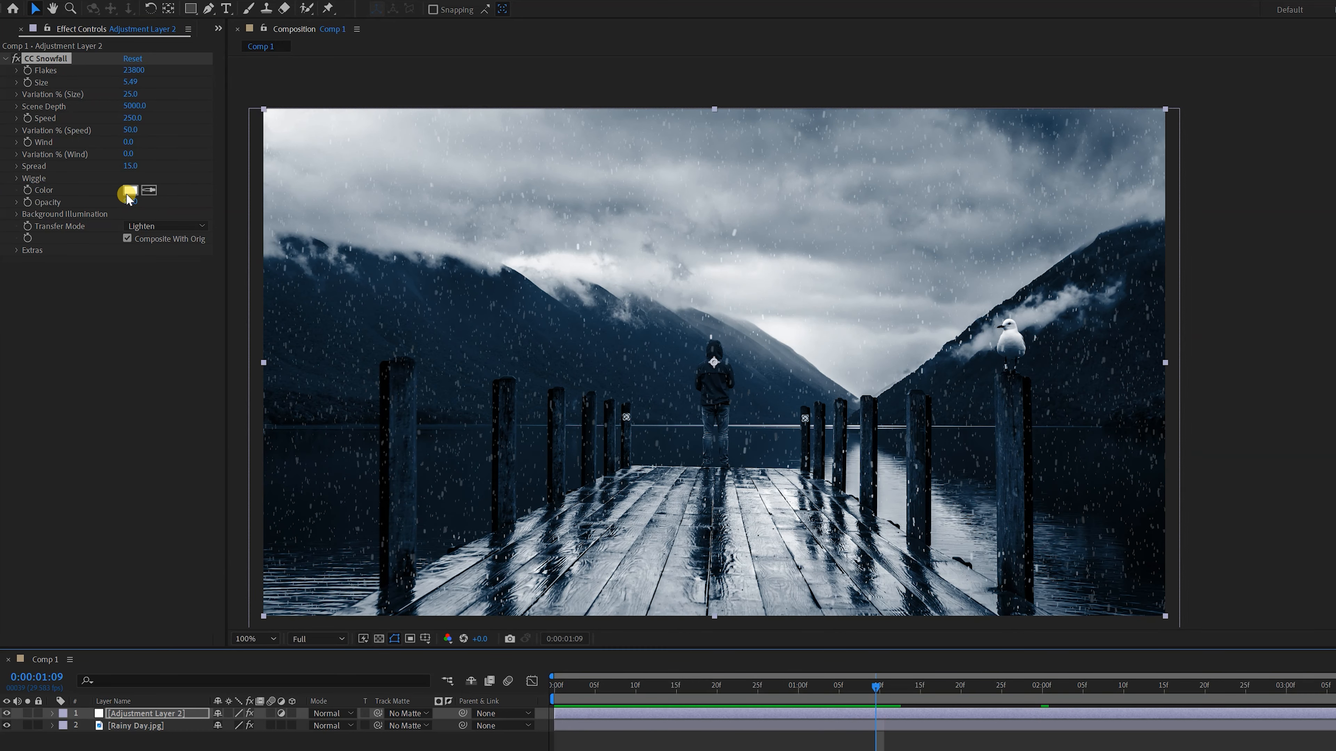
Set the CC Snowfall Wiggle Amount to about 123, raise the Wiggle Frequency and preview the flake movement
{"action": "left_click", "coordinate": [21, 178]}
{"action": "left_click_drag", "start_coordinate": [131, 191], "coordinate": [193, 188]}
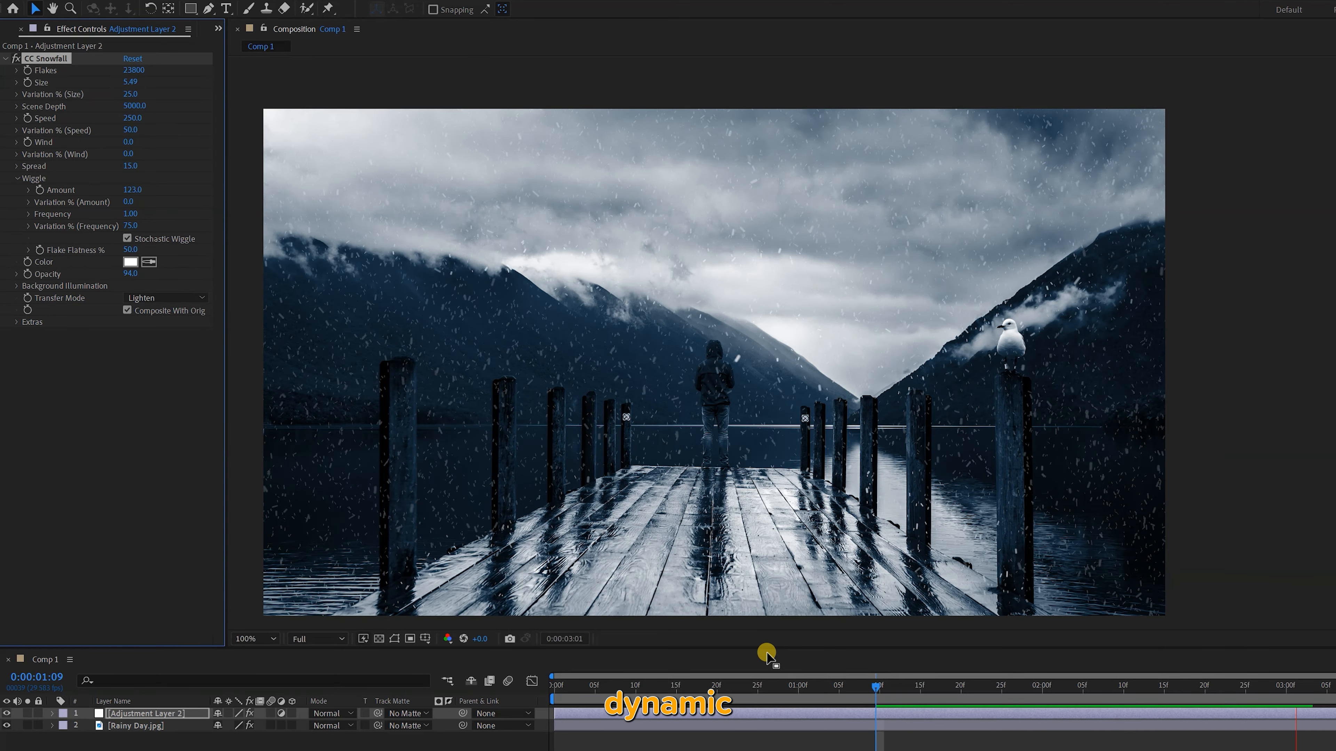
{"action": "key", "text": "space"}
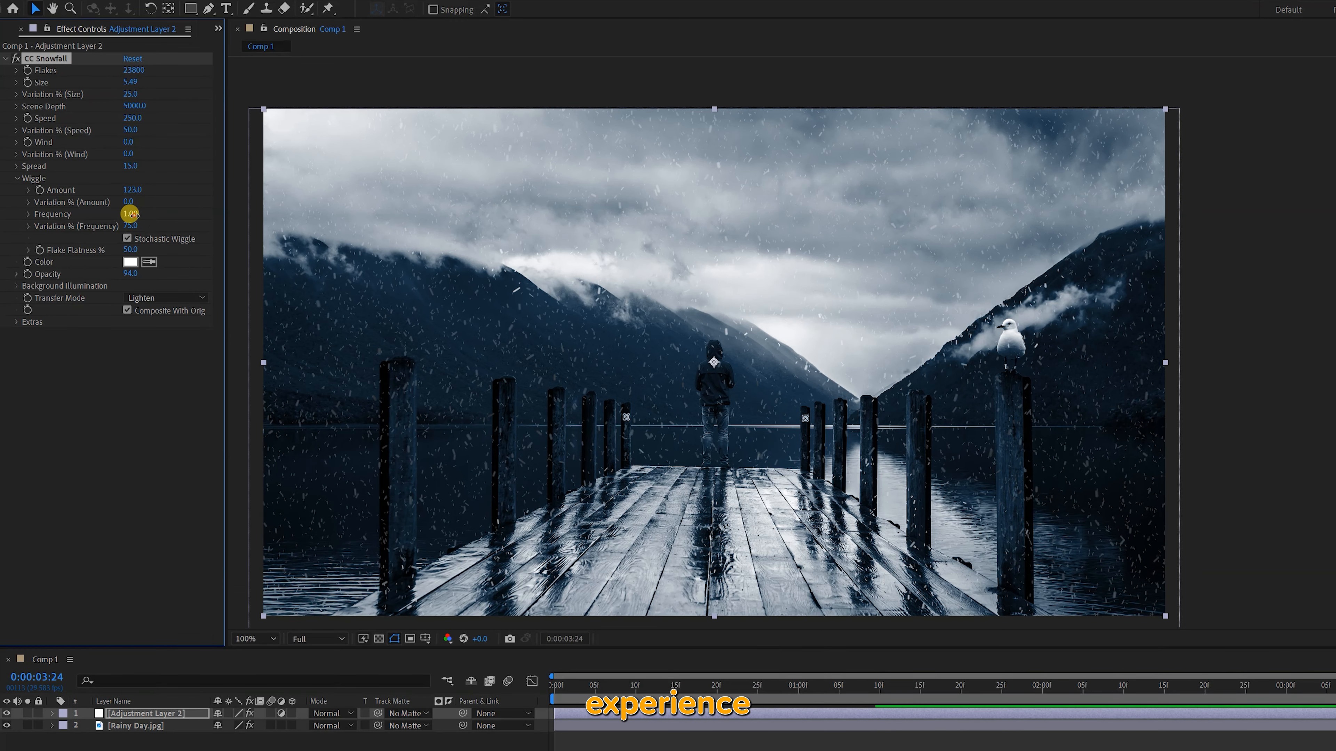
{"action": "left_click_drag", "start_coordinate": [135, 220], "coordinate": [170, 218]}
{"action": "key", "text": "space"}
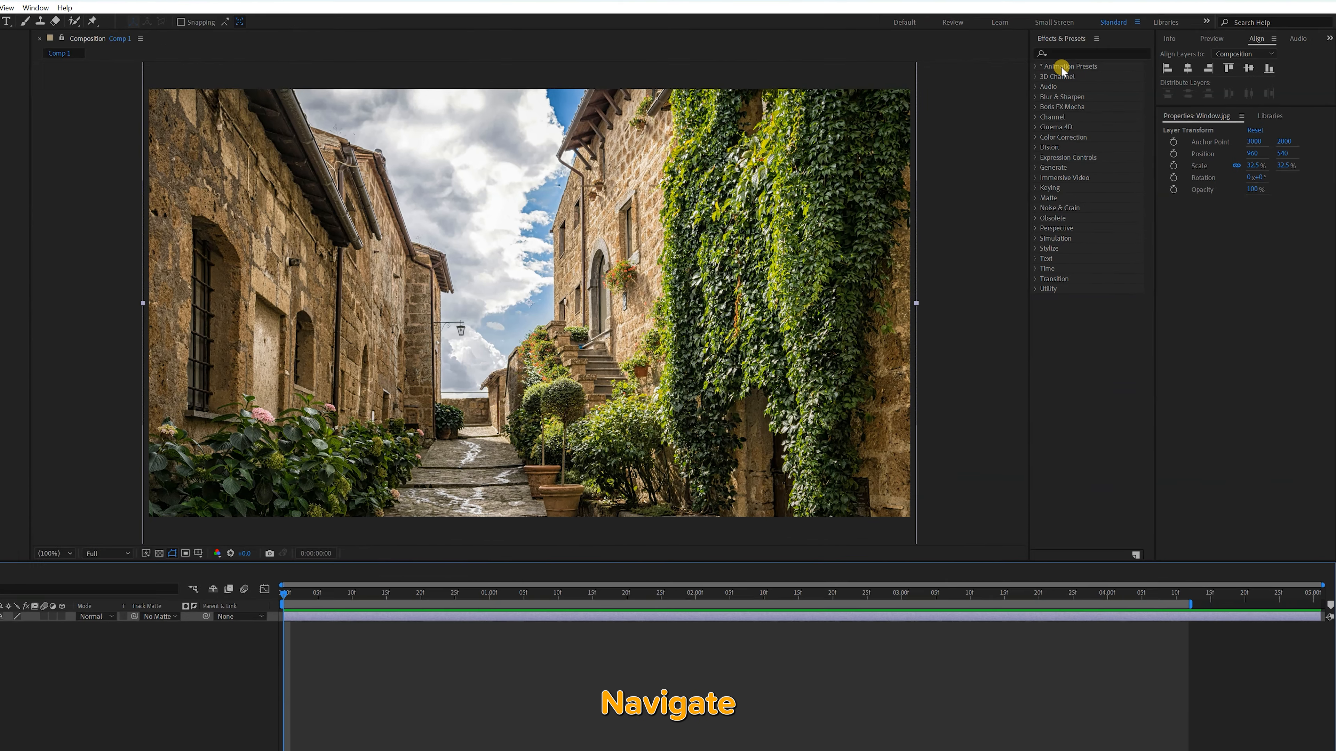
Find CC Light Rays among the effects and apply it to the Window.jpg layer
{"action": "left_click", "coordinate": [1096, 57]}
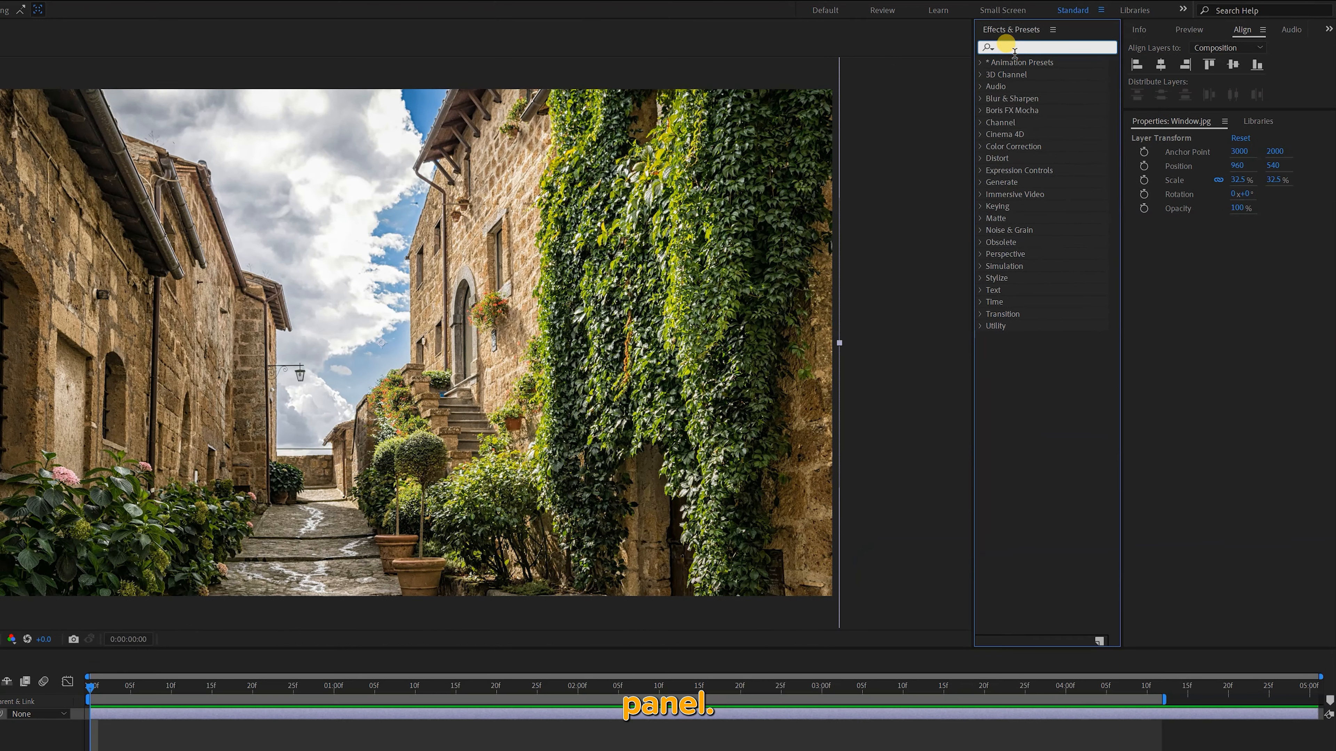
{"action": "type", "text": "light rays"}
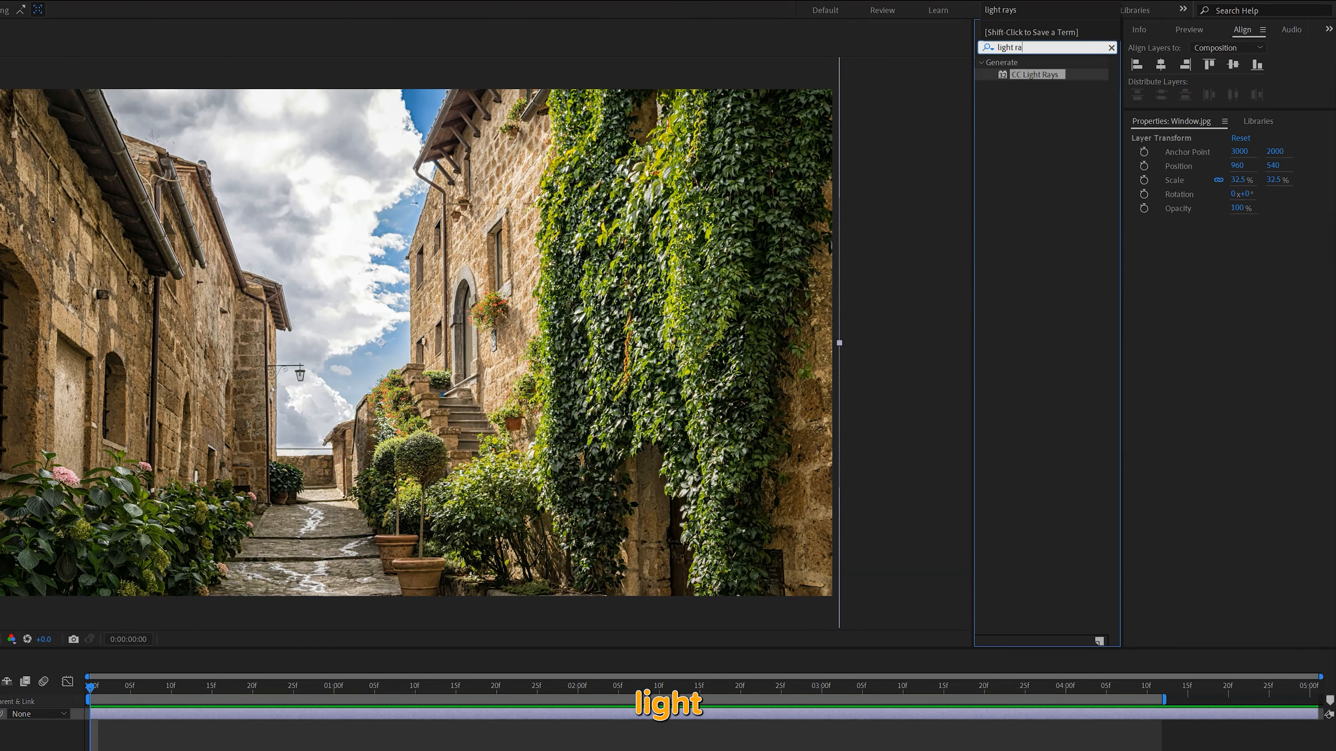
{"action": "double_click", "coordinate": [1001, 75]}
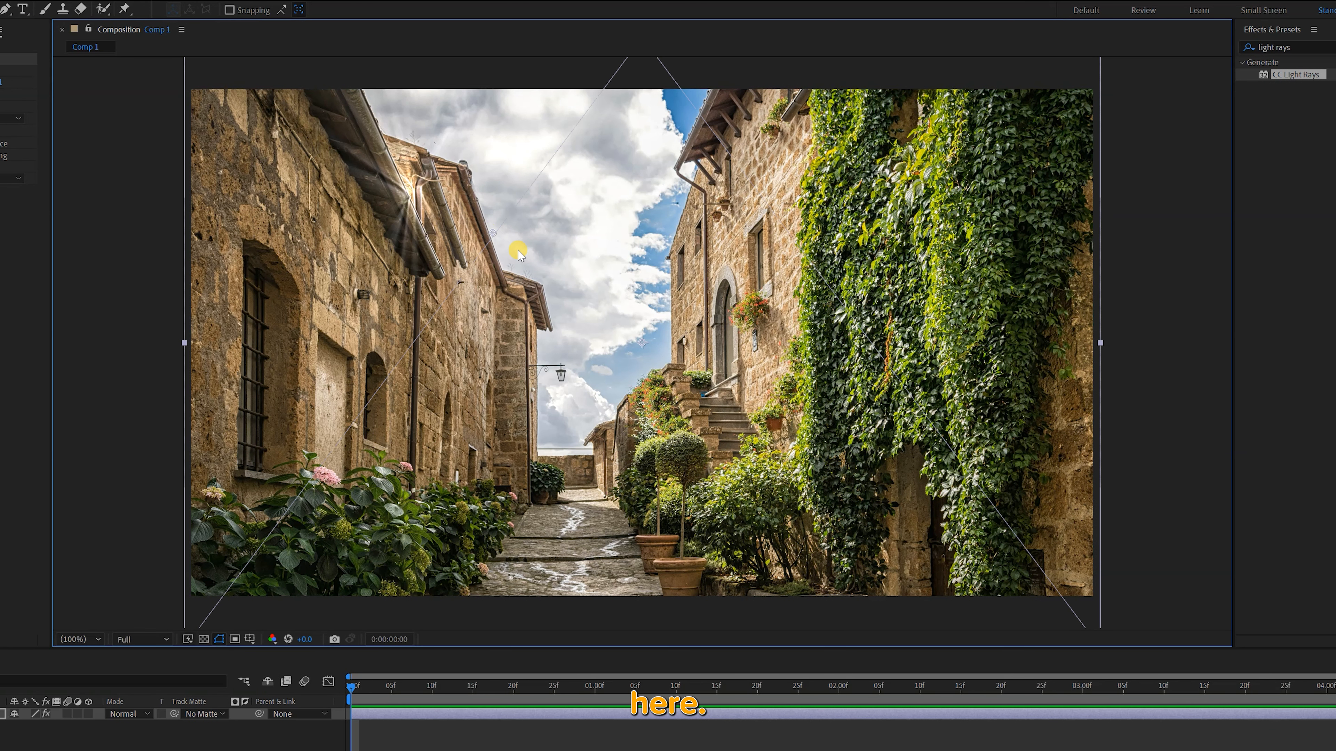
Try the CC Light Rays center at about 2124.6, 1473.8 by the roof corner with a higher Intensity
{"action": "left_click_drag", "start_coordinate": [580, 287], "coordinate": [509, 265]}
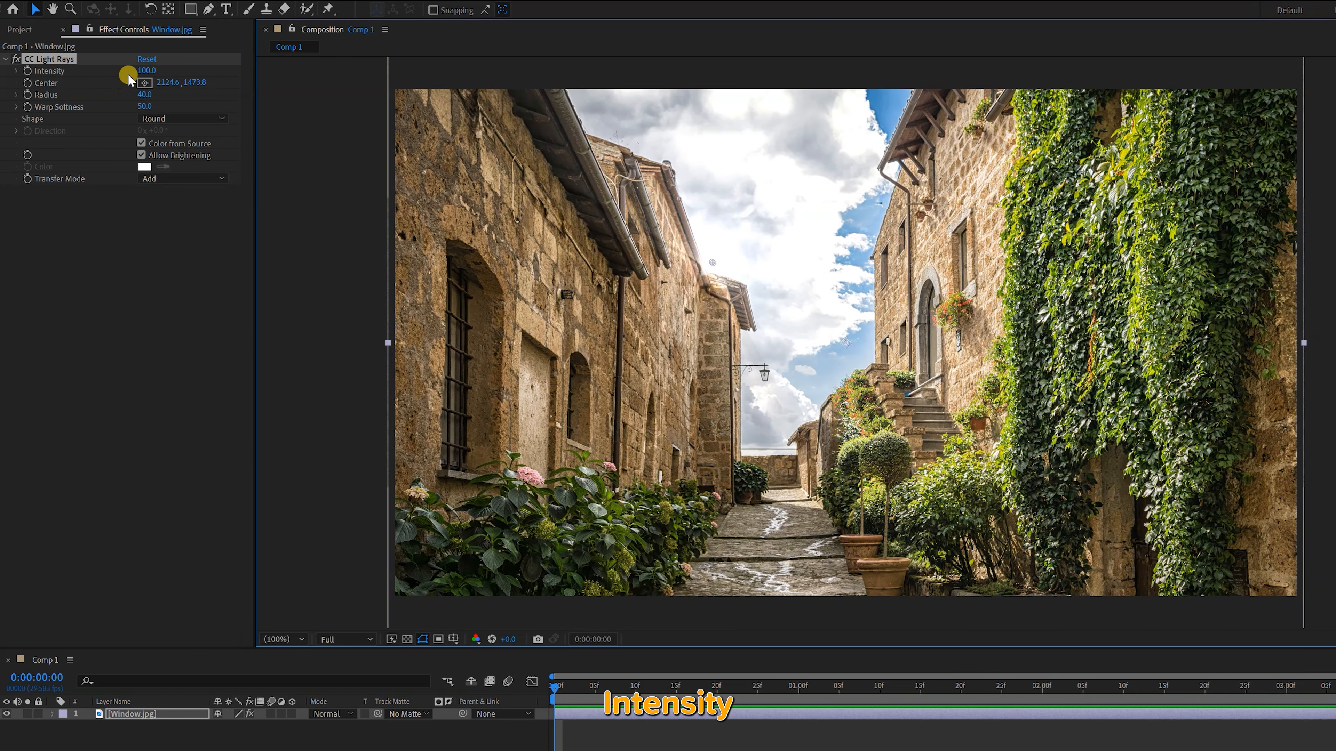
{"action": "left_click_drag", "start_coordinate": [139, 70], "coordinate": [193, 72]}
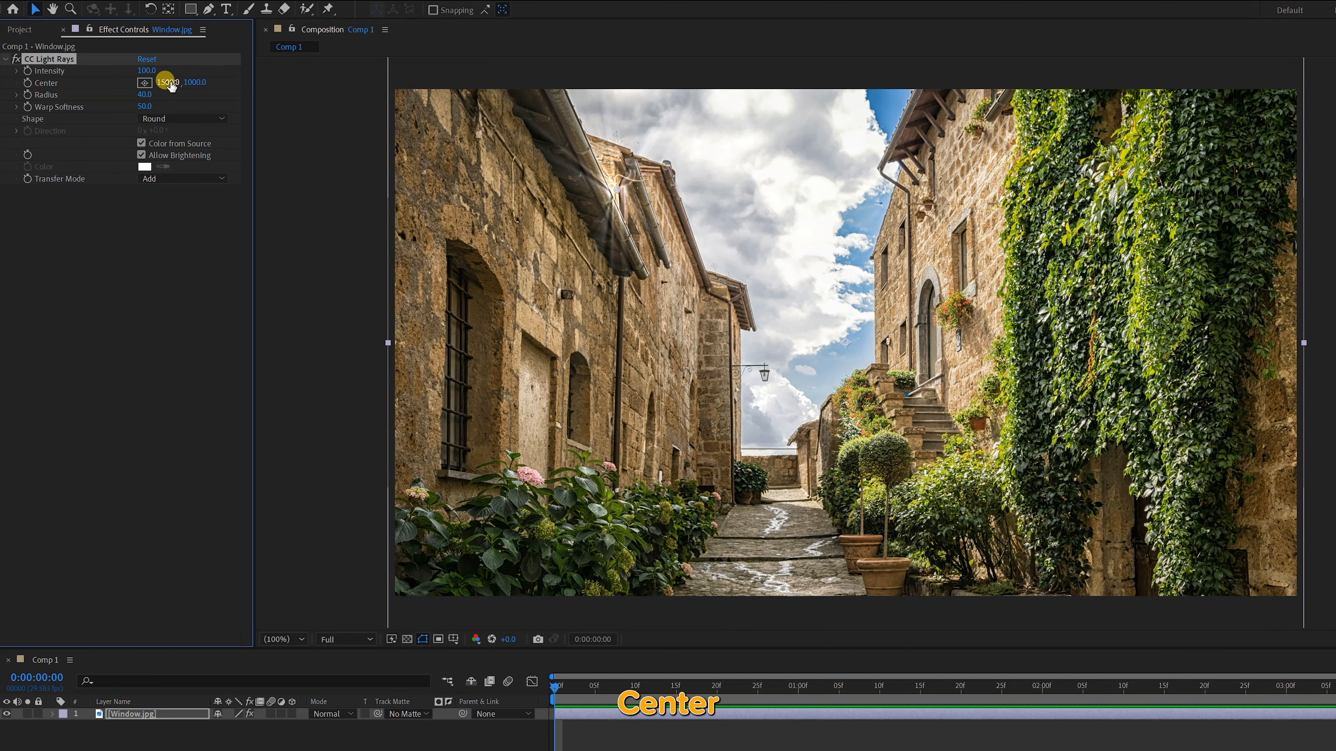
Move the CC Light Rays center to about 2111.7, 1467.7 near the roof corner and set its Radius to 40
{"action": "left_click_drag", "start_coordinate": [622, 190], "coordinate": [710, 264]}
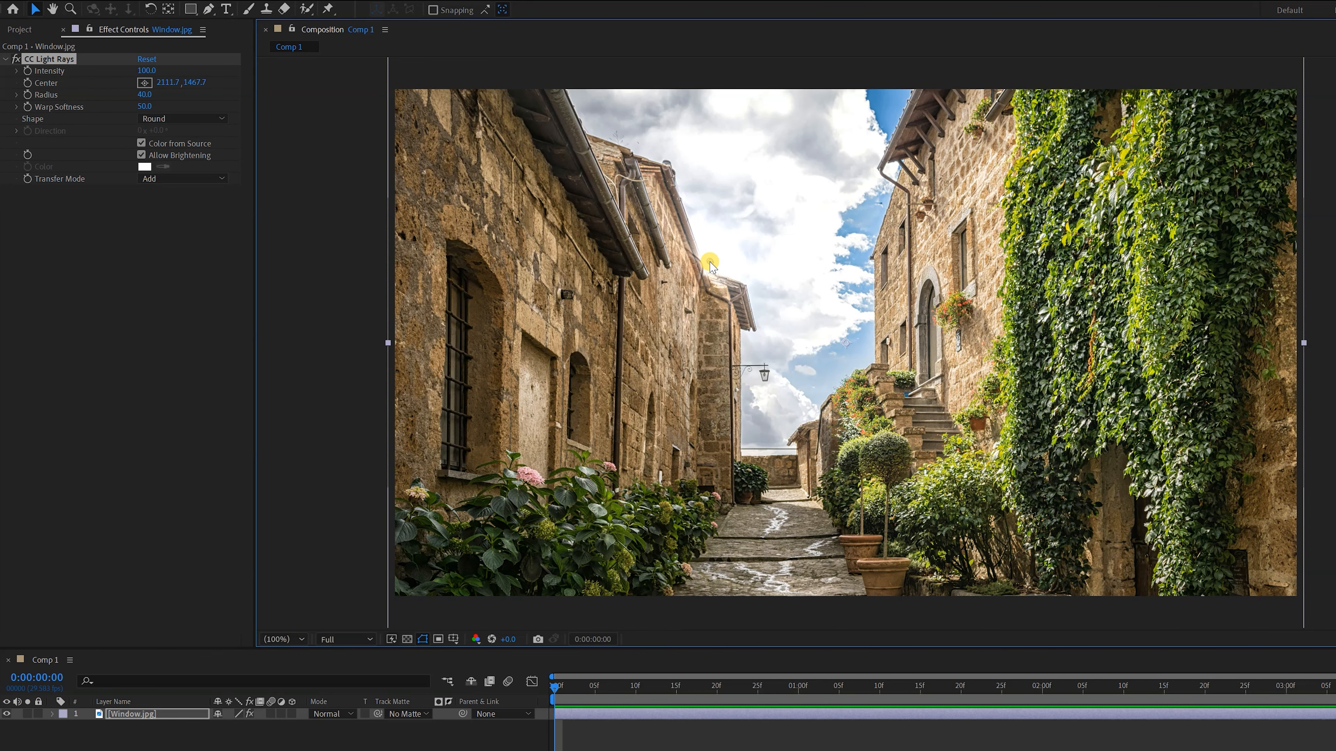
{"action": "mouse_move", "coordinate": [147, 95]}
{"action": "left_mouse_down"}
{"action": "mouse_move", "coordinate": [227, 104]}
{"action": "mouse_move", "coordinate": [137, 87]}
{"action": "left_mouse_up"}
{"action": "type", "text": "40"}
{"action": "key", "text": "Return"}
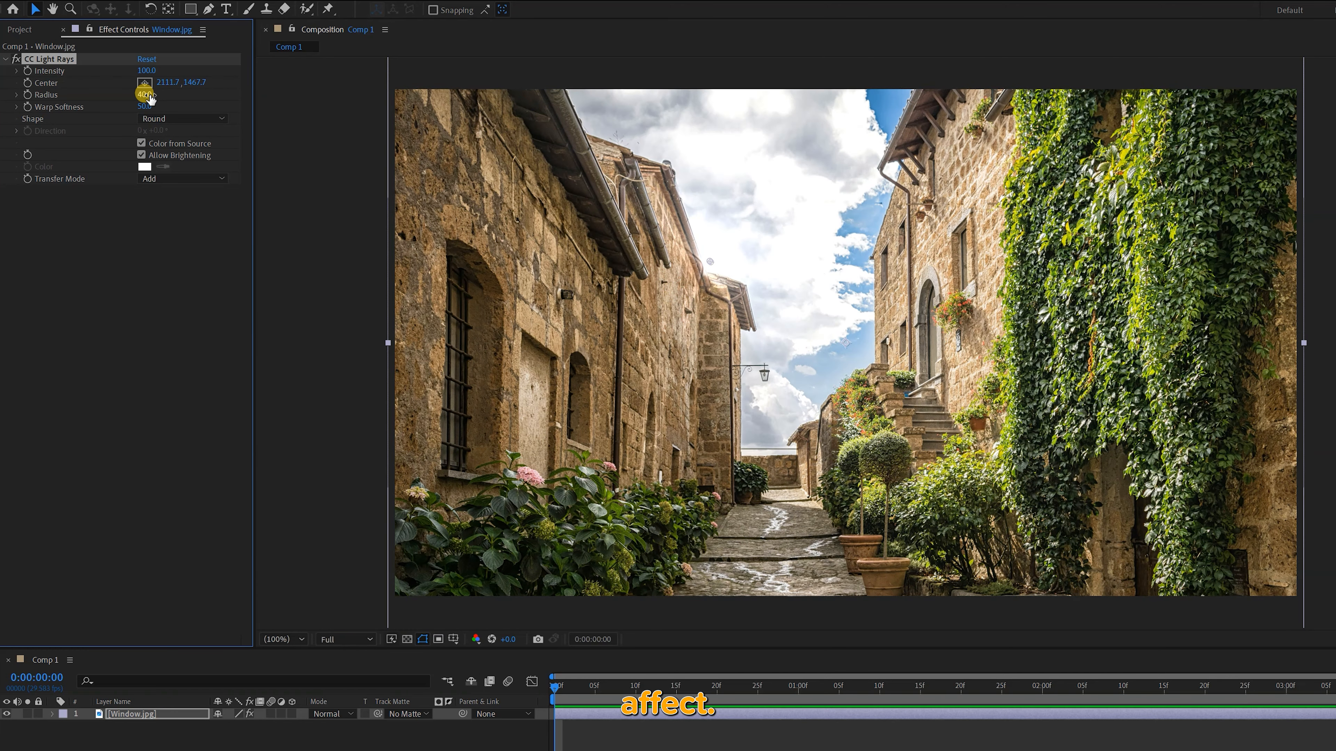
Raise the CC Light Rays Warp Softness to 180 and try the Square shape before returning to Round
{"action": "left_click_drag", "start_coordinate": [149, 108], "coordinate": [235, 105]}
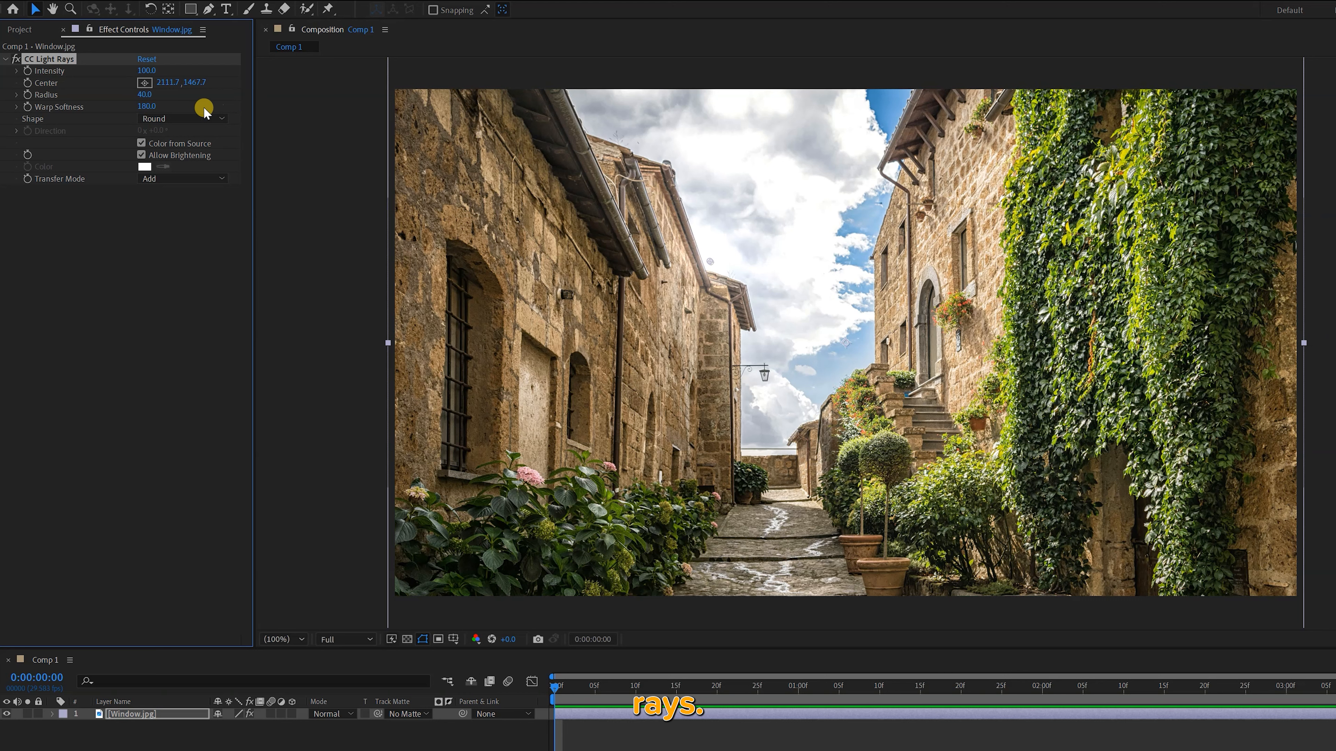
{"action": "left_click", "coordinate": [176, 119]}
{"action": "left_click", "coordinate": [175, 152]}
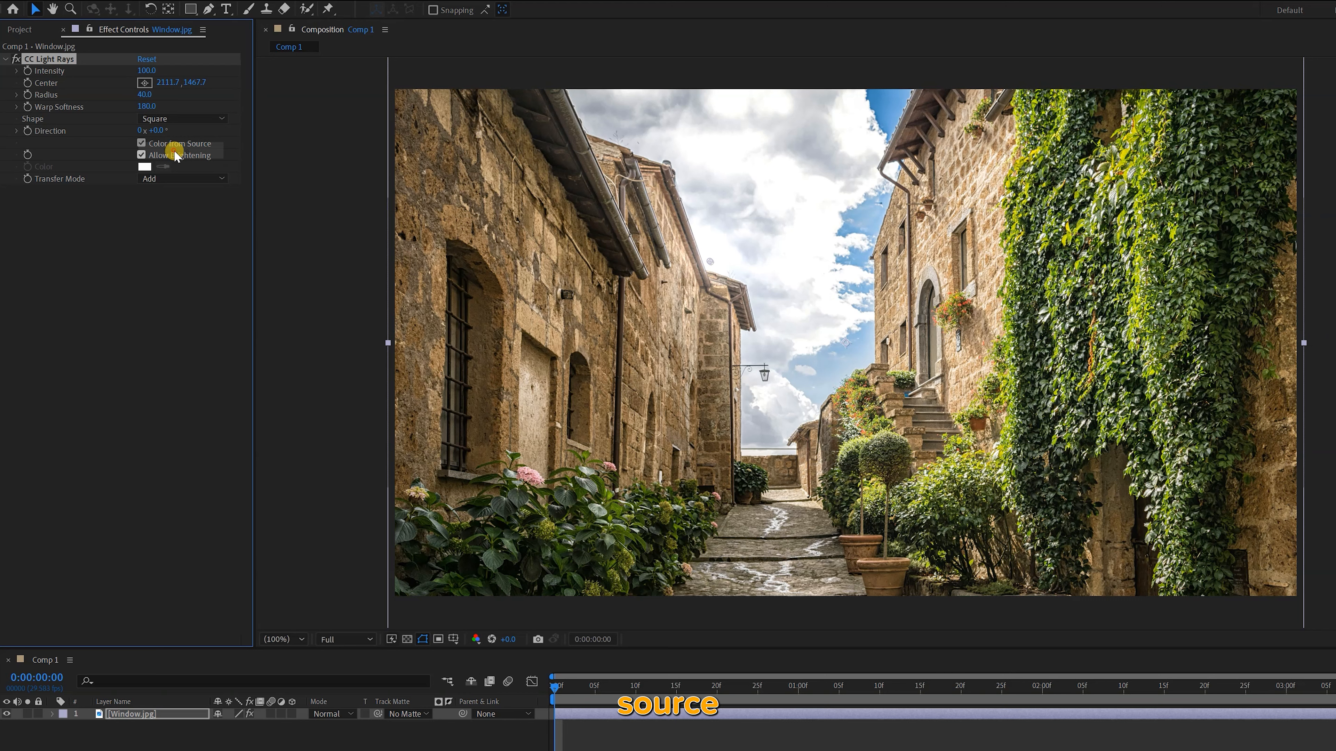
{"action": "left_click", "coordinate": [176, 119]}
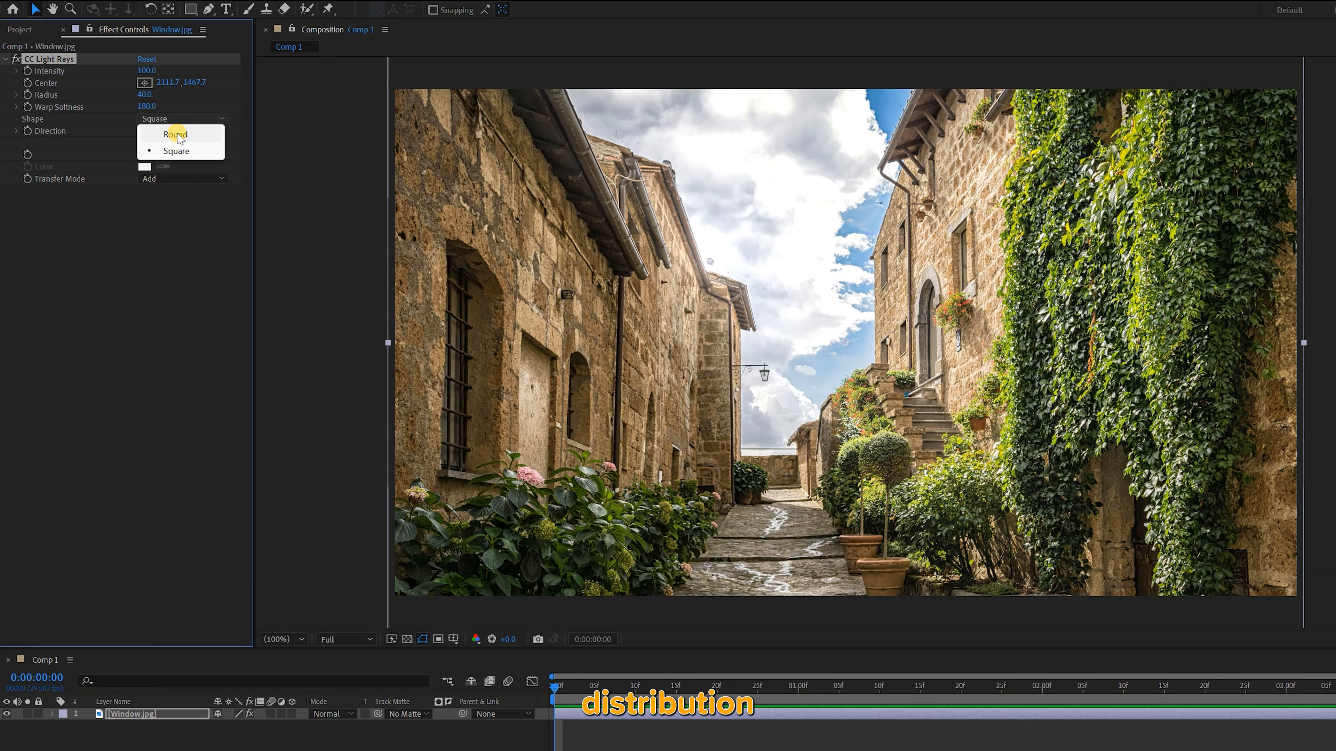
{"action": "left_click", "coordinate": [177, 133]}
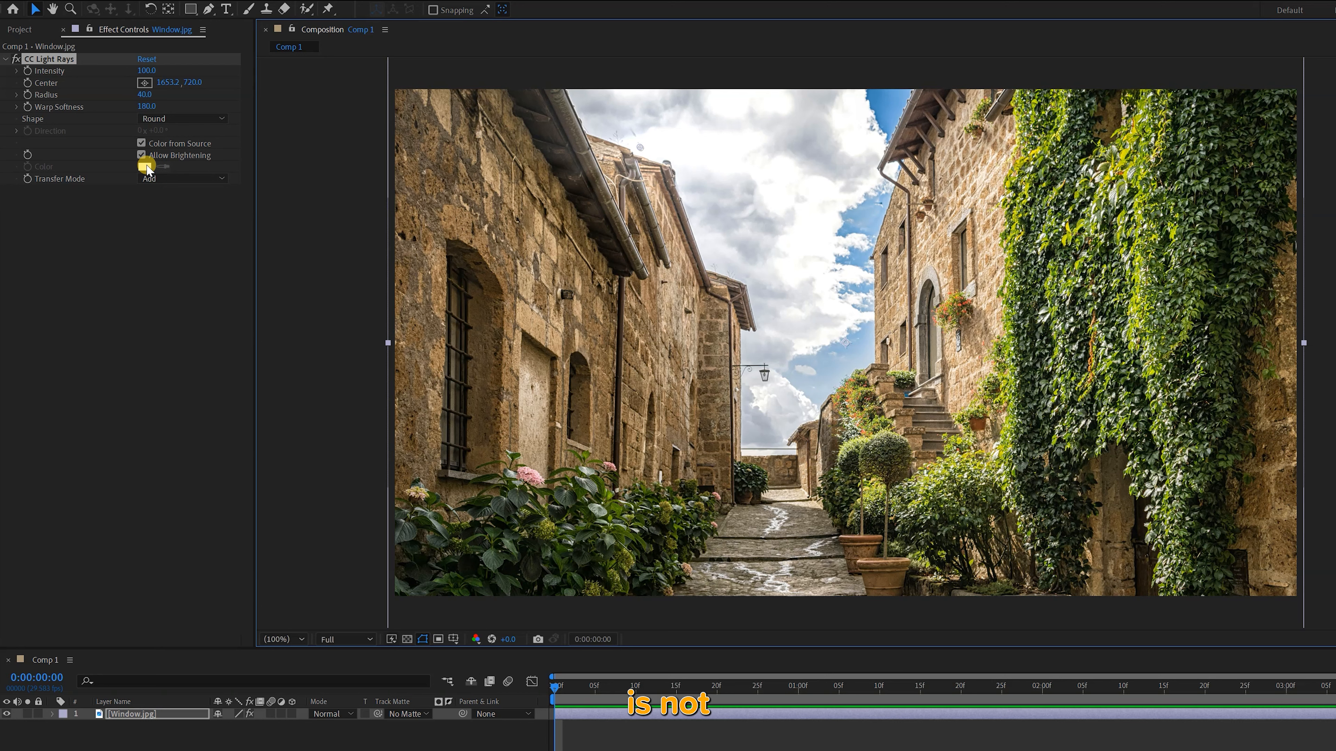
Try the Lighten and Screen transfer modes for CC Light Rays, finishing on Lighten
{"action": "left_click", "coordinate": [146, 167]}
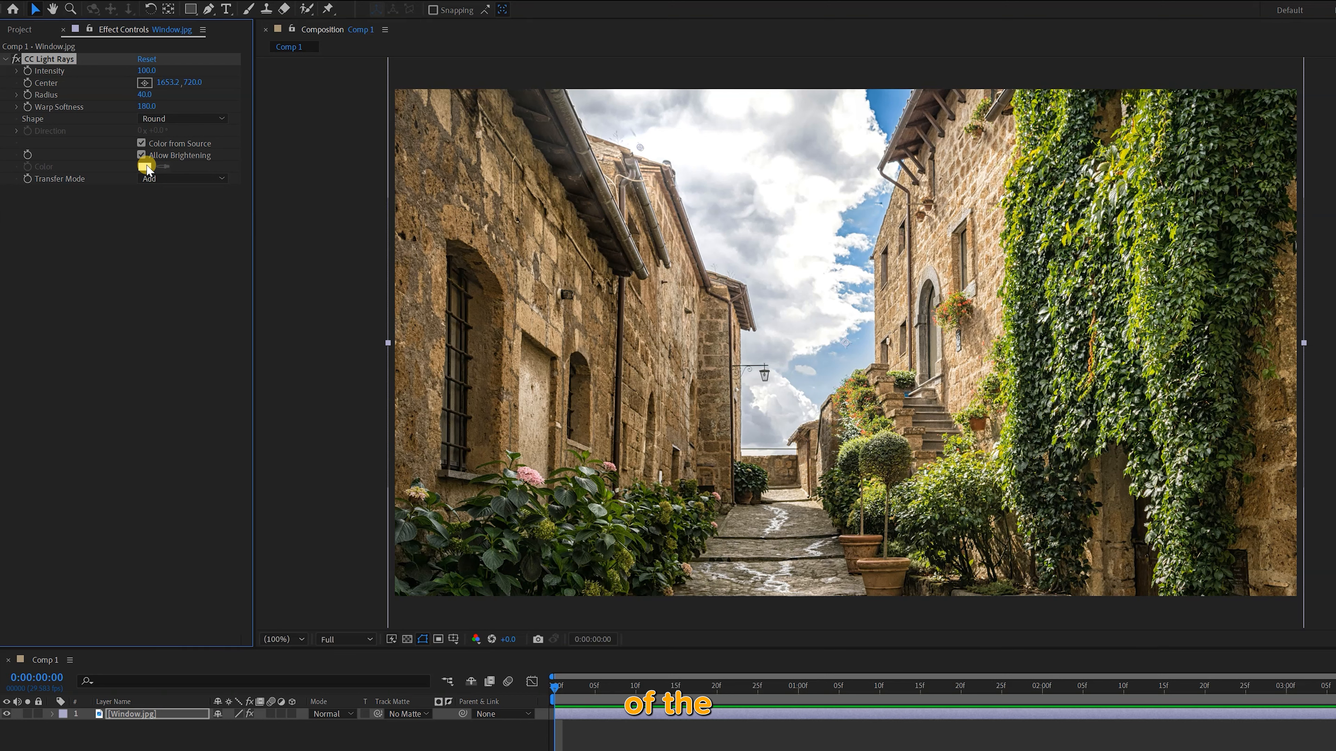
{"action": "left_click", "coordinate": [159, 178]}
{"action": "left_click", "coordinate": [176, 228]}
{"action": "left_click", "coordinate": [159, 179]}
{"action": "left_click", "coordinate": [171, 244]}
{"action": "left_click", "coordinate": [184, 179]}
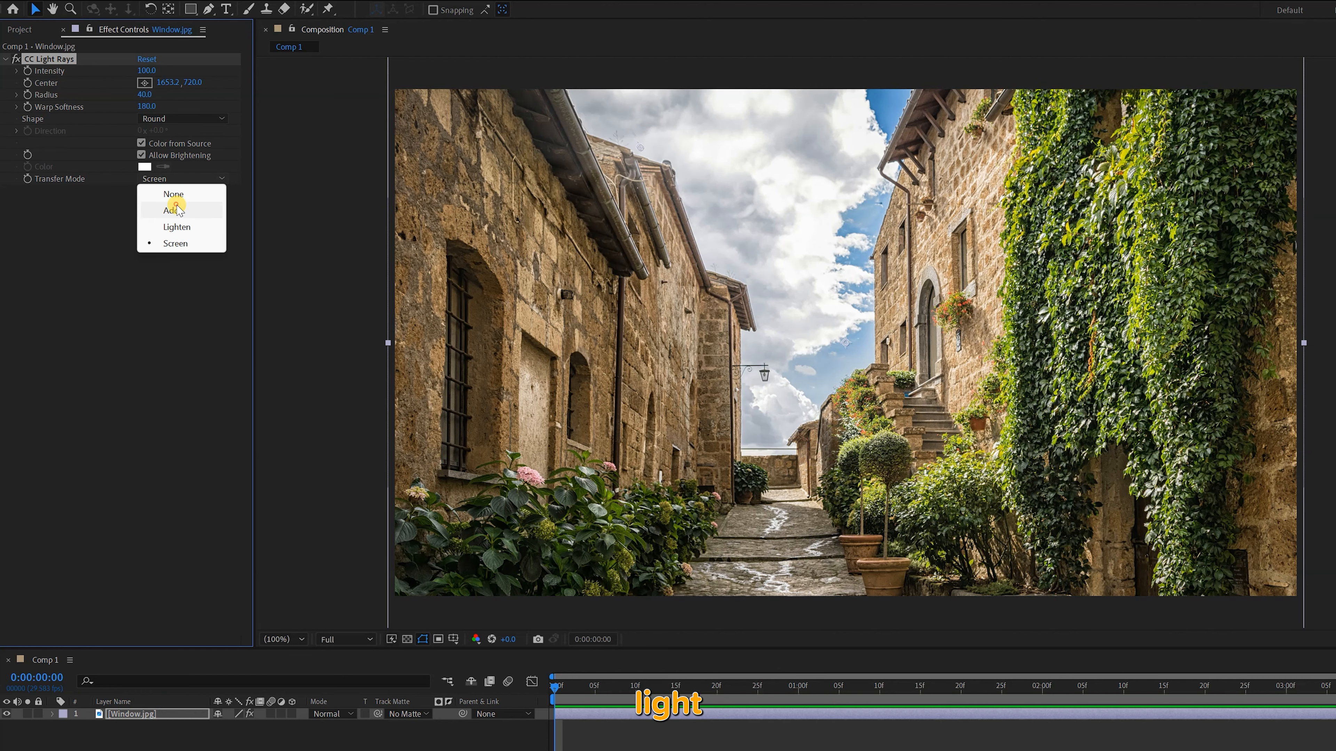
{"action": "left_click", "coordinate": [184, 226]}
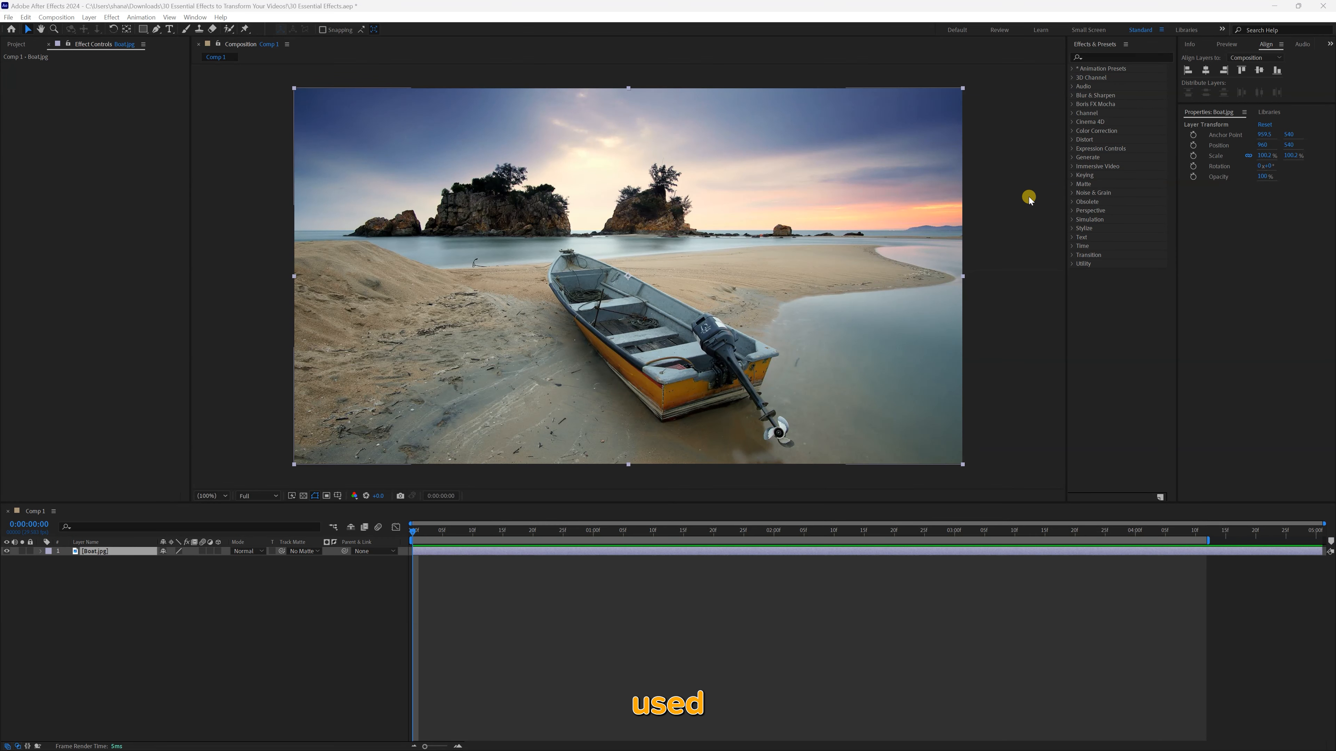
Apply the Levels effect to the Boat.jpg layer and raise its Input Black to about 35 in the histogram
{"action": "left_click", "coordinate": [1144, 55]}
{"action": "type", "text": "levels"}
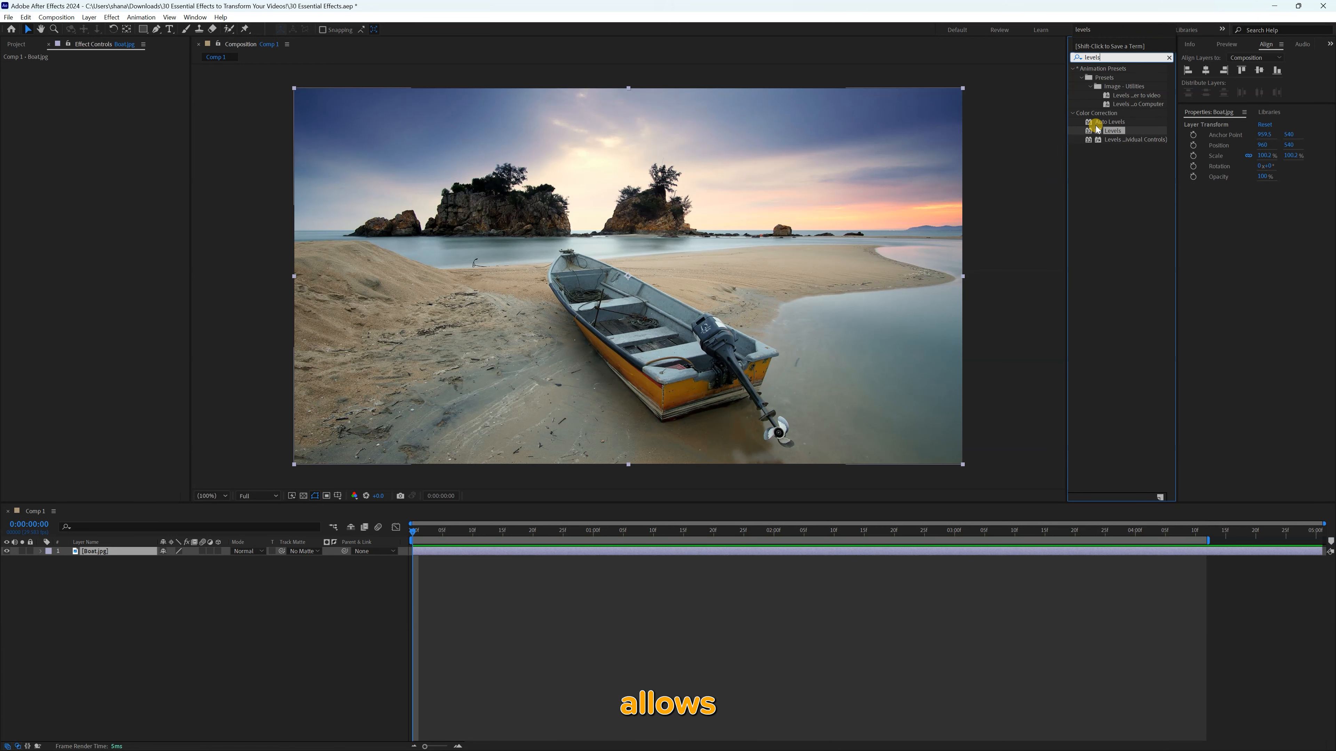
{"action": "double_click", "coordinate": [1101, 132]}
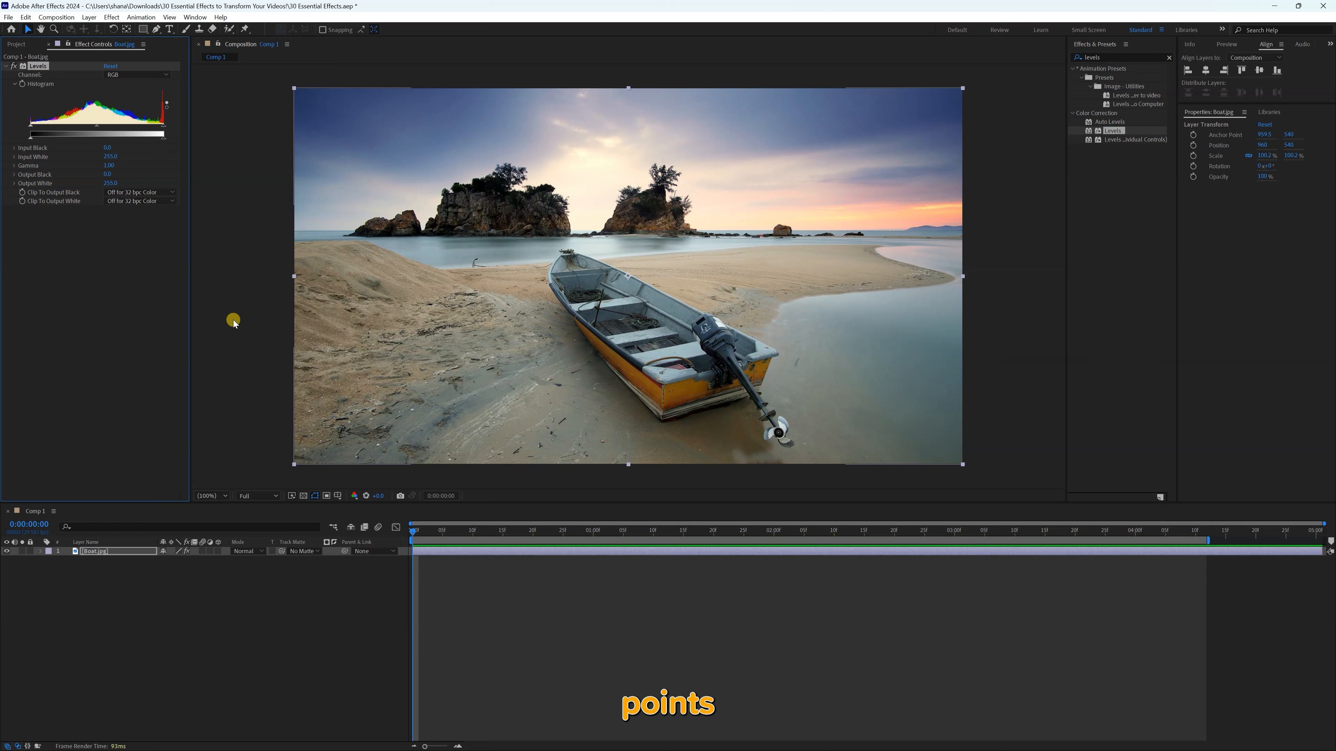
{"action": "mouse_move", "coordinate": [164, 139]}
{"action": "left_mouse_down"}
{"action": "mouse_move", "coordinate": [129, 140]}
{"action": "mouse_move", "coordinate": [167, 139]}
{"action": "left_mouse_up"}
{"action": "mouse_move", "coordinate": [43, 139]}
{"action": "left_mouse_down"}
{"action": "mouse_move", "coordinate": [66, 140]}
{"action": "mouse_move", "coordinate": [38, 140]}
{"action": "mouse_move", "coordinate": [47, 128]}
{"action": "left_mouse_up"}
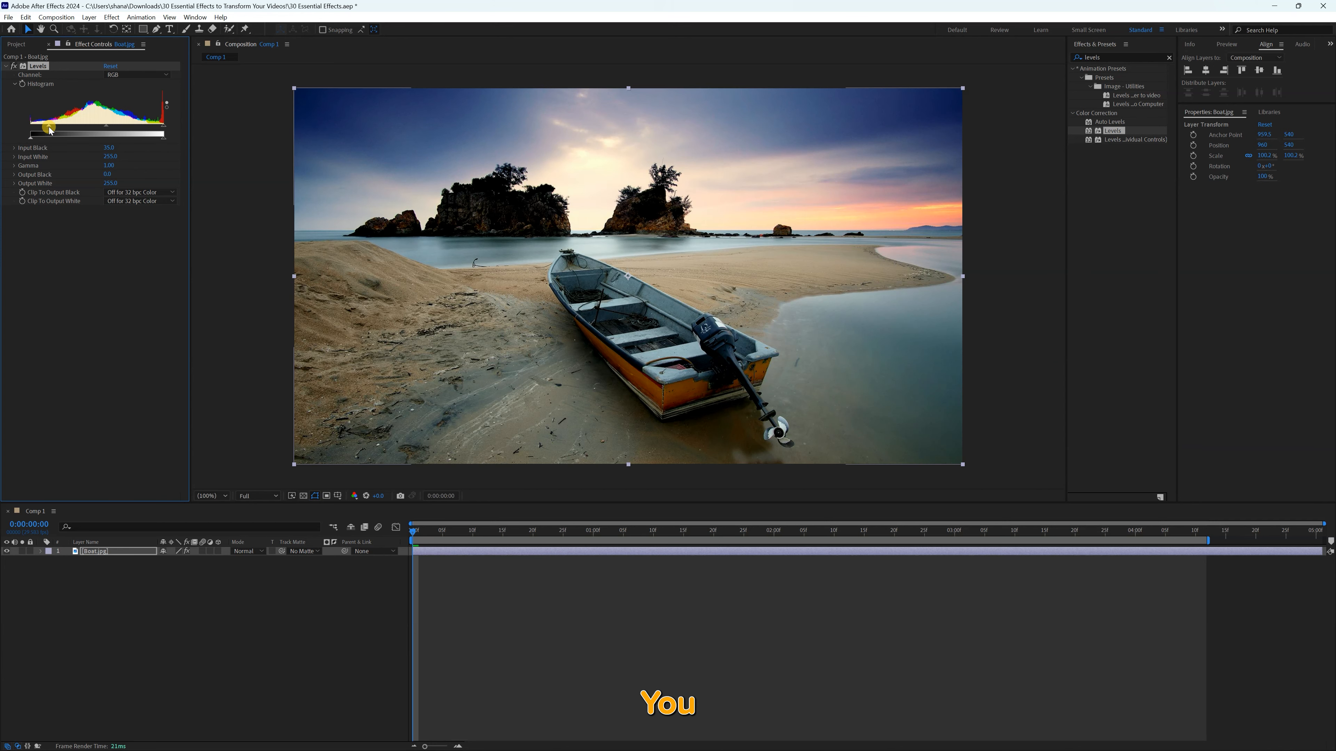
Lower the Levels Input White to about 225 and try a brighter Gamma of about 1.76 before undoing the Gamma change
{"action": "left_click_drag", "start_coordinate": [162, 126], "coordinate": [148, 126]}
{"action": "left_click_drag", "start_coordinate": [49, 126], "coordinate": [151, 165]}
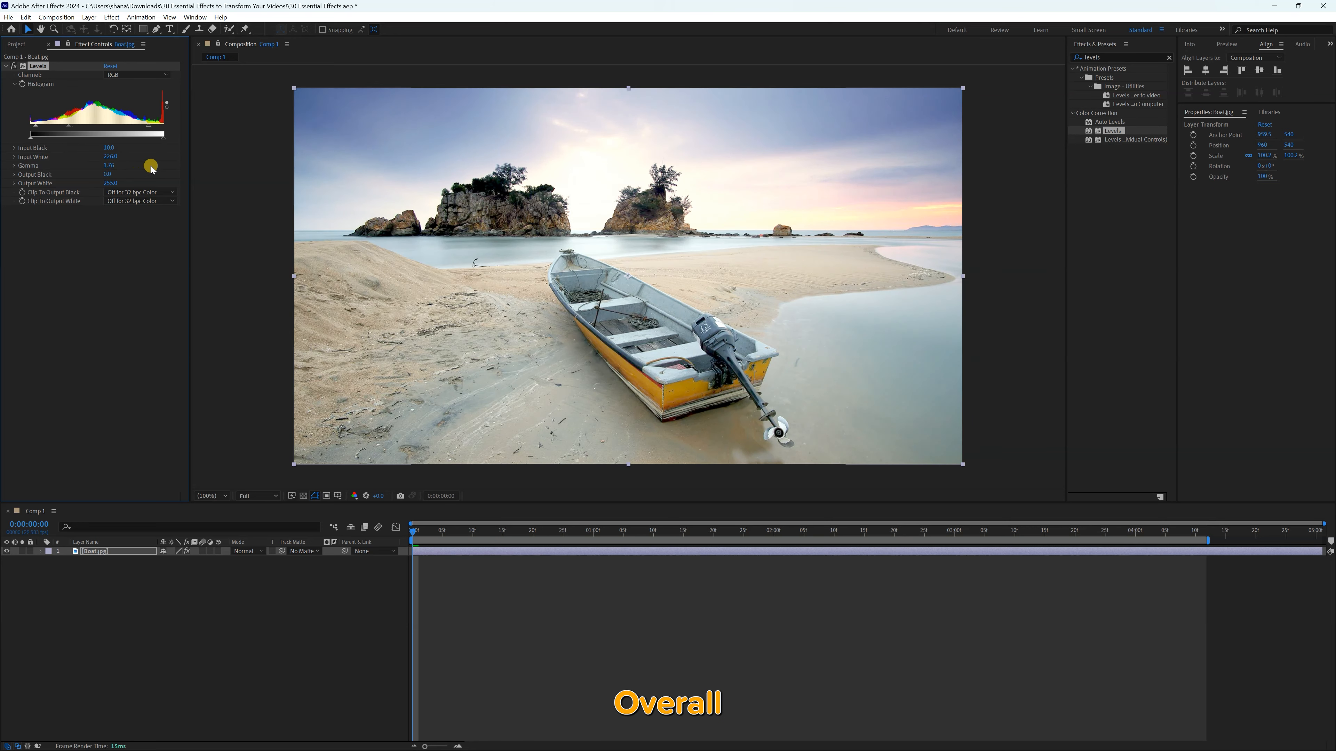
{"action": "key", "text": "ctrl+z"}
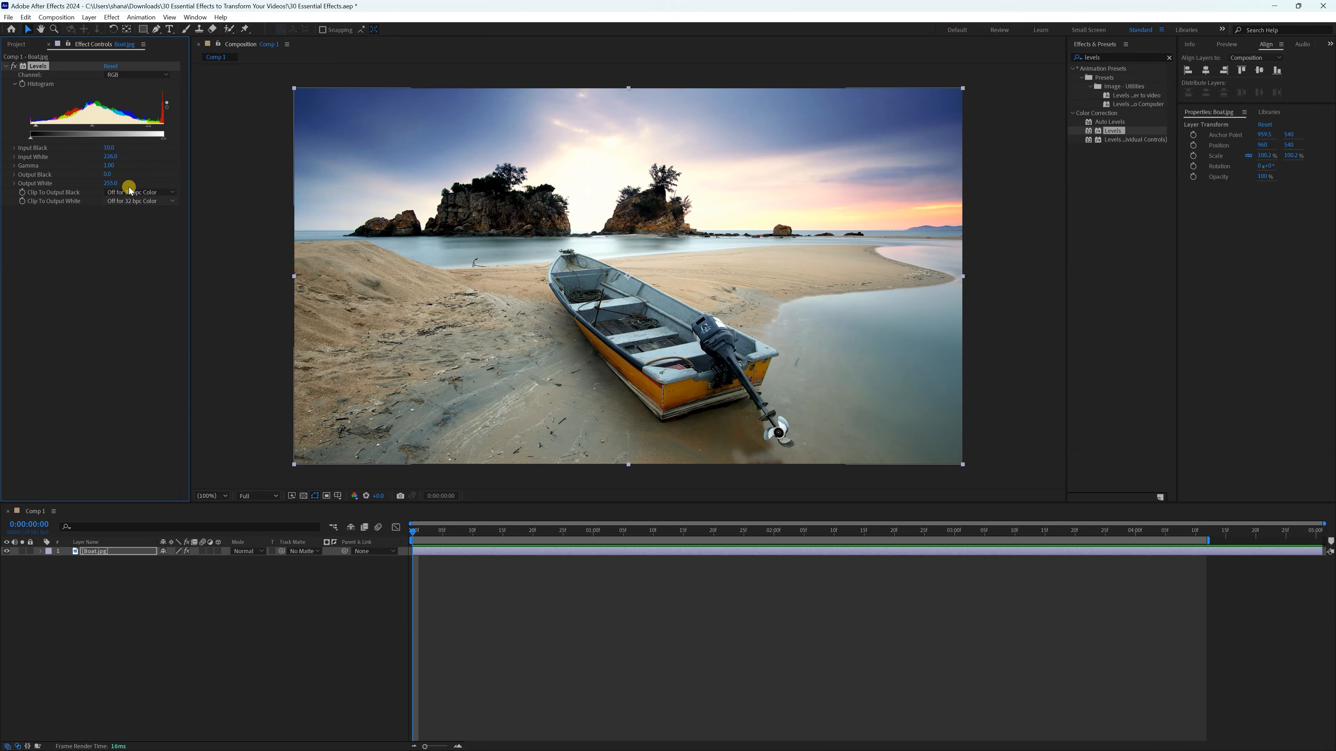
Remove Levels from the Boat.jpg layer and apply the Curves effect in its place
{"action": "key", "text": "Delete"}
{"action": "double_click", "coordinate": [1108, 54]}
{"action": "type", "text": "curves"}
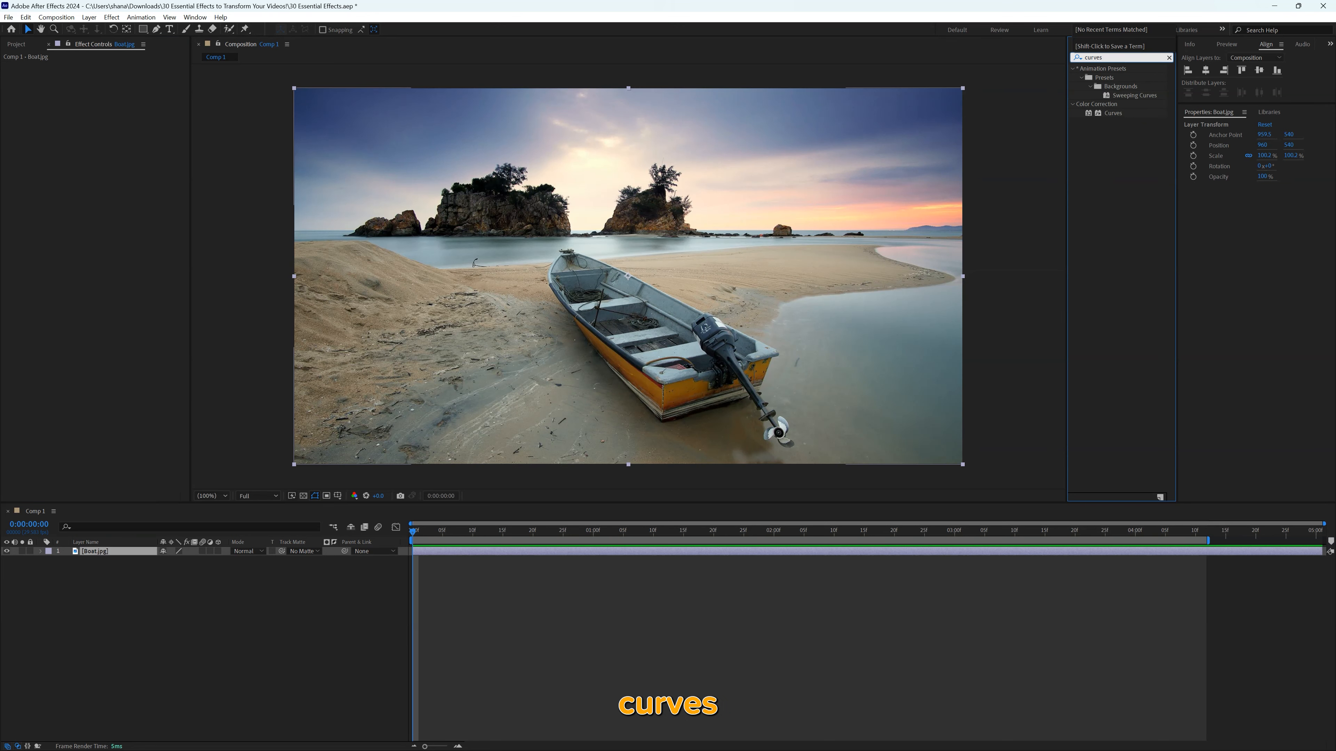
{"action": "double_click", "coordinate": [1099, 113]}
Shape the RGB curve into an S by raising a point in the highlights and lowering one in the shadows
{"action": "left_click_drag", "start_coordinate": [98, 160], "coordinate": [98, 141]}
{"action": "left_click_drag", "start_coordinate": [52, 187], "coordinate": [64, 202]}
{"action": "left_click_drag", "start_coordinate": [99, 139], "coordinate": [101, 139]}
{"action": "left_click_drag", "start_coordinate": [62, 202], "coordinate": [61, 201]}
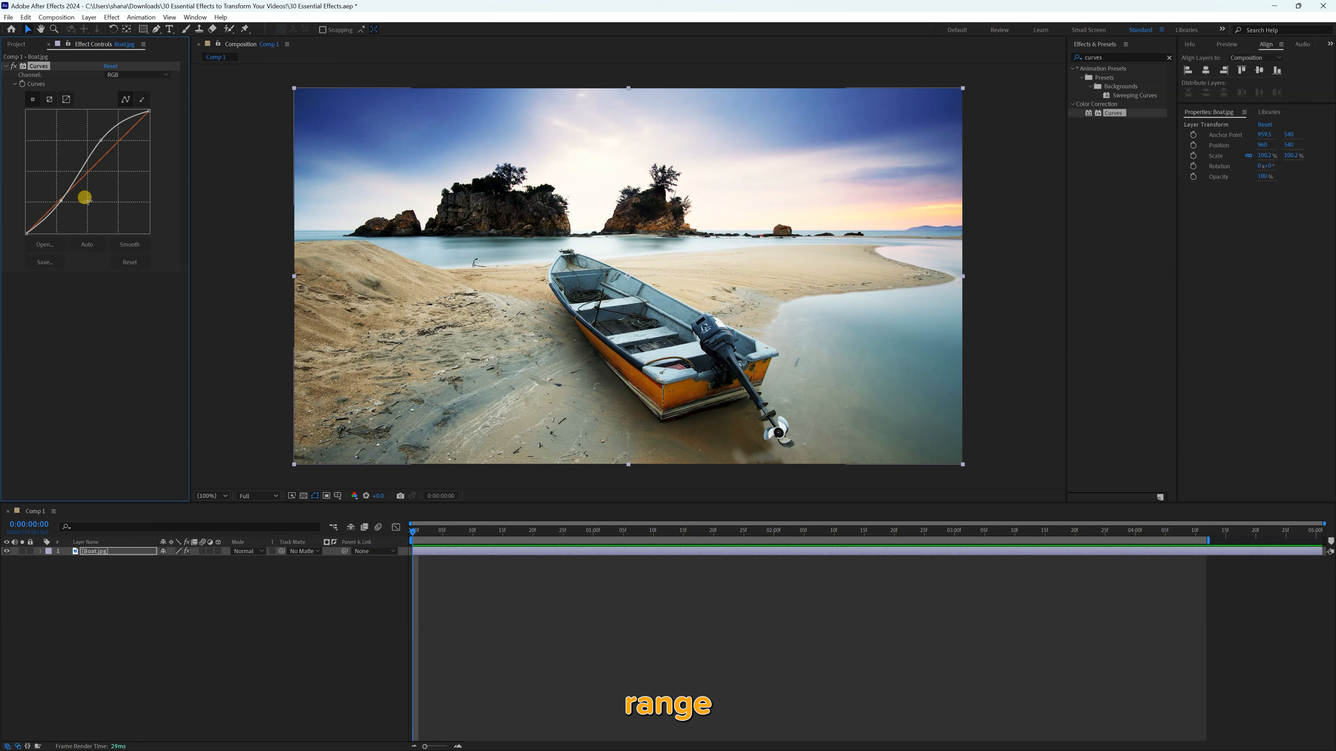
Readjust the highlight and shadow points of the RGB curve to vary the strength of the S-shaped contrast
{"action": "left_click", "coordinate": [119, 75]}
{"action": "left_click", "coordinate": [121, 89]}
{"action": "left_click_drag", "start_coordinate": [101, 139], "coordinate": [94, 143]}
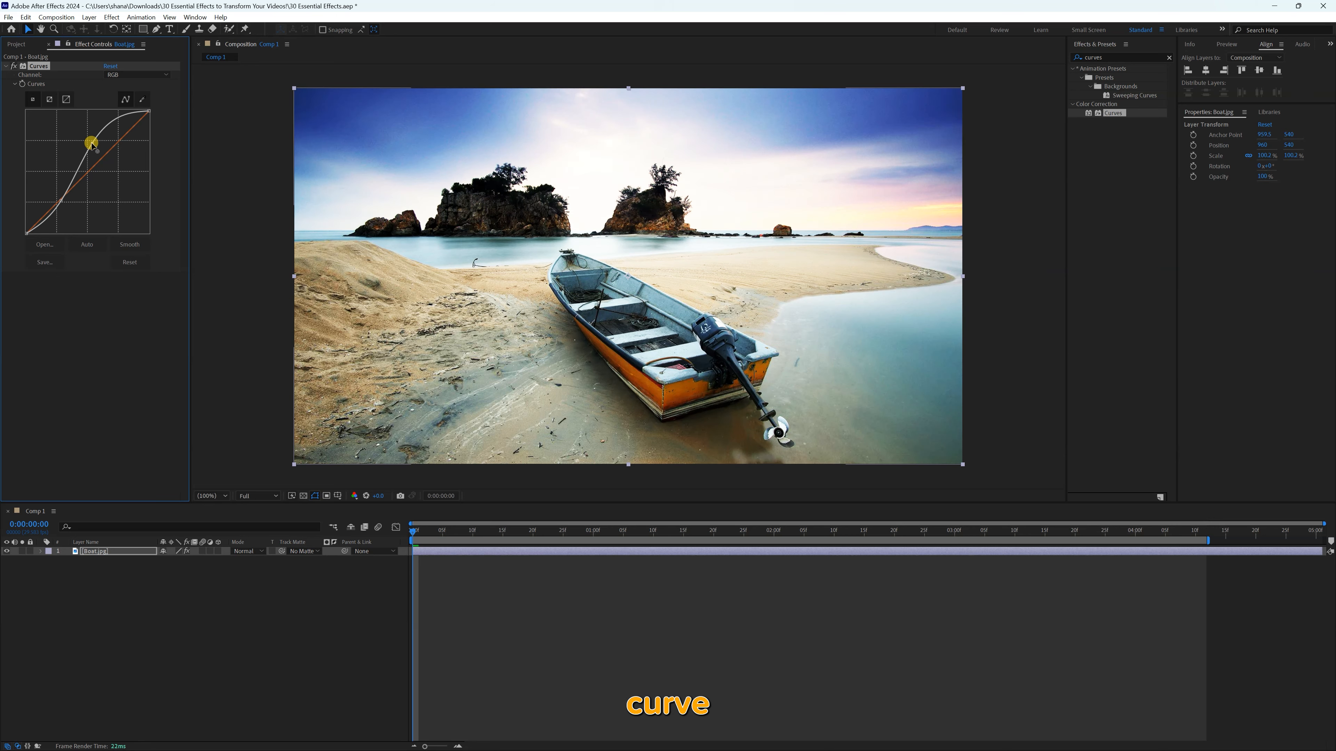
{"action": "left_click", "coordinate": [129, 77]}
{"action": "left_click", "coordinate": [121, 89]}
{"action": "left_click_drag", "start_coordinate": [93, 142], "coordinate": [101, 149]}
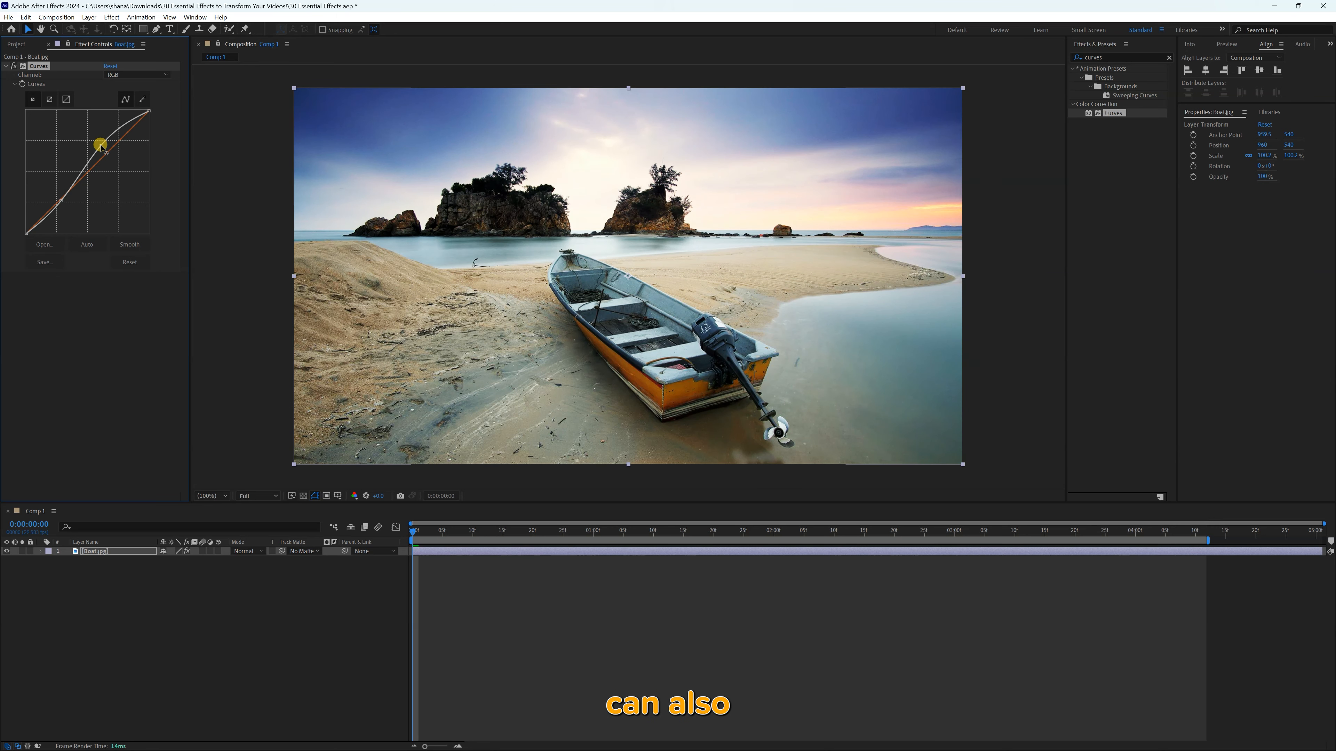
{"action": "left_click_drag", "start_coordinate": [62, 198], "coordinate": [60, 202]}
Try lowering the Red channel curve and raising the Green channel curve, and reset the Curves effect
{"action": "left_click_drag", "start_coordinate": [93, 167], "coordinate": [109, 179]}
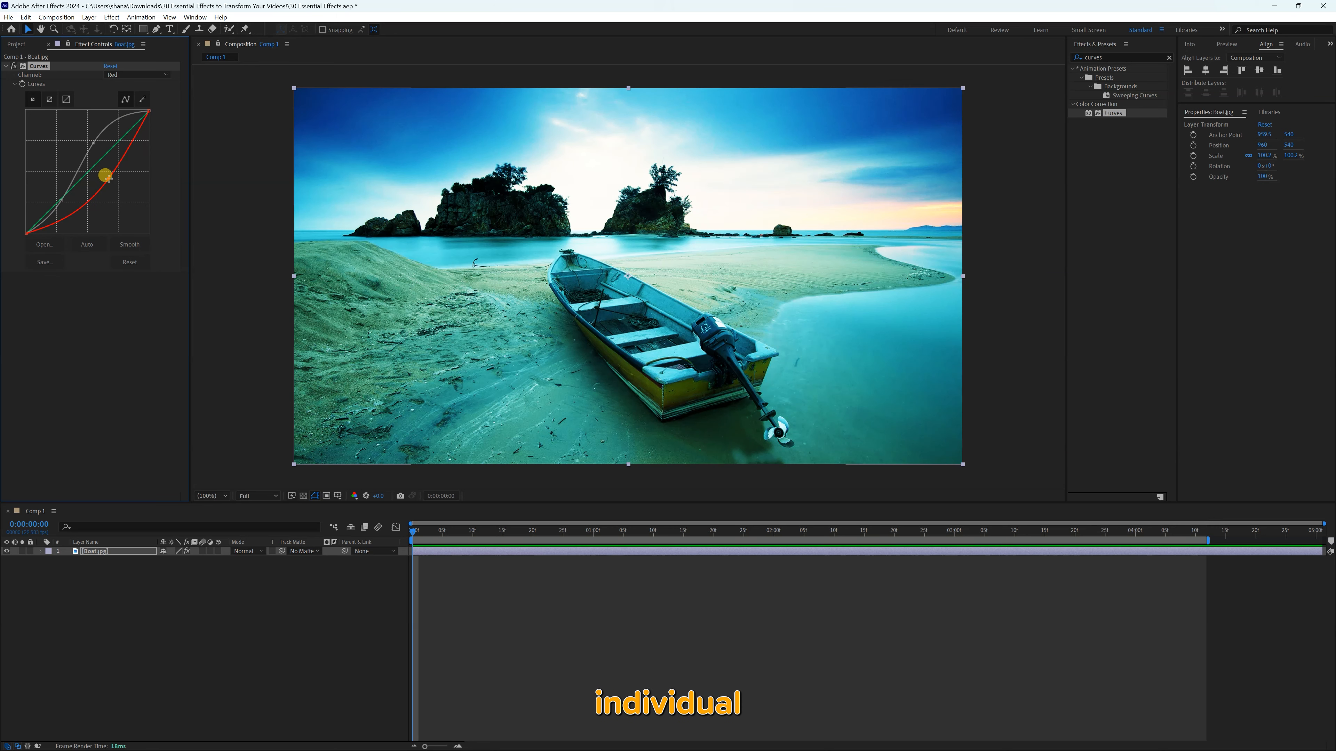
{"action": "left_click", "coordinate": [126, 76]}
{"action": "left_click", "coordinate": [125, 110]}
{"action": "left_click_drag", "start_coordinate": [98, 161], "coordinate": [79, 156]}
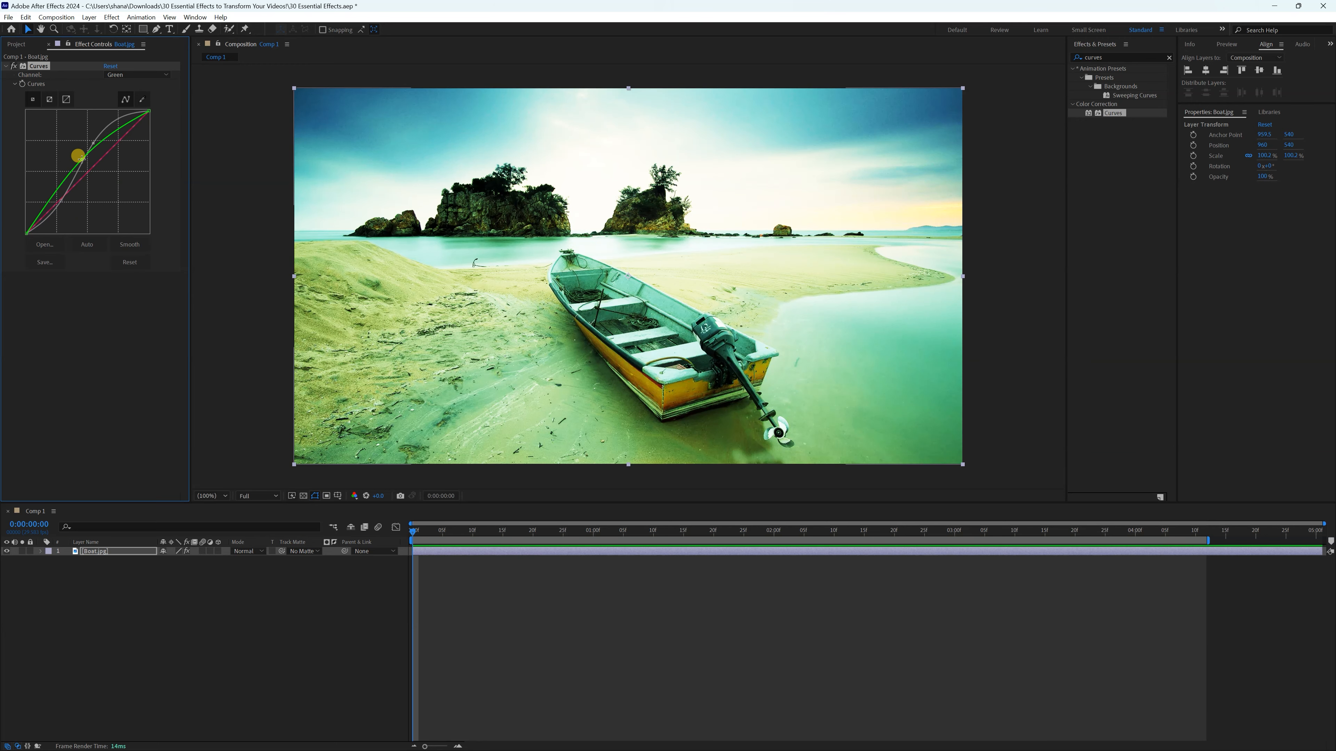
{"action": "key", "text": "ctrl+z"}
{"action": "left_click", "coordinate": [112, 67]}
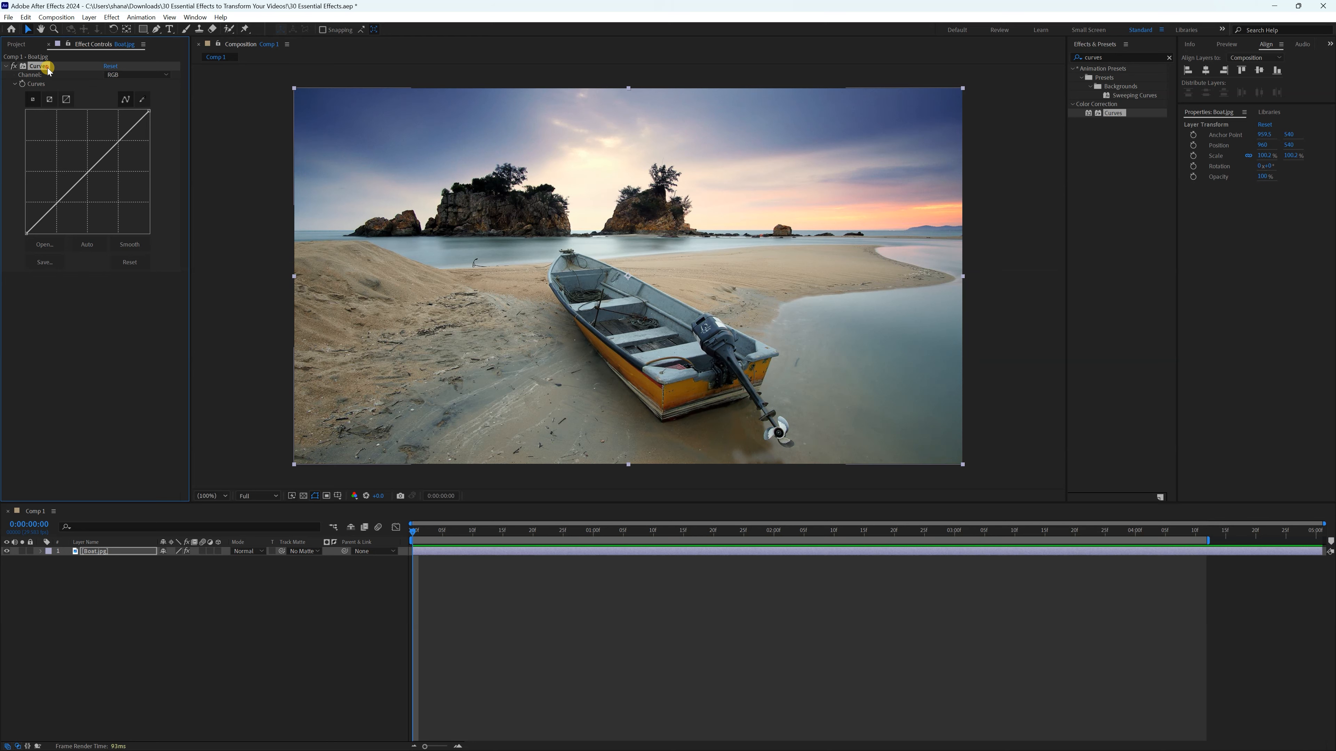
Remove Curves from the Boat.jpg layer and apply the Color Balance effect
{"action": "key", "text": "Delete"}
{"action": "left_click", "coordinate": [1169, 58]}
{"action": "type", "text": "color balance"}
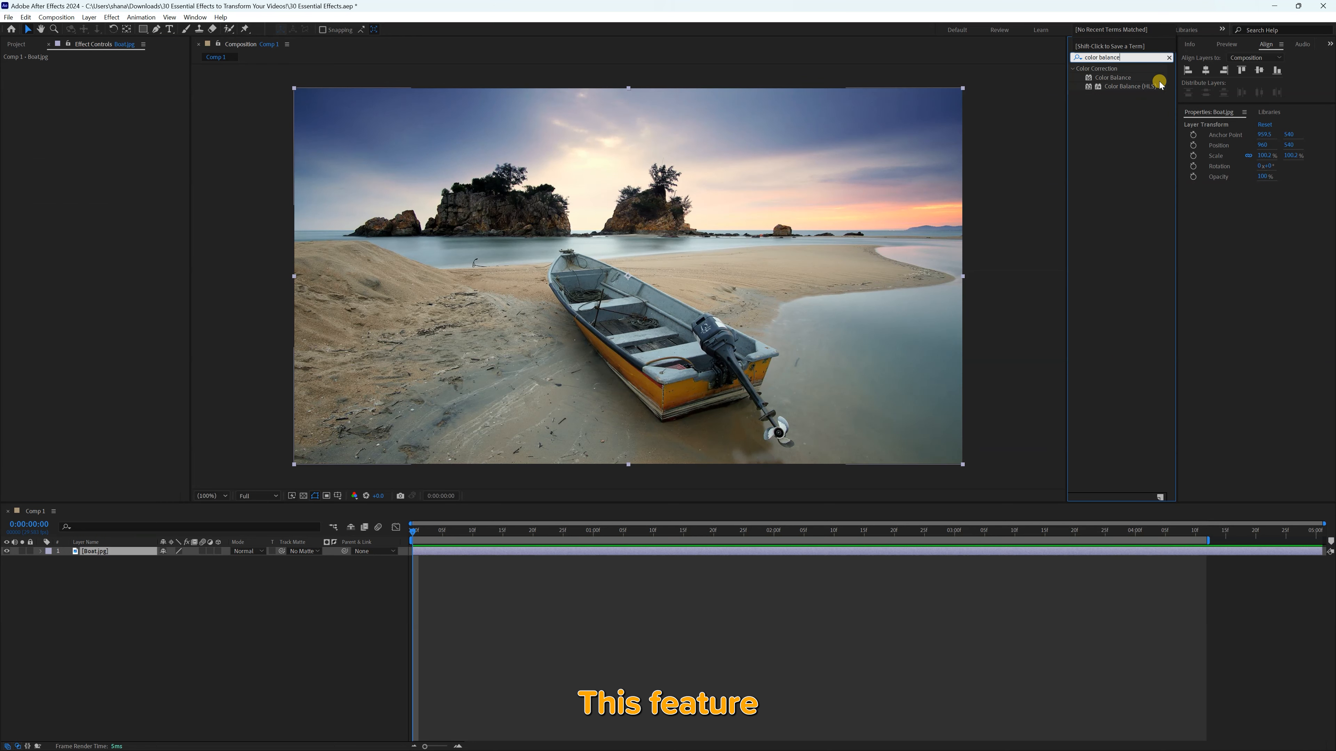
{"action": "double_click", "coordinate": [1090, 78]}
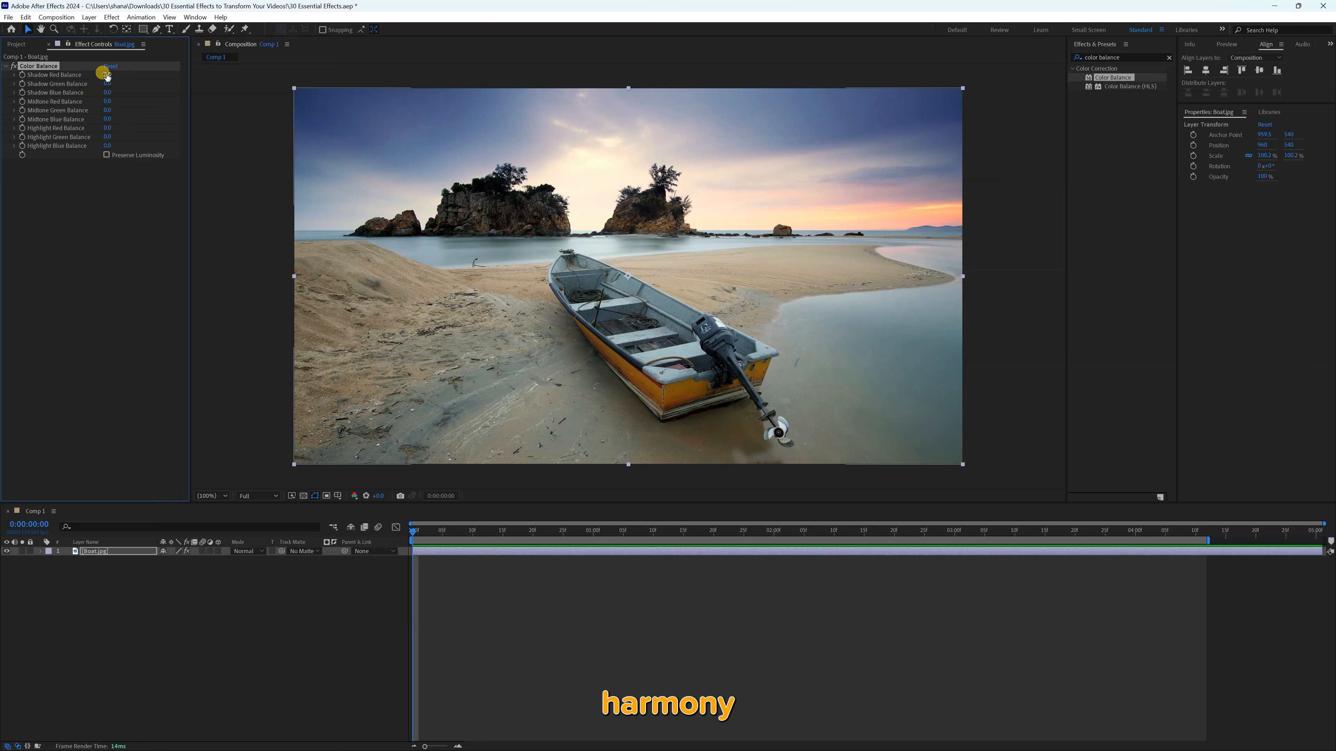
Try shifting Shadow Red Balance and Highlight Red Balance in Color Balance, returning the values to 0
{"action": "left_click_drag", "start_coordinate": [107, 75], "coordinate": [142, 75]}
{"action": "key", "text": "ctrl+z"}
{"action": "key", "text": "ctrl+z"}
{"action": "left_click_drag", "start_coordinate": [108, 128], "coordinate": [121, 127]}
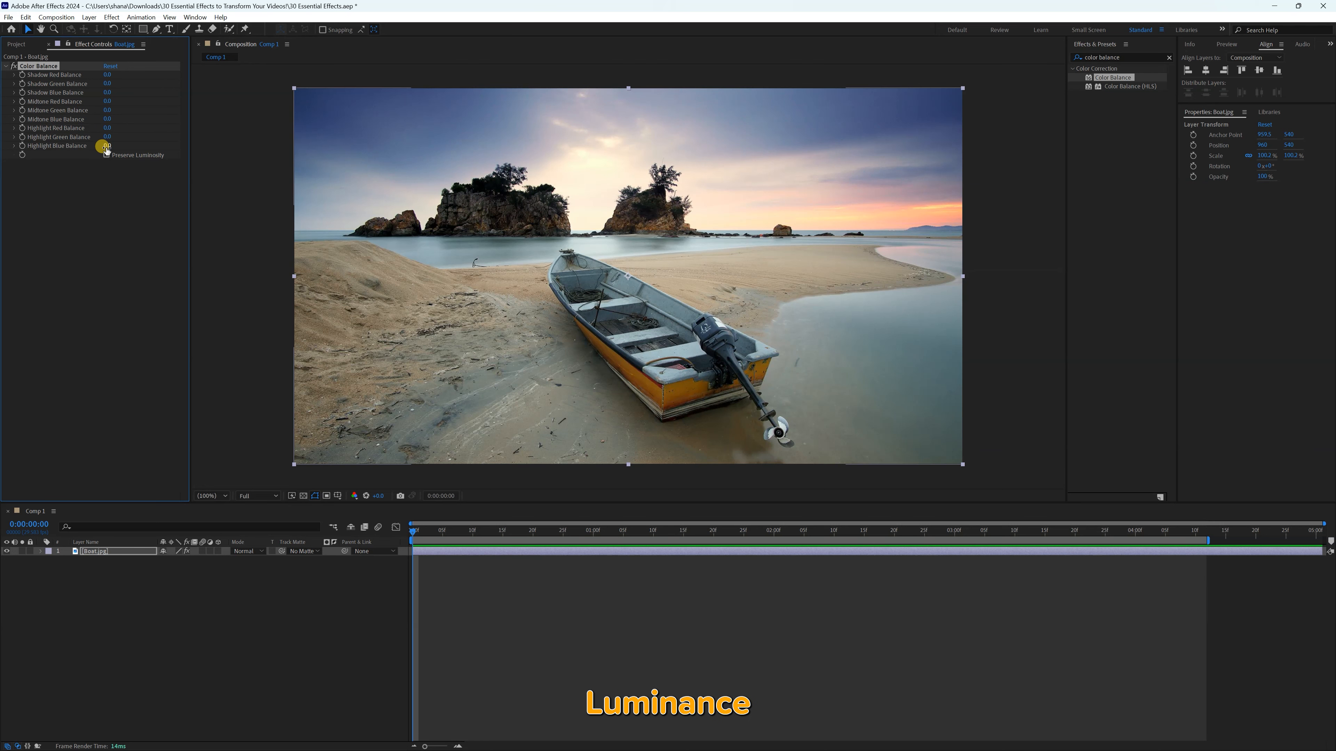
Replace Color Balance on the Boat.jpg layer with the Hue/Saturation effect
{"action": "left_click", "coordinate": [1056, 54]}
{"action": "type", "text": "Hue"}
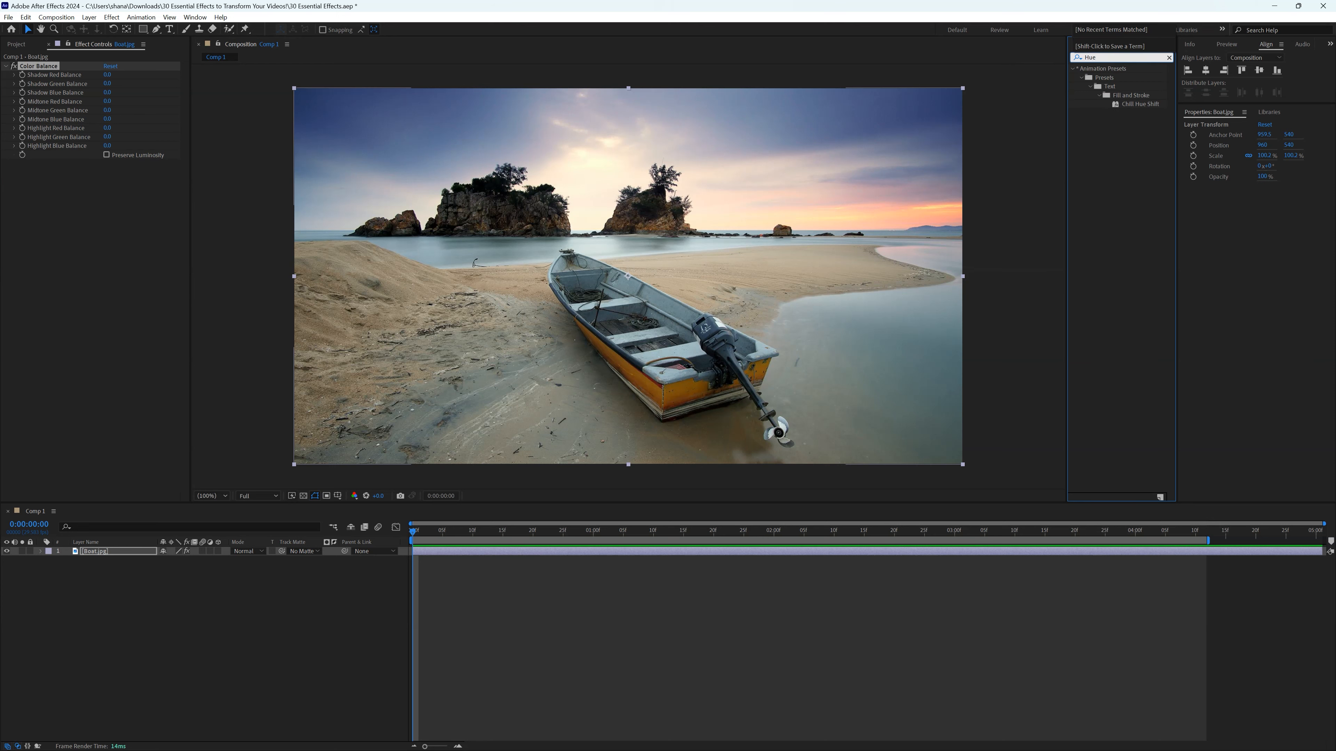
{"action": "left_click", "coordinate": [52, 66]}
{"action": "key", "text": "Delete"}
{"action": "left_click_drag", "start_coordinate": [1123, 131], "coordinate": [883, 152]}
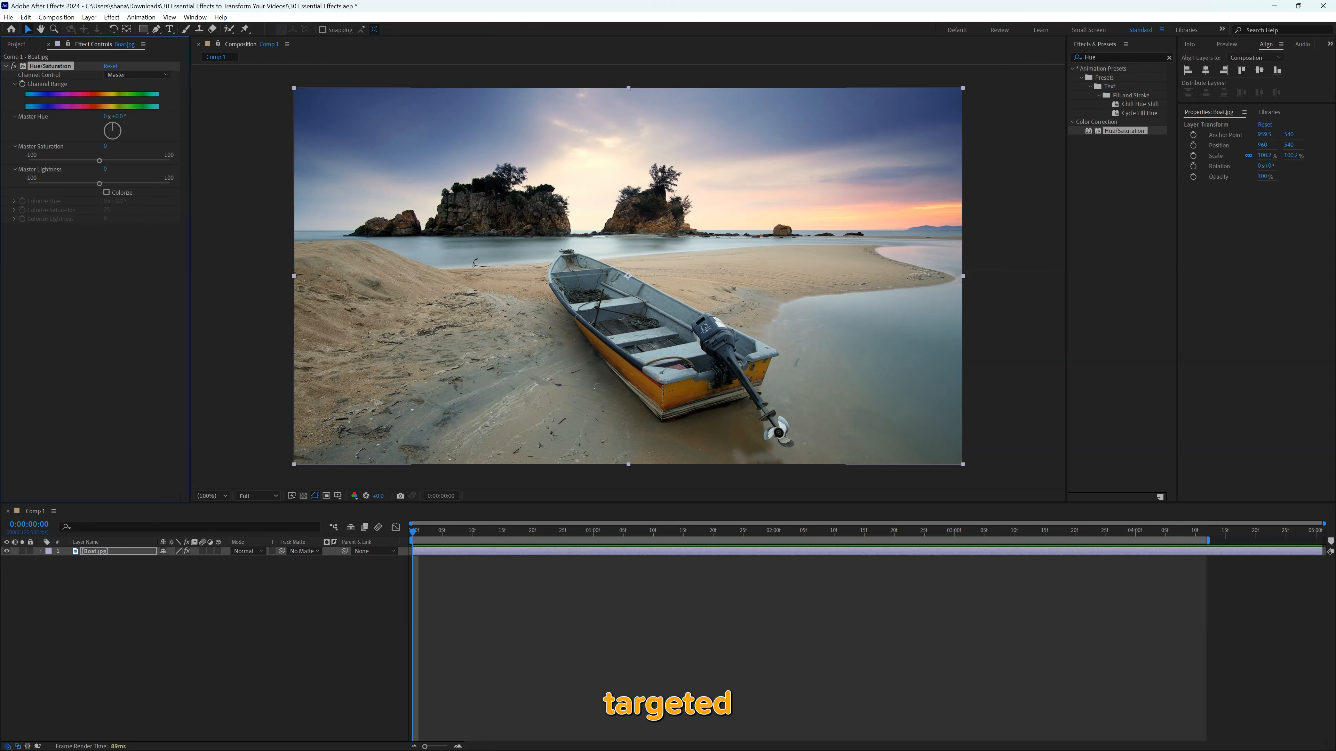
Try rotating Master Hue by about half a turn with Master Saturation at 7 in Hue/Saturation
{"action": "left_click_drag", "start_coordinate": [112, 124], "coordinate": [104, 162]}
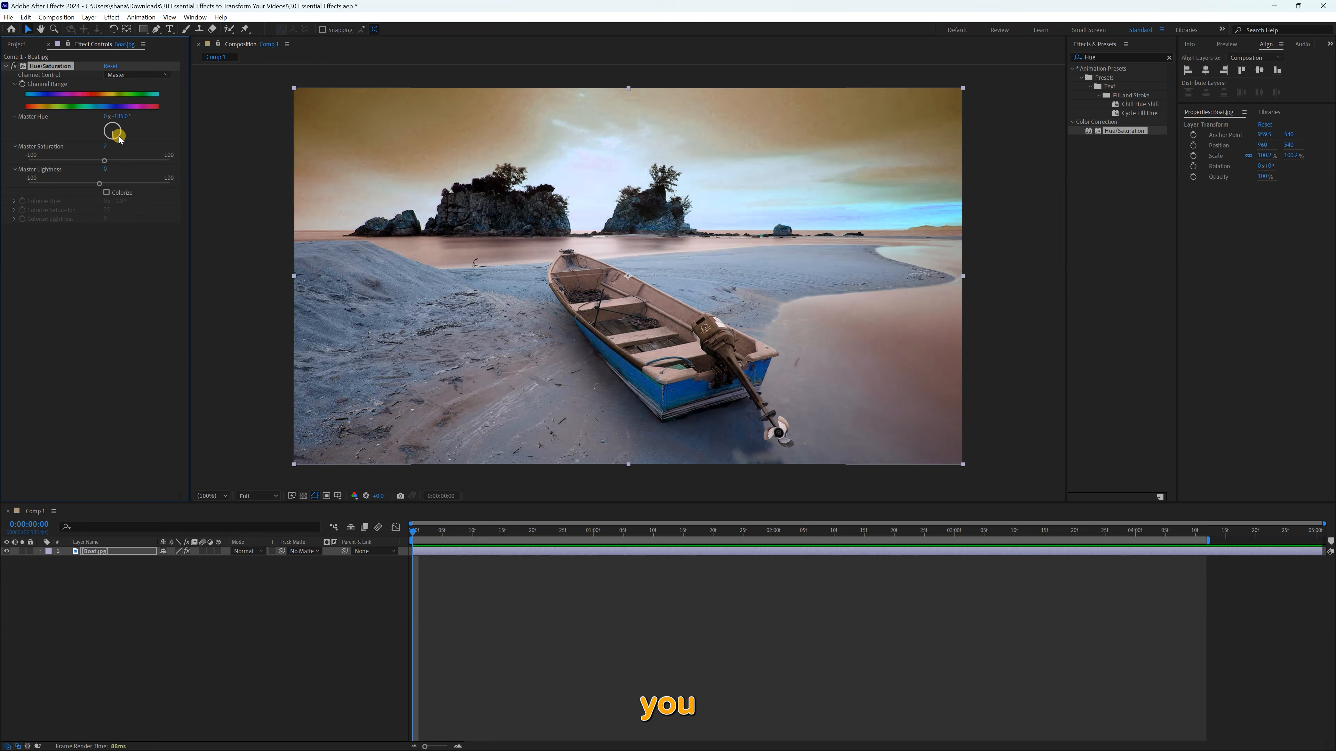
{"action": "key", "text": "Return"}
Switch the Hue/Saturation channel control to Reds, rotating Red Hue to about 149° and lowering Red Lightness to about -92
{"action": "left_click", "coordinate": [138, 74]}
{"action": "left_click", "coordinate": [129, 99]}
{"action": "mouse_move", "coordinate": [110, 128]}
{"action": "left_mouse_down"}
{"action": "mouse_move", "coordinate": [90, 142]}
{"action": "mouse_move", "coordinate": [119, 122]}
{"action": "mouse_move", "coordinate": [119, 140]}
{"action": "left_mouse_up"}
{"action": "left_click_drag", "start_coordinate": [96, 186], "coordinate": [62, 220]}
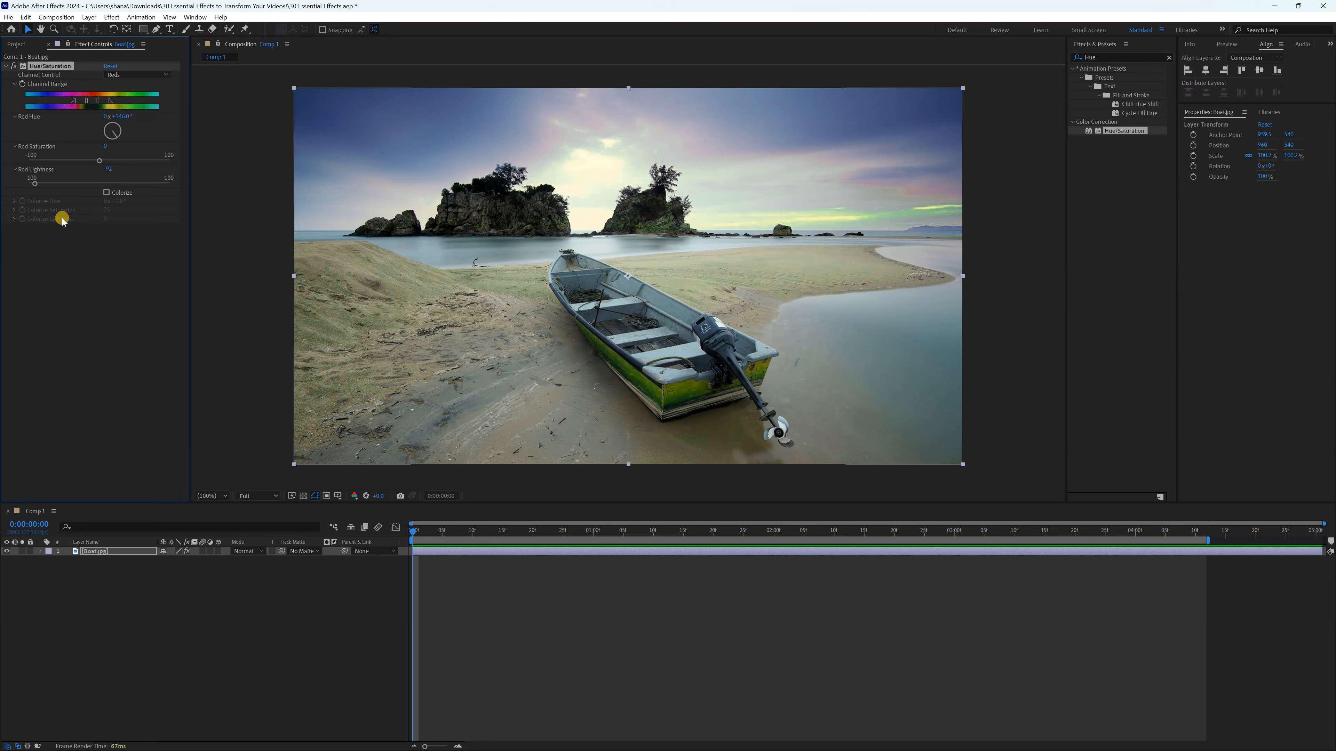